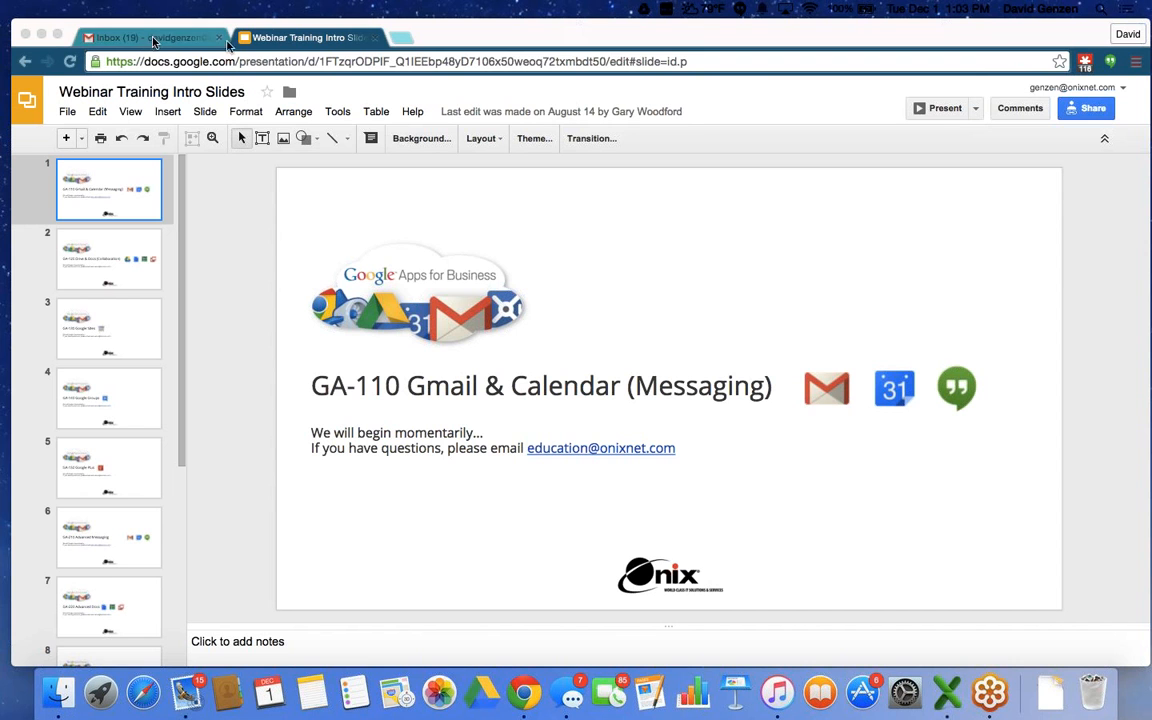
Close the Webinar Training Intro Slides presentation tab to return to the Gmail inbox.
{"action": "left_click", "coordinate": [375, 39]}
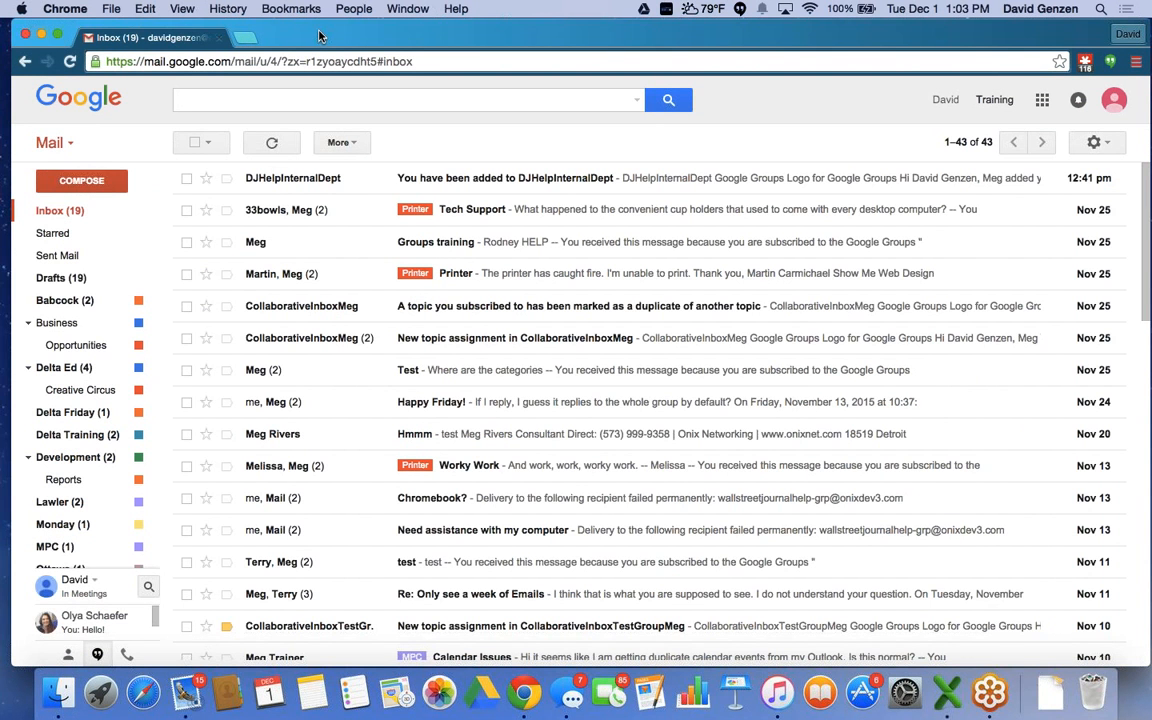
Reload the inbox and open the empty advanced search options form.
{"action": "left_click_drag", "start_coordinate": [320, 36], "coordinate": [315, 31]}
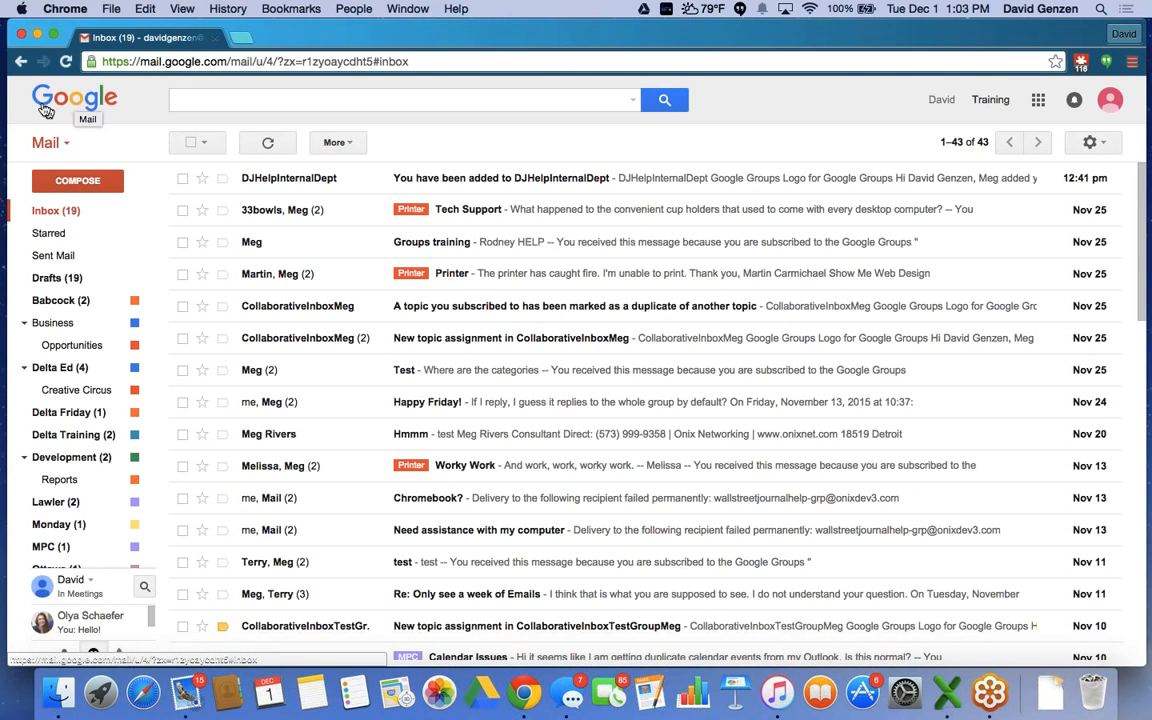
{"action": "left_click", "coordinate": [44, 106]}
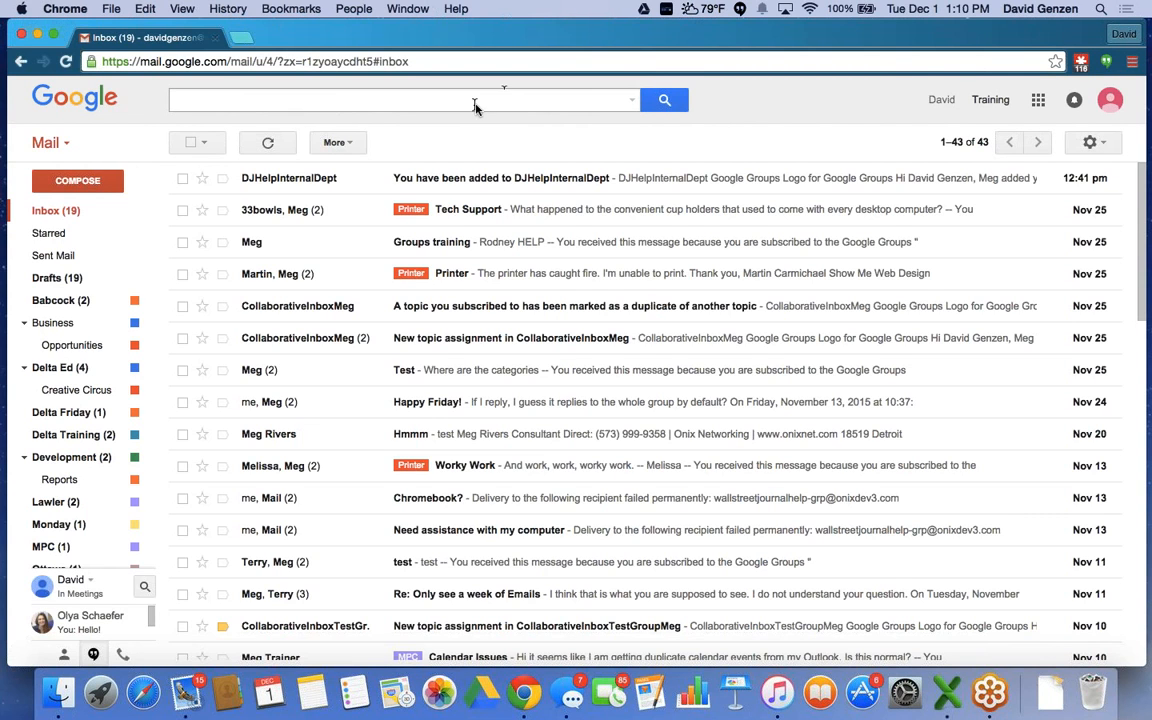
{"action": "left_click", "coordinate": [633, 104]}
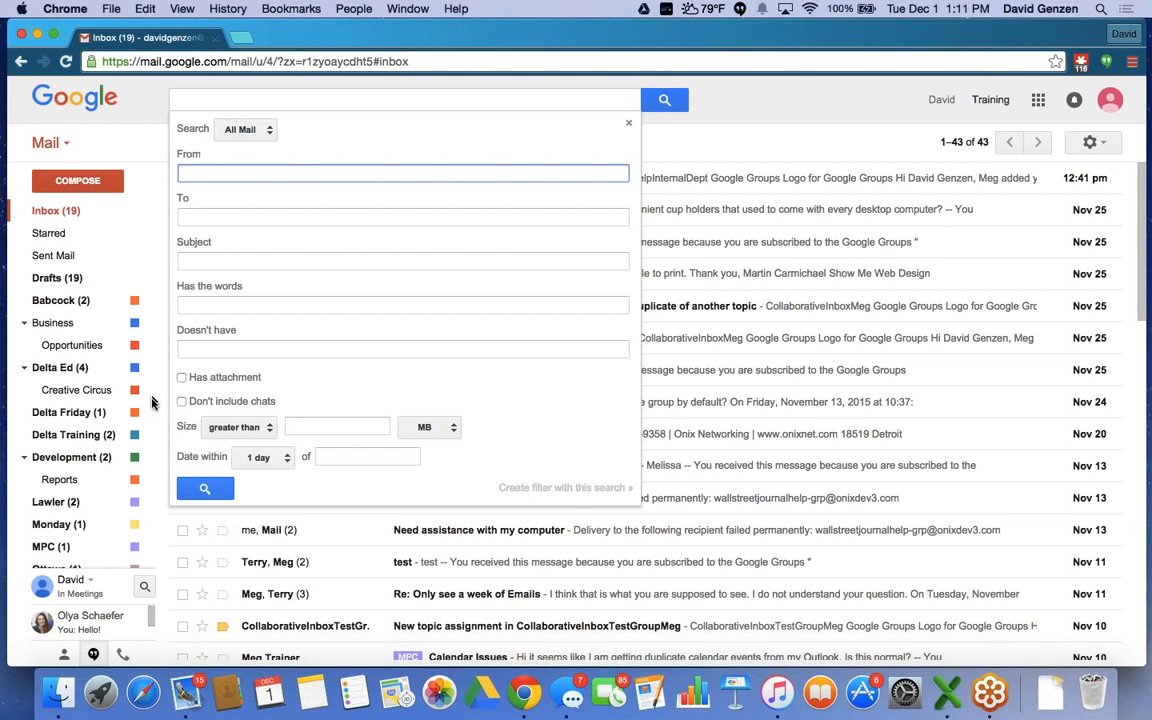
Try creating a filter from the blank search form, triggering the 'Please fill in some search criteria' alert.
{"action": "mouse_move", "coordinate": [155, 409]}
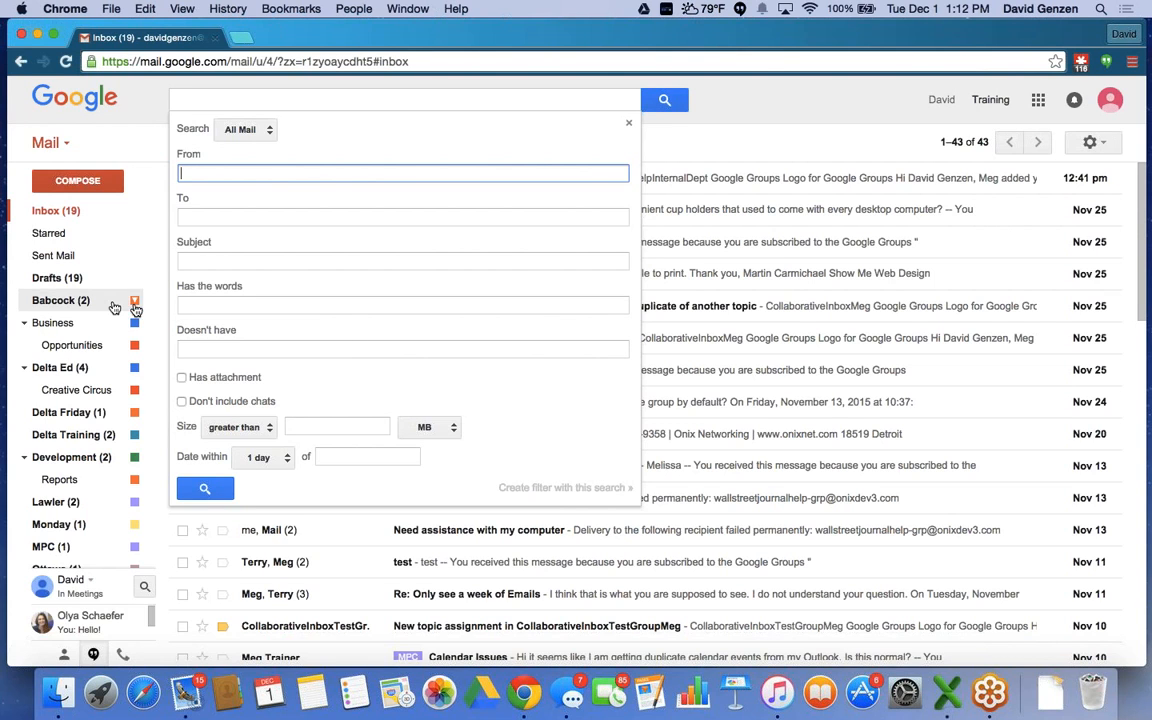
{"action": "mouse_move", "coordinate": [113, 308]}
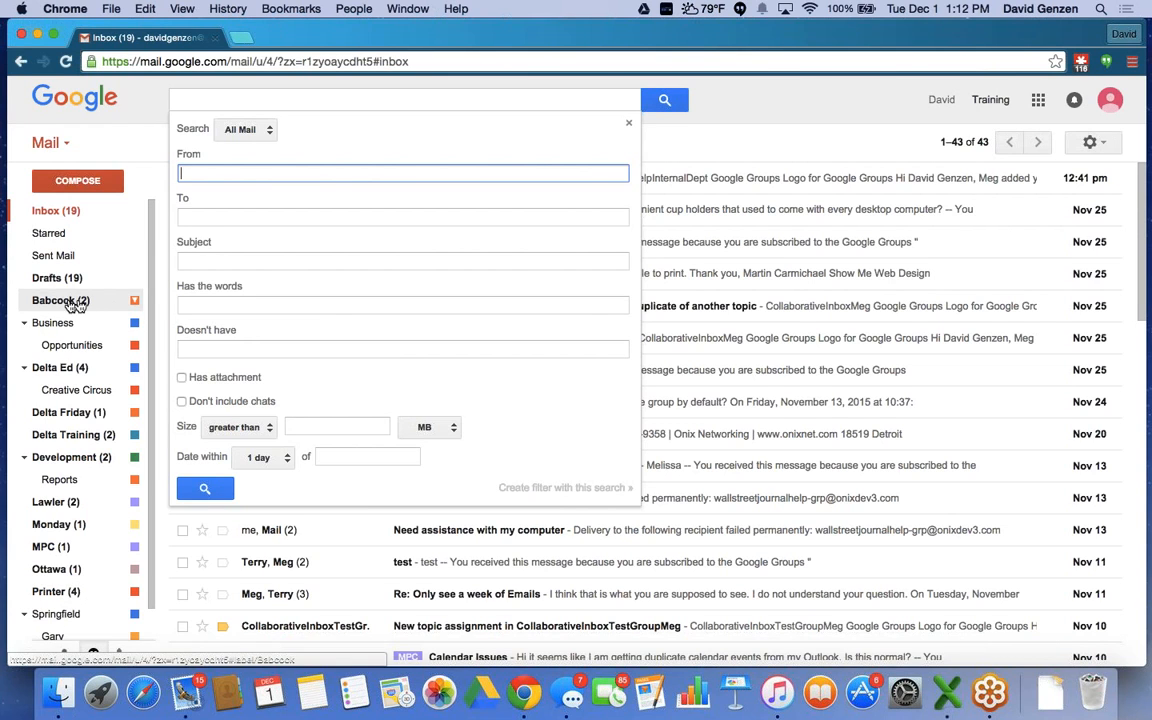
{"action": "left_click", "coordinate": [533, 490]}
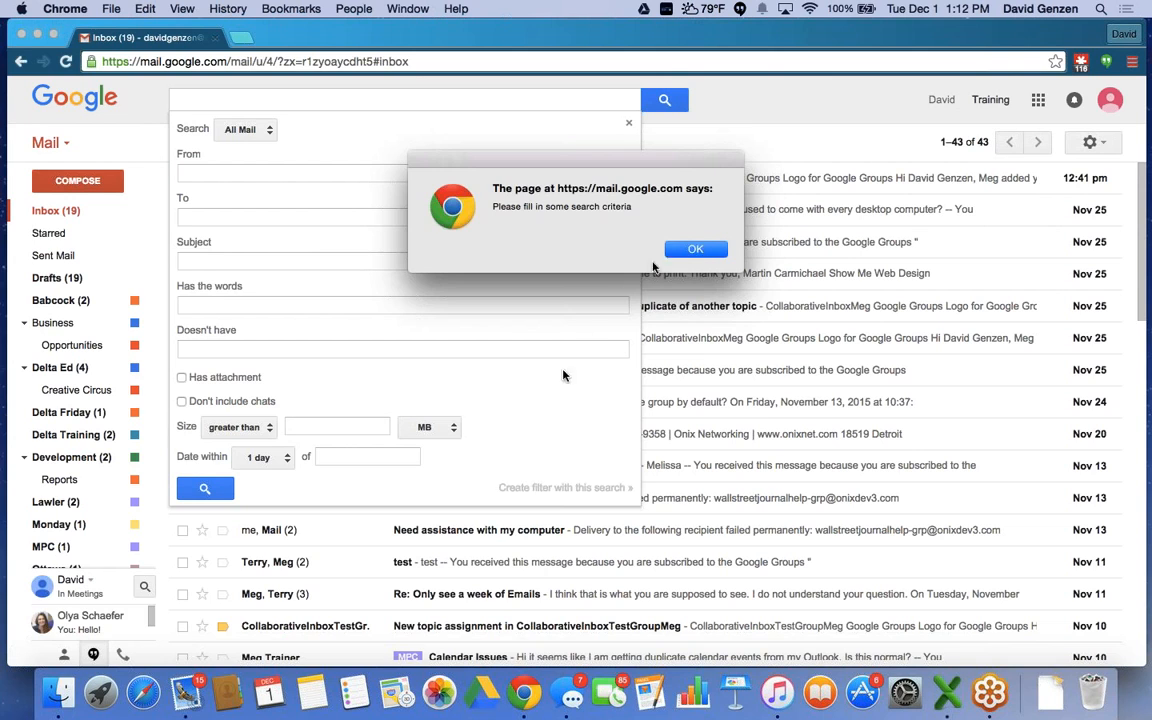
Dismiss the alert, fill From with the suggested contact's address, and create a filter from that search.
{"action": "left_click", "coordinate": [697, 249]}
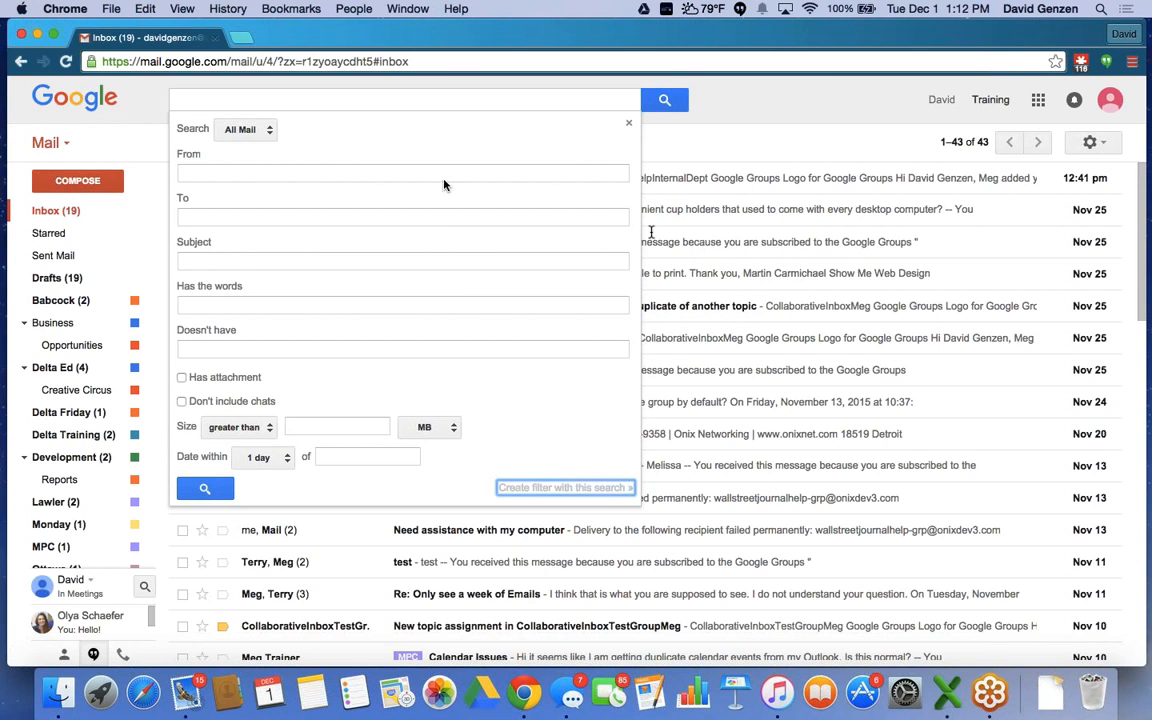
{"action": "left_click", "coordinate": [204, 175]}
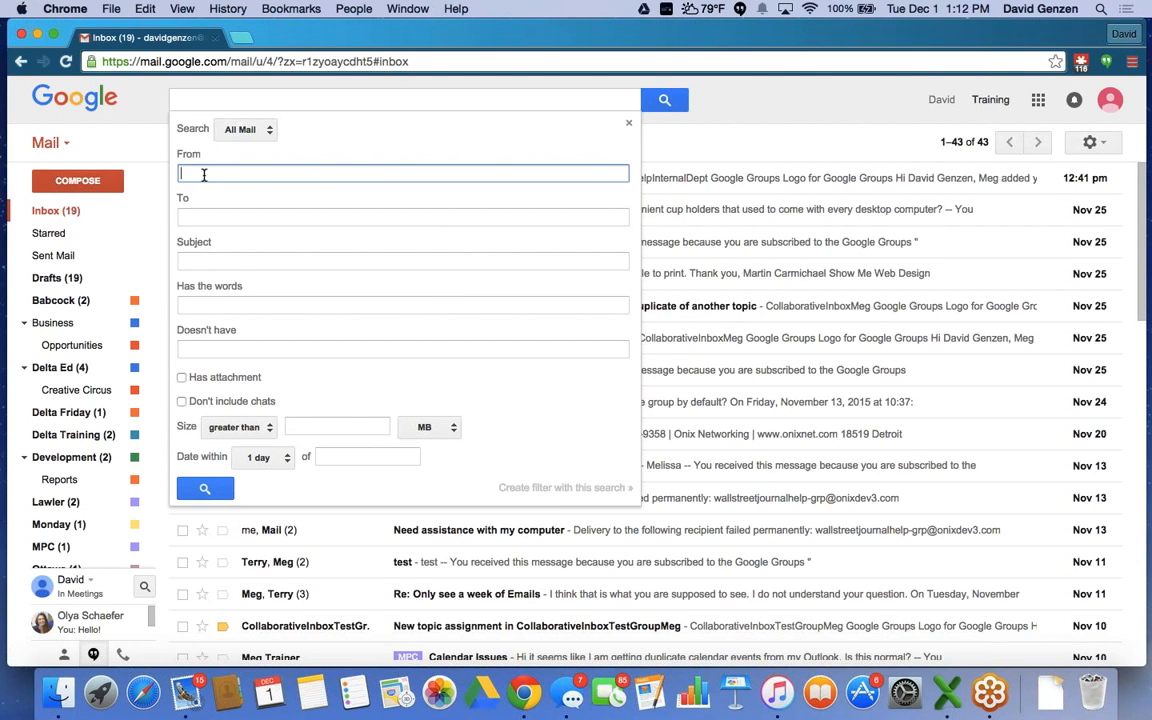
{"action": "type", "text": "jo"}
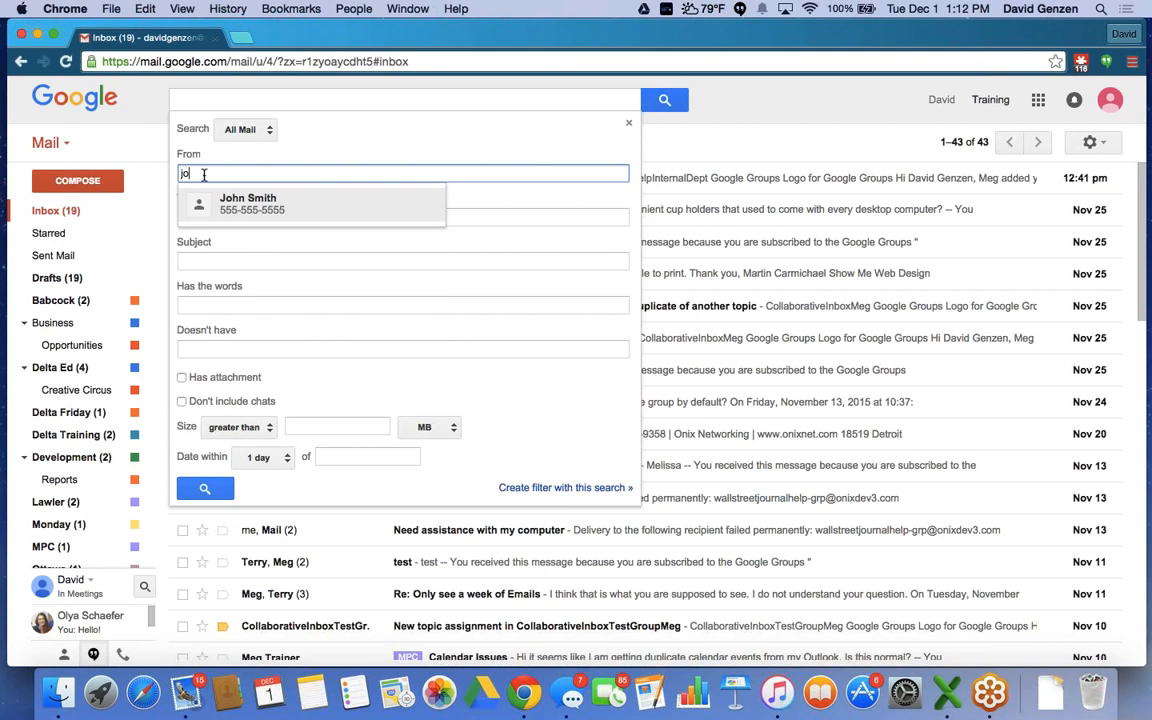
{"action": "type", "text": "hn"}
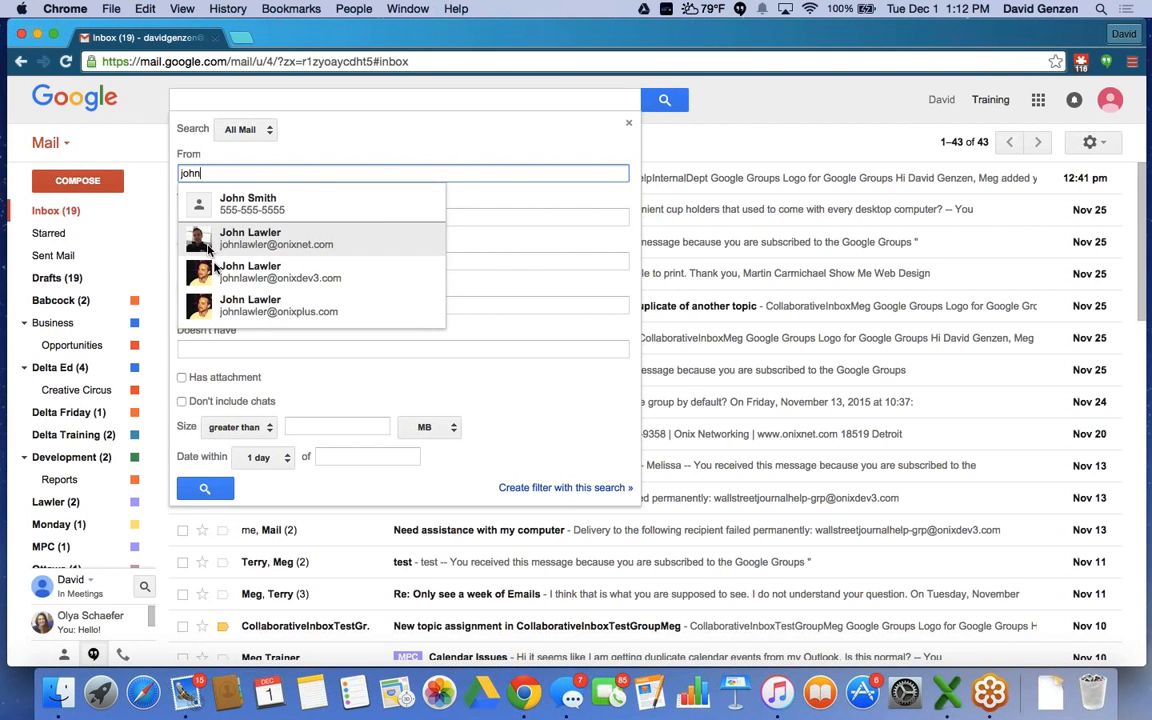
{"action": "left_click", "coordinate": [197, 272]}
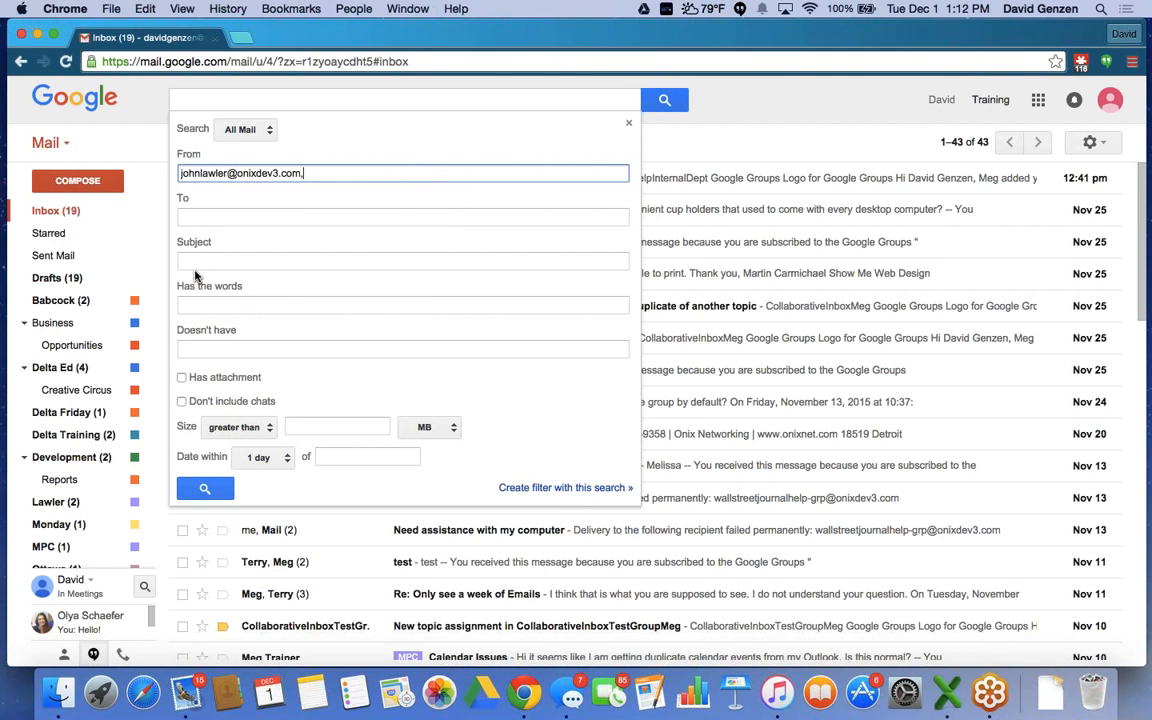
{"action": "left_click", "coordinate": [535, 488]}
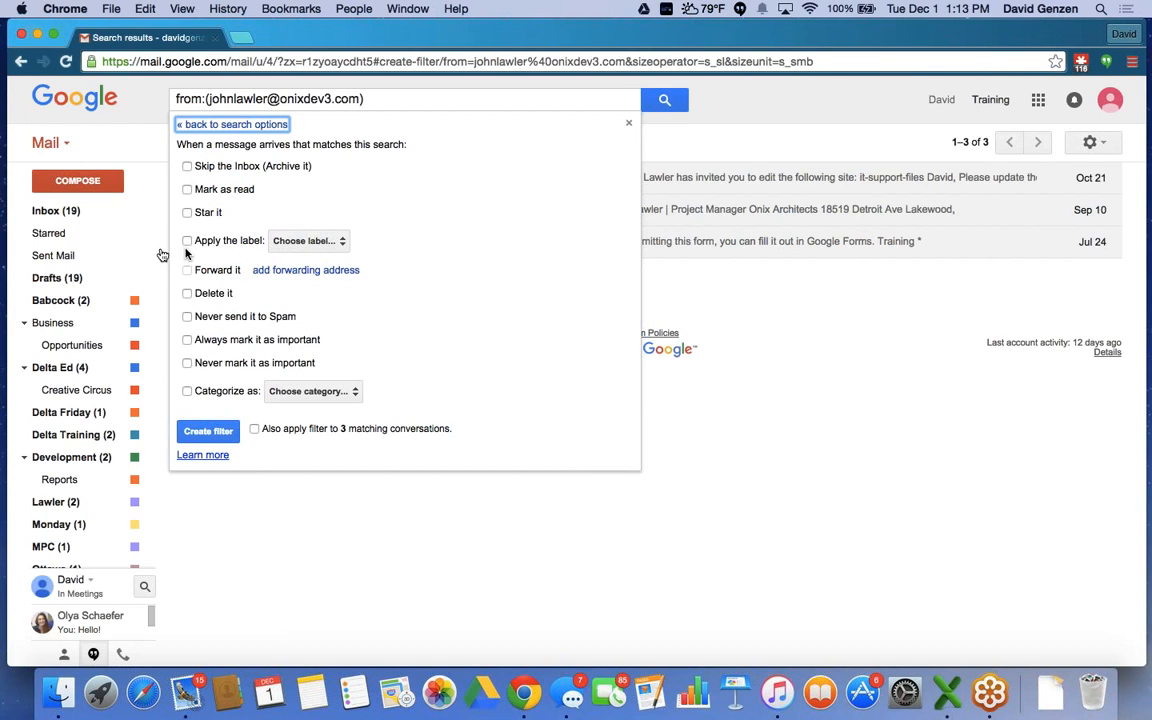
Close the filter options panel without creating a filter, keeping the 3 results.
{"action": "mouse_move", "coordinate": [131, 277]}
{"action": "left_click", "coordinate": [632, 125]}
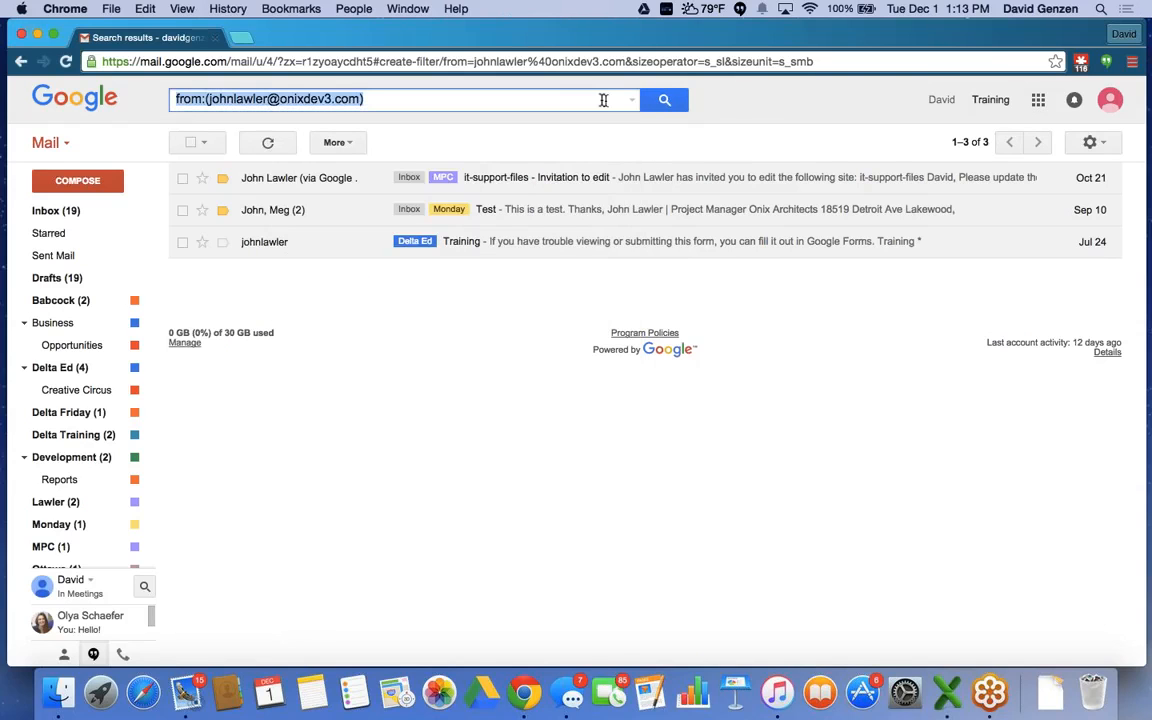
Clear the sender query, return to the full inbox, and open the Google apps launcher.
{"action": "left_click", "coordinate": [520, 102]}
{"action": "key", "text": "BackSpace"}
{"action": "key", "text": "BackSpace"}
{"action": "key", "text": "BackSpace"}
{"action": "key", "text": "BackSpace"}
{"action": "key", "text": "BackSpace"}
{"action": "key", "text": "BackSpace"}
{"action": "key", "text": "BackSpace"}
{"action": "key", "text": "BackSpace"}
{"action": "key", "text": "BackSpace"}
{"action": "key", "text": "BackSpace"}
{"action": "key", "text": "BackSpace"}
{"action": "key", "text": "BackSpace"}
{"action": "key", "text": "BackSpace"}
{"action": "key", "text": "BackSpace"}
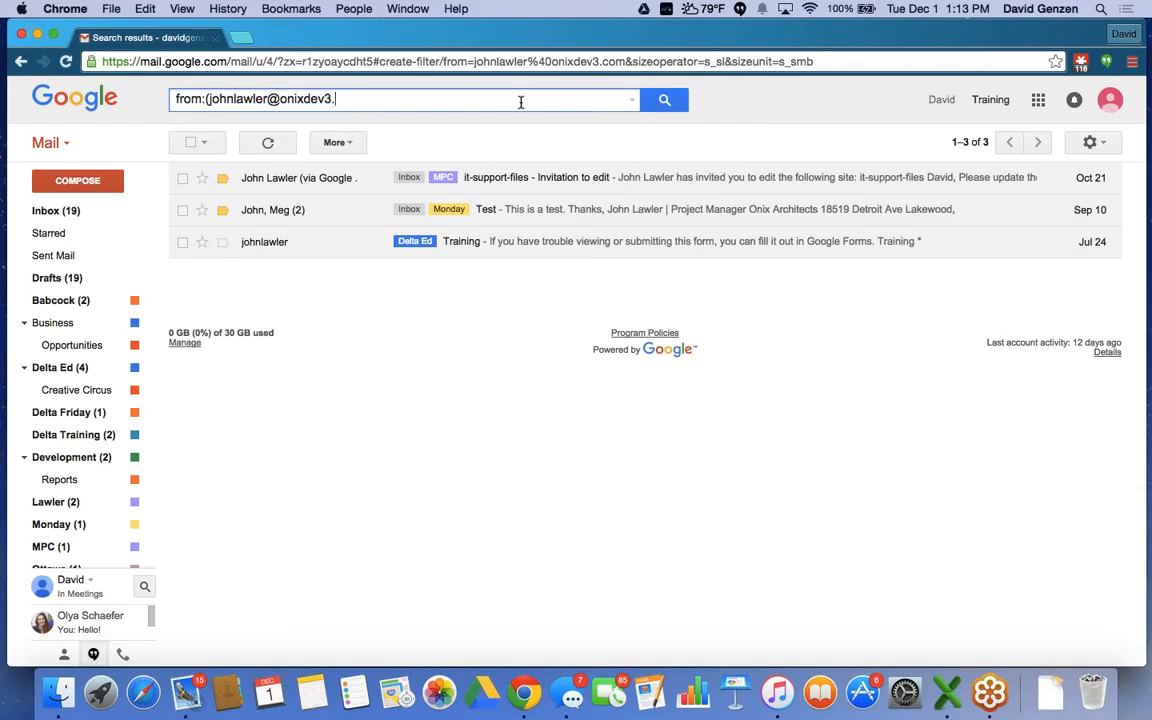
{"action": "key", "text": "BackSpace"}
{"action": "key", "text": "BackSpace"}
{"action": "key", "text": "BackSpace"}
{"action": "key", "text": "BackSpace"}
{"action": "key", "text": "BackSpace"}
{"action": "key", "text": "BackSpace"}
{"action": "key", "text": "BackSpace"}
{"action": "key", "text": "BackSpace"}
{"action": "key", "text": "BackSpace"}
{"action": "key", "text": "BackSpace"}
{"action": "key", "text": "BackSpace"}
{"action": "key", "text": "BackSpace"}
{"action": "key", "text": "BackSpace"}
{"action": "key", "text": "BackSpace"}
{"action": "key", "text": "BackSpace"}
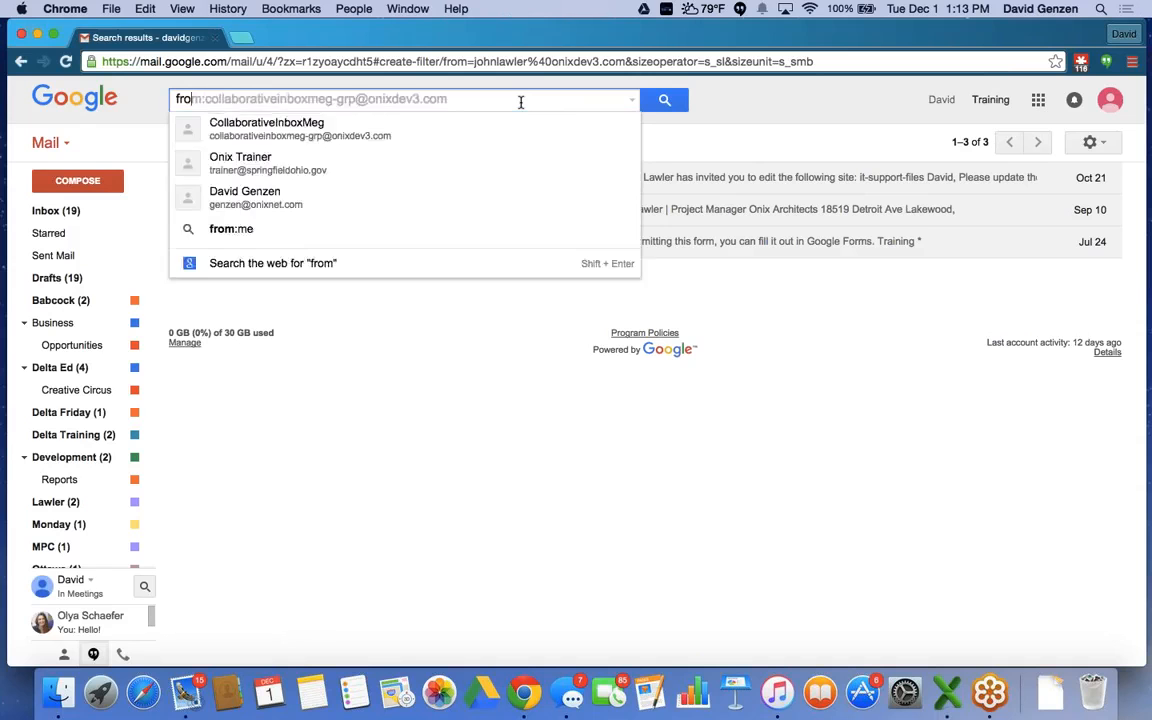
{"action": "left_click", "coordinate": [72, 216]}
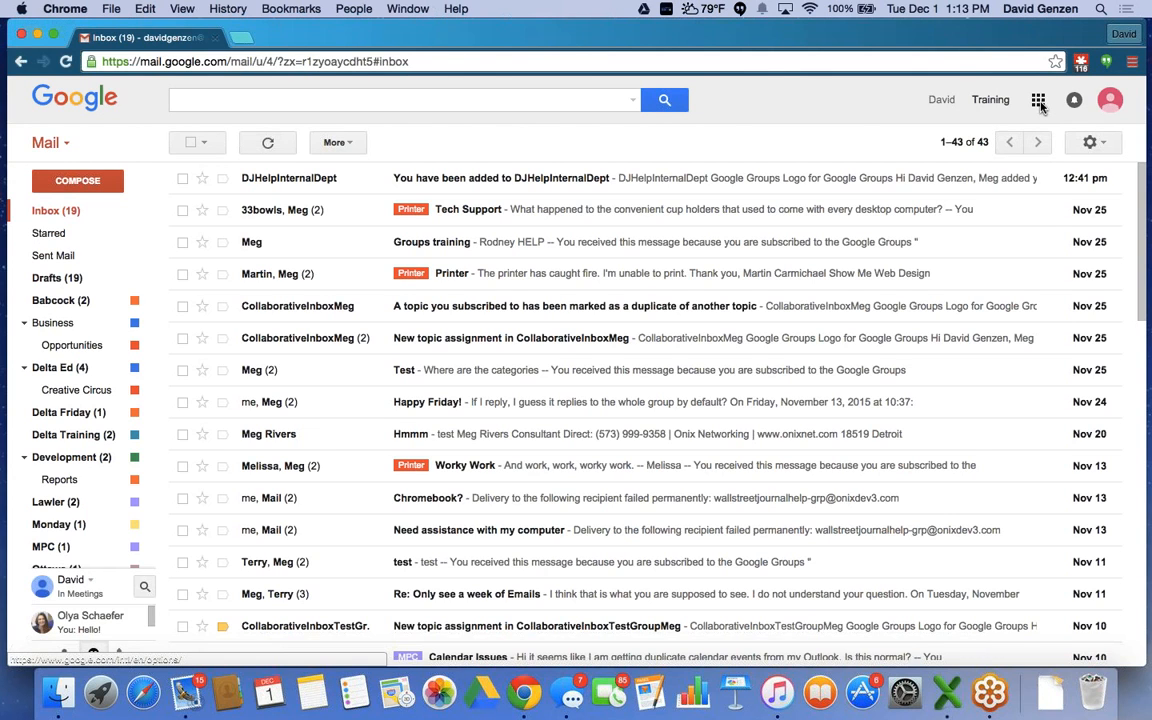
{"action": "left_click", "coordinate": [1038, 102]}
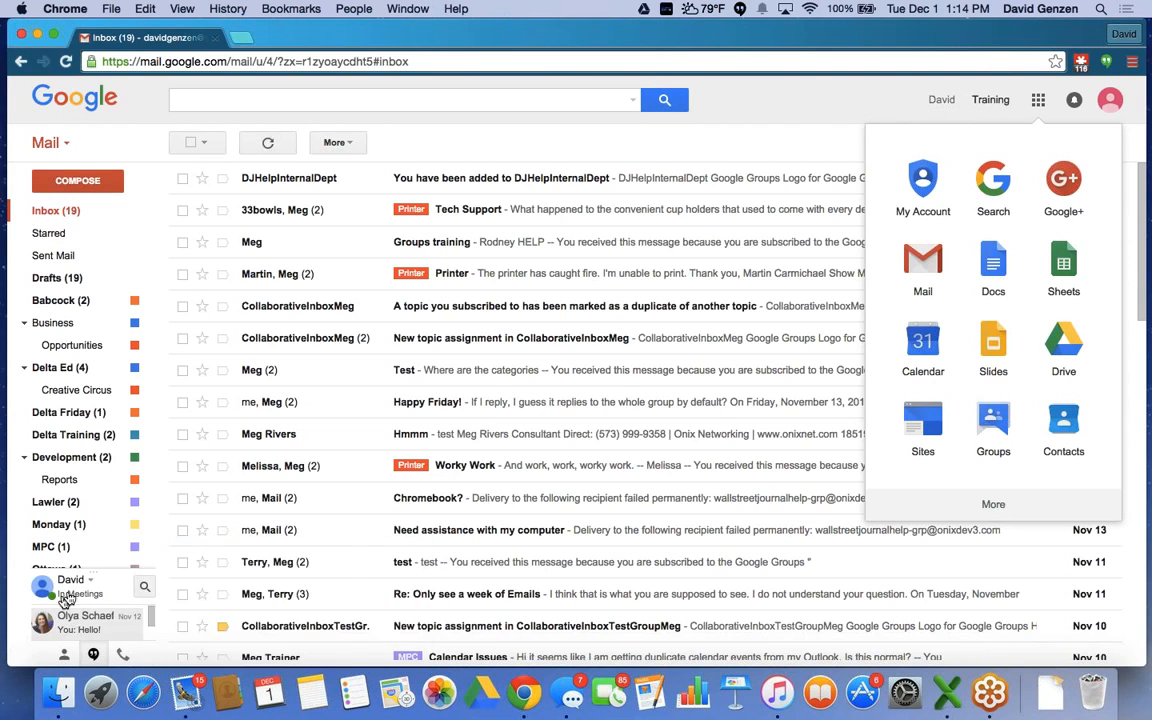
Expand the apps launcher's extra section and scroll through it, revealing YouTube, Maps and AdWords.
{"action": "mouse_move", "coordinate": [72, 627]}
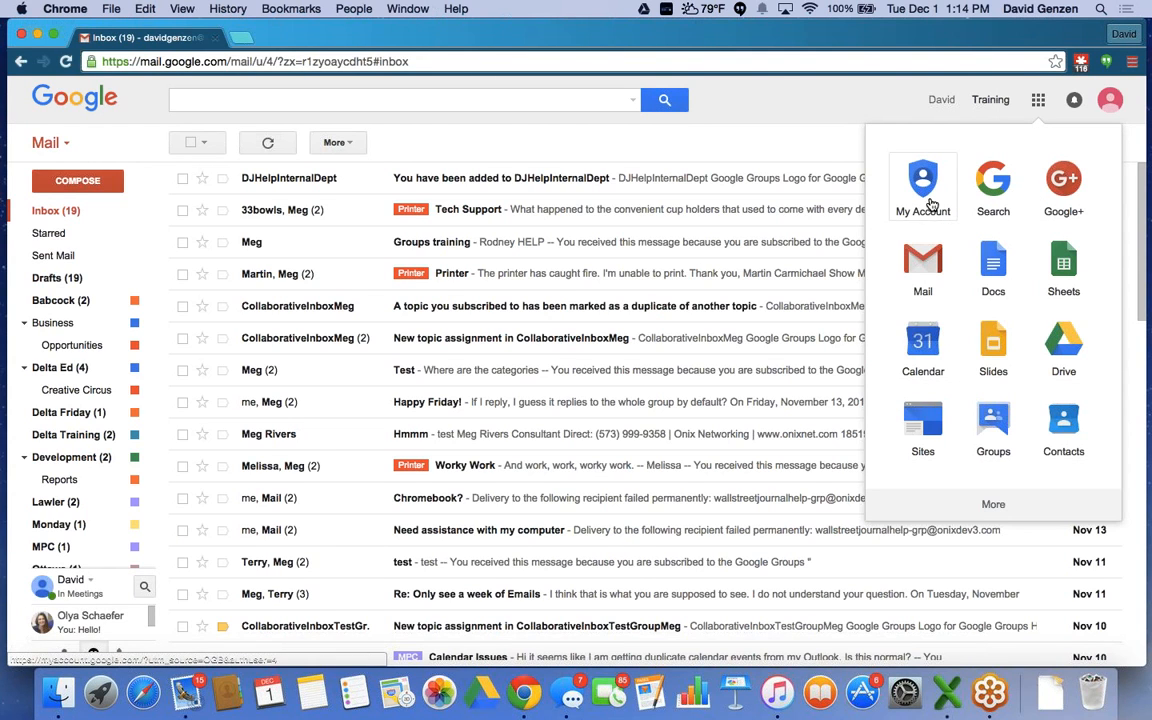
{"action": "left_click", "coordinate": [992, 506]}
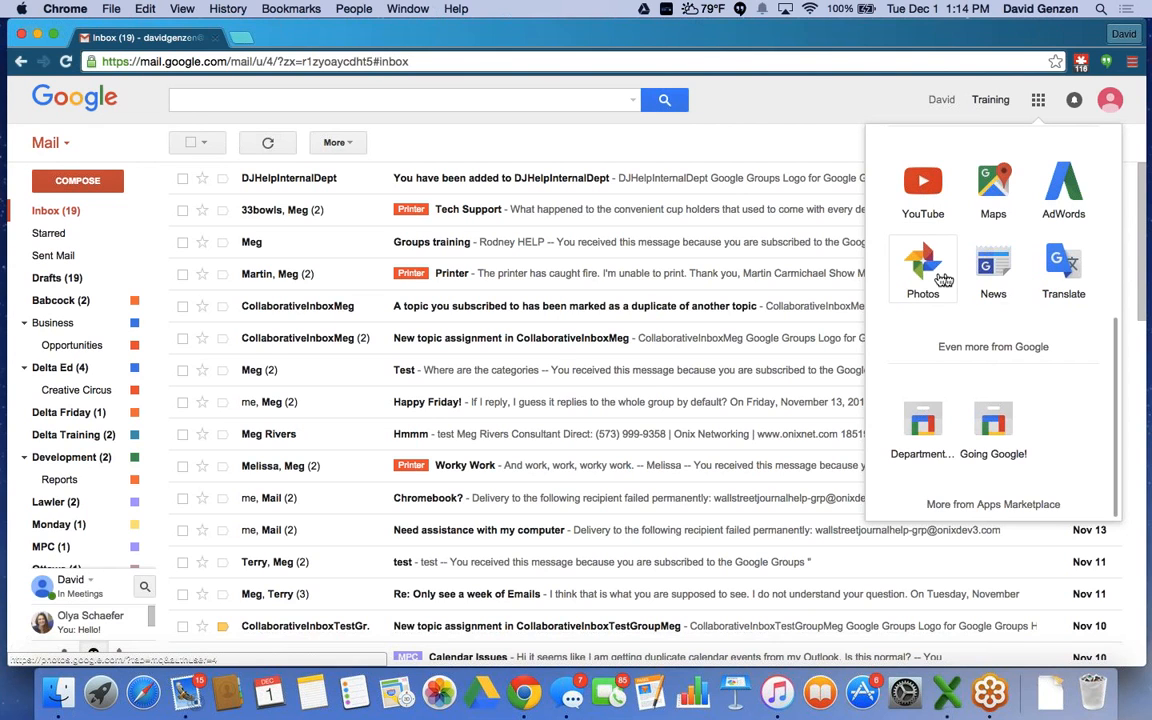
{"action": "scroll", "coordinate": [938, 279], "scroll_direction": "up", "scroll_amount": 1}
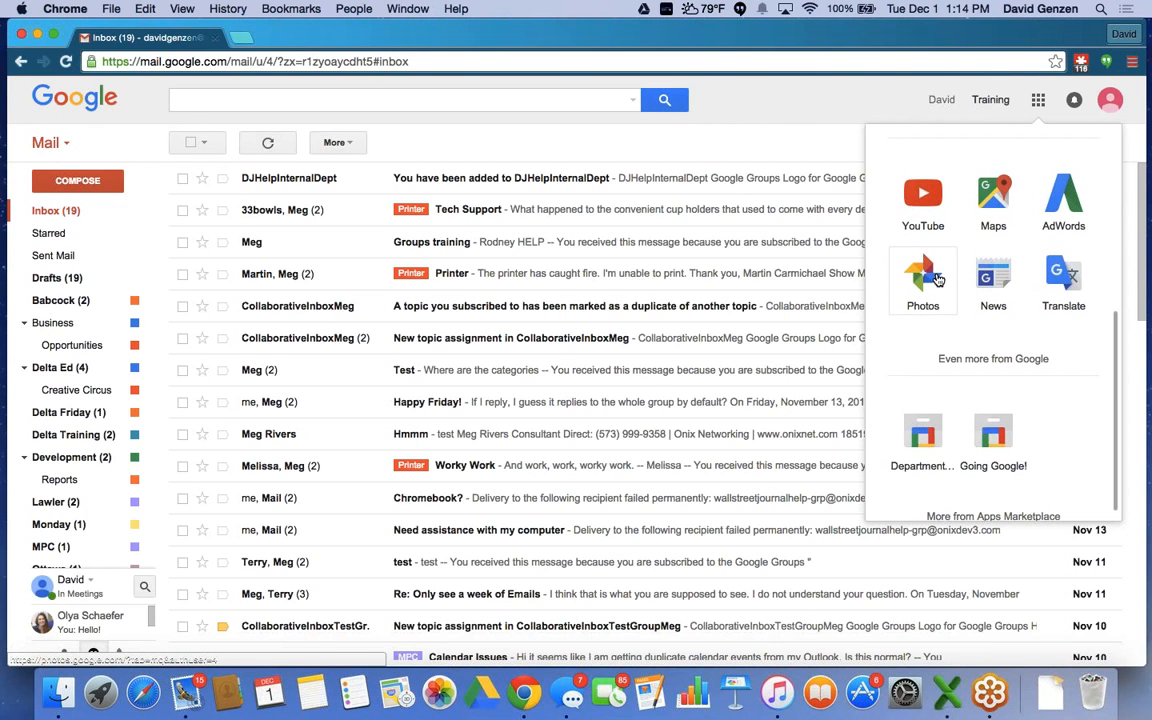
{"action": "scroll", "coordinate": [938, 279], "scroll_direction": "up", "scroll_amount": 5}
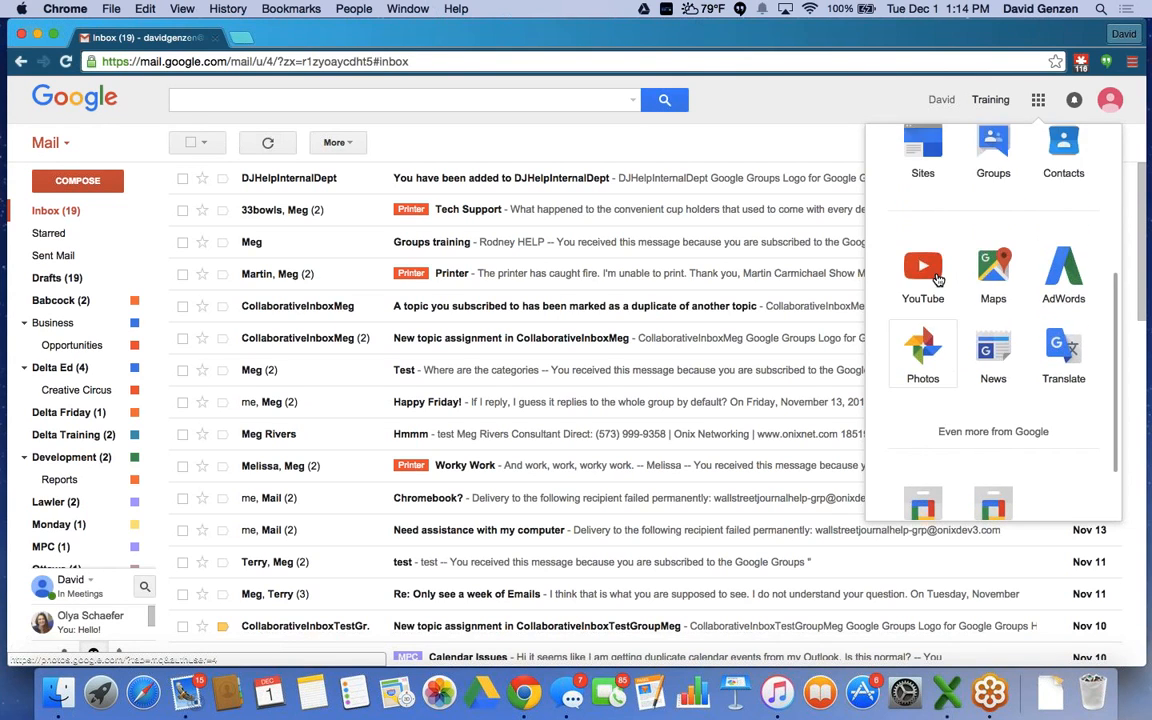
{"action": "scroll", "coordinate": [938, 279], "scroll_direction": "up", "scroll_amount": 1}
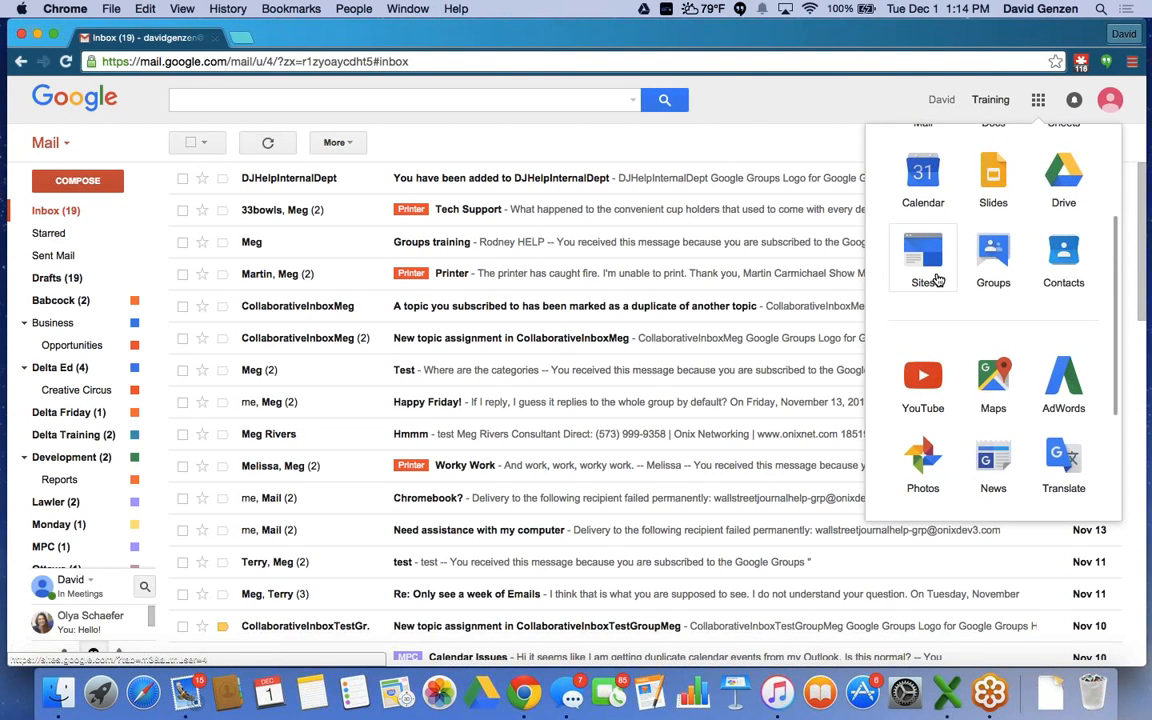
{"action": "scroll", "coordinate": [938, 279], "scroll_direction": "up", "scroll_amount": 4}
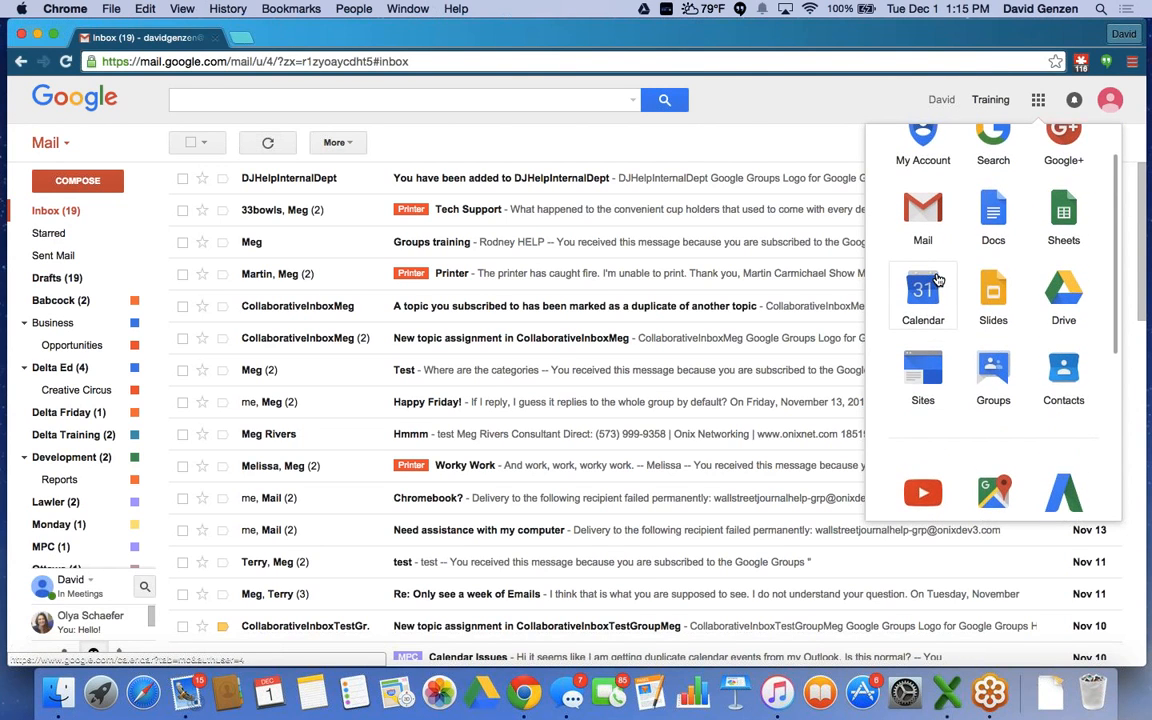
{"action": "scroll", "coordinate": [938, 279], "scroll_direction": "up", "scroll_amount": 2}
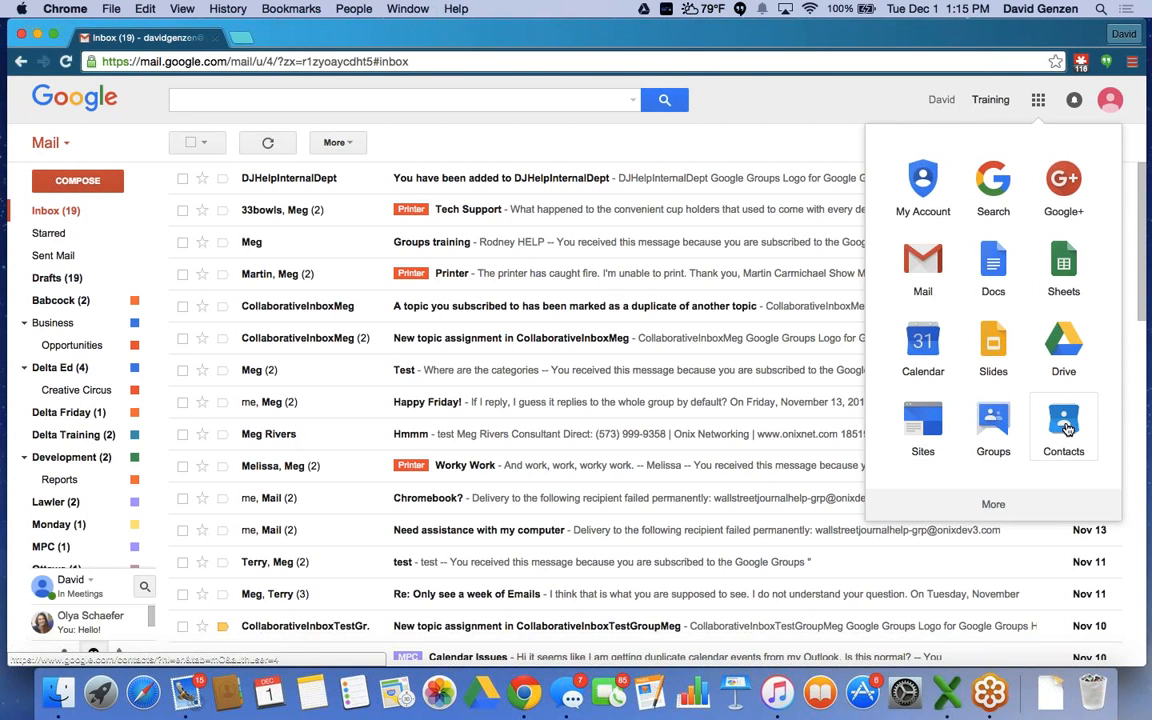
{"action": "scroll", "coordinate": [1067, 428], "scroll_direction": "down", "scroll_amount": 3}
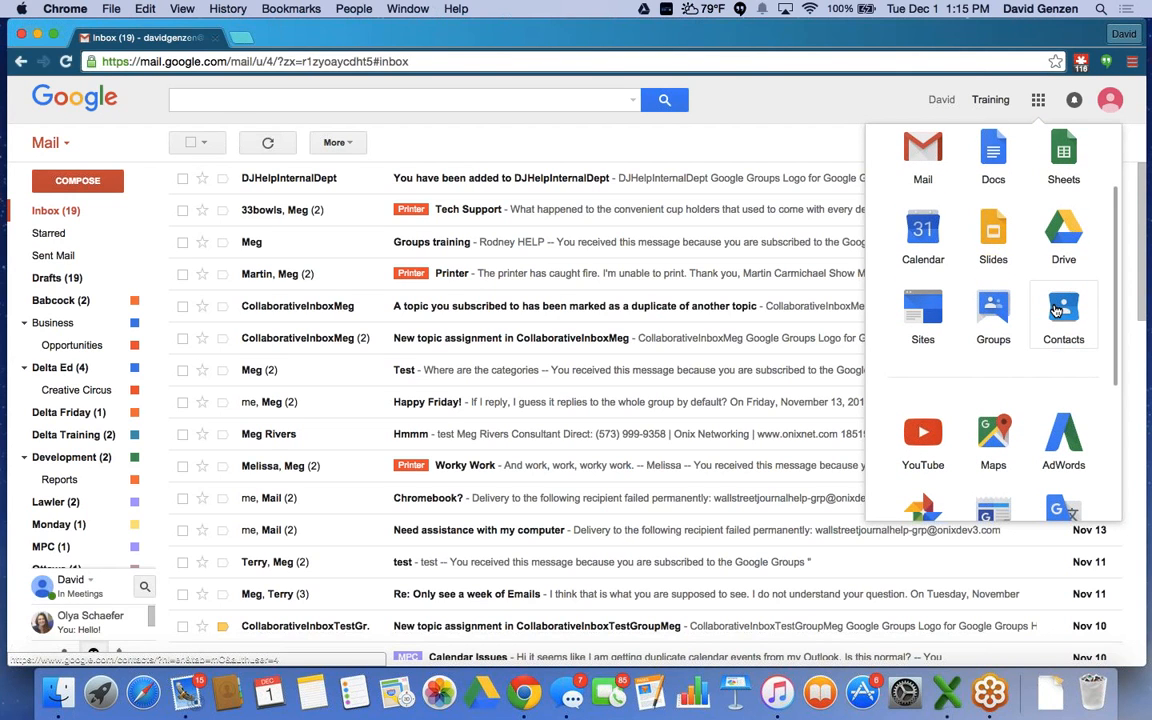
{"action": "left_click_drag", "start_coordinate": [1057, 312], "coordinate": [1057, 448]}
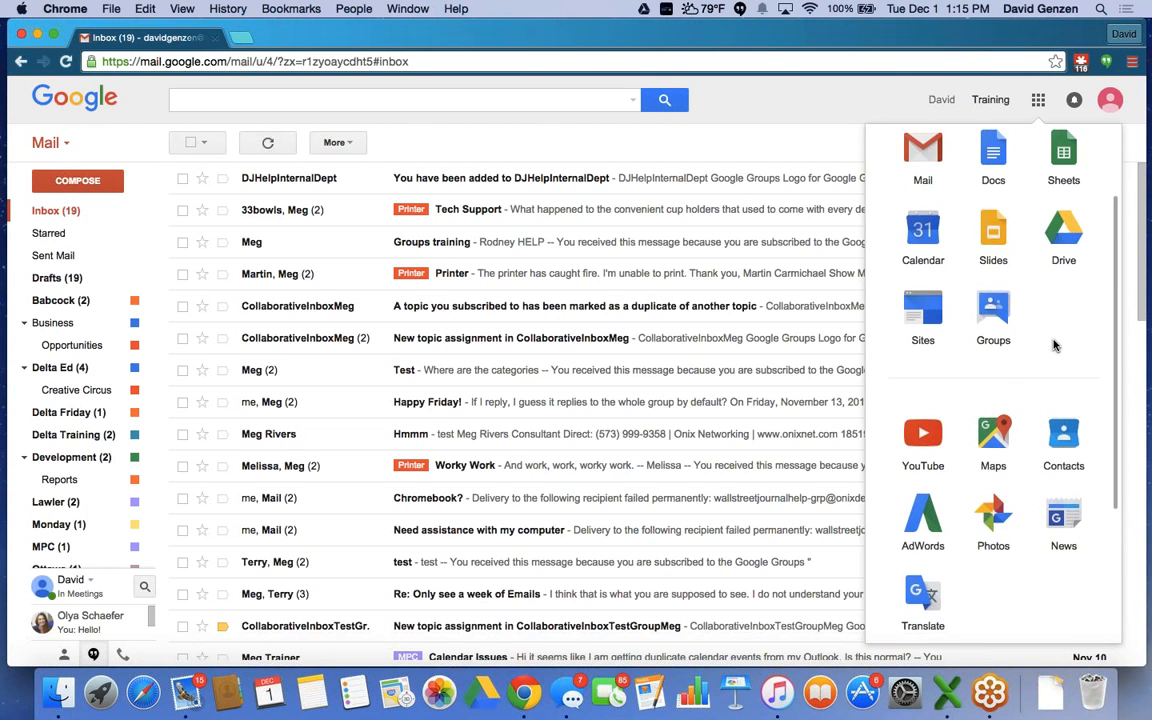
{"action": "scroll", "coordinate": [1050, 360], "scroll_direction": "up", "scroll_amount": 3}
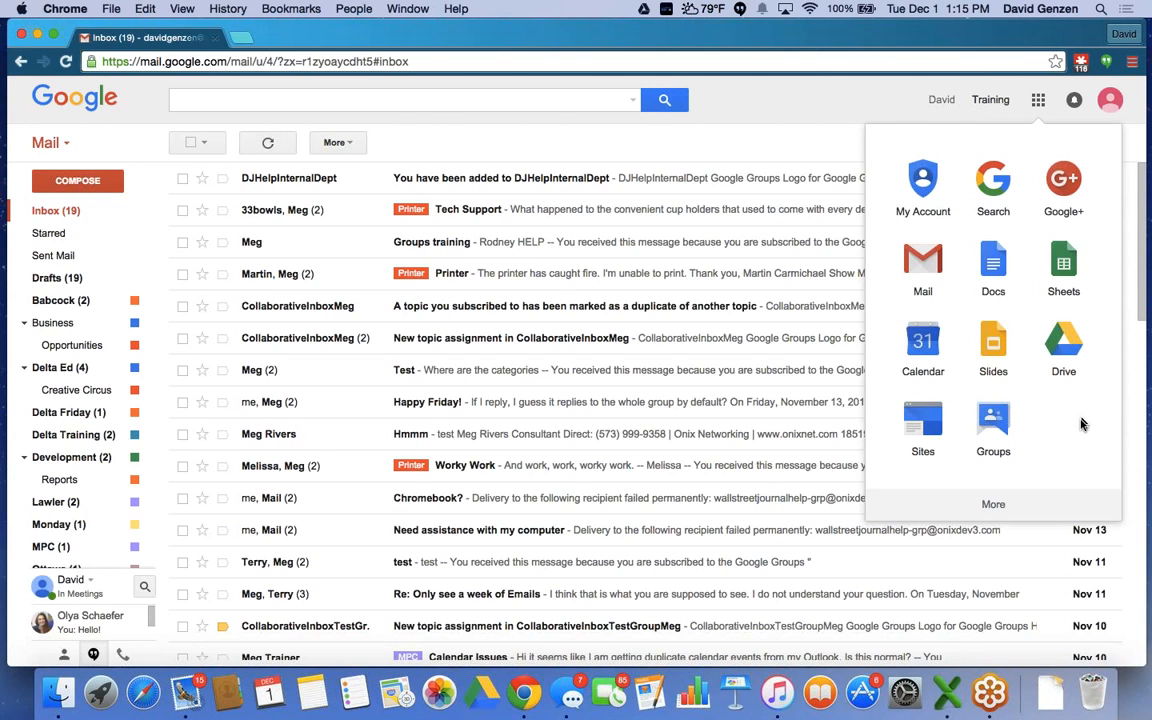
{"action": "left_click", "coordinate": [994, 507]}
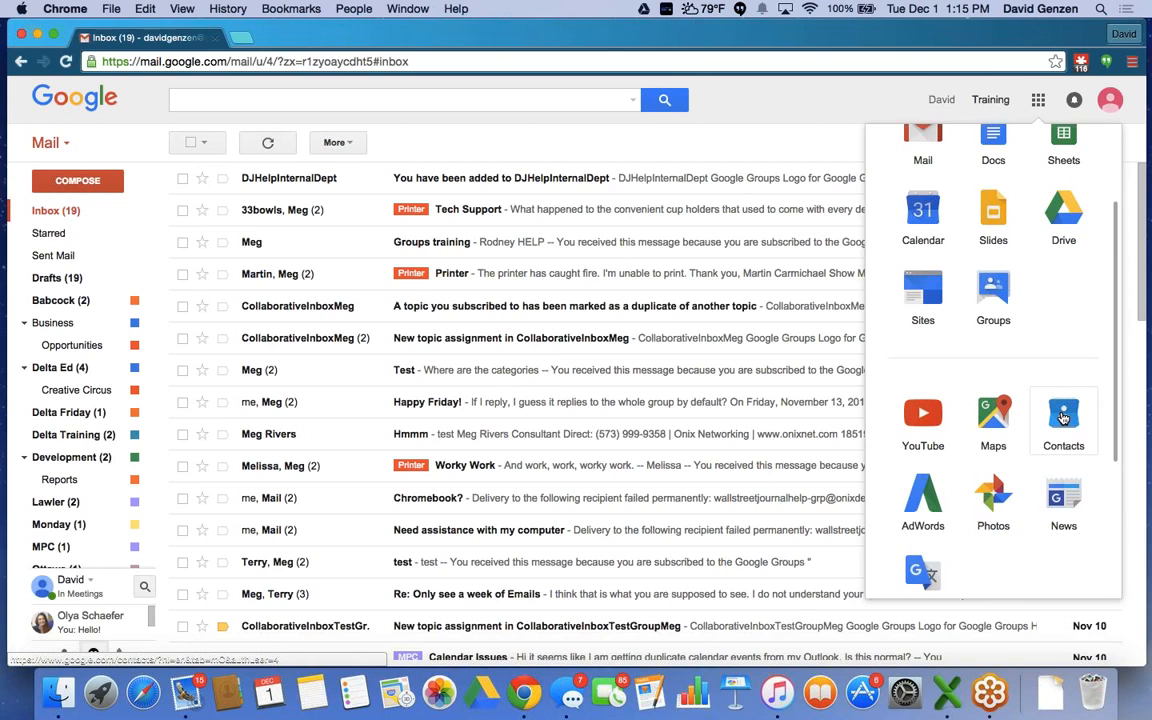
{"action": "left_click_drag", "start_coordinate": [1063, 418], "coordinate": [1063, 282]}
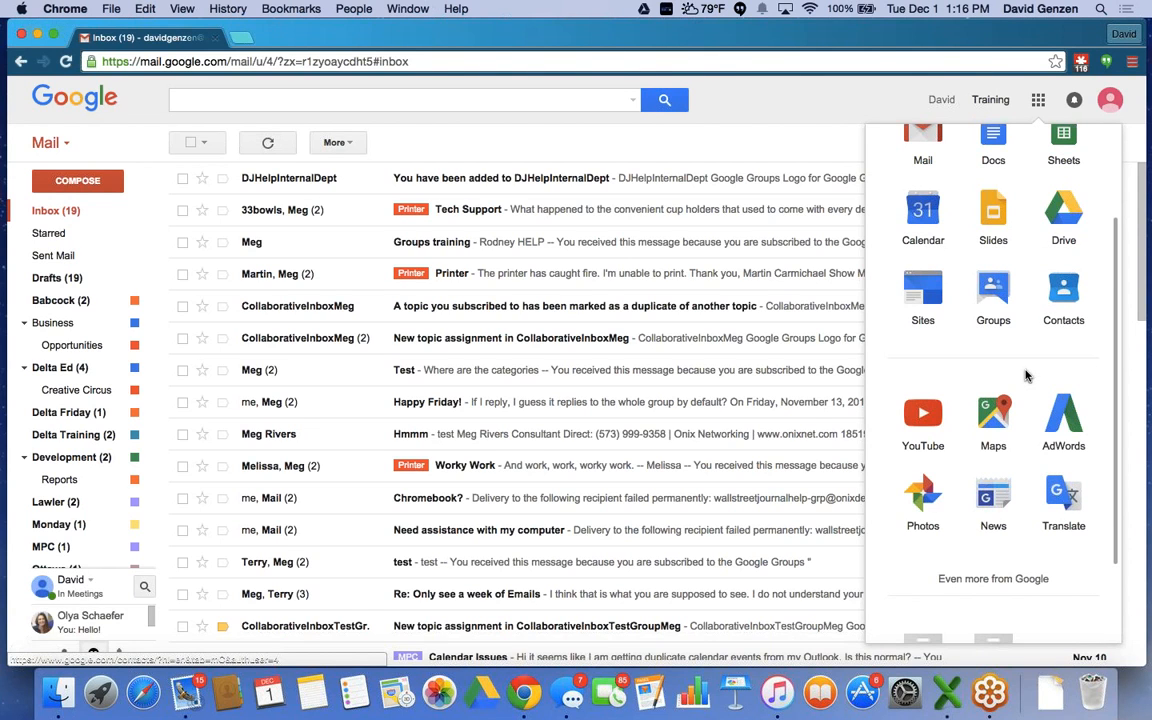
{"action": "scroll", "coordinate": [1025, 375], "scroll_direction": "up", "scroll_amount": 3}
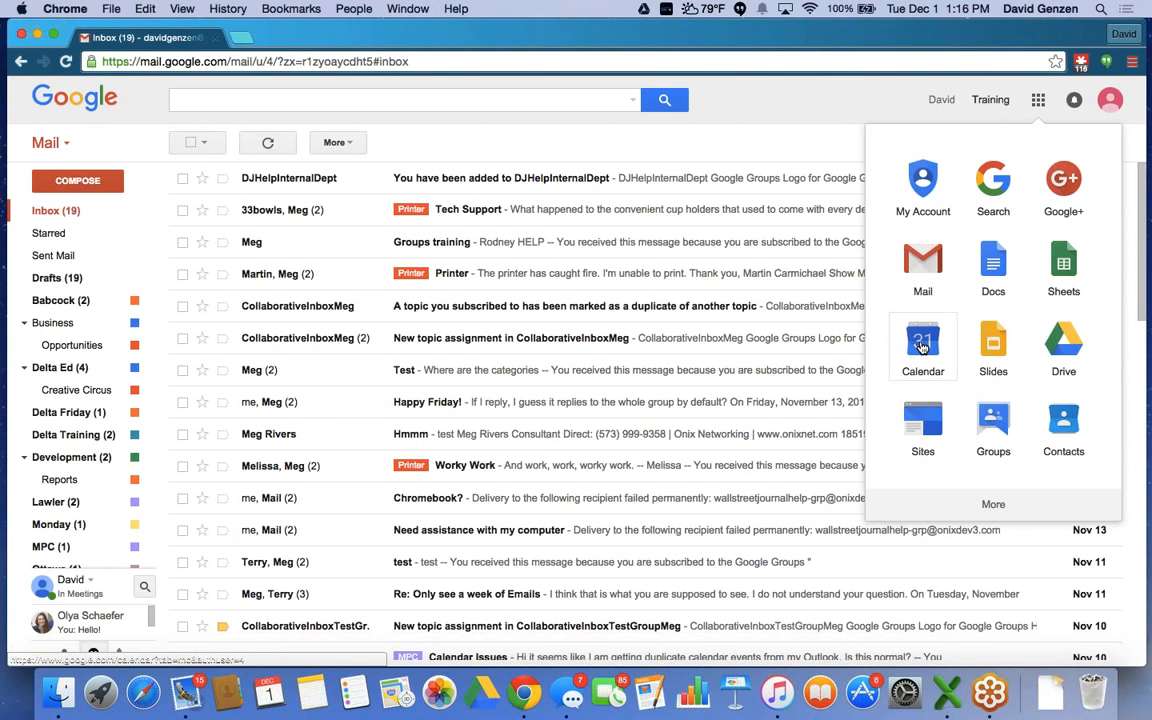
{"action": "left_click_drag", "start_coordinate": [922, 345], "coordinate": [126, 248]}
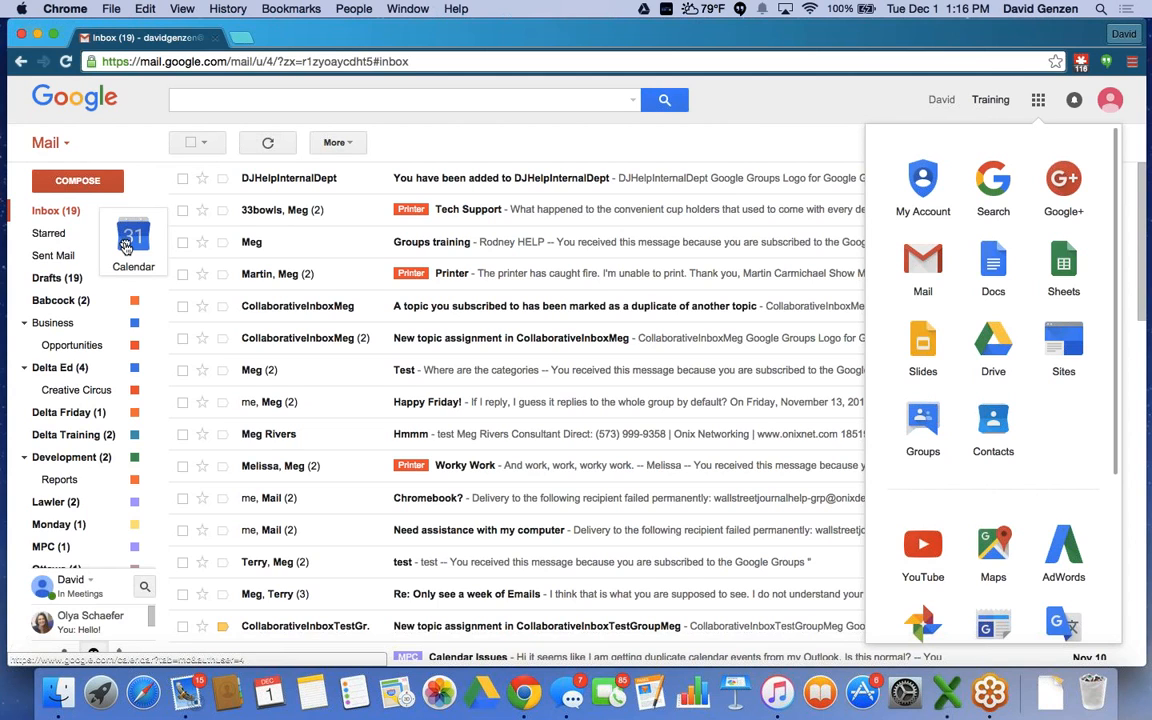
{"action": "left_click_drag", "start_coordinate": [126, 248], "coordinate": [123, 247]}
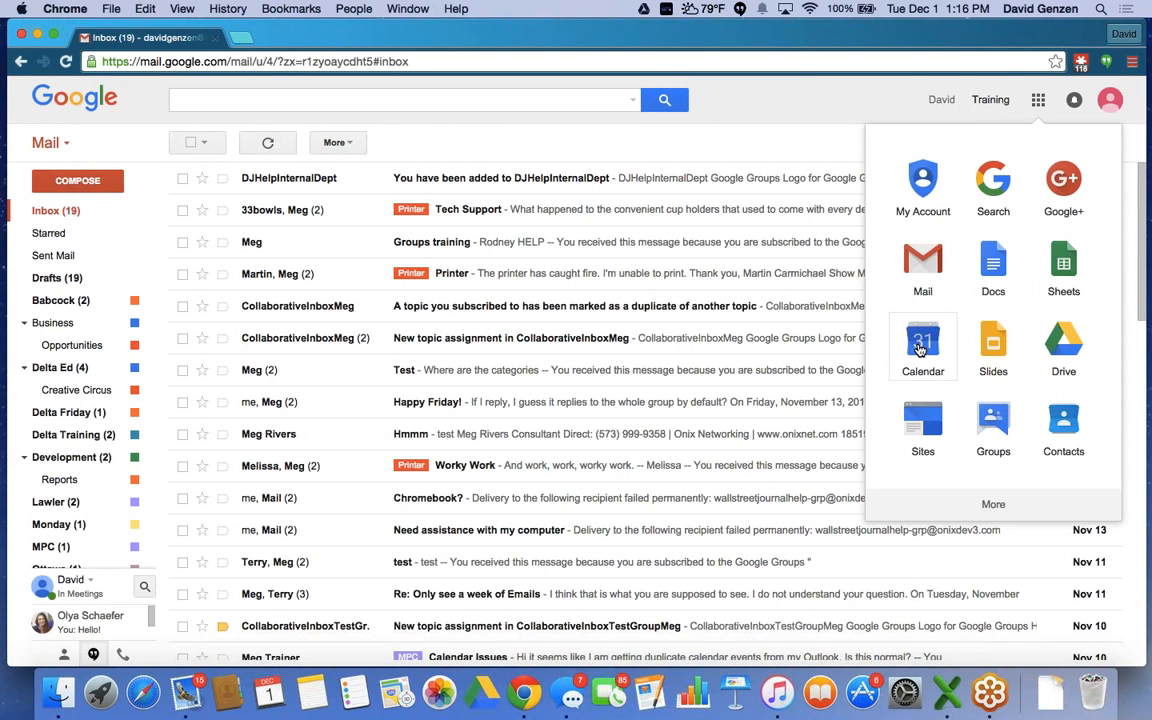
Open Google Calendar in a new tab, then go back to the Gmail inbox tab.
{"action": "left_click", "coordinate": [921, 345]}
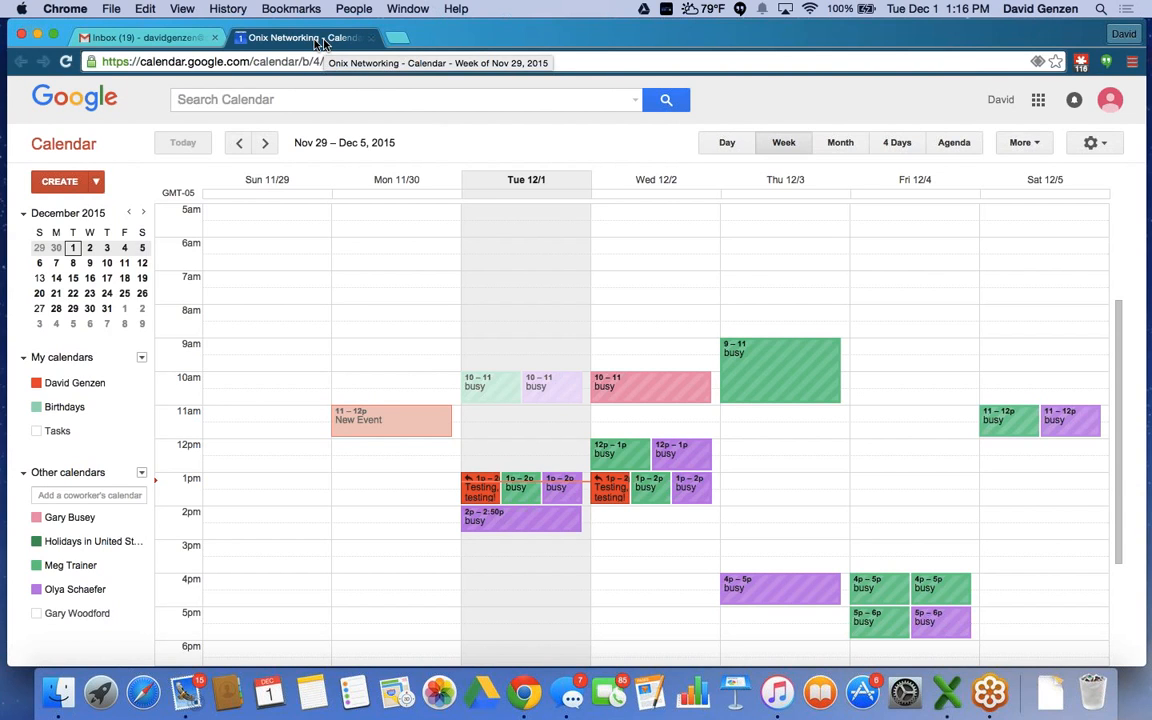
{"action": "left_click", "coordinate": [155, 40]}
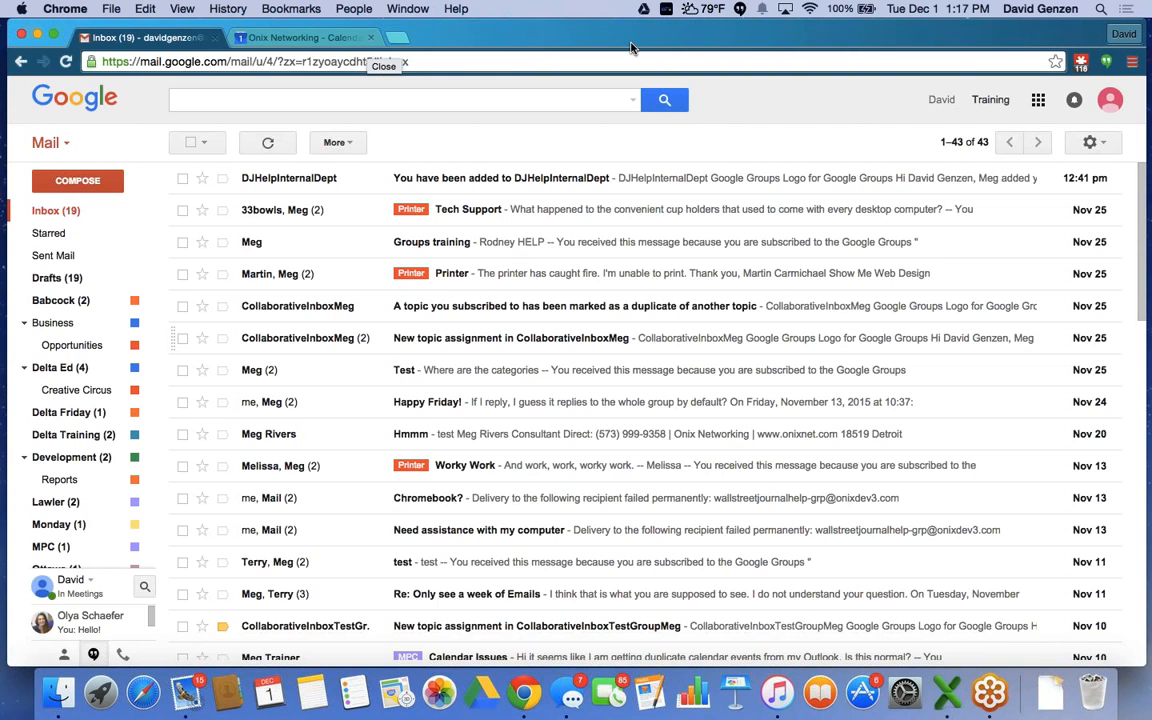
Open Google Contacts and then Google Docs in new tabs from the apps launcher.
{"action": "left_click", "coordinate": [1040, 104]}
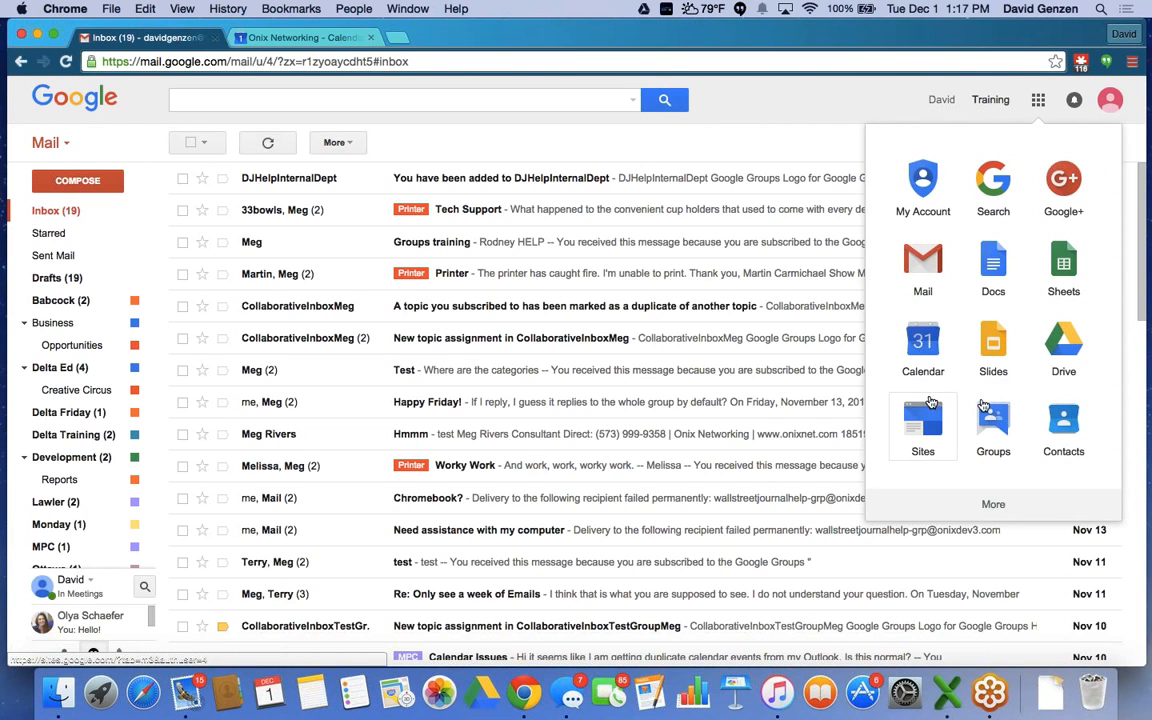
{"action": "left_click", "coordinate": [1065, 418]}
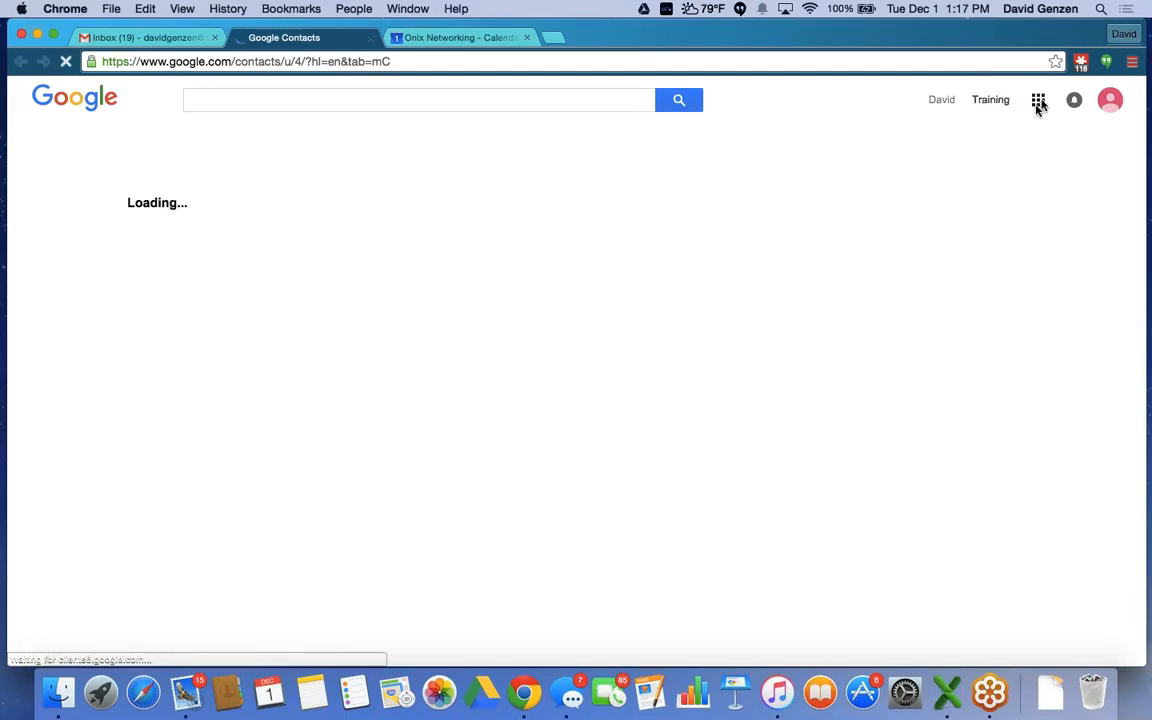
{"action": "left_click", "coordinate": [1038, 105]}
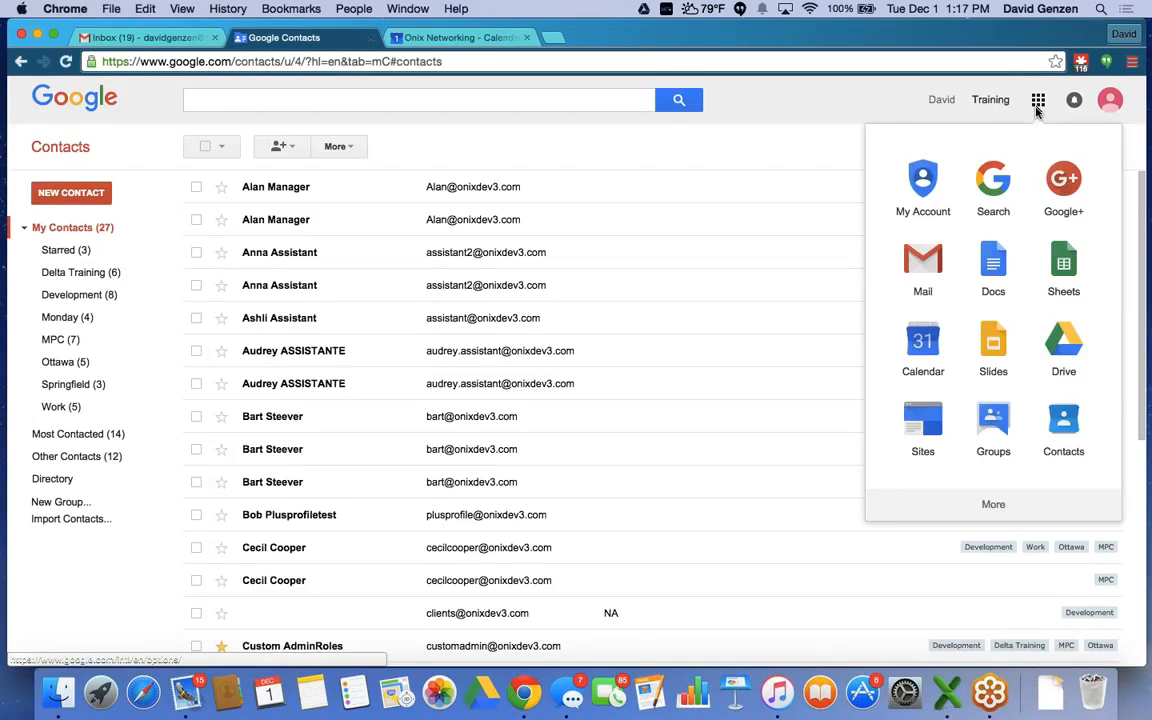
{"action": "left_click", "coordinate": [993, 268]}
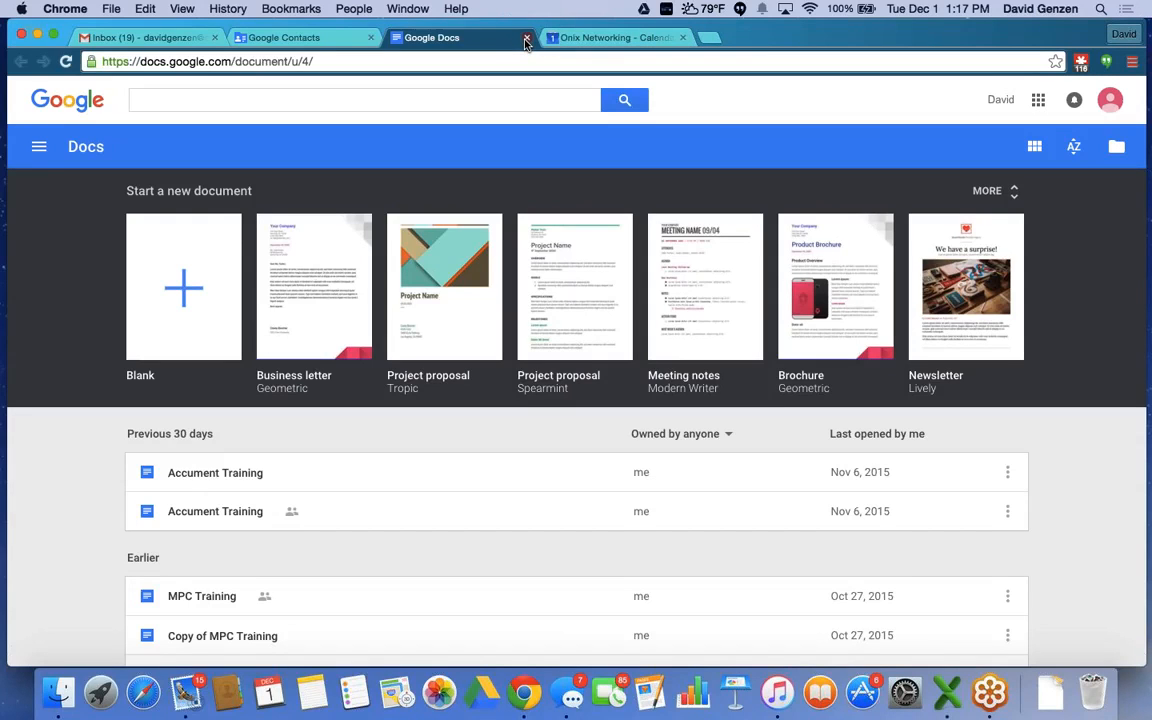
Close the Google Docs tab, bringing the 27-entry Google Contacts list back to front.
{"action": "left_click", "coordinate": [526, 40]}
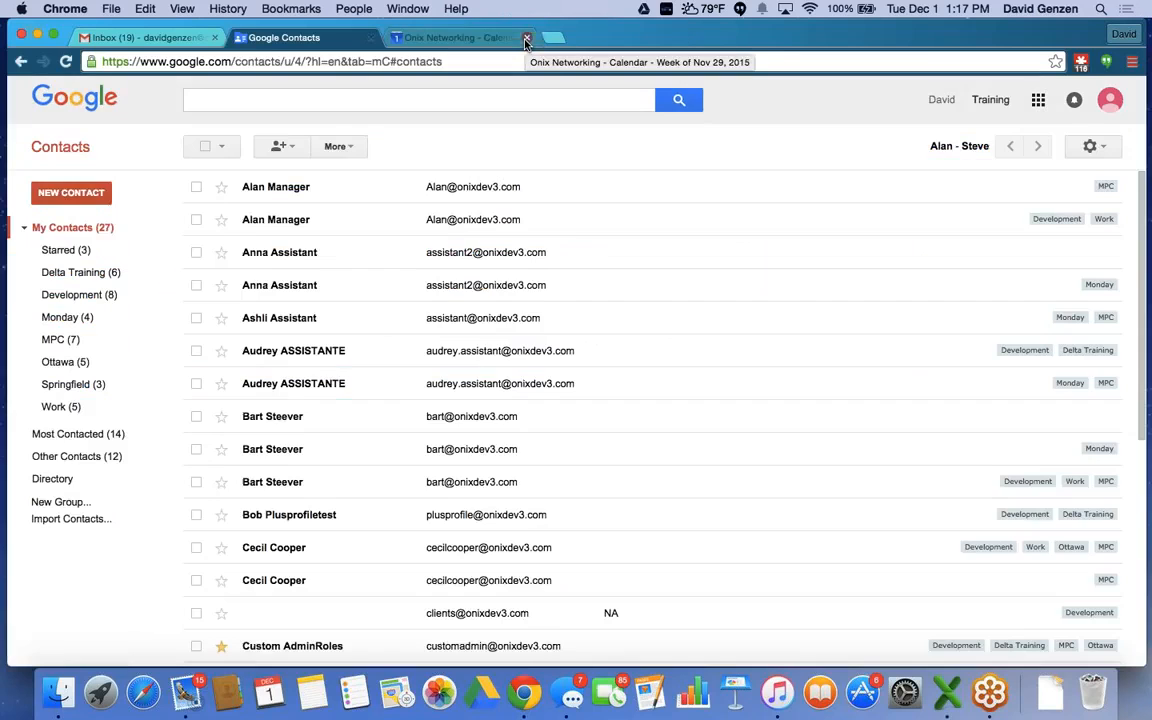
Close the Google Contacts tab, leaving the Nov 29 – Dec 5, 2015 Calendar week showing.
{"action": "left_click", "coordinate": [370, 38]}
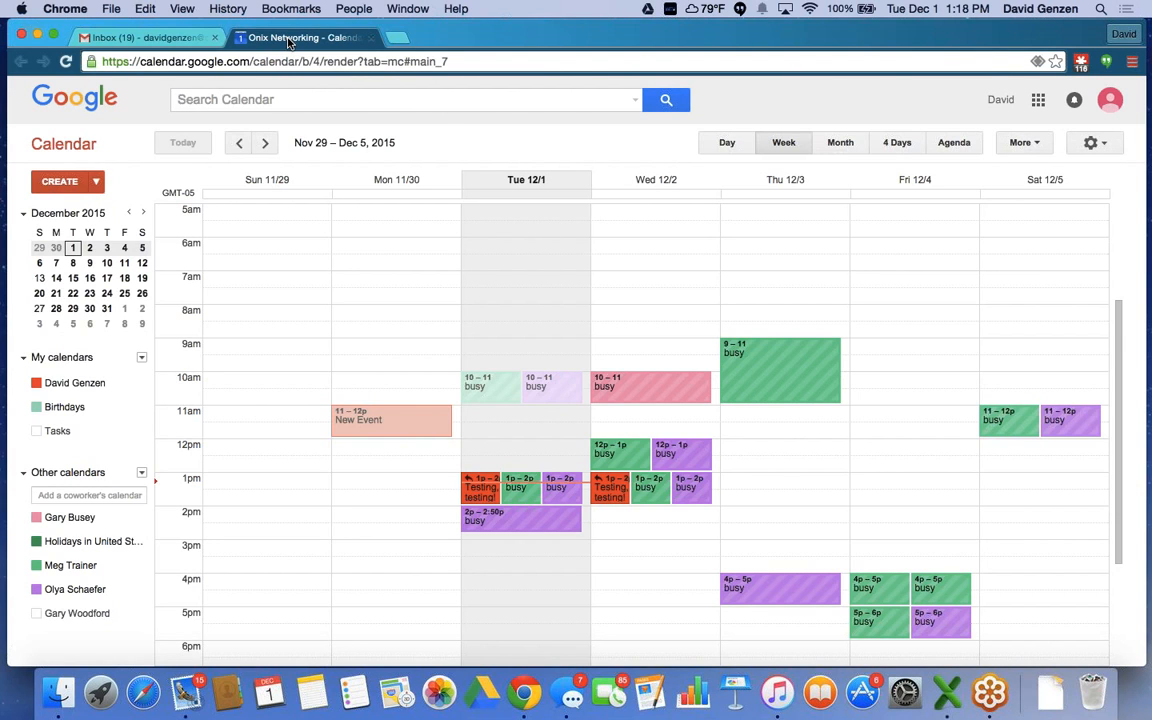
Pin the Calendar tab and the Gmail inbox tab as icon-only tabs in Chrome.
{"action": "right_click", "coordinate": [289, 42]}
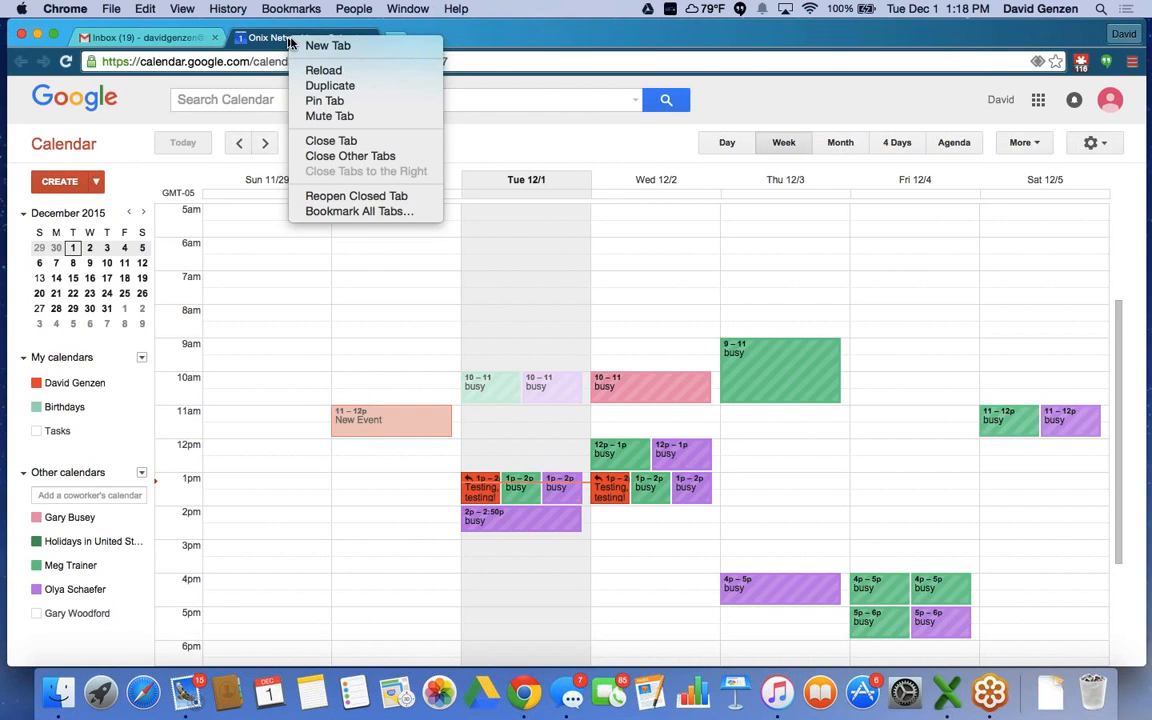
{"action": "left_click", "coordinate": [336, 103]}
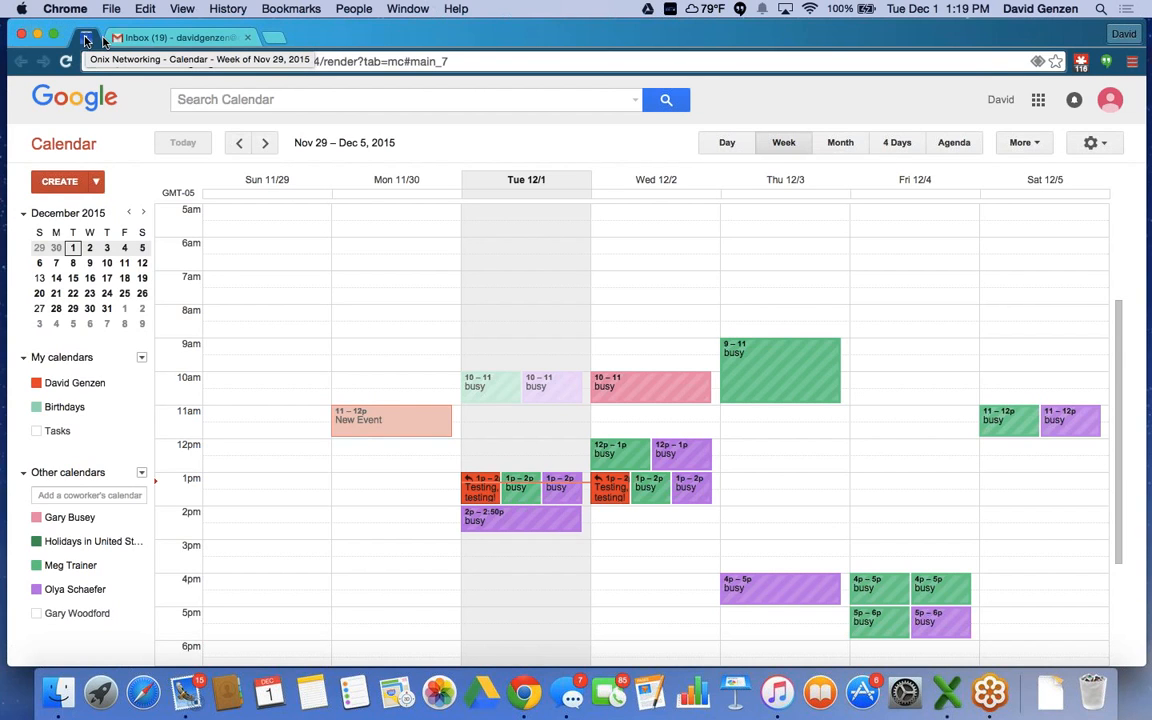
{"action": "left_click", "coordinate": [143, 40]}
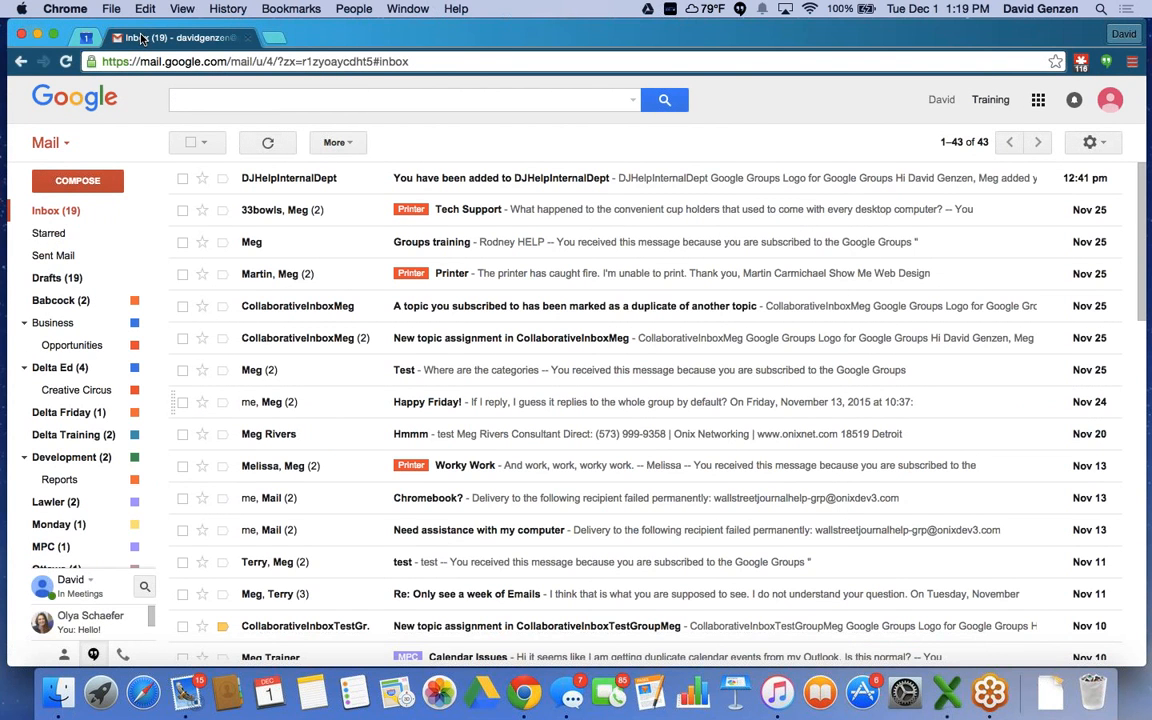
{"action": "right_click", "coordinate": [145, 37]}
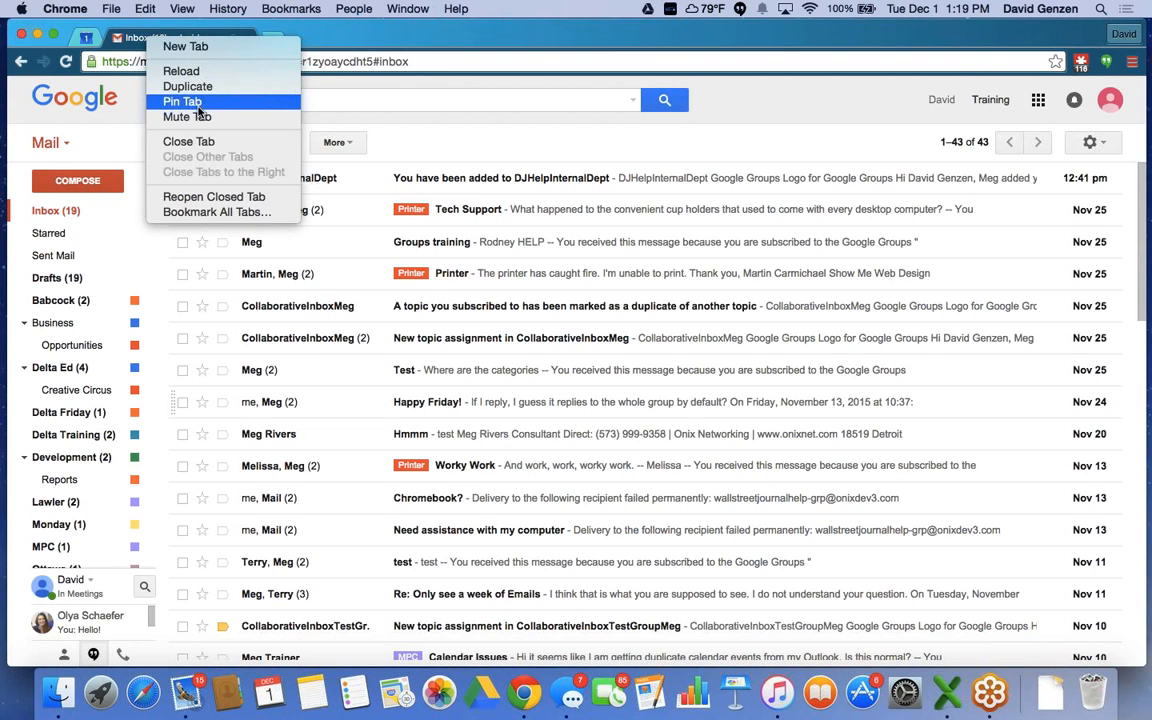
{"action": "left_click", "coordinate": [190, 101]}
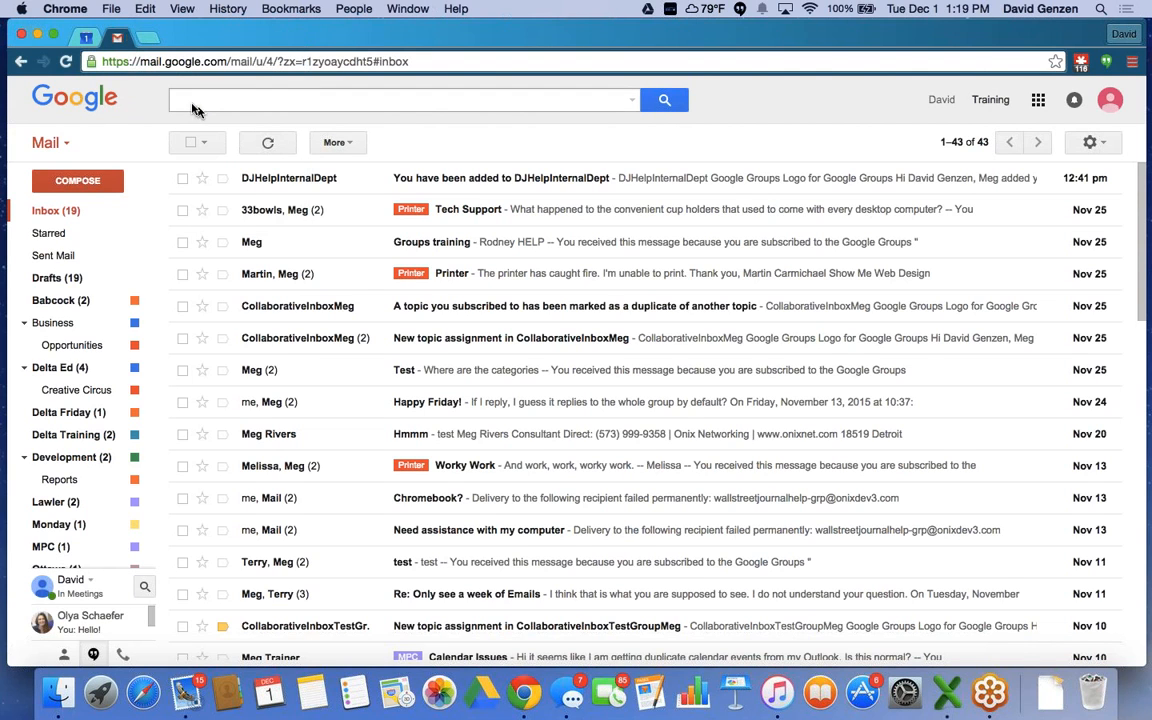
{"action": "right_click", "coordinate": [118, 43]}
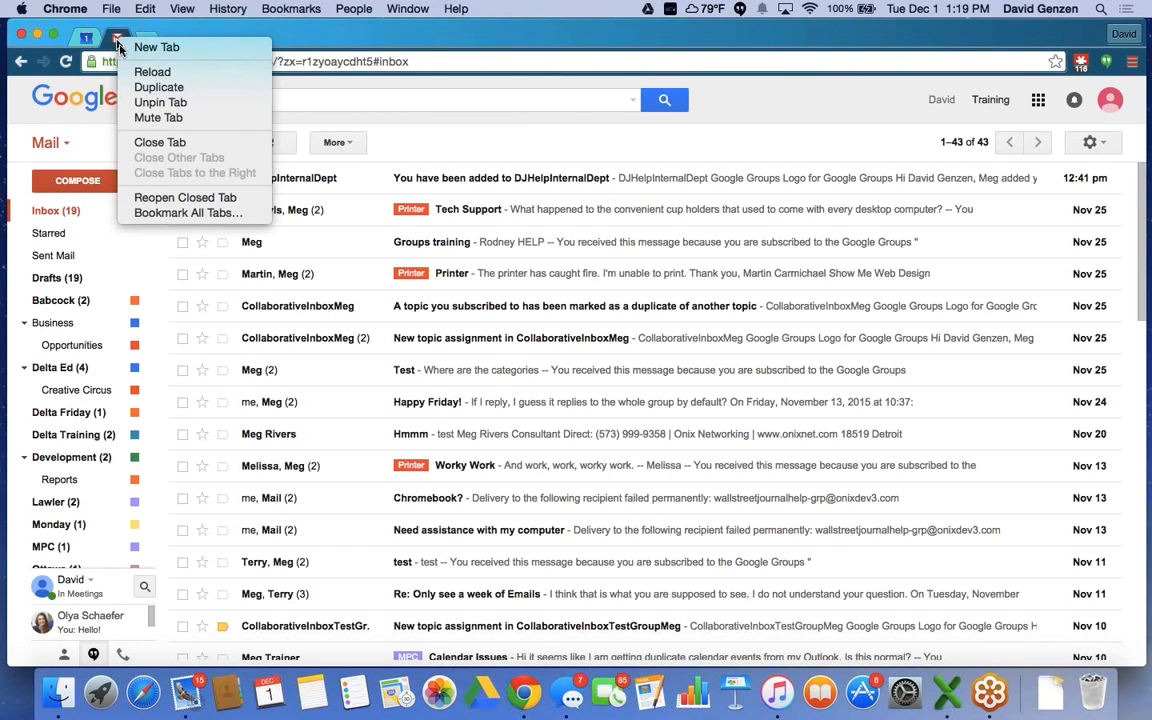
{"action": "left_click", "coordinate": [235, 31]}
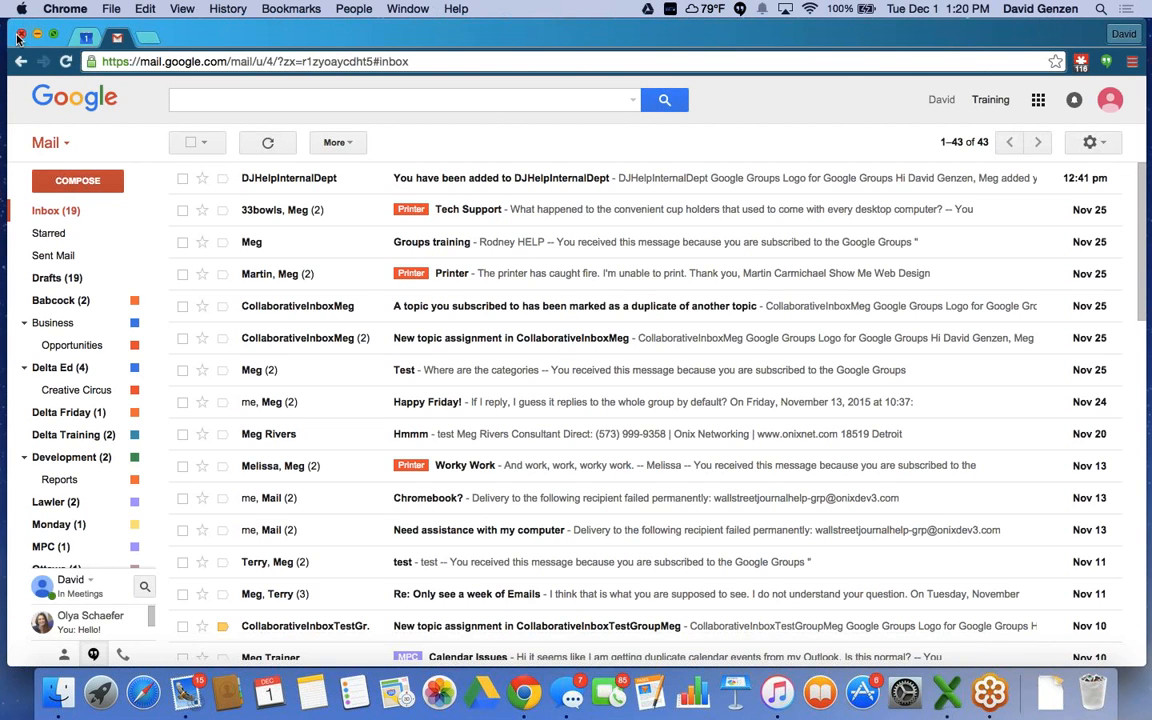
{"action": "left_click", "coordinate": [88, 40]}
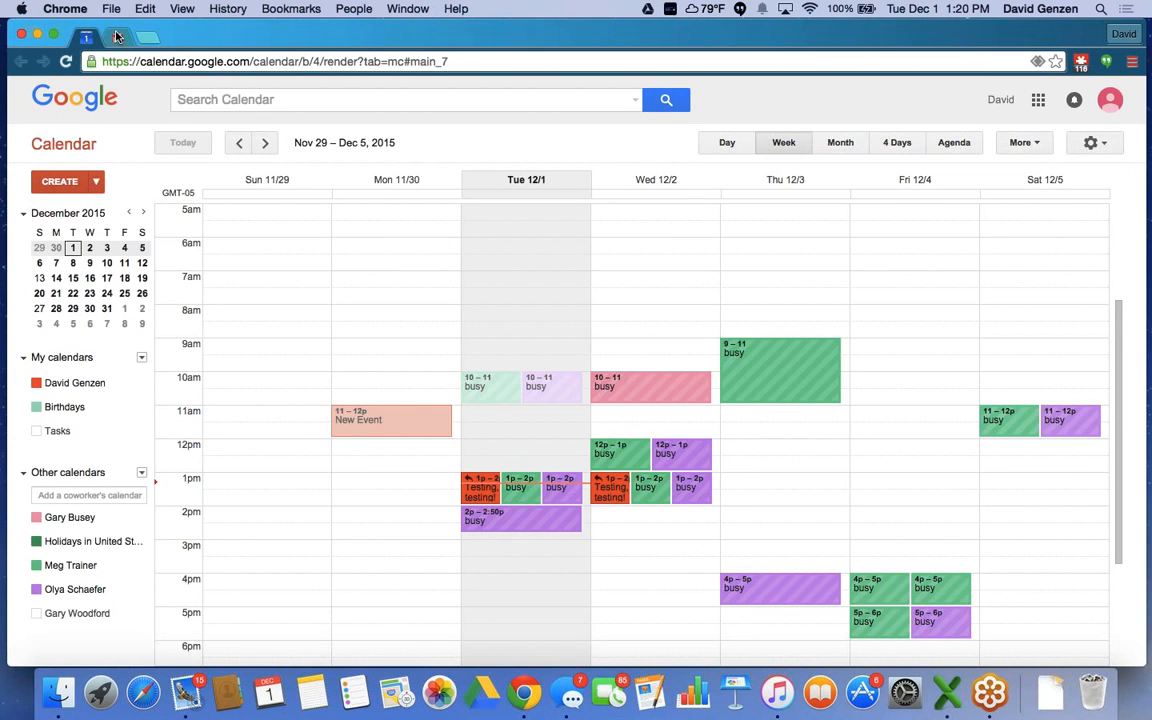
{"action": "left_click", "coordinate": [116, 38]}
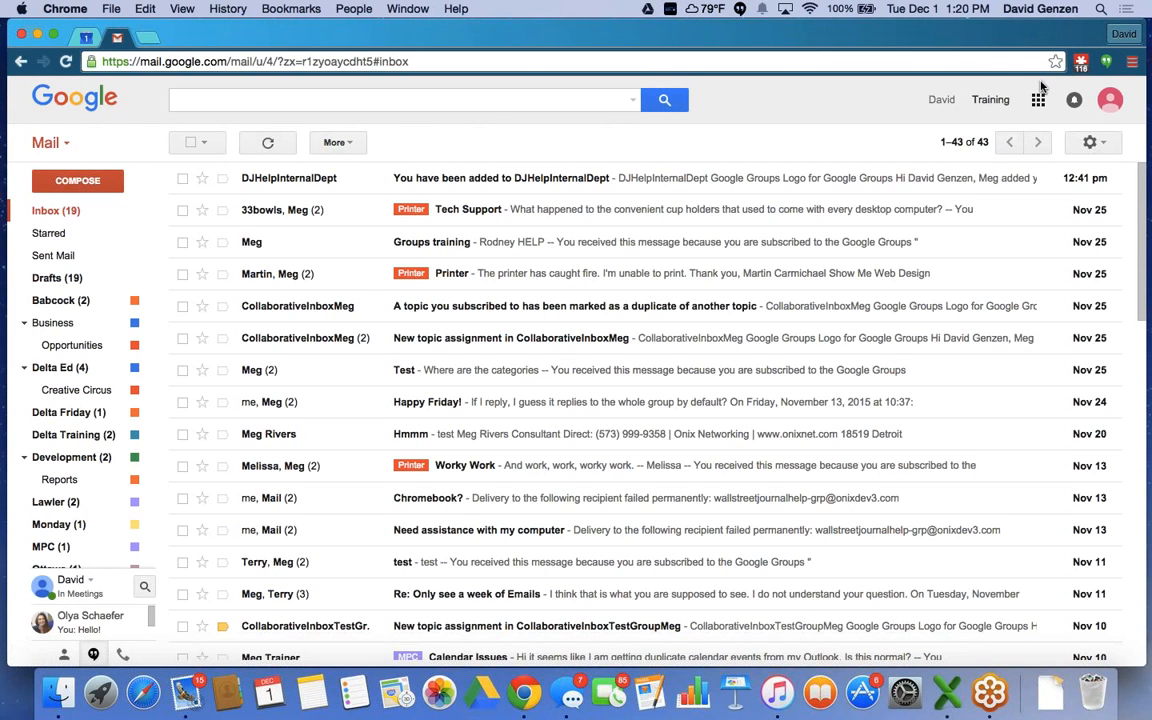
Open the profile avatar's account switcher and look through the other signed-in accounts.
{"action": "left_click", "coordinate": [1110, 101]}
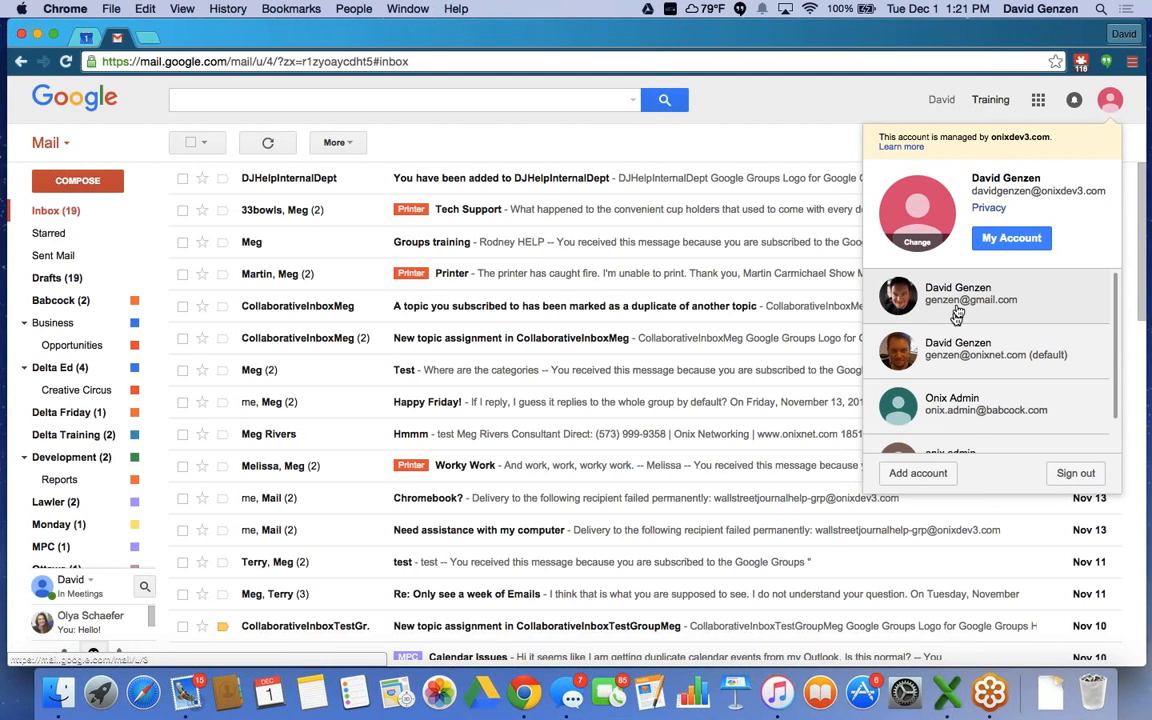
{"action": "scroll", "coordinate": [958, 312], "scroll_direction": "down", "scroll_amount": 1}
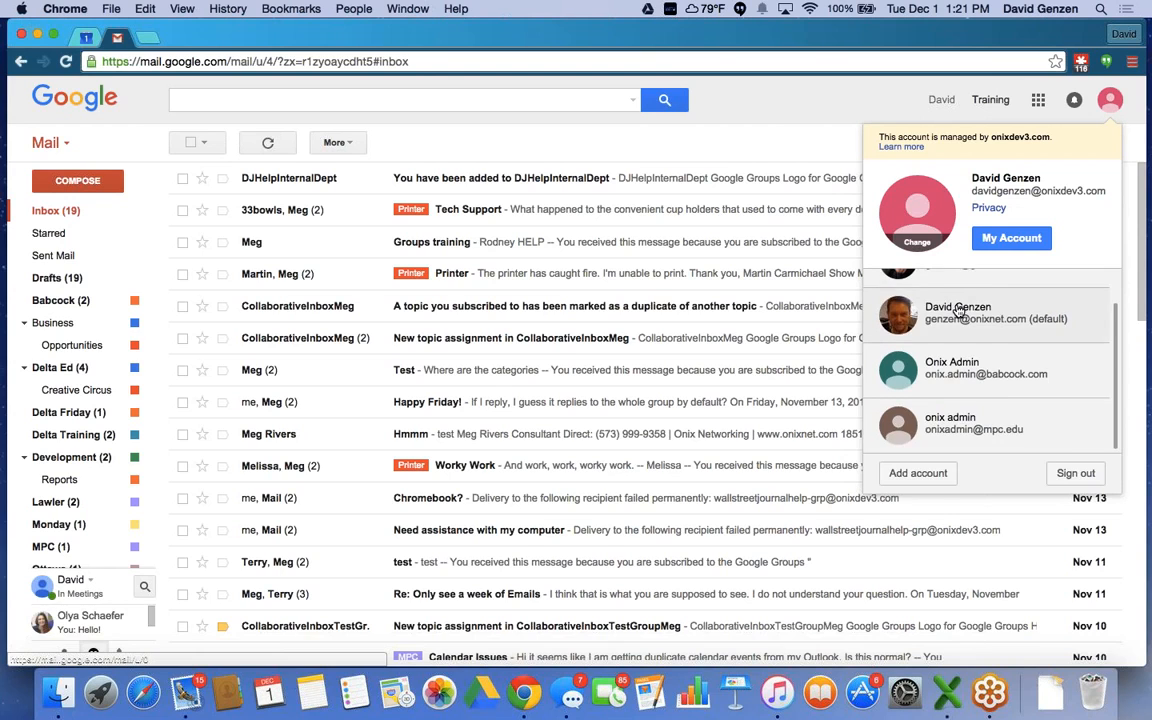
{"action": "scroll", "coordinate": [958, 312], "scroll_direction": "up", "scroll_amount": 1}
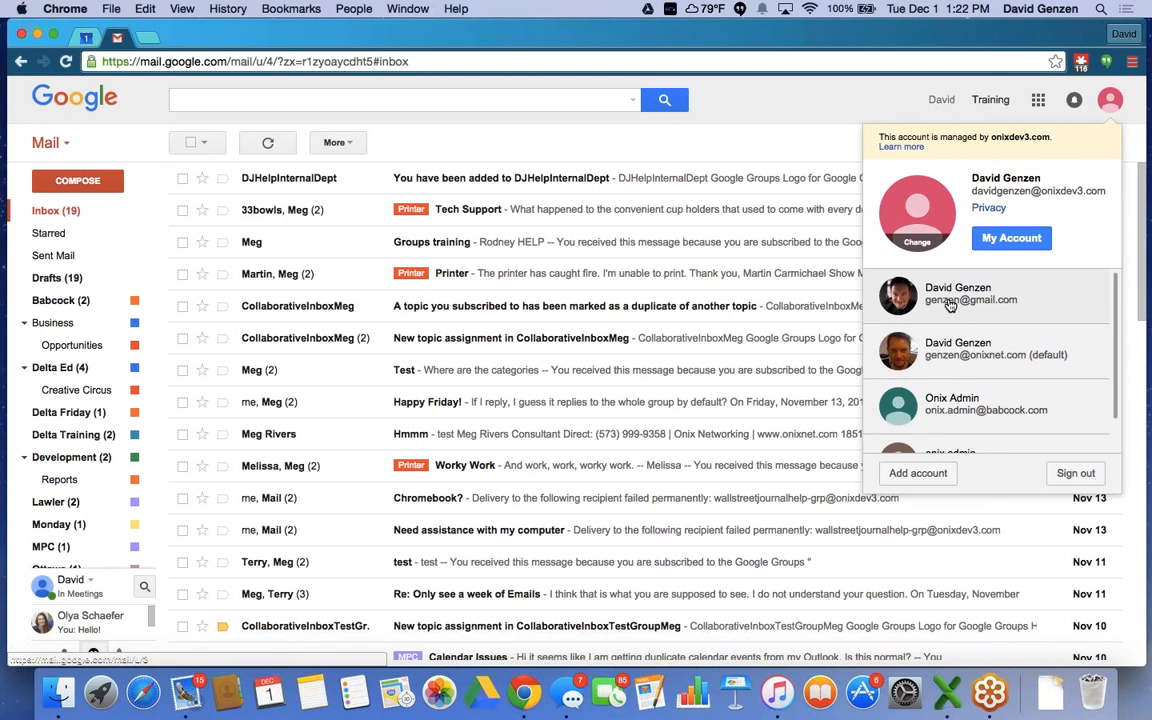
Choose Add account to open the Choose an account page in a new tab, and review it.
{"action": "left_click", "coordinate": [912, 474]}
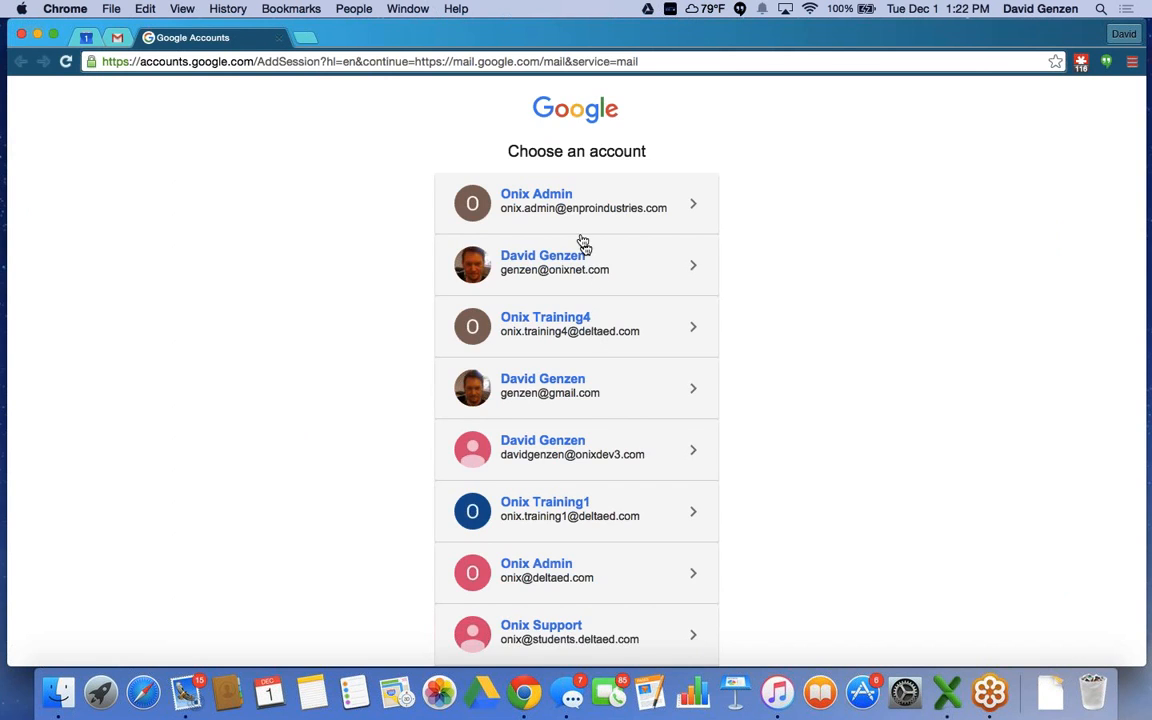
{"action": "scroll", "coordinate": [583, 244], "scroll_direction": "down", "scroll_amount": 8}
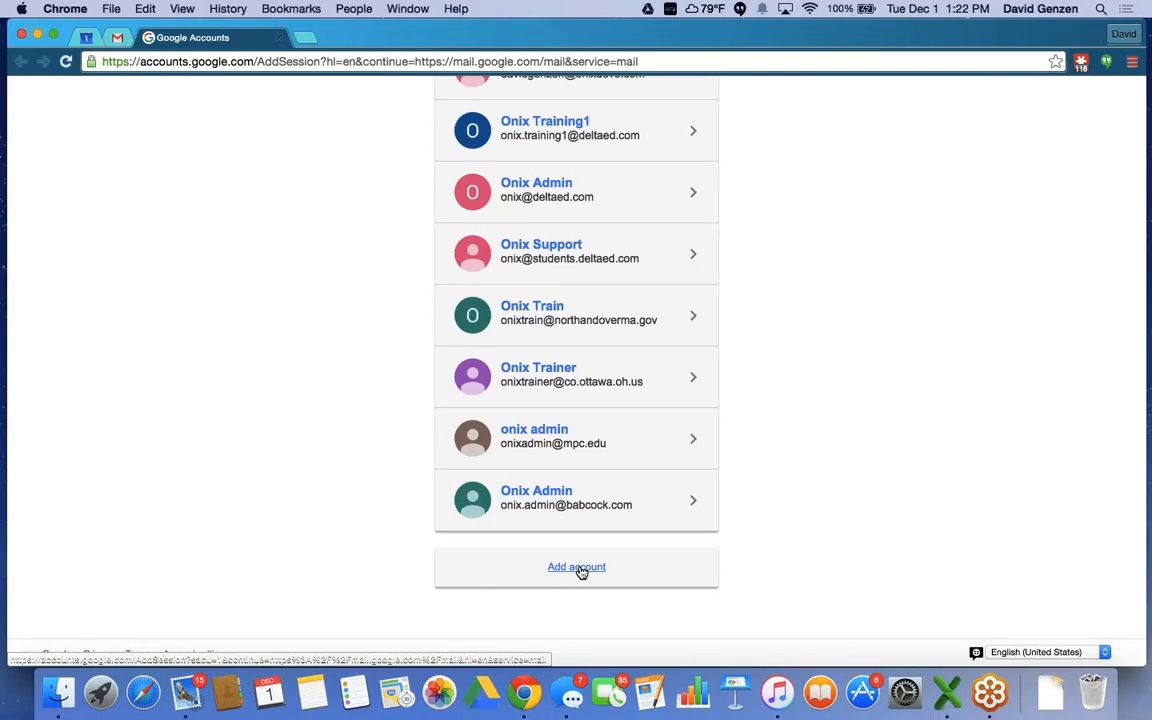
{"action": "scroll", "coordinate": [581, 572], "scroll_direction": "up", "scroll_amount": 1}
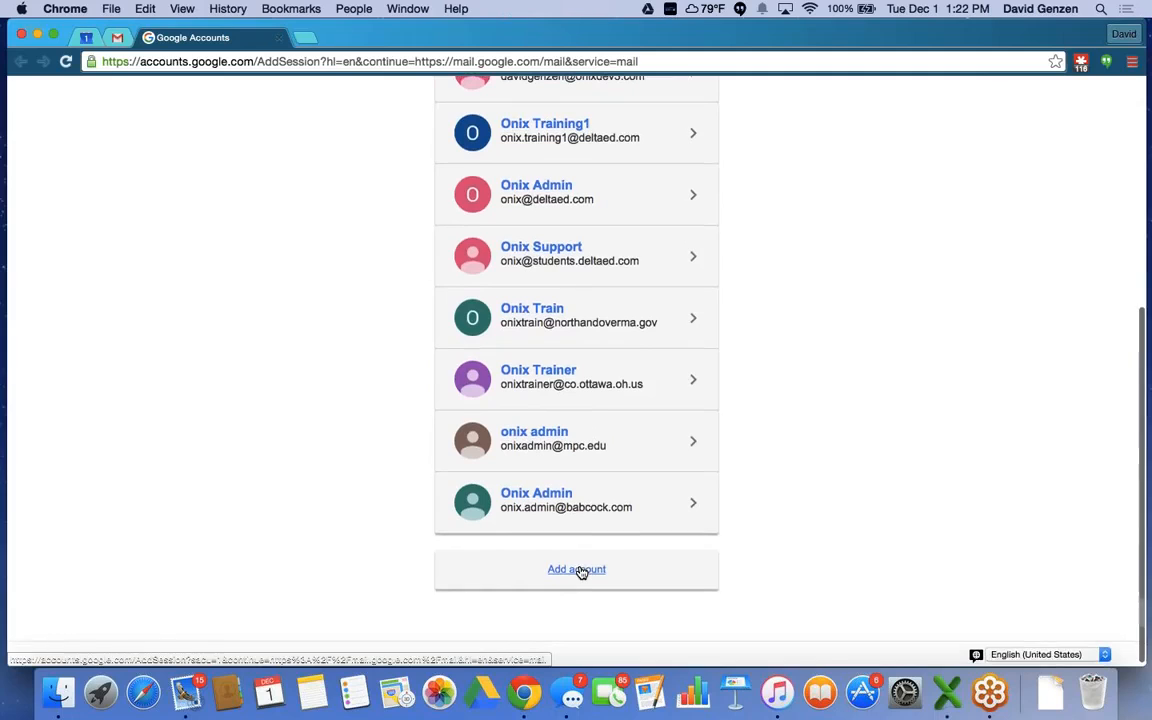
Close the Google Accounts tab and set the inbox to Compact display density.
{"action": "left_click", "coordinate": [279, 40]}
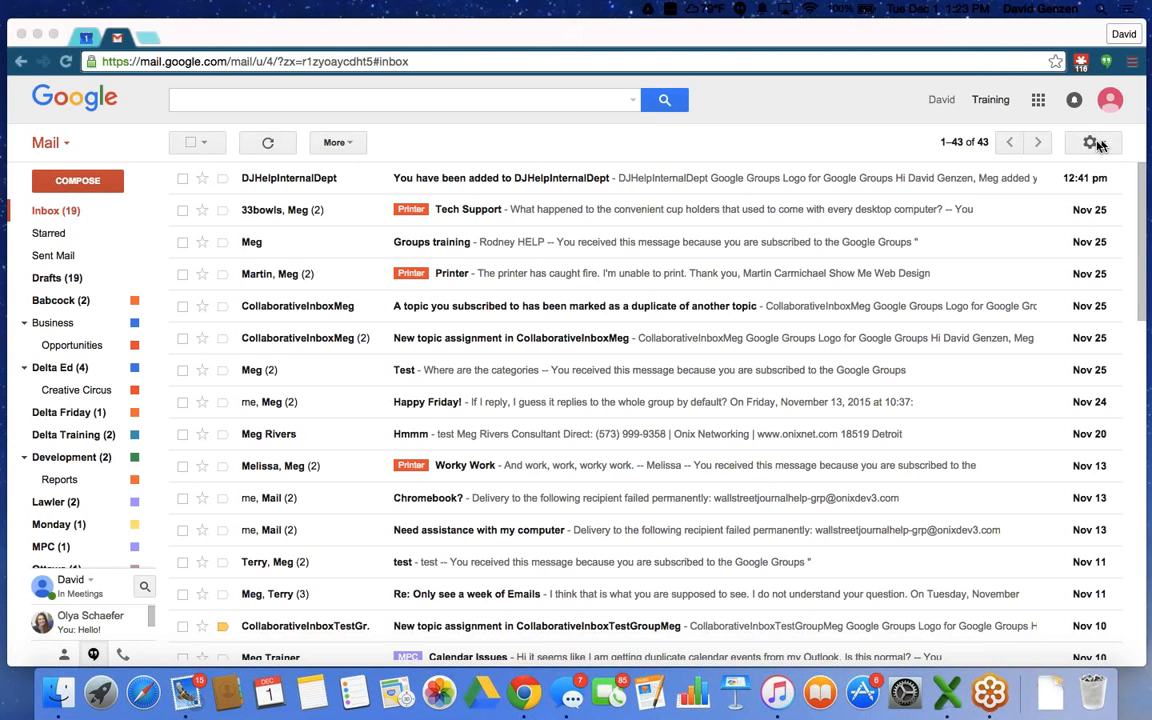
{"action": "left_click", "coordinate": [1092, 143]}
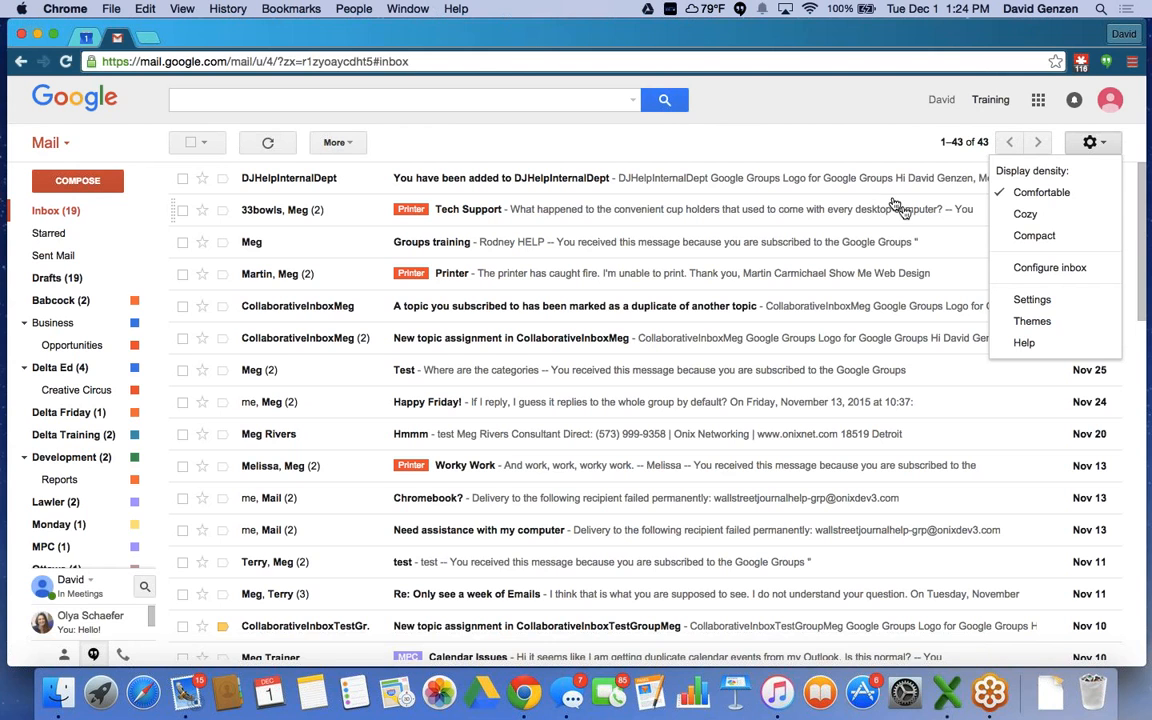
{"action": "left_click", "coordinate": [1033, 236]}
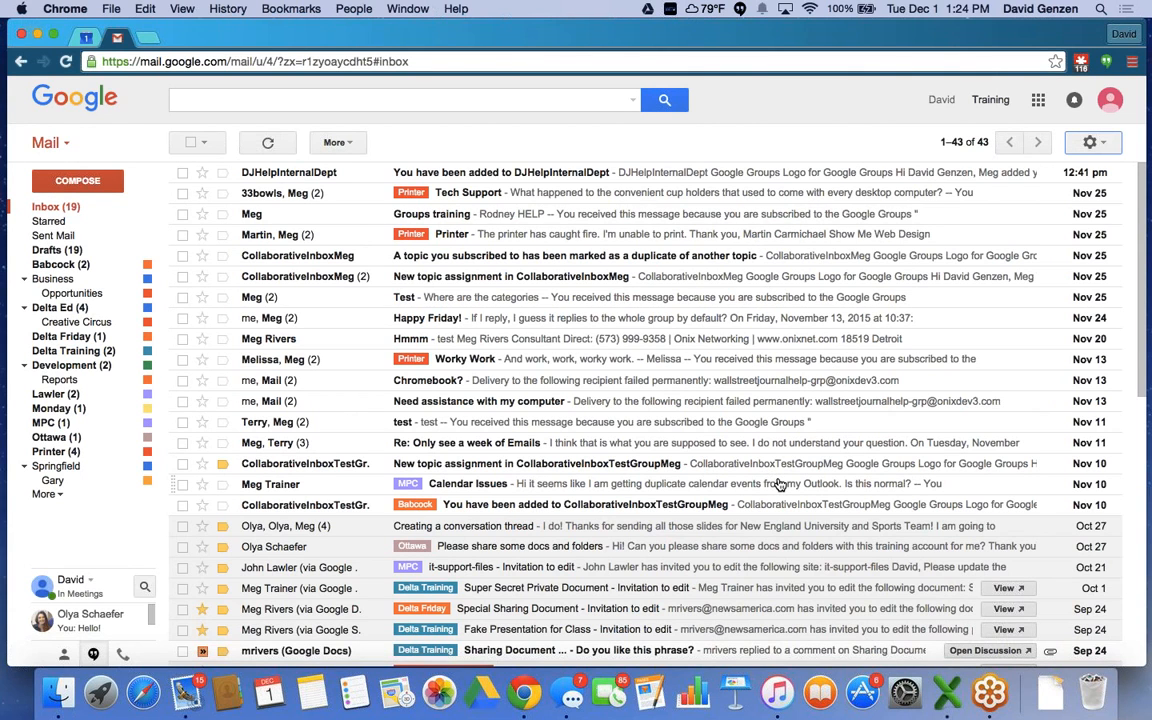
{"action": "left_click", "coordinate": [1100, 148]}
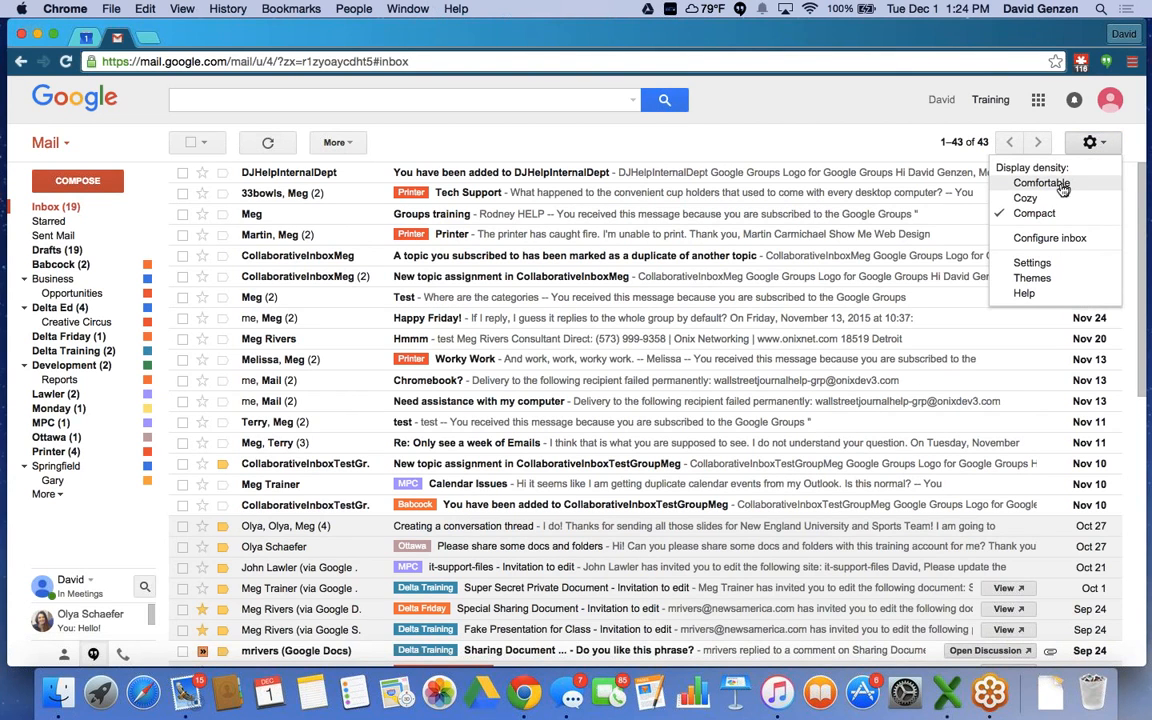
Switch the inbox to Comfortable display density and recheck the gear menu to confirm.
{"action": "left_click", "coordinate": [1062, 190]}
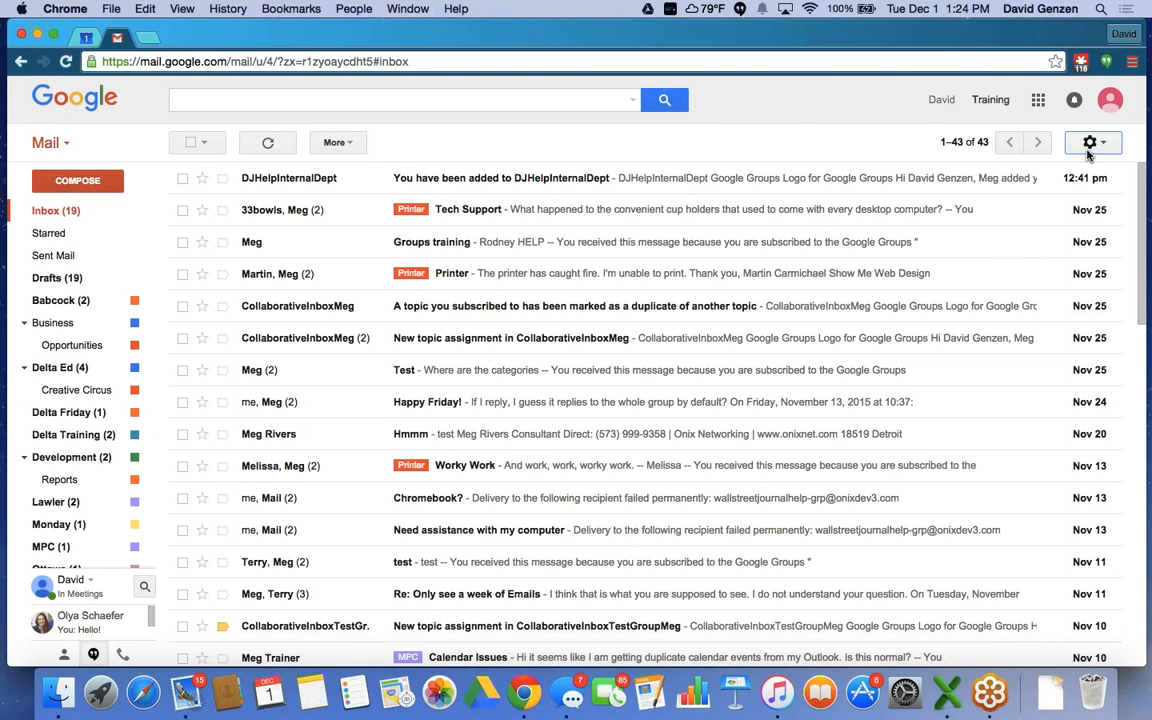
{"action": "left_click", "coordinate": [1089, 150]}
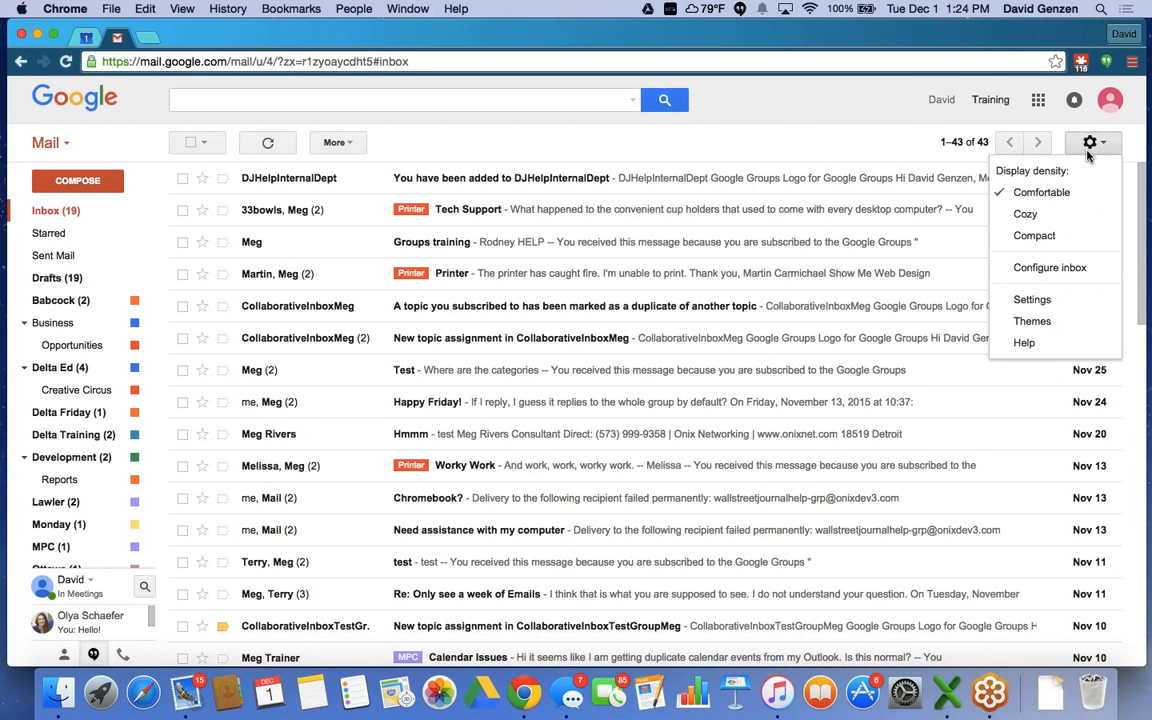
Open Themes, preview the jellyfish Animals background, then the city-at-night background.
{"action": "left_click", "coordinate": [1033, 322]}
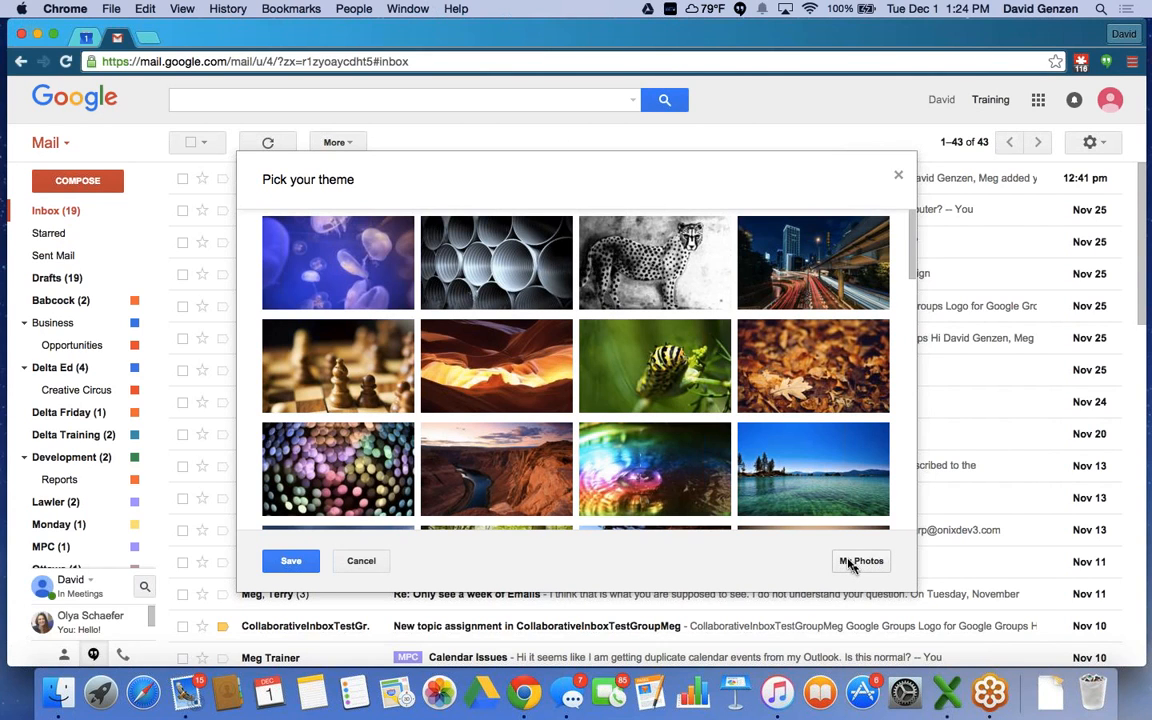
{"action": "left_click", "coordinate": [333, 254]}
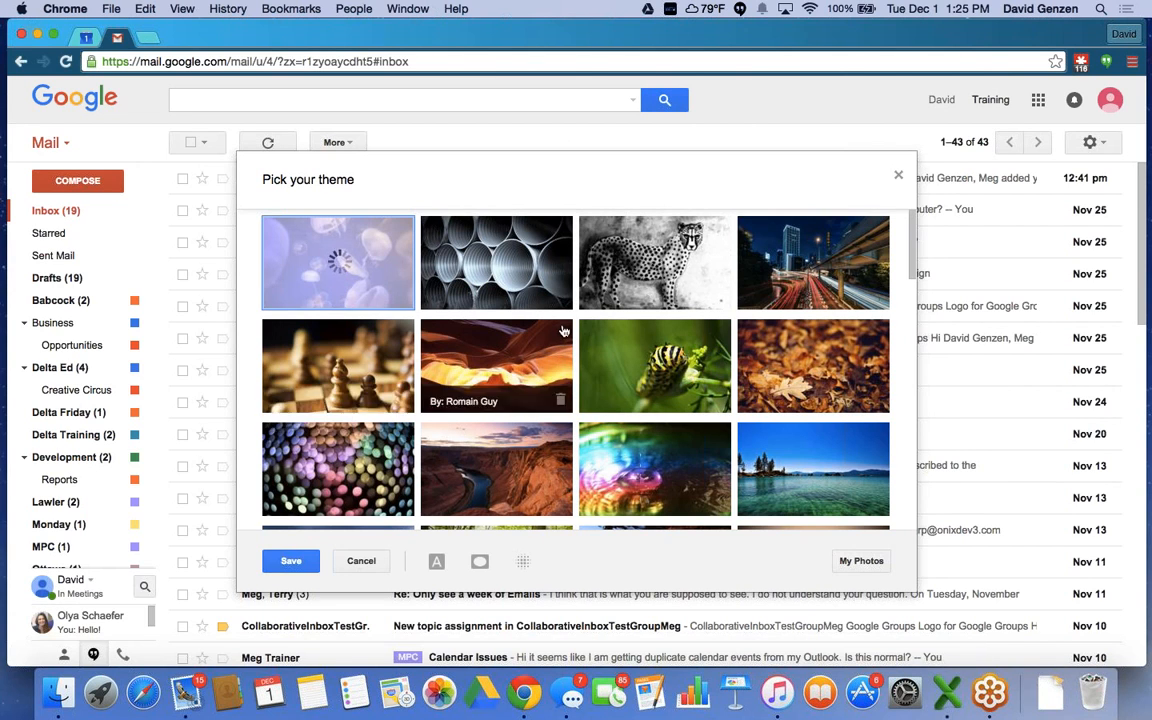
{"action": "left_click", "coordinate": [838, 260]}
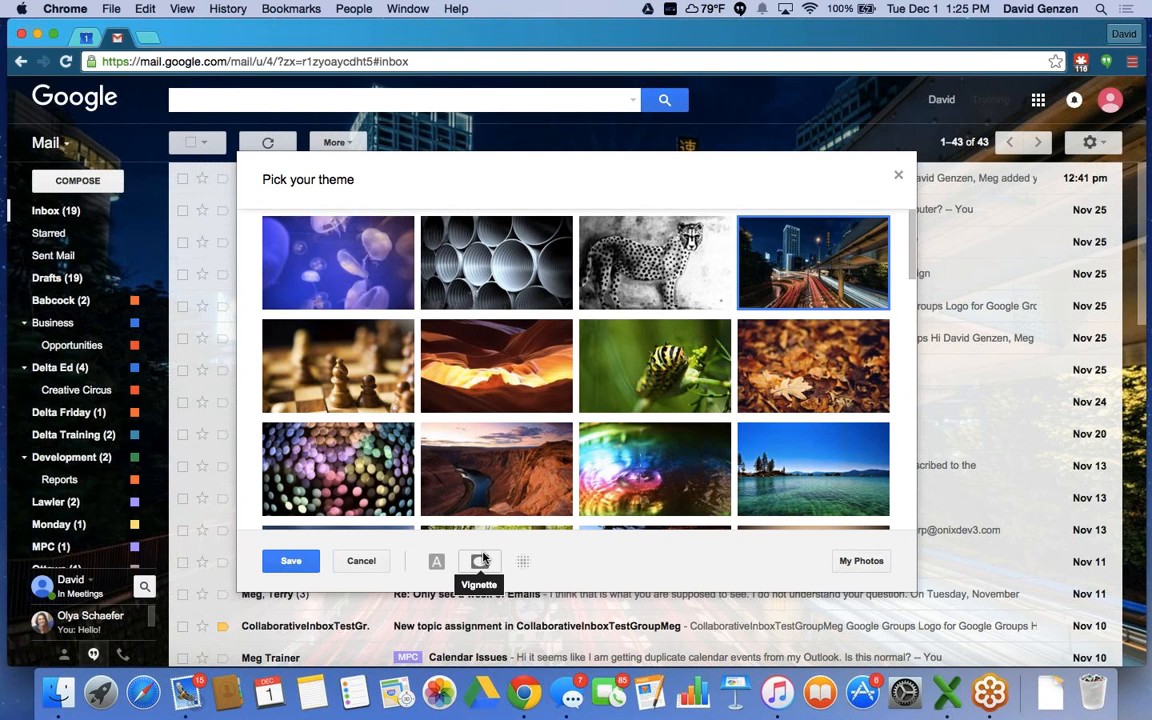
Pick the plain Light theme from the theme grid and save it.
{"action": "scroll", "coordinate": [510, 402], "scroll_direction": "down", "scroll_amount": 1}
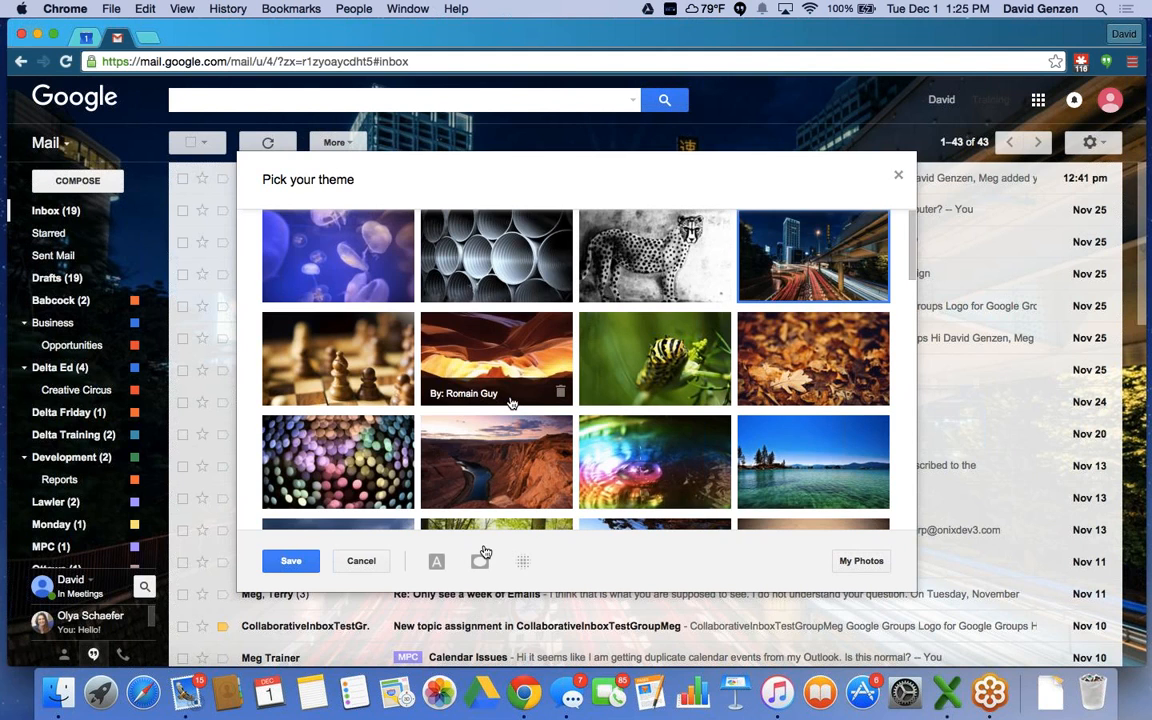
{"action": "scroll", "coordinate": [510, 402], "scroll_direction": "down", "scroll_amount": 8}
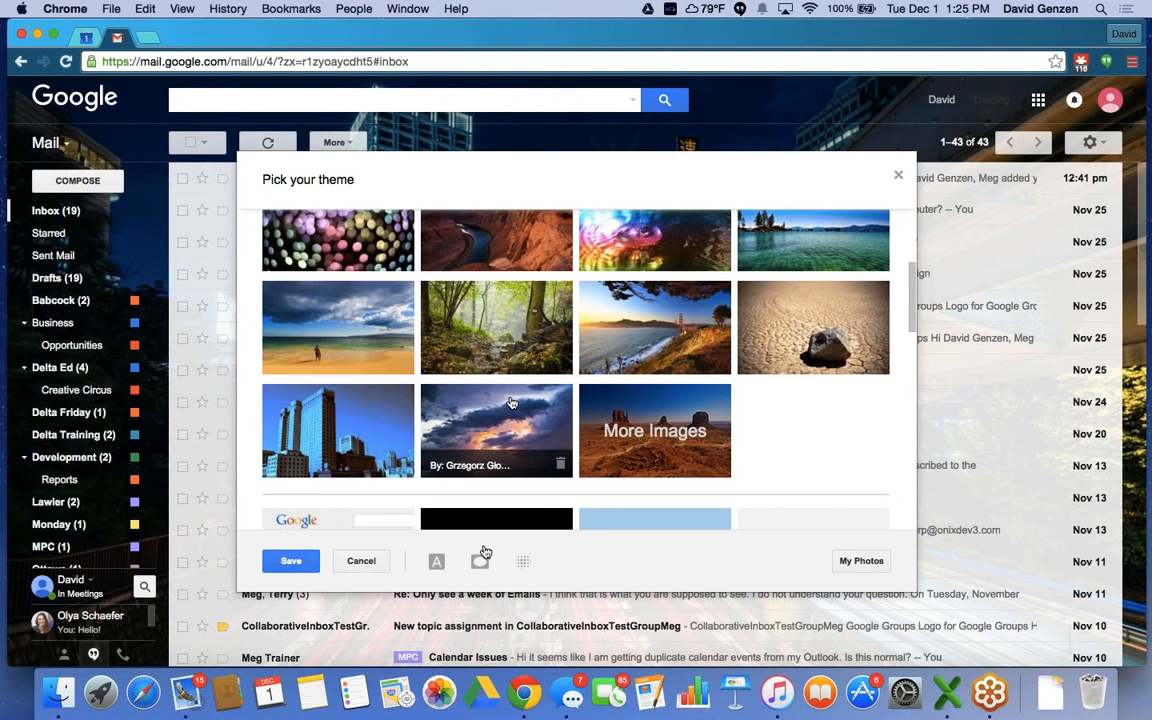
{"action": "scroll", "coordinate": [510, 402], "scroll_direction": "down", "scroll_amount": 2}
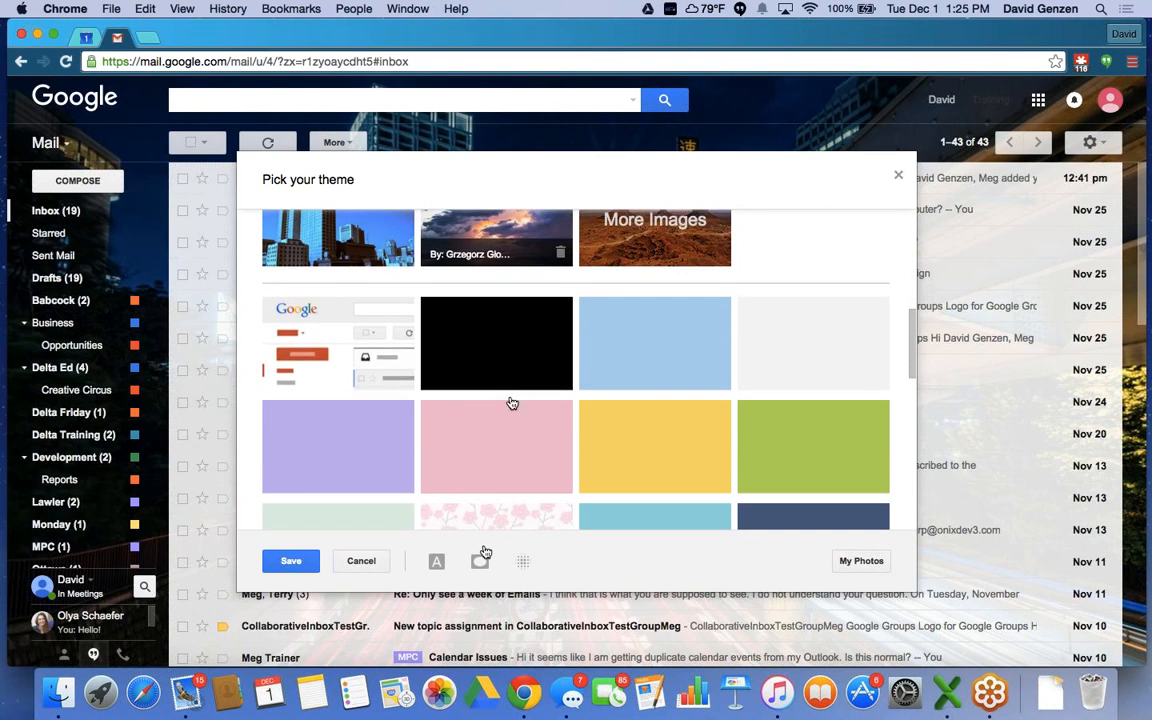
{"action": "left_click", "coordinate": [338, 328]}
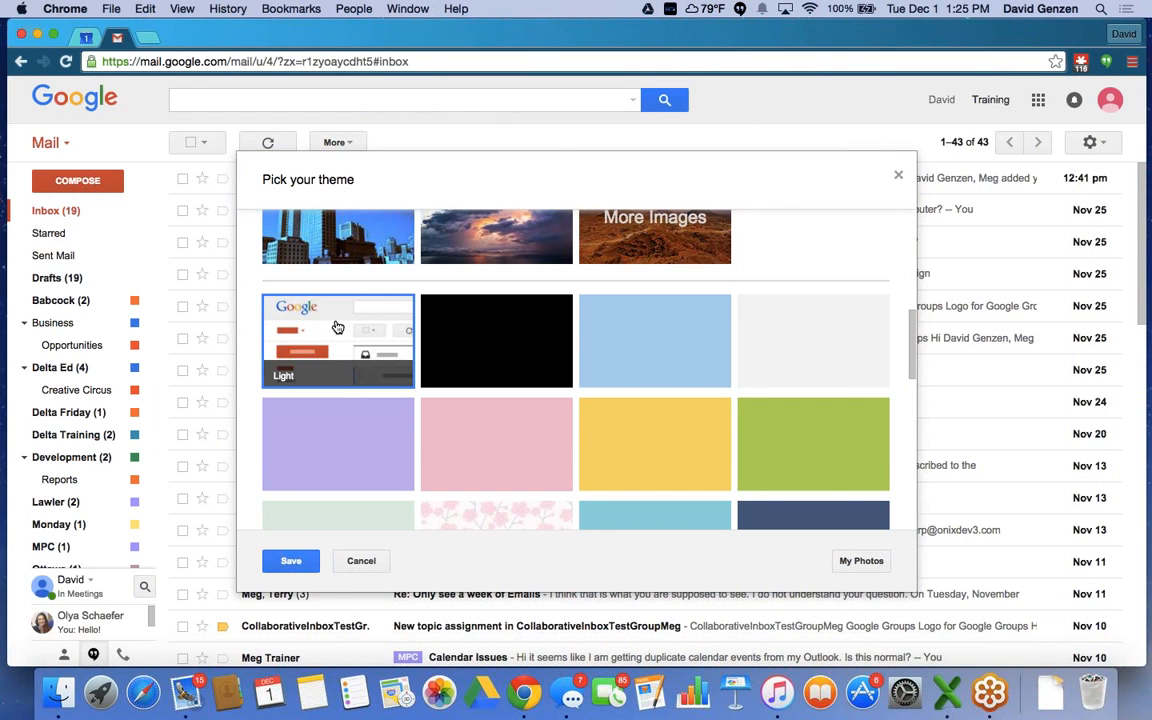
{"action": "left_click", "coordinate": [292, 562]}
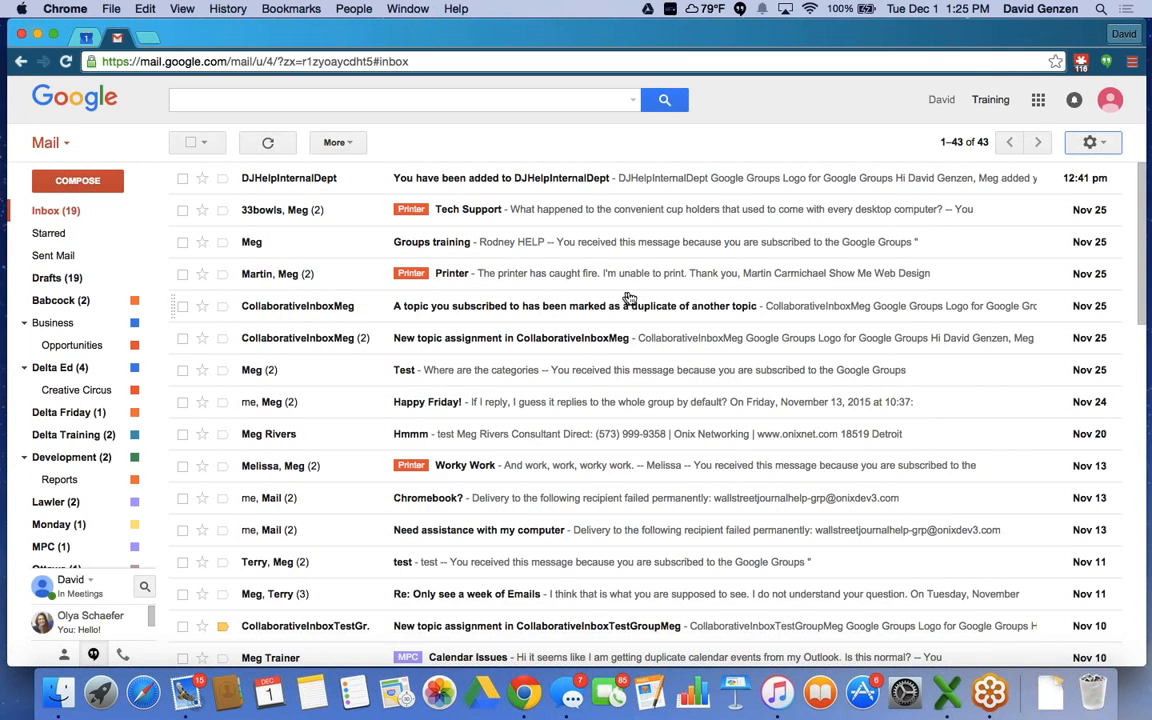
{"action": "left_click", "coordinate": [1090, 145]}
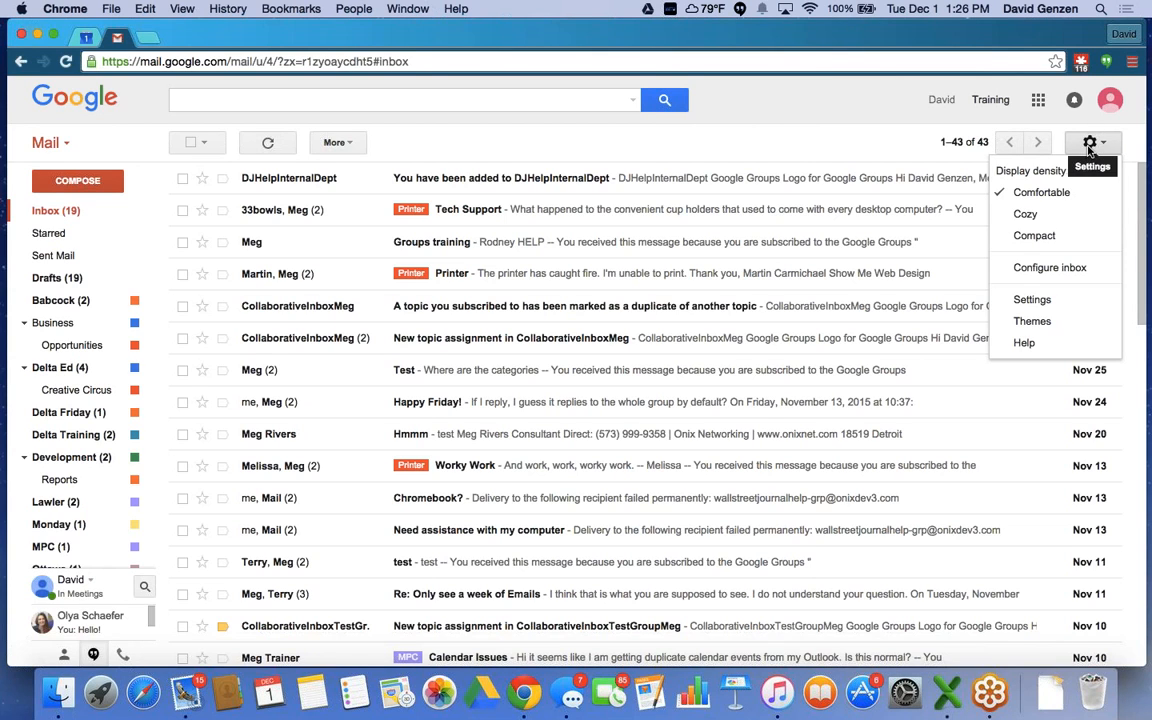
Open the full Settings page on its General tab, with 50 conversations per page and Undo Send on.
{"action": "left_click", "coordinate": [1040, 301]}
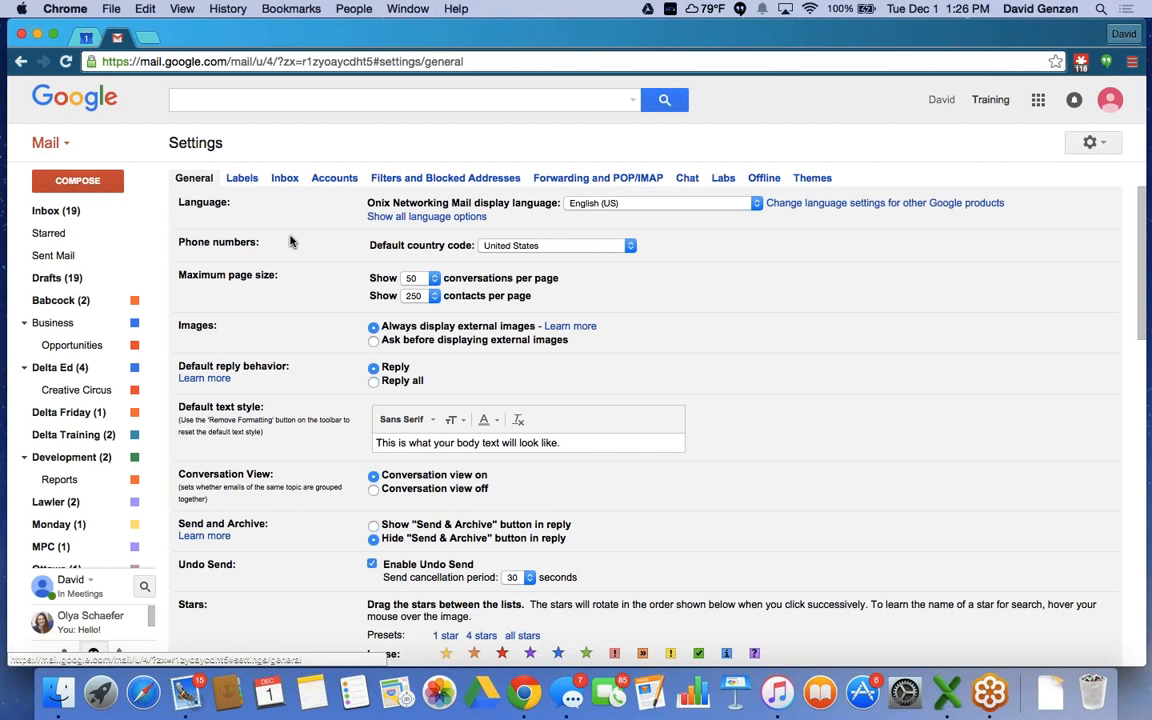
{"action": "scroll", "coordinate": [290, 240], "scroll_direction": "down", "scroll_amount": 5}
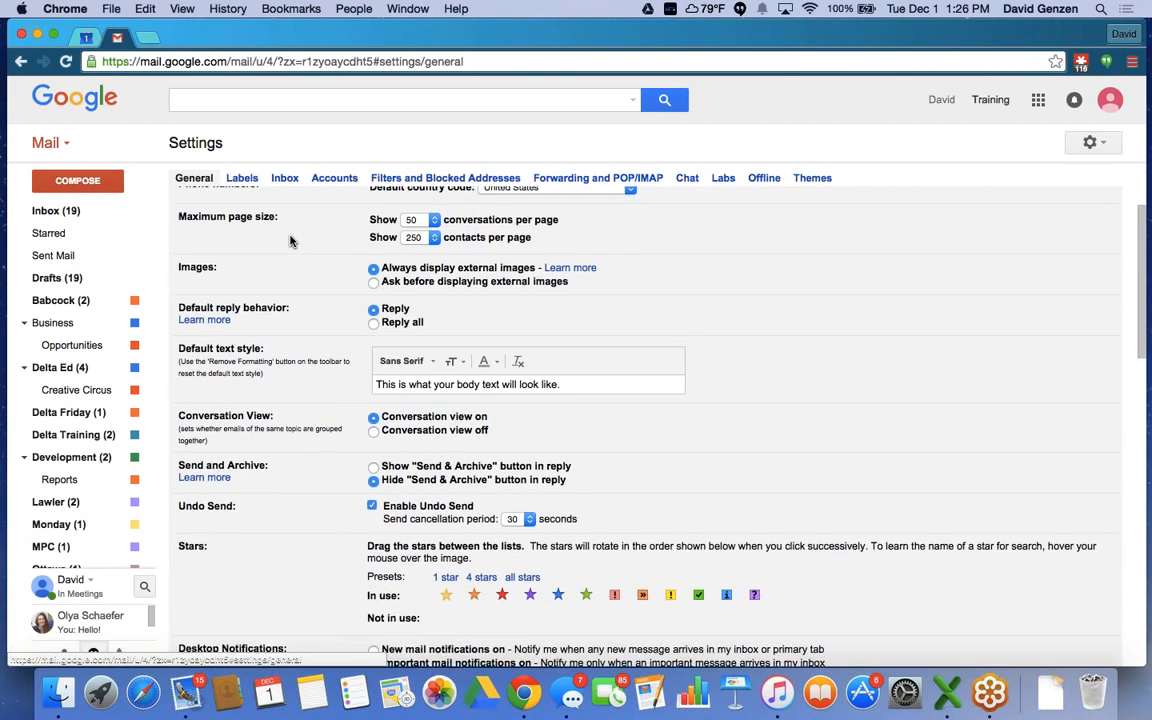
{"action": "scroll", "coordinate": [290, 240], "scroll_direction": "down", "scroll_amount": 2}
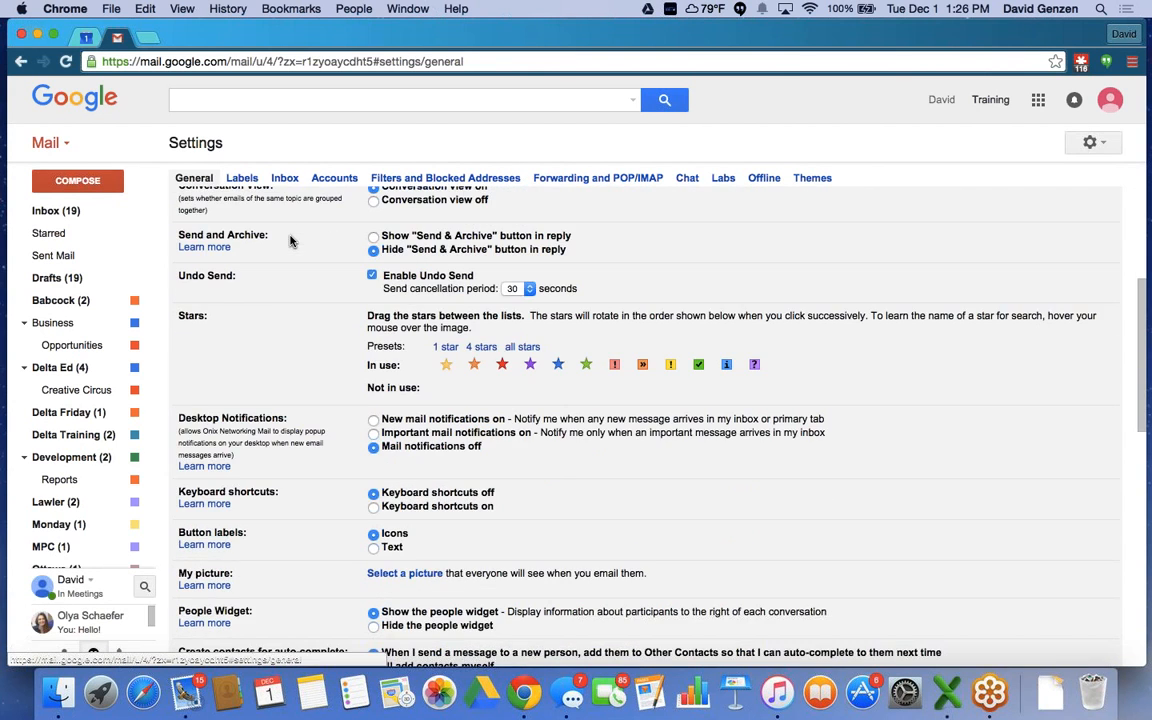
{"action": "scroll", "coordinate": [290, 240], "scroll_direction": "down", "scroll_amount": 4}
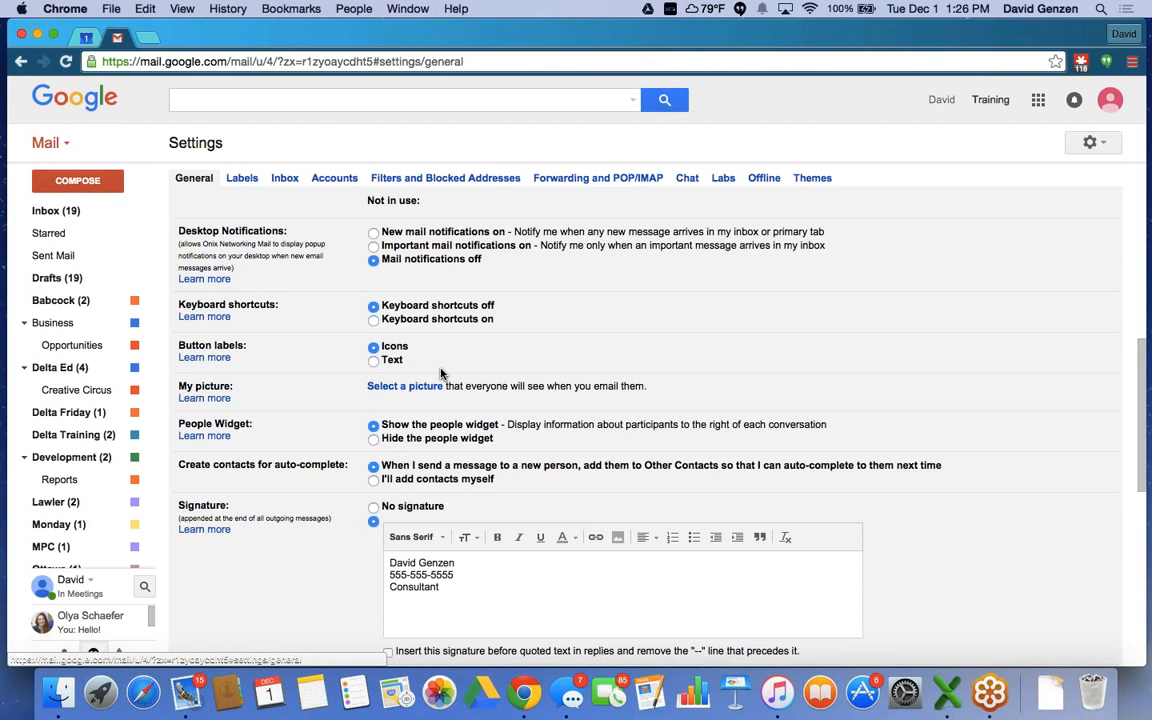
{"action": "scroll", "coordinate": [441, 373], "scroll_direction": "down", "scroll_amount": 5}
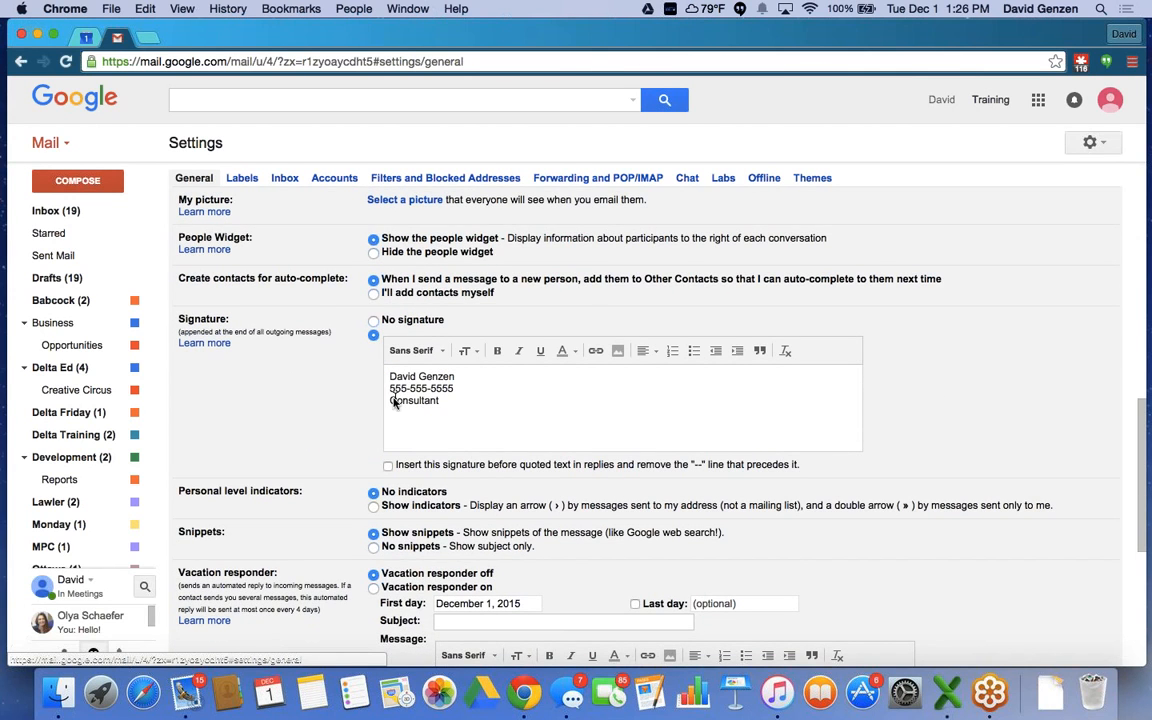
{"action": "scroll", "coordinate": [341, 415], "scroll_direction": "down", "scroll_amount": 2}
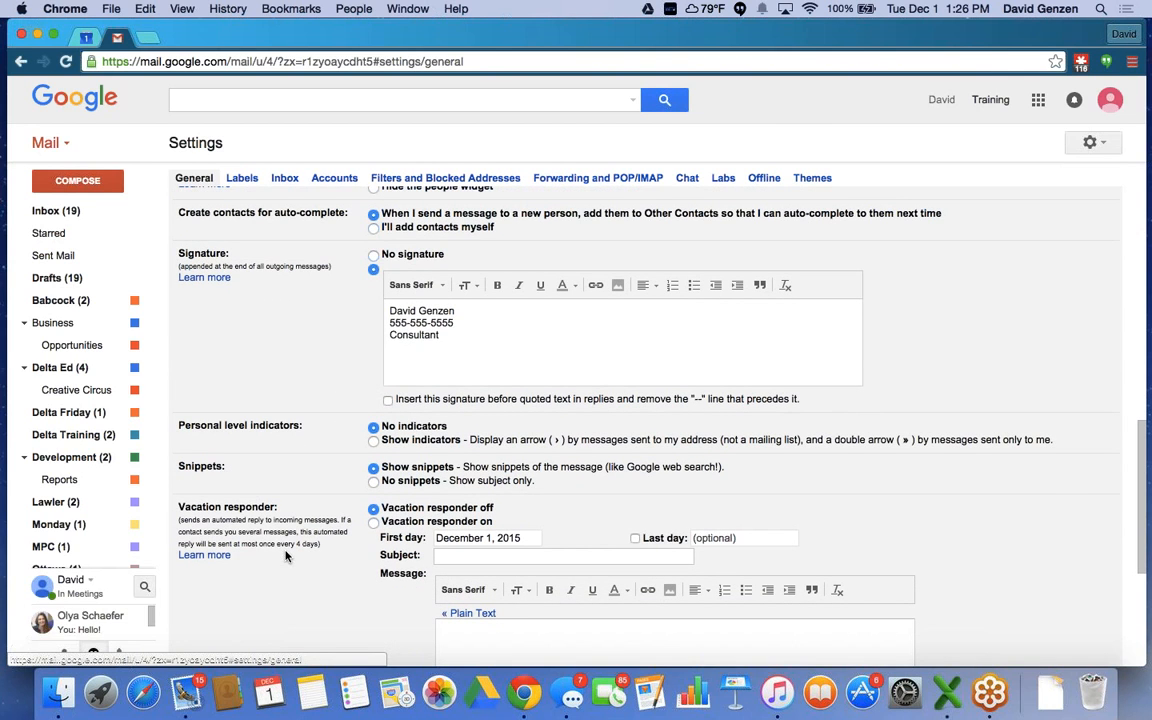
{"action": "scroll", "coordinate": [343, 560], "scroll_direction": "down", "scroll_amount": 2}
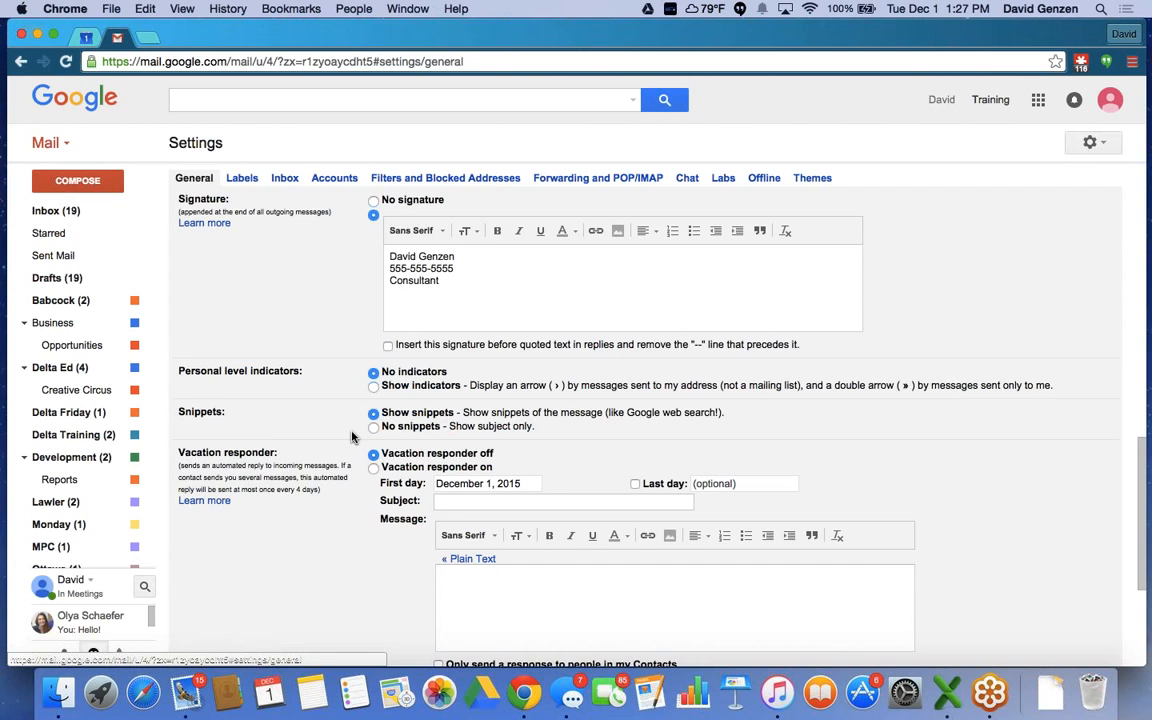
{"action": "scroll", "coordinate": [351, 437], "scroll_direction": "up", "scroll_amount": 5}
{"action": "scroll", "coordinate": [351, 437], "scroll_direction": "up", "scroll_amount": 9}
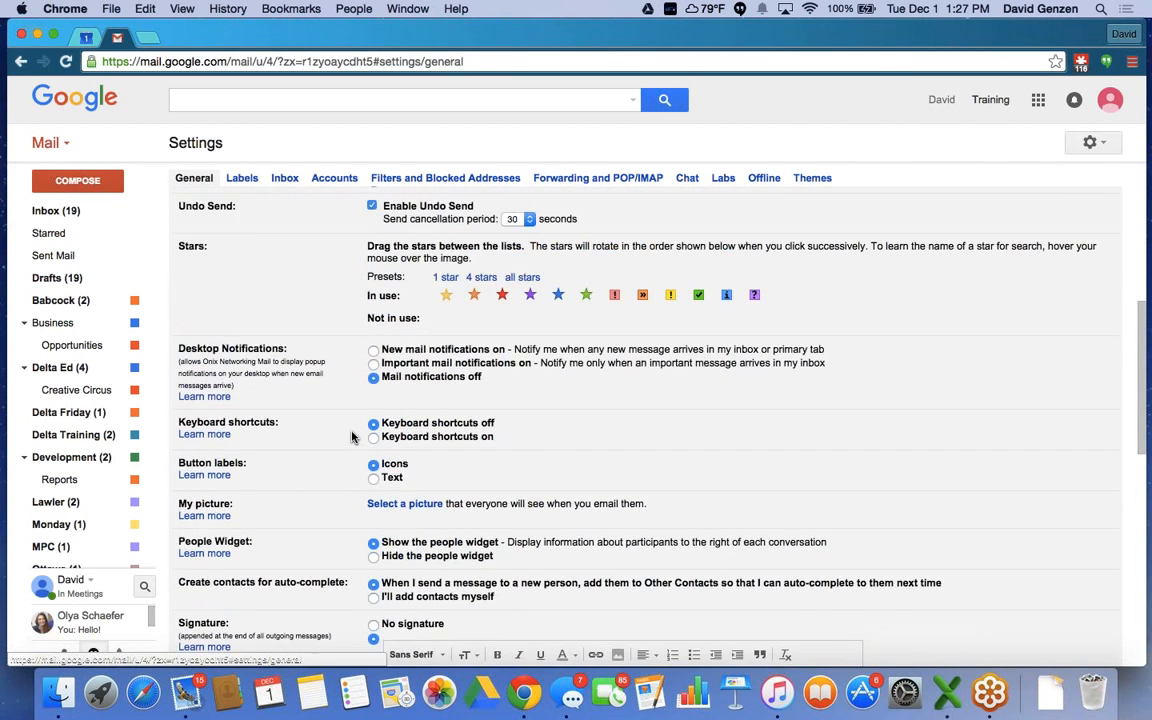
Toggle Enable Undo Send off and back on, keeping the 30-second cancellation period.
{"action": "scroll", "coordinate": [351, 437], "scroll_direction": "up", "scroll_amount": 2}
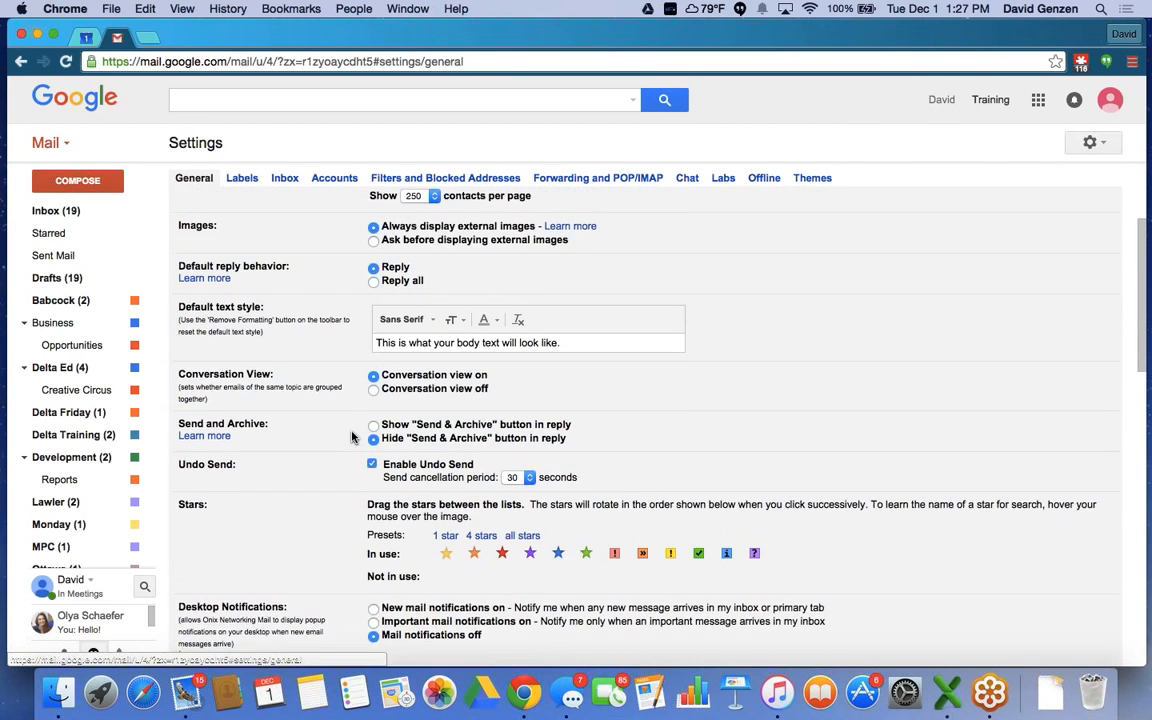
{"action": "scroll", "coordinate": [351, 437], "scroll_direction": "up", "scroll_amount": 3}
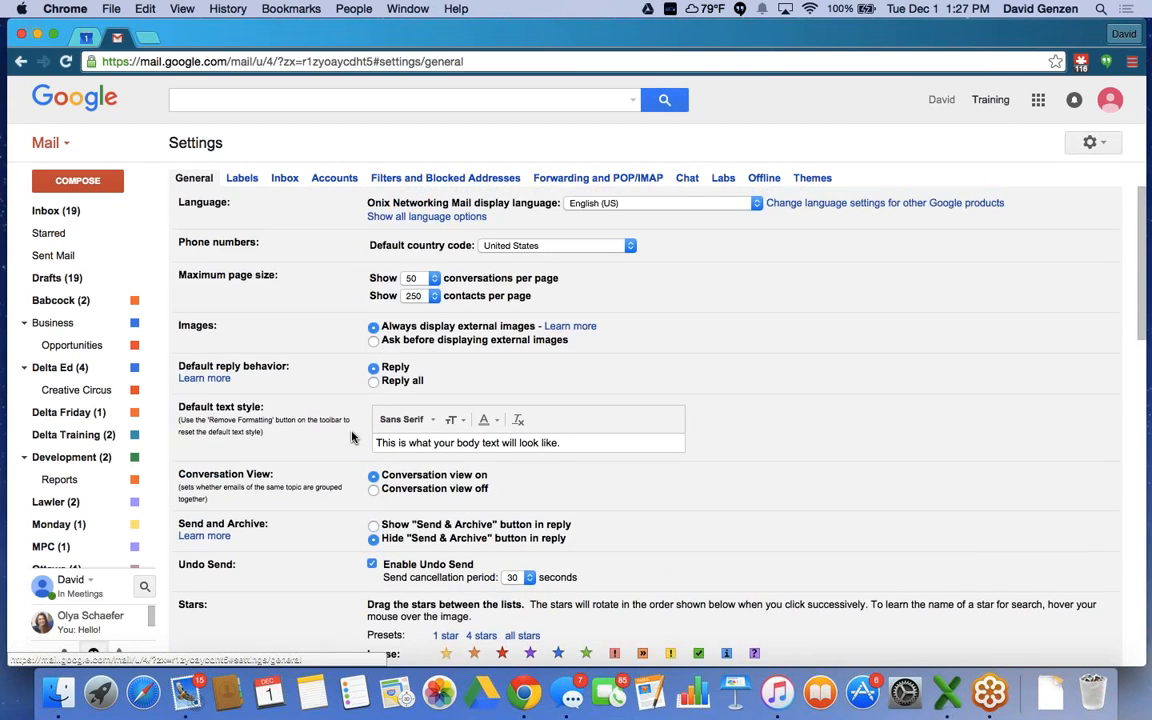
{"action": "scroll", "coordinate": [351, 437], "scroll_direction": "down", "scroll_amount": 3}
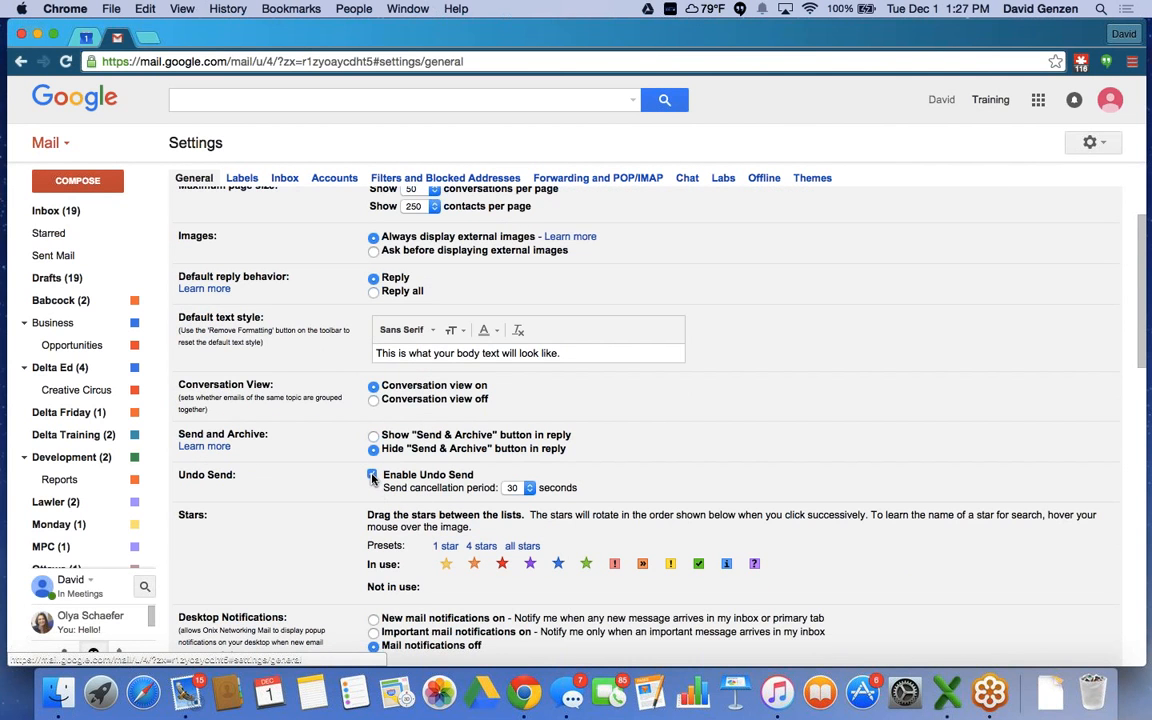
{"action": "left_click", "coordinate": [372, 475]}
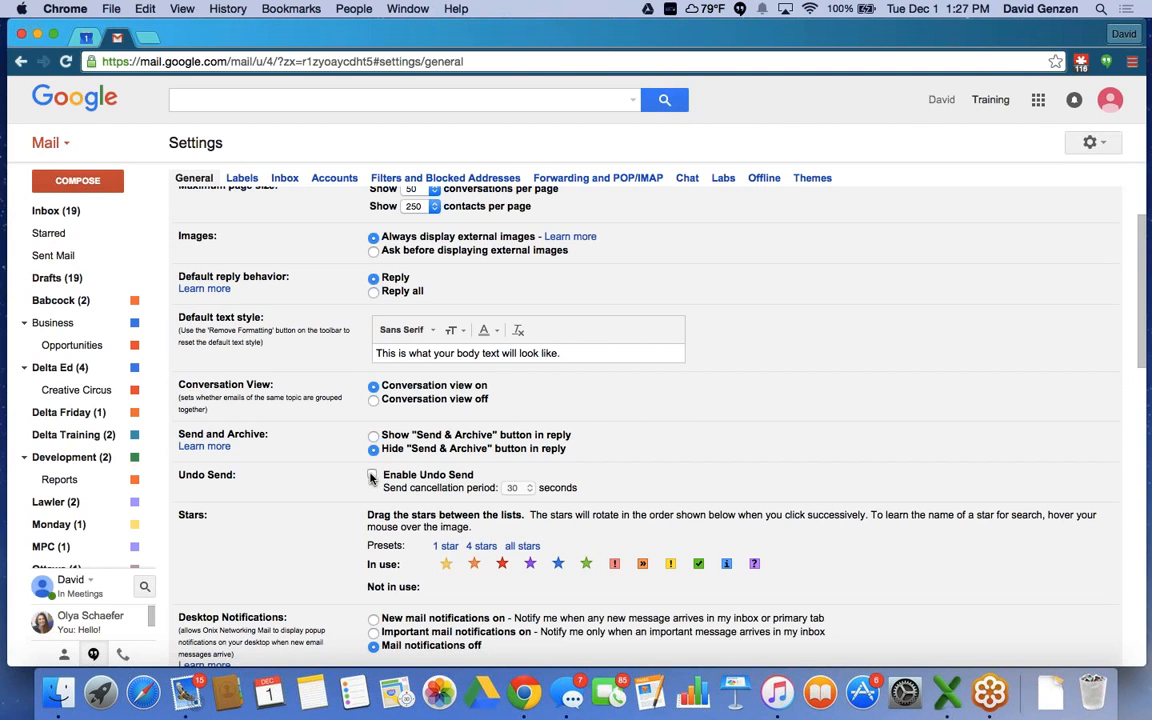
{"action": "left_click", "coordinate": [372, 475]}
{"action": "left_click", "coordinate": [520, 489]}
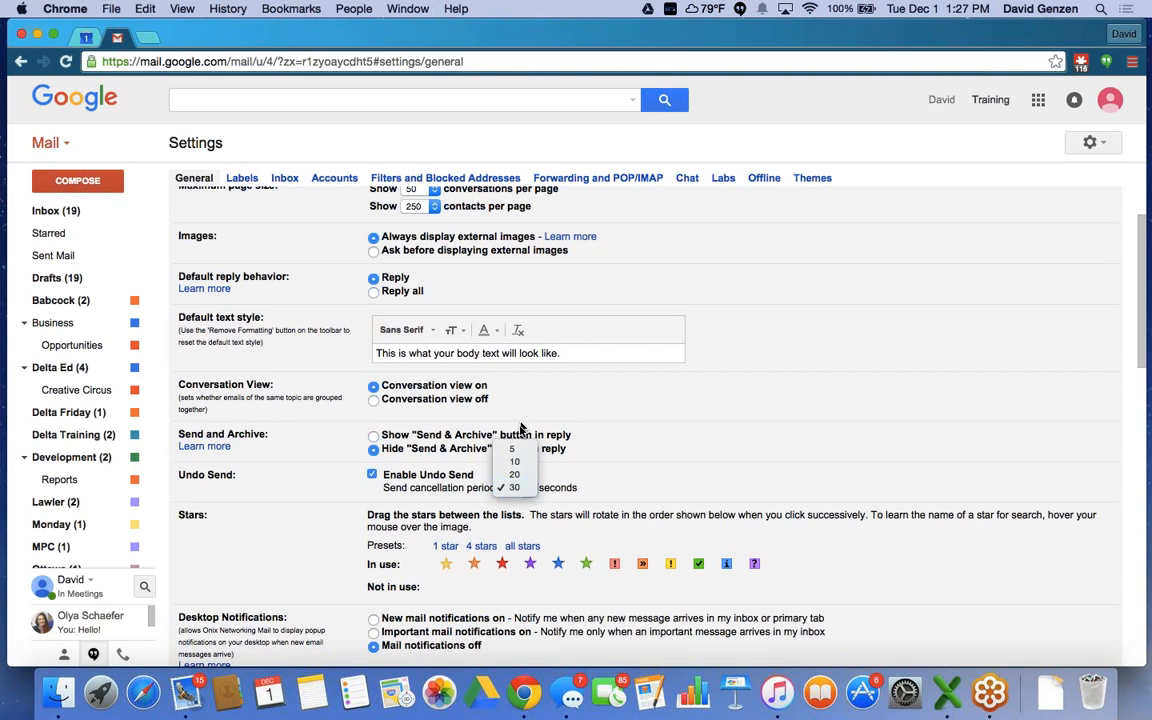
{"action": "left_click", "coordinate": [550, 471]}
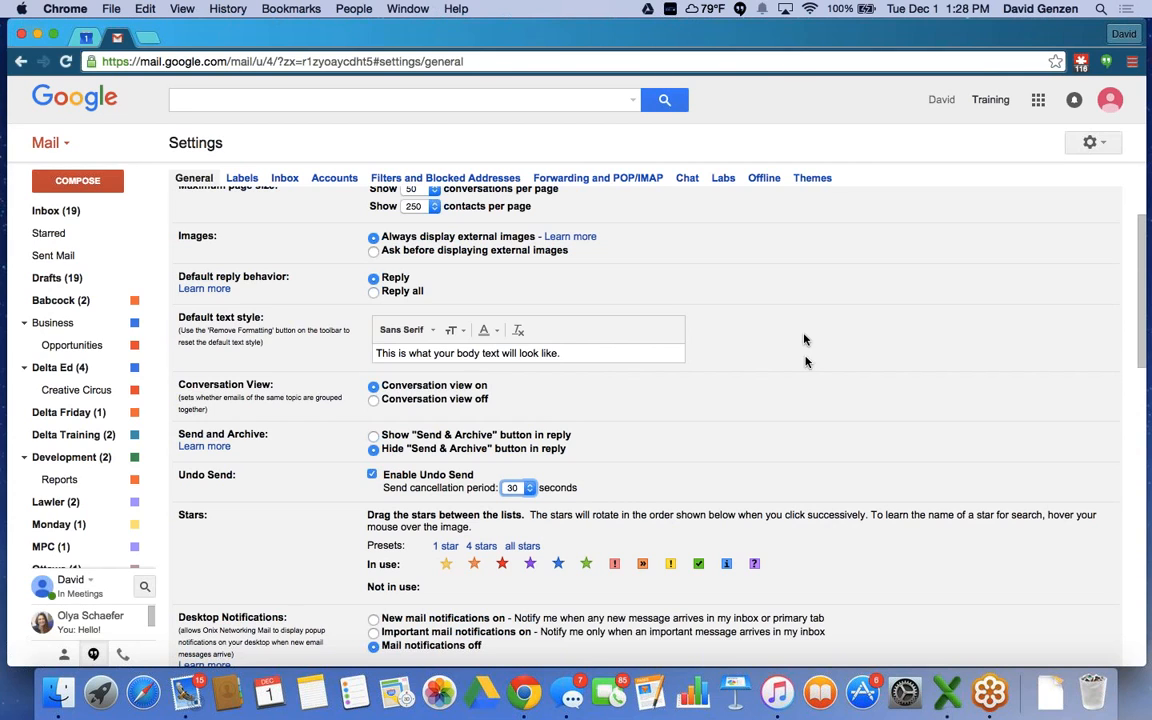
Switch Settings to the Labs section listing experimental features such as Auto-advance and Canned Responses.
{"action": "left_click", "coordinate": [721, 180]}
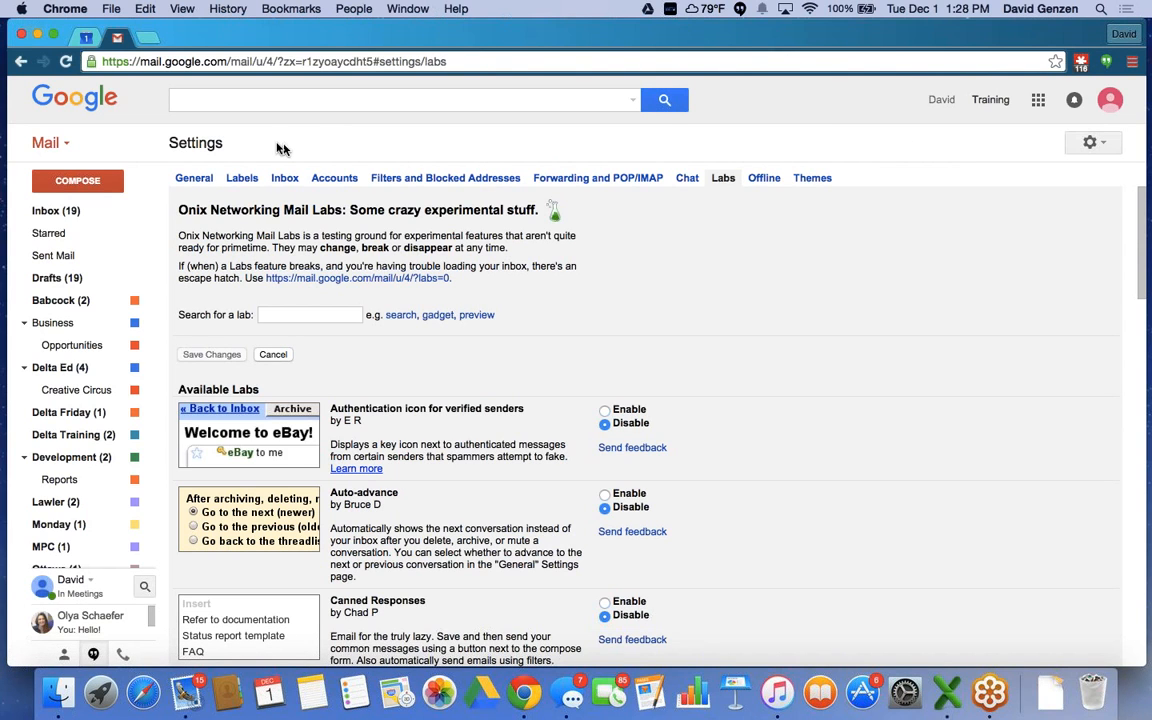
Return to the inbox and show the contact card for the Tech Support message's sender.
{"action": "left_click", "coordinate": [53, 210]}
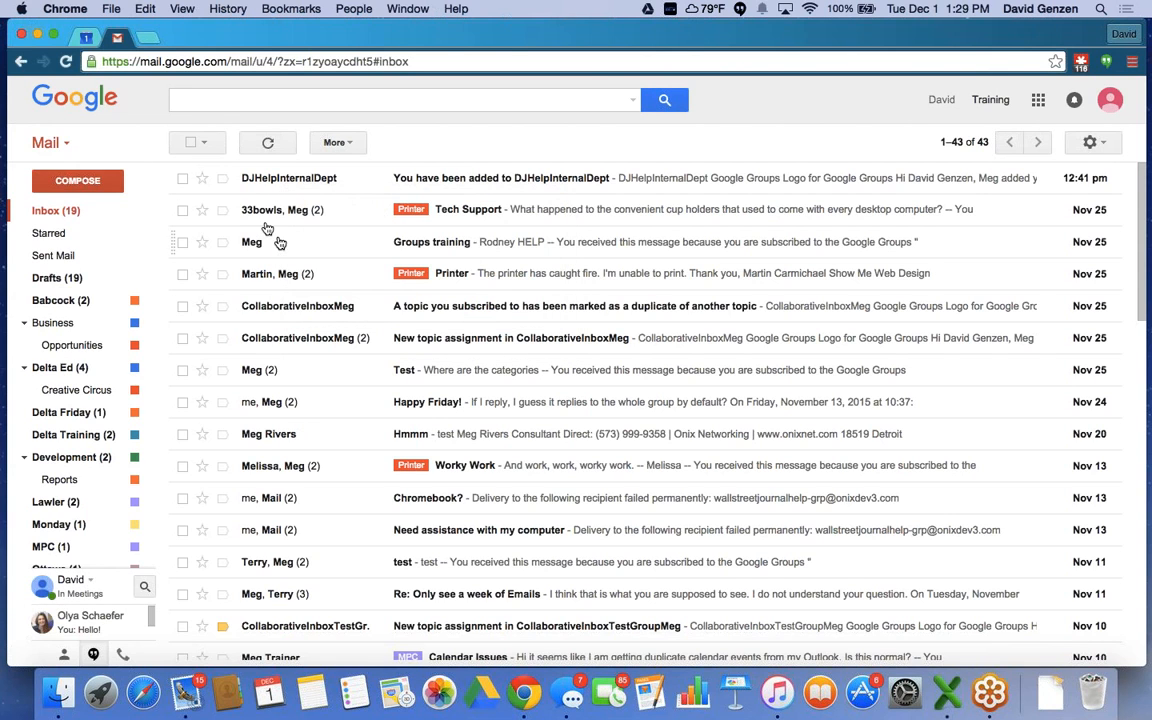
{"action": "mouse_move", "coordinate": [265, 218]}
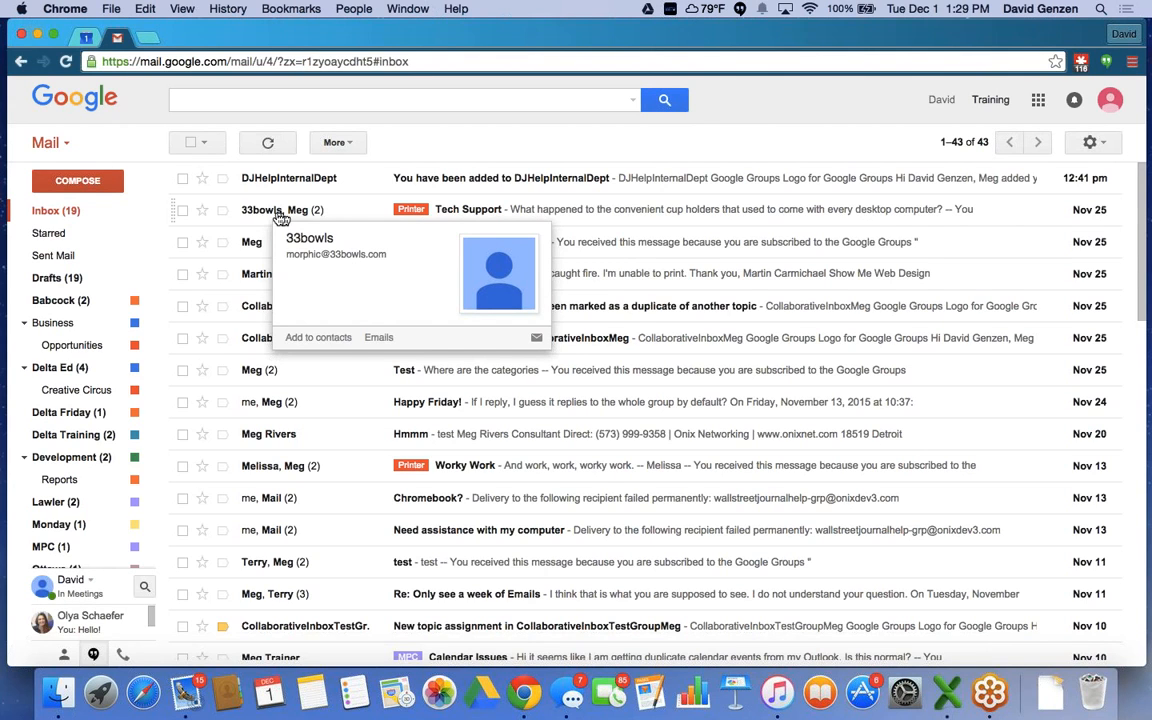
{"action": "mouse_move", "coordinate": [302, 218]}
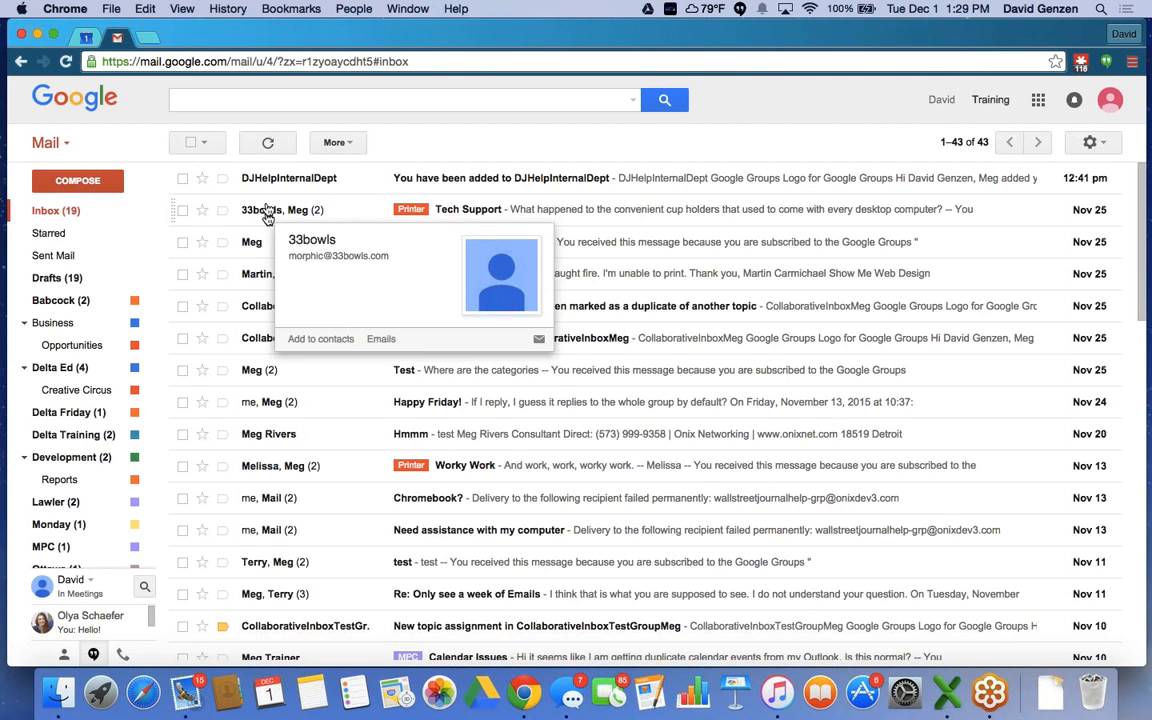
Read the Tech Support conversation, then go to the General settings page via the gear menu.
{"action": "left_click", "coordinate": [468, 212]}
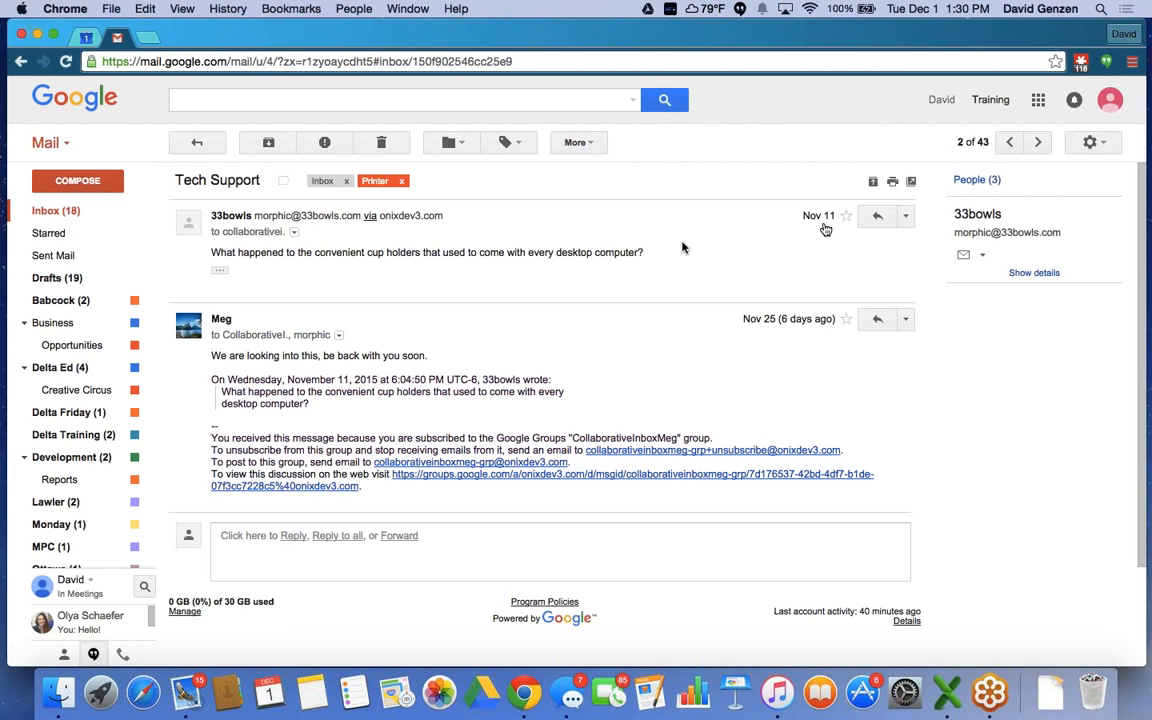
{"action": "left_click", "coordinate": [1091, 143]}
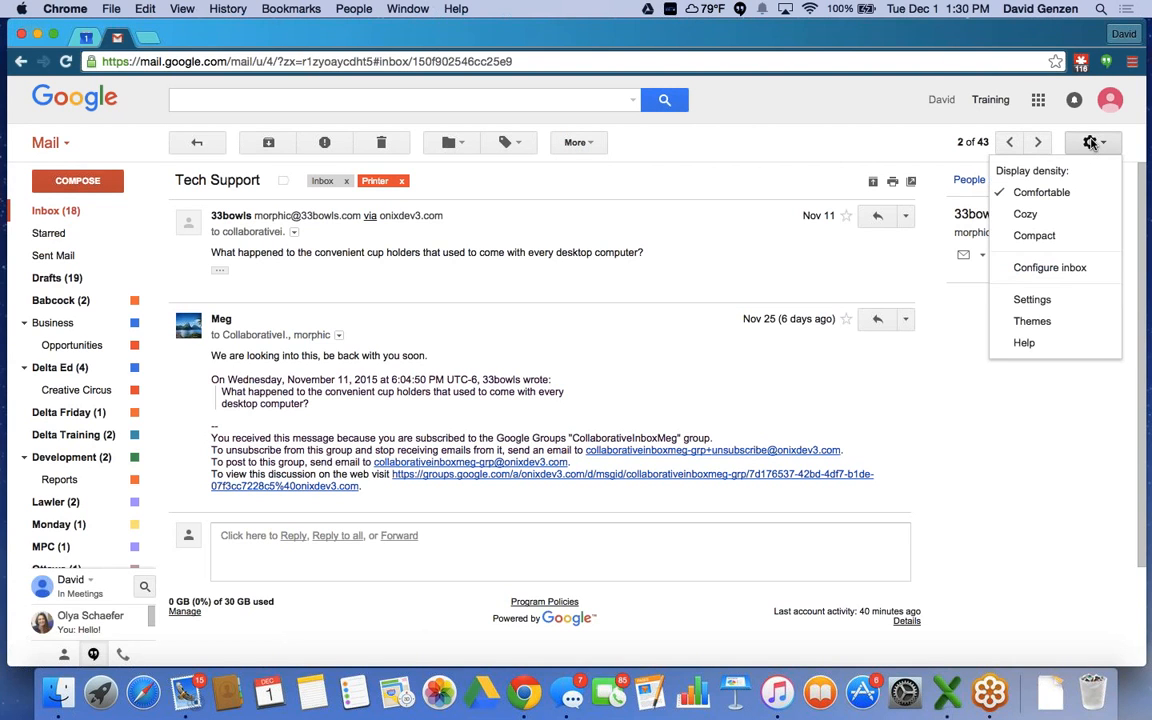
{"action": "left_click", "coordinate": [1033, 300]}
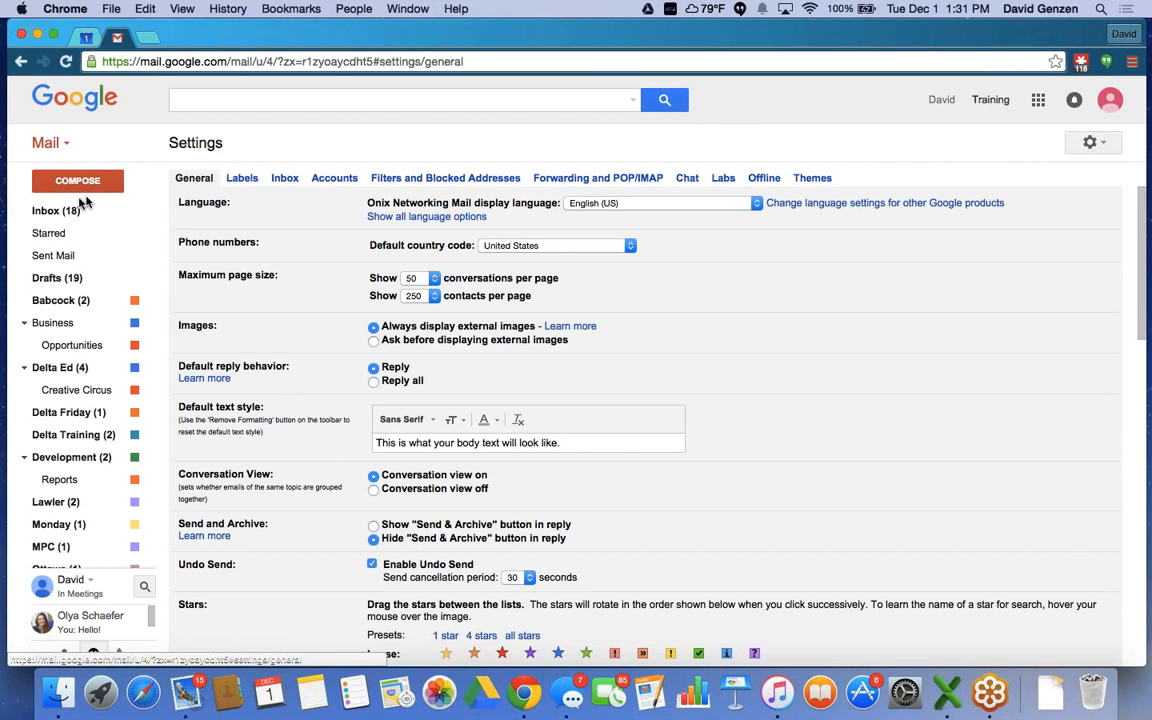
Go back to the inbox and scroll down to the footer with storage use and last account activity.
{"action": "left_click", "coordinate": [45, 216]}
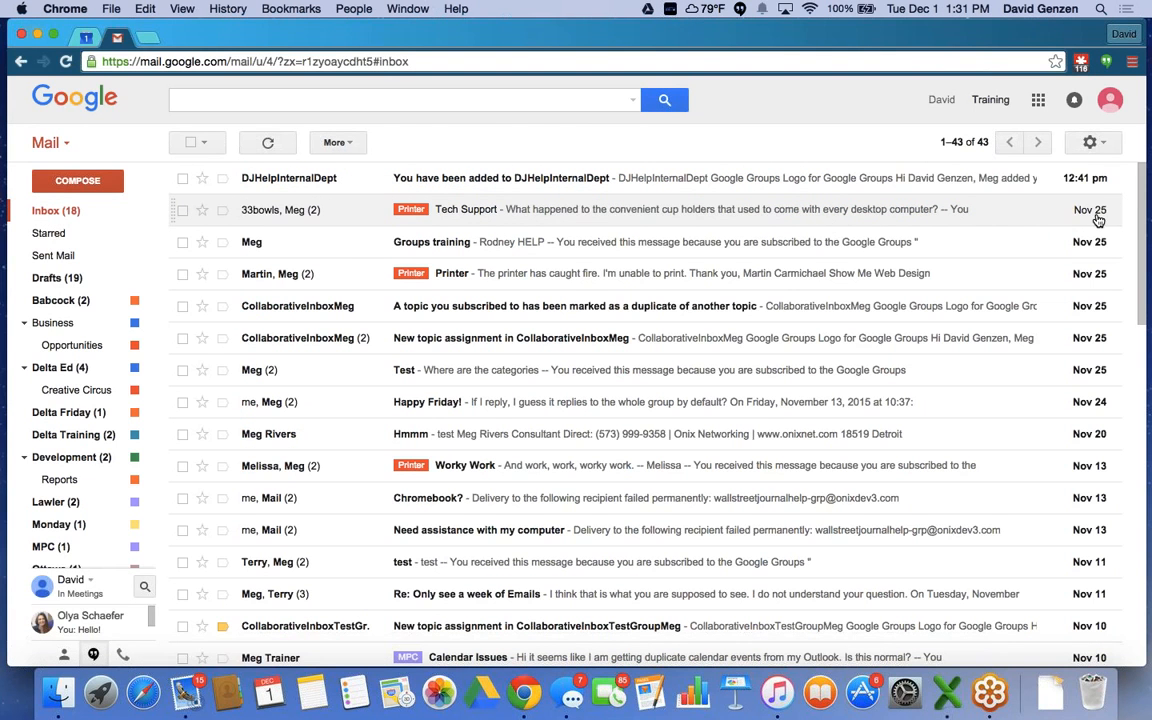
{"action": "scroll", "coordinate": [1097, 218], "scroll_direction": "down", "scroll_amount": 5}
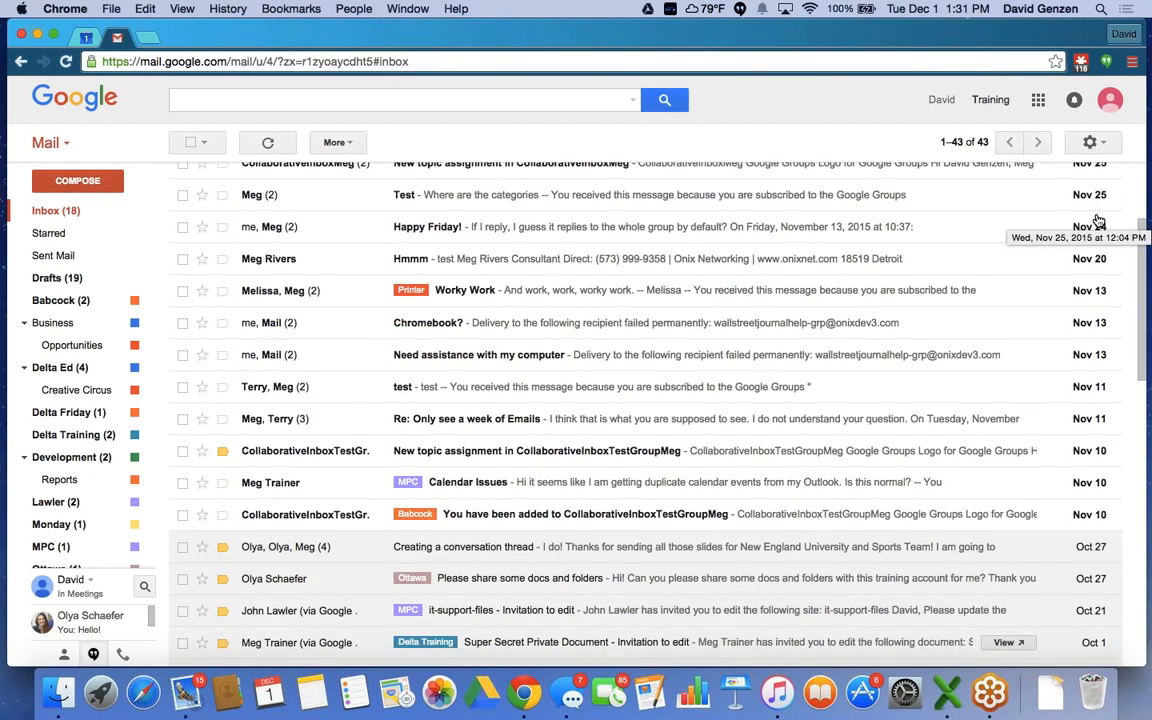
{"action": "scroll", "coordinate": [1097, 218], "scroll_direction": "down", "scroll_amount": 10}
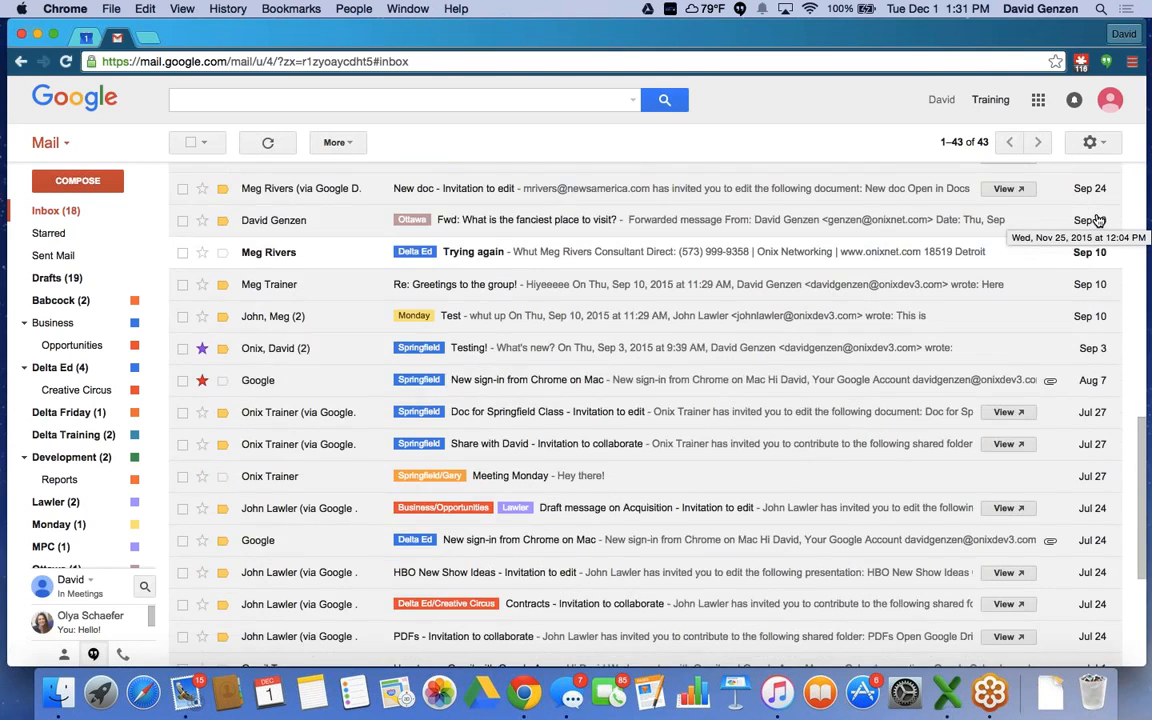
{"action": "scroll", "coordinate": [1097, 218], "scroll_direction": "down", "scroll_amount": 4}
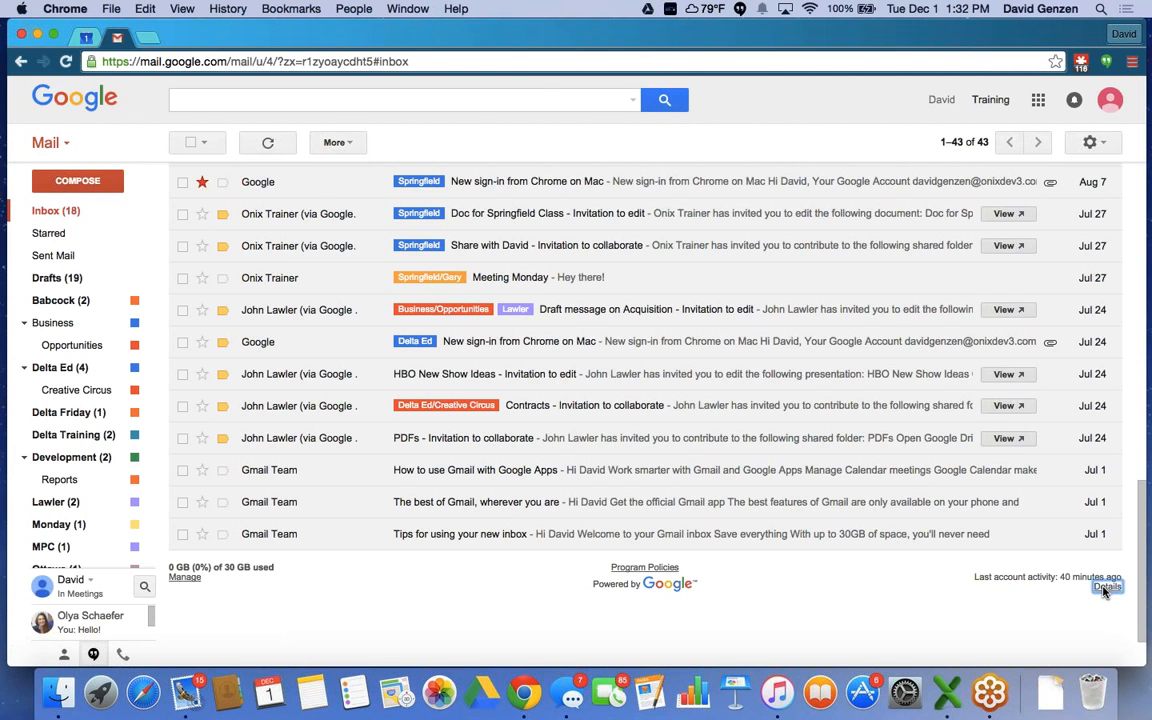
Show the last account activity details window and drag it further onto the page.
{"action": "left_click", "coordinate": [1105, 588]}
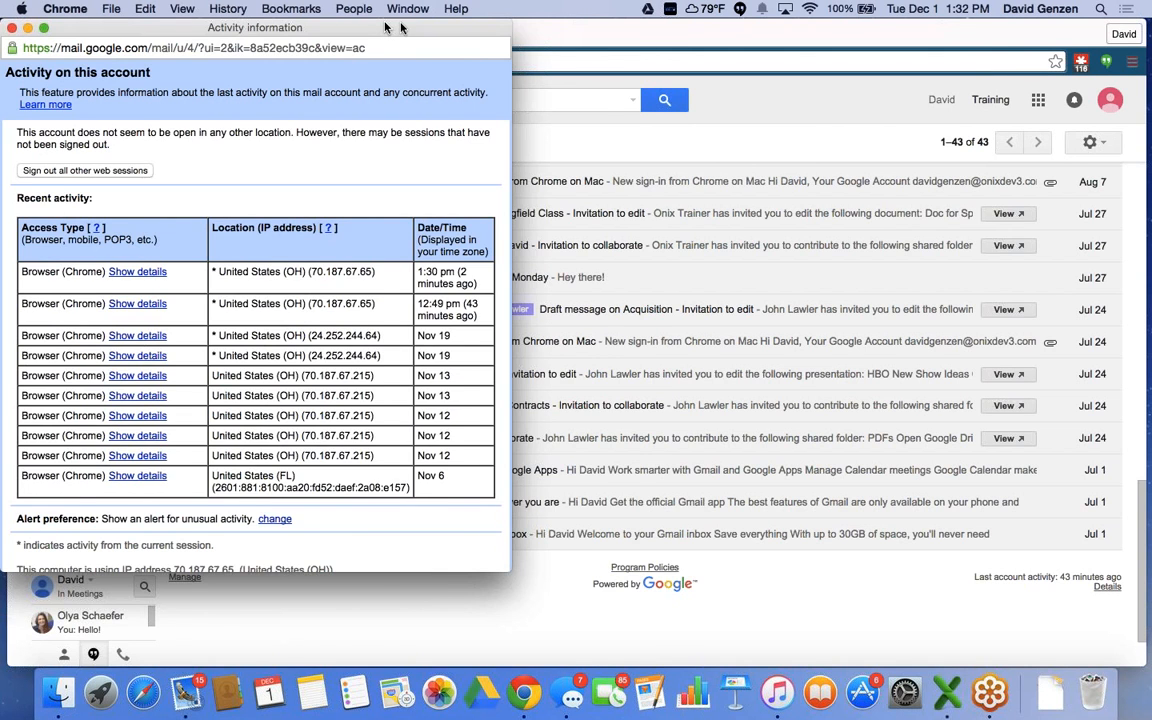
{"action": "left_click_drag", "start_coordinate": [385, 27], "coordinate": [632, 44]}
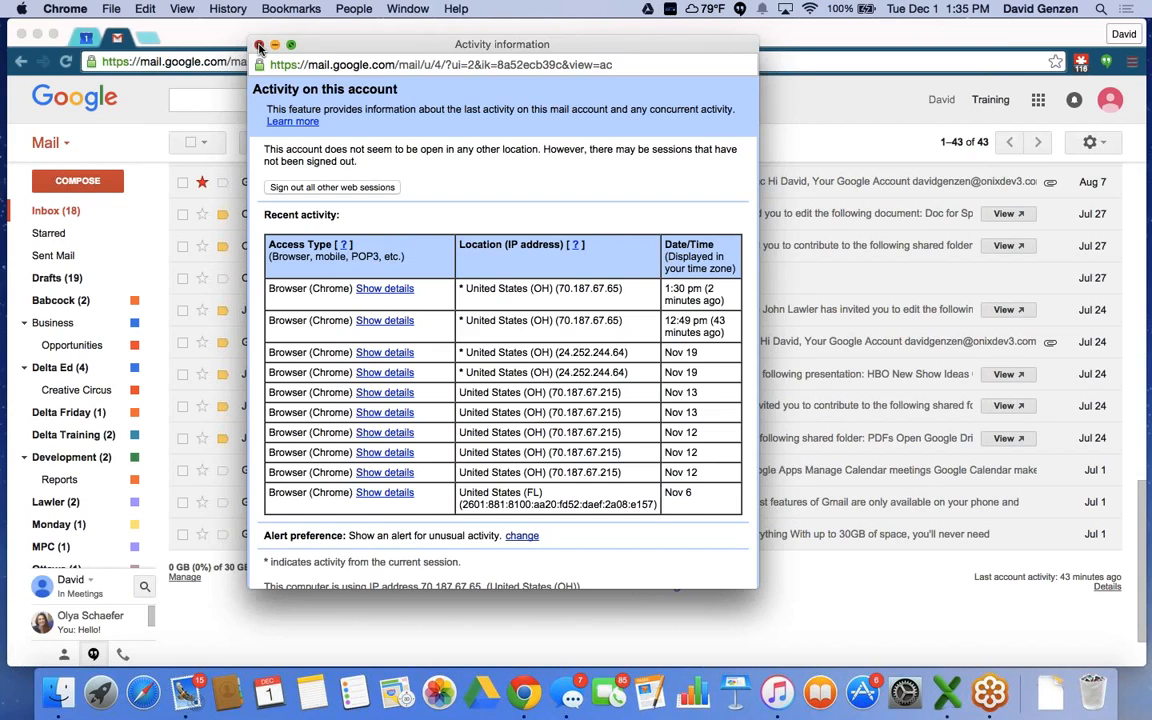
Close the last account activity window to return to the 43-conversation inbox.
{"action": "left_click", "coordinate": [259, 46]}
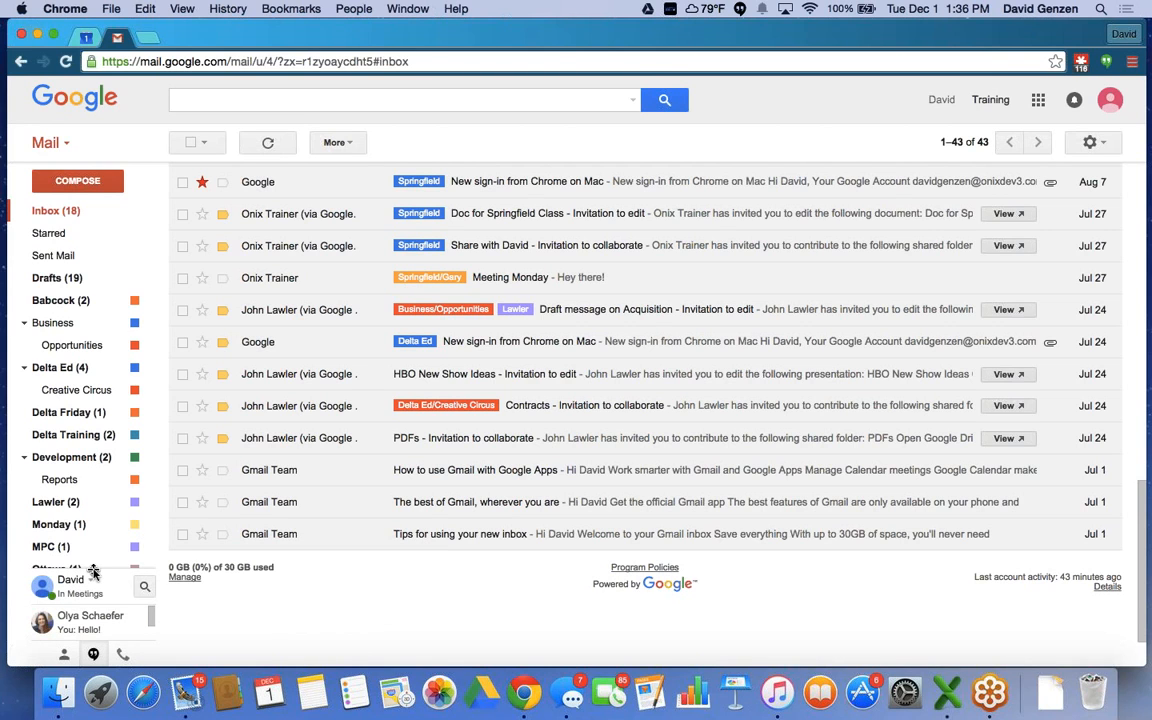
{"action": "left_click_drag", "start_coordinate": [93, 572], "coordinate": [97, 472]}
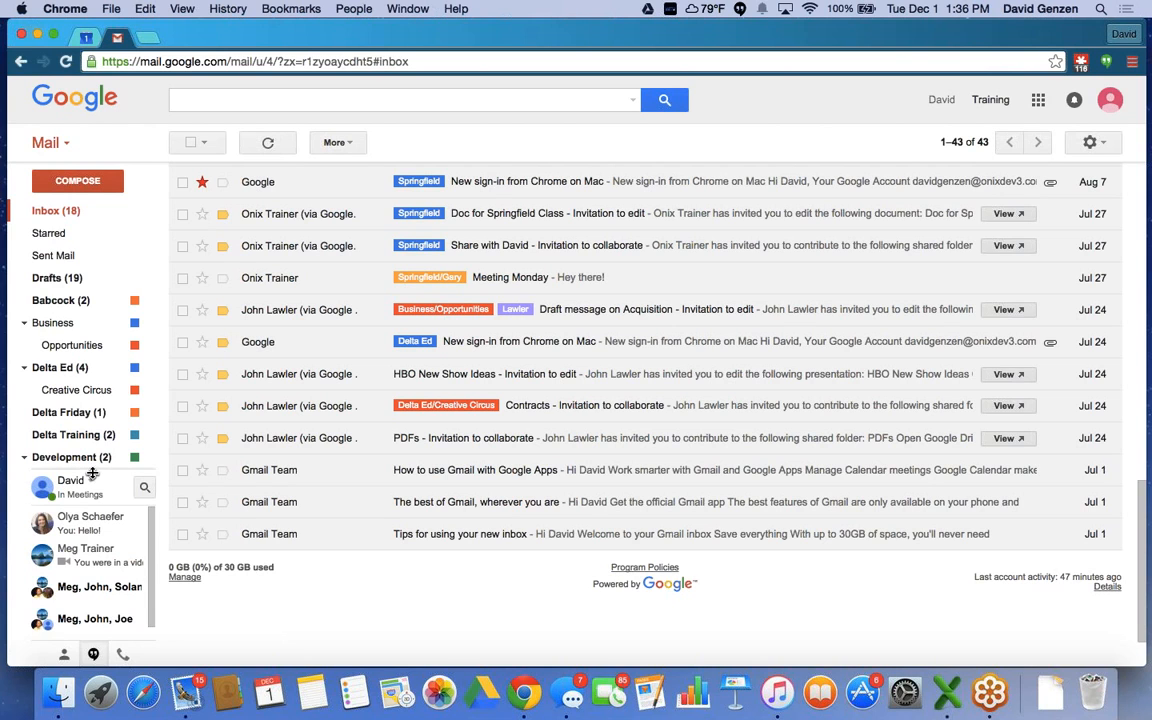
{"action": "left_click_drag", "start_coordinate": [92, 473], "coordinate": [97, 432]}
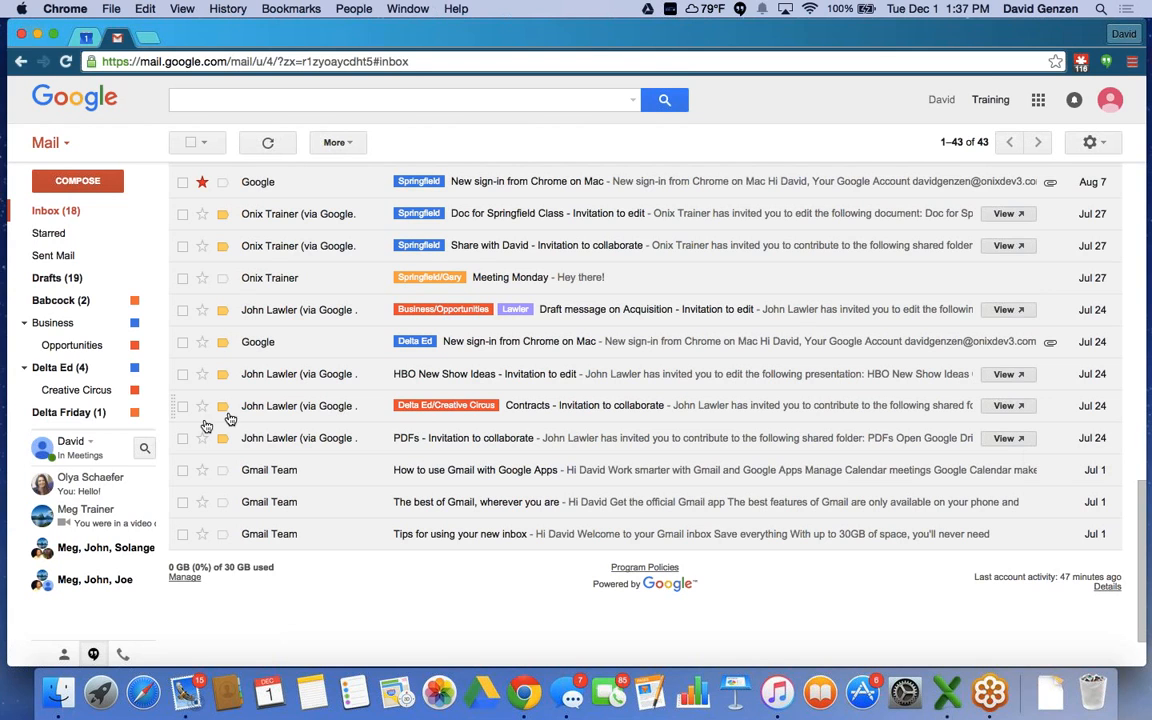
{"action": "mouse_move", "coordinate": [82, 437]}
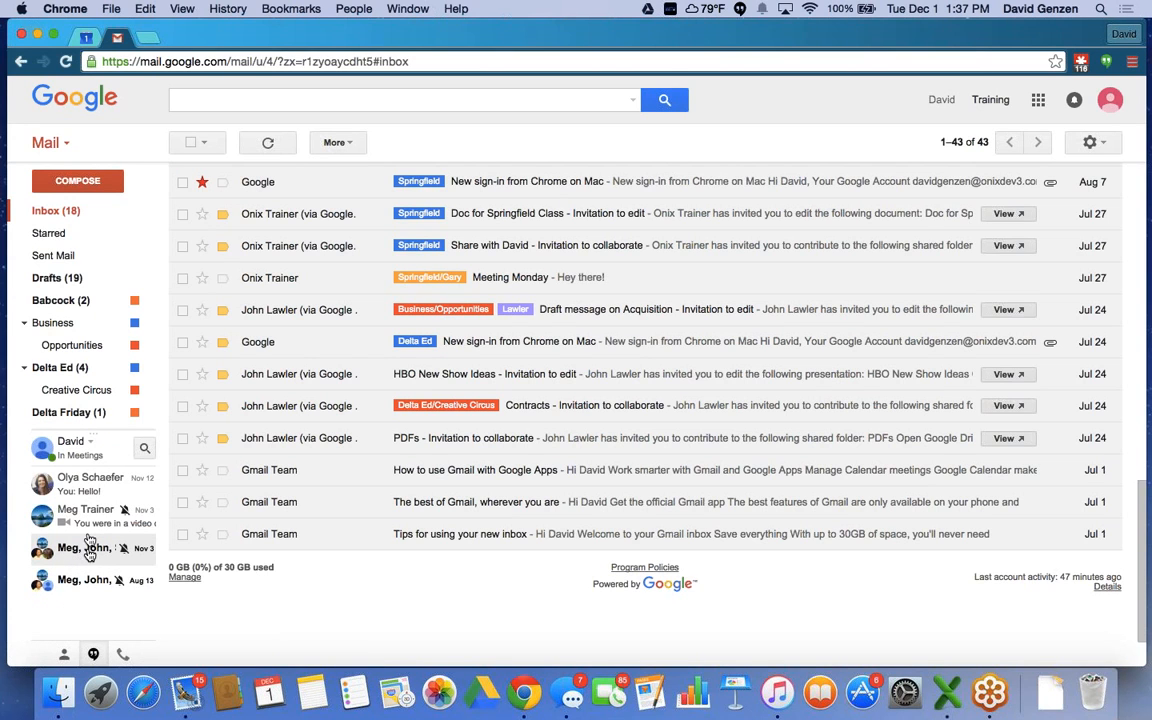
{"action": "mouse_move", "coordinate": [74, 500]}
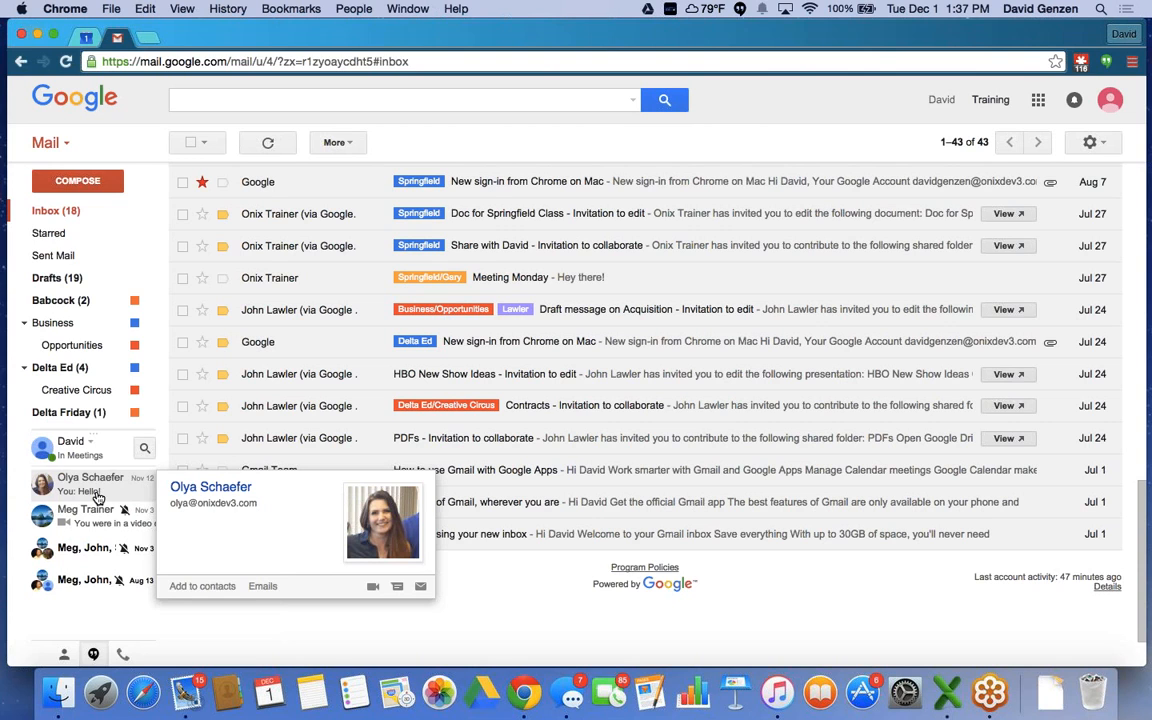
{"action": "mouse_move", "coordinate": [100, 518]}
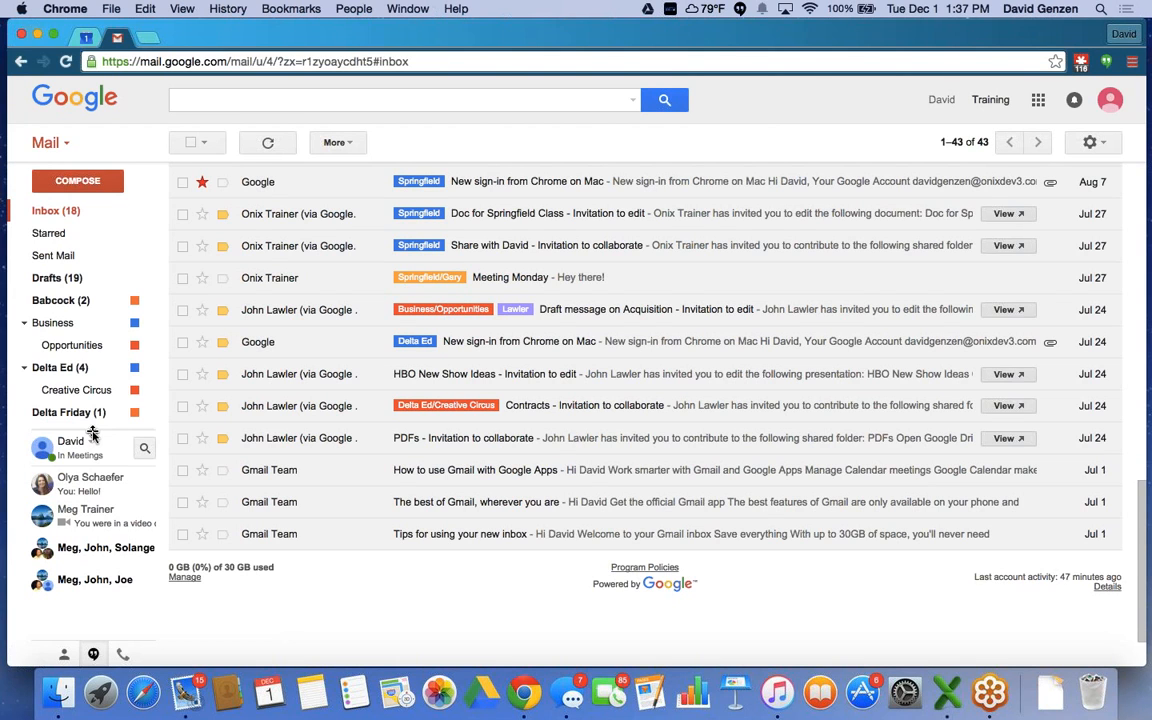
{"action": "left_click_drag", "start_coordinate": [91, 432], "coordinate": [96, 580]}
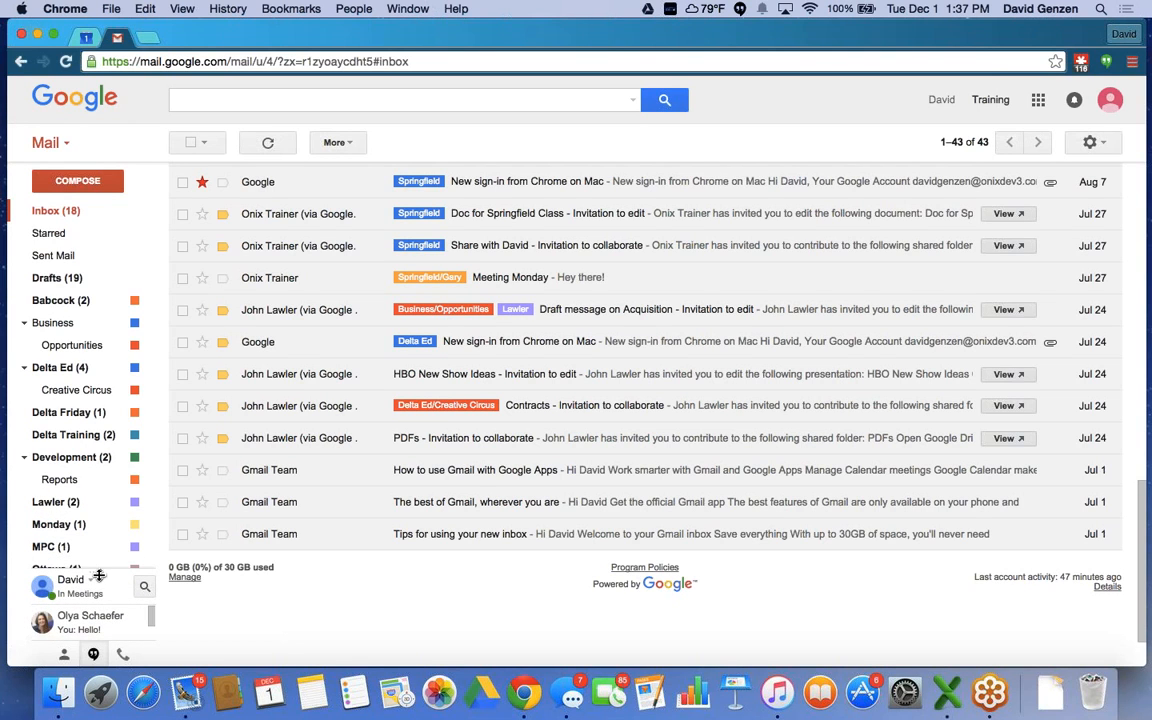
{"action": "mouse_move", "coordinate": [88, 255]}
{"action": "mouse_move", "coordinate": [108, 291]}
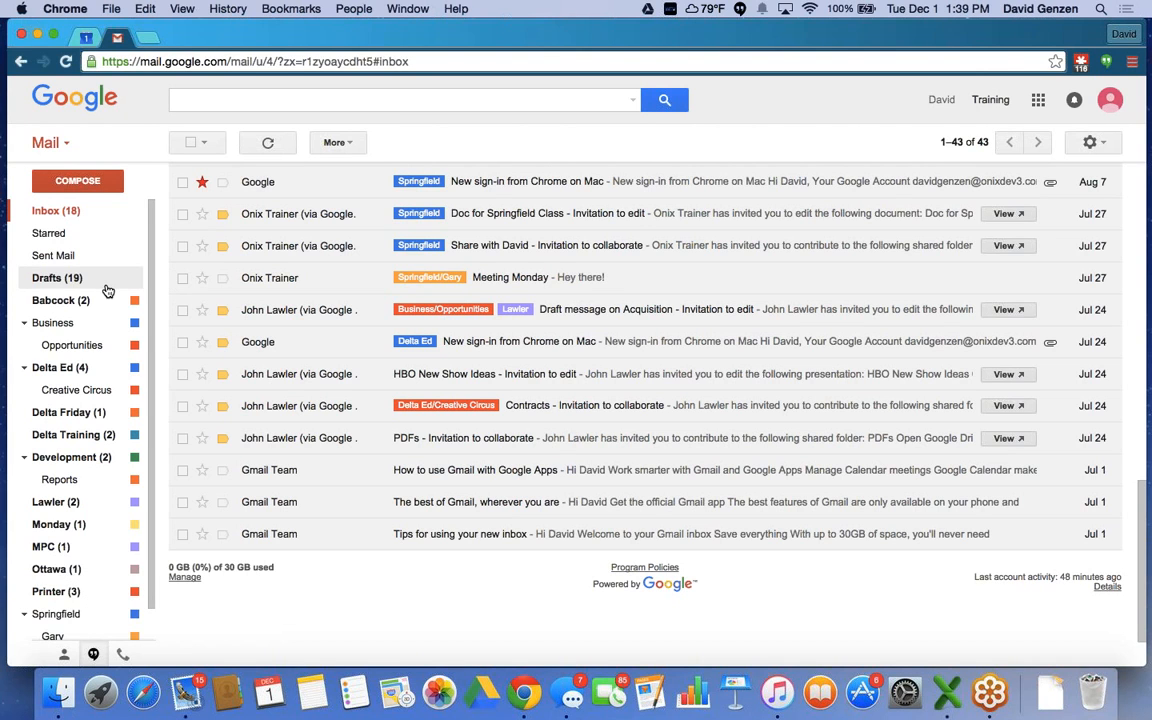
{"action": "scroll", "coordinate": [108, 290], "scroll_direction": "down", "scroll_amount": 2}
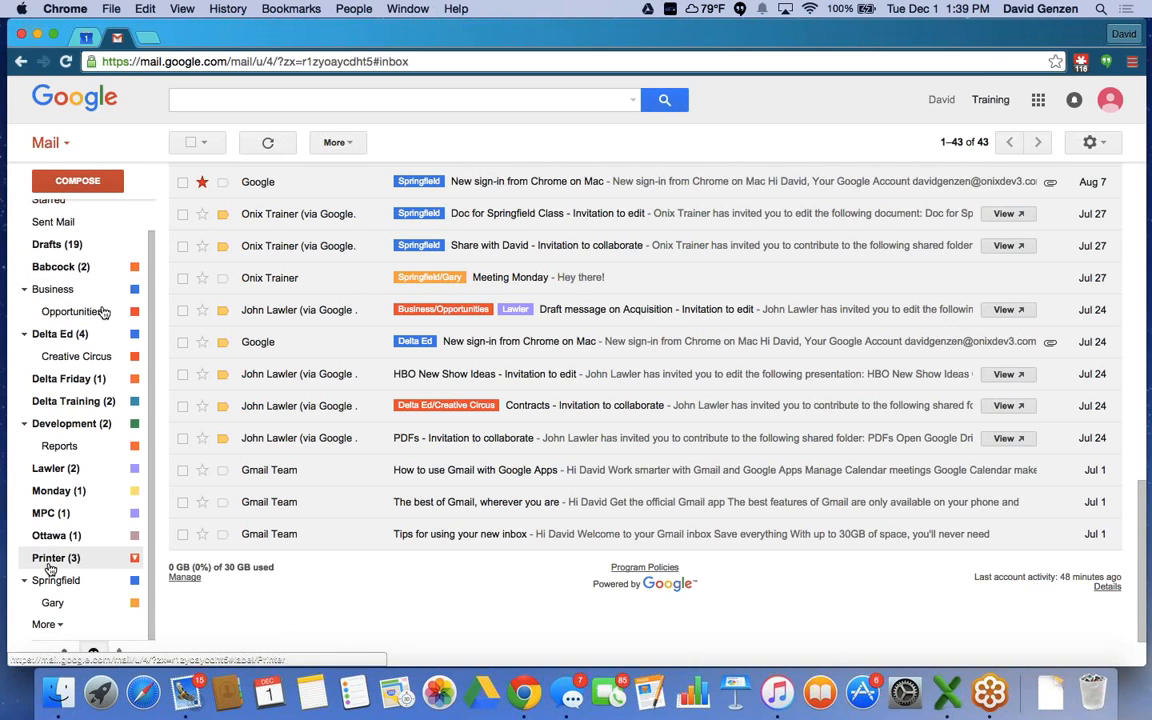
Expand the full label list and start creating a new label.
{"action": "left_click", "coordinate": [44, 626]}
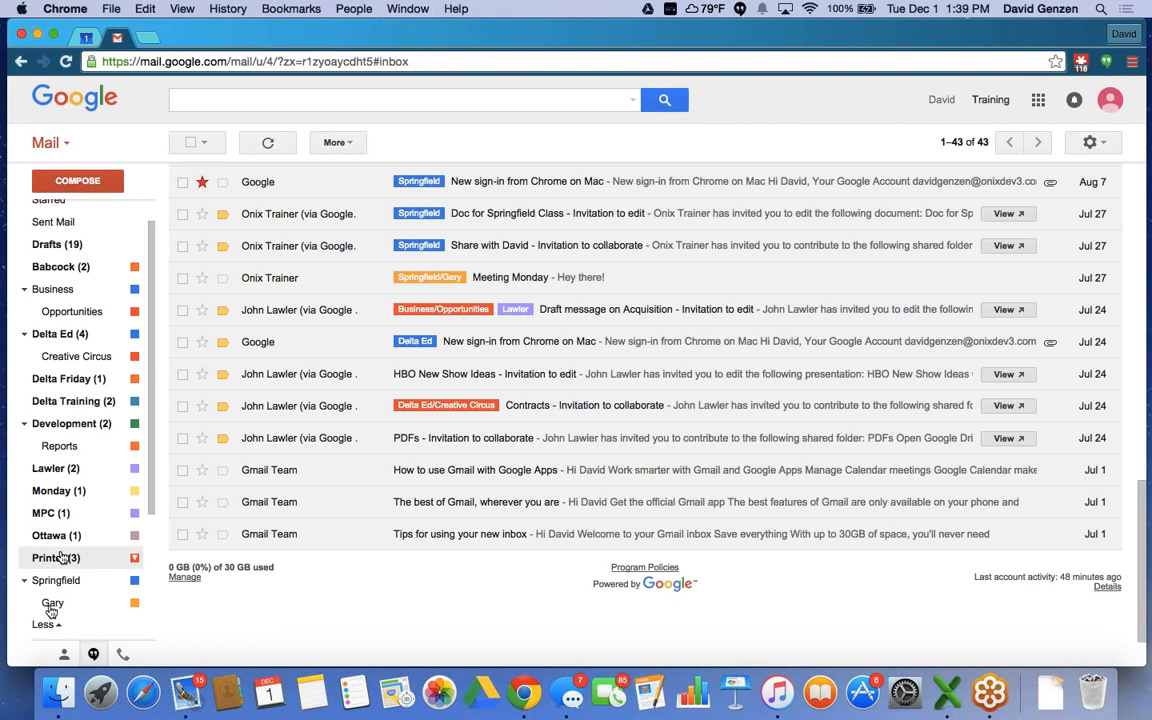
{"action": "scroll", "coordinate": [62, 557], "scroll_direction": "down", "scroll_amount": 3}
{"action": "scroll", "coordinate": [55, 565], "scroll_direction": "down", "scroll_amount": 1}
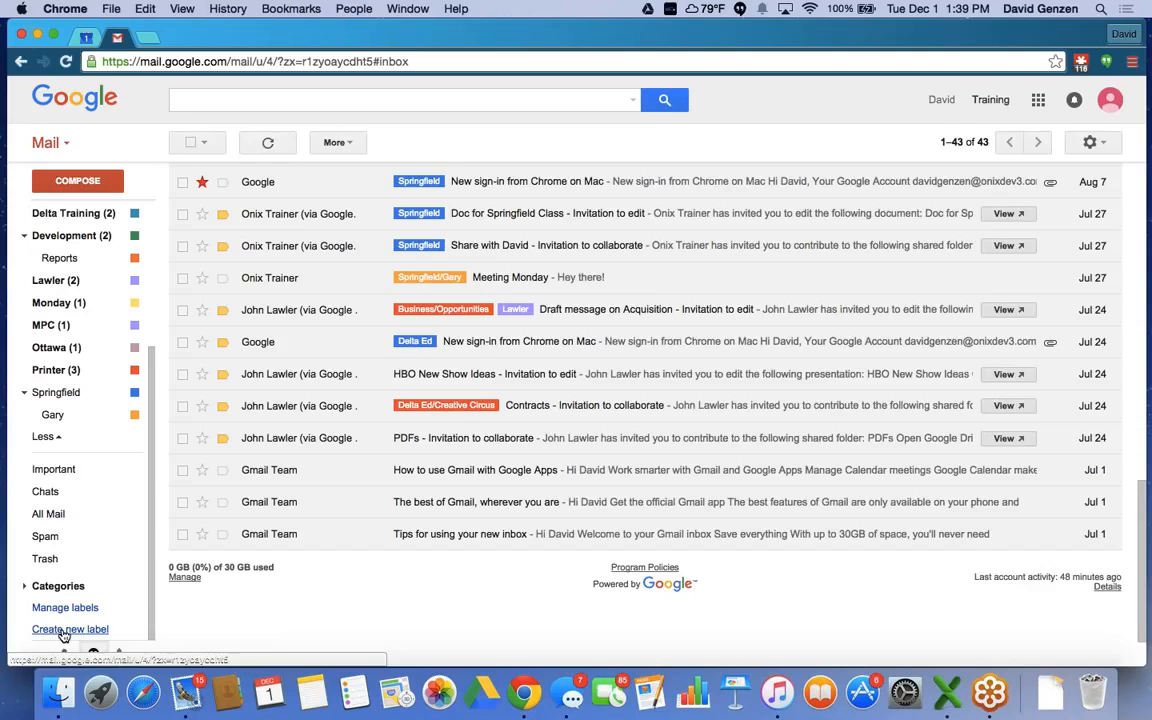
{"action": "left_click", "coordinate": [63, 630]}
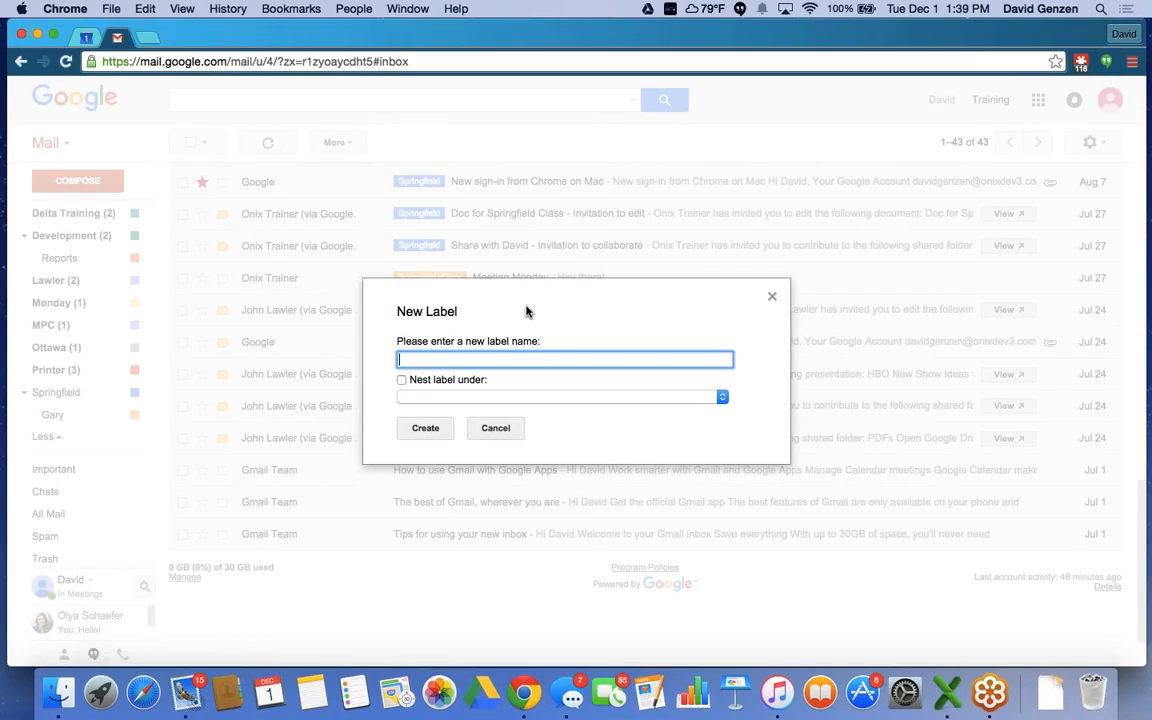
Name the new label 'Andover Training' and create it.
{"action": "type", "text": "Andover Training"}
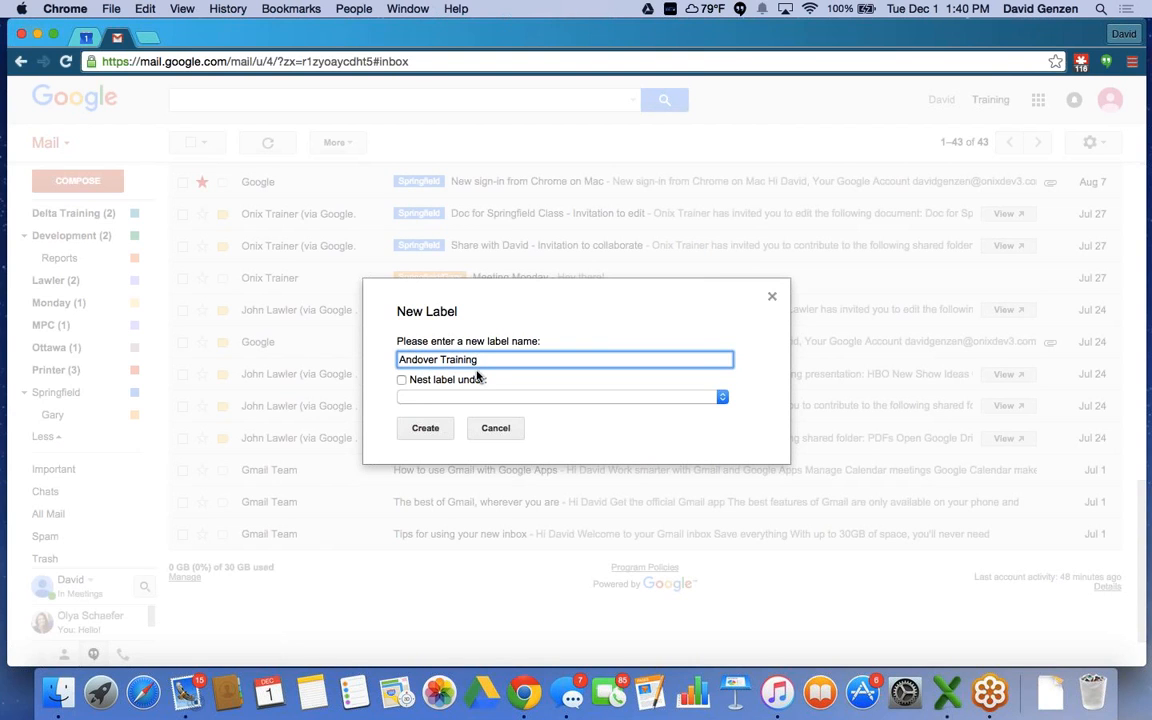
{"action": "left_click", "coordinate": [429, 430]}
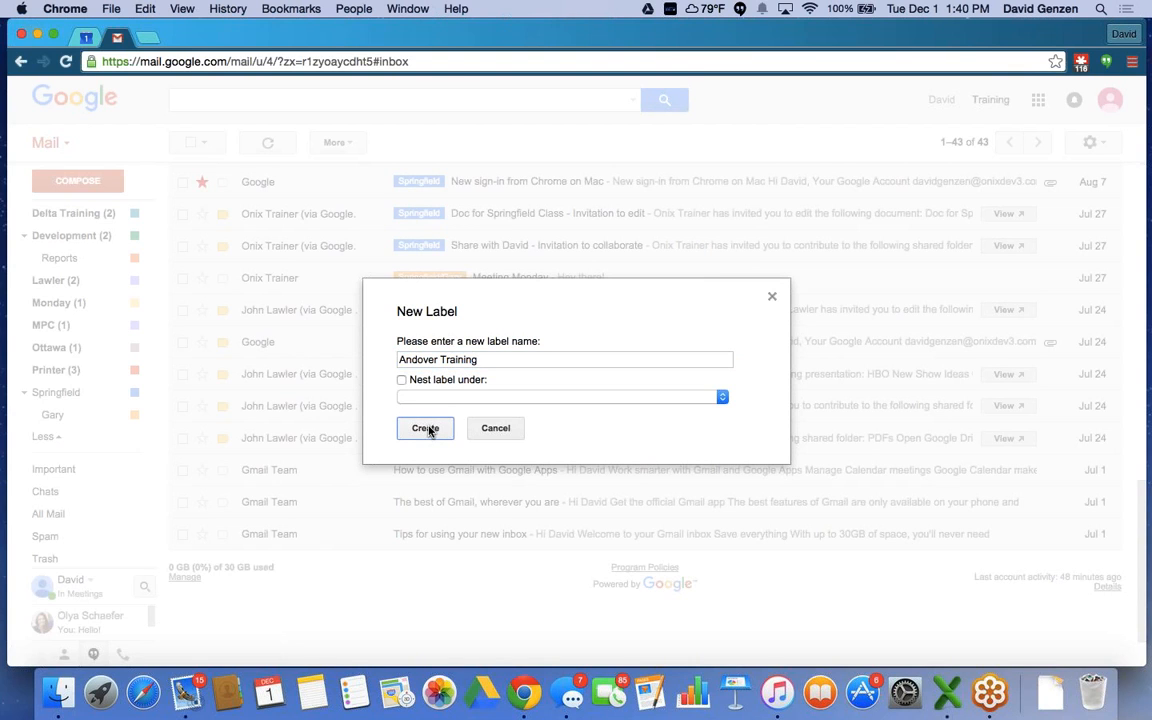
{"action": "left_click", "coordinate": [427, 429]}
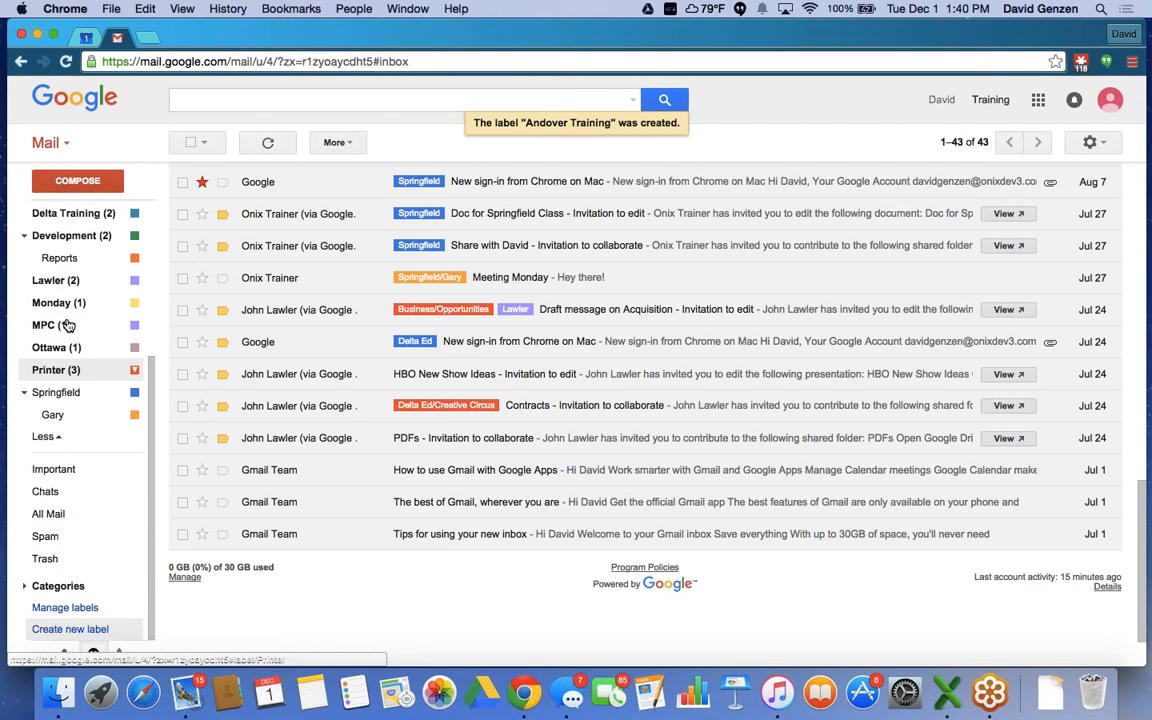
{"action": "scroll", "coordinate": [66, 325], "scroll_direction": "up", "scroll_amount": 5}
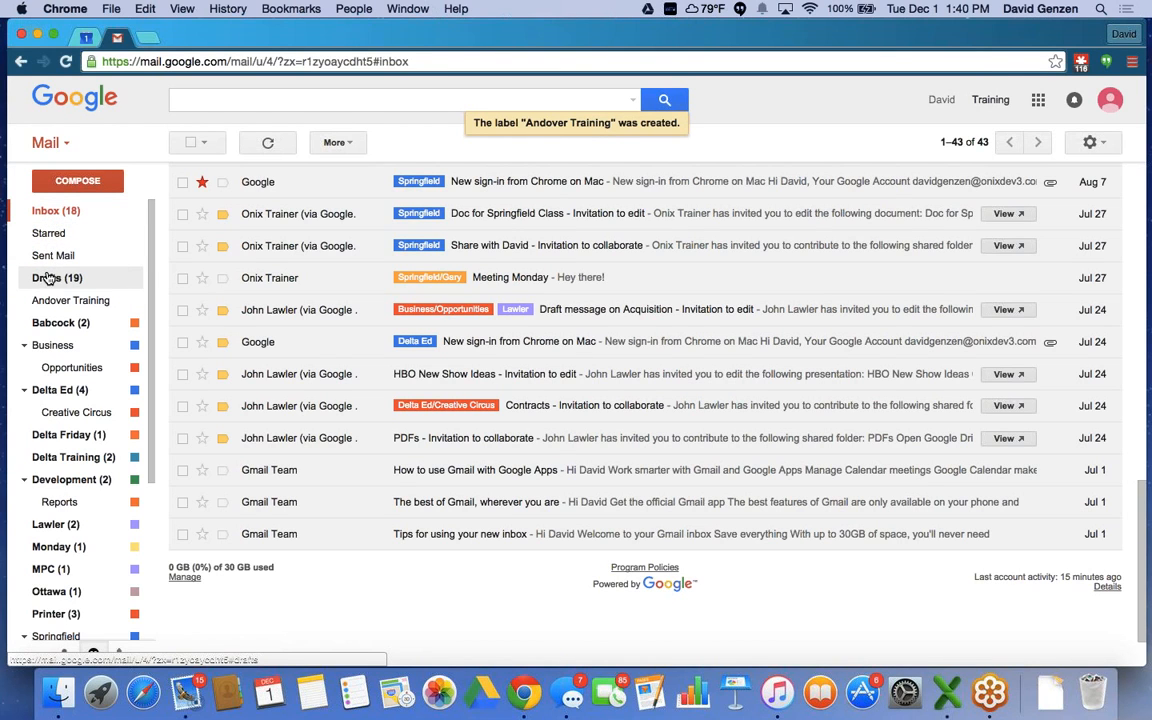
{"action": "scroll", "coordinate": [47, 278], "scroll_direction": "down", "scroll_amount": 5}
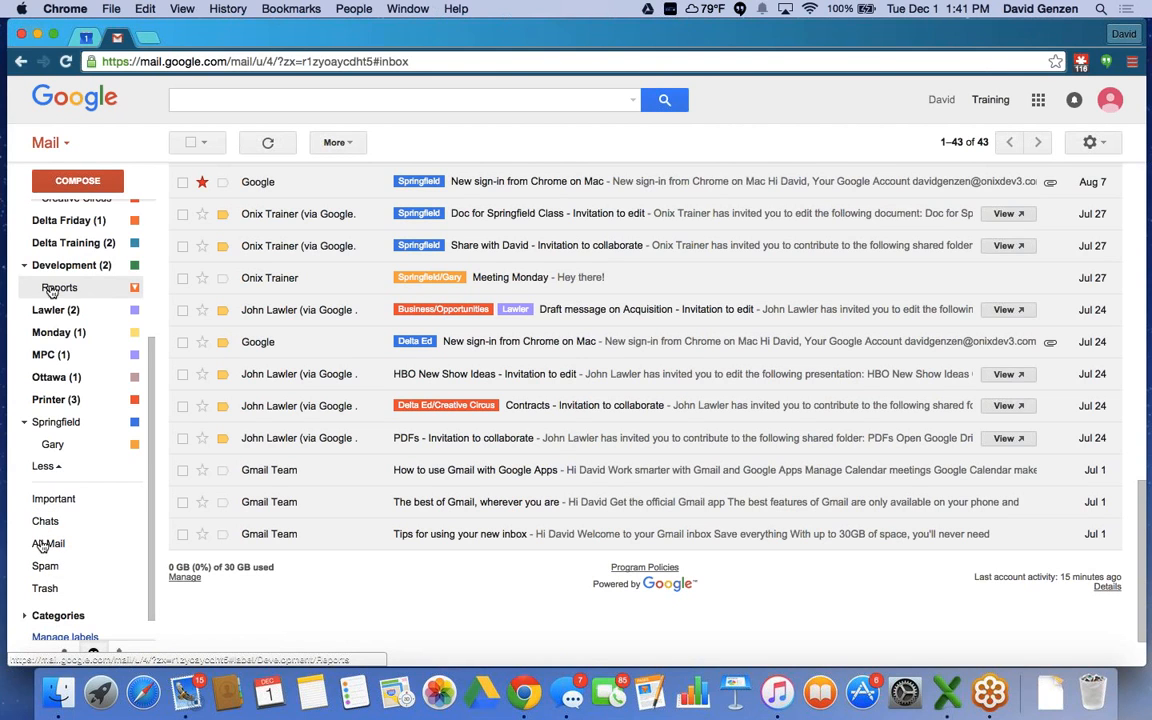
{"action": "scroll", "coordinate": [50, 290], "scroll_direction": "up", "scroll_amount": 4}
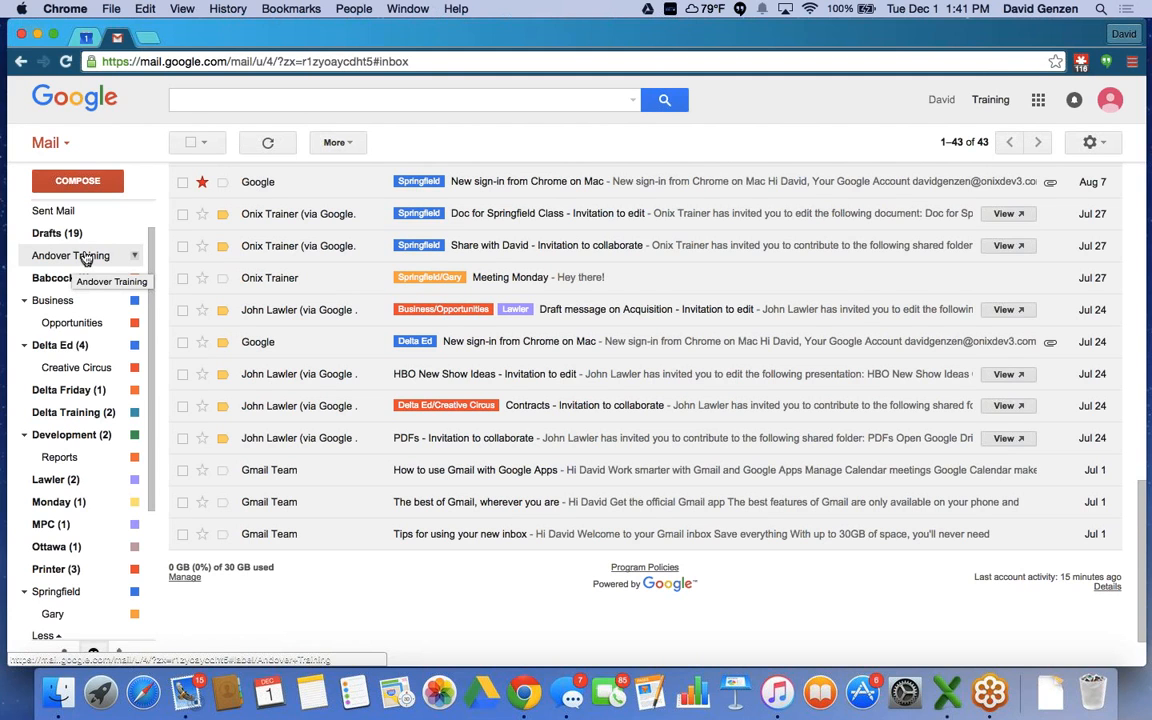
{"action": "scroll", "coordinate": [86, 258], "scroll_direction": "up", "scroll_amount": 1}
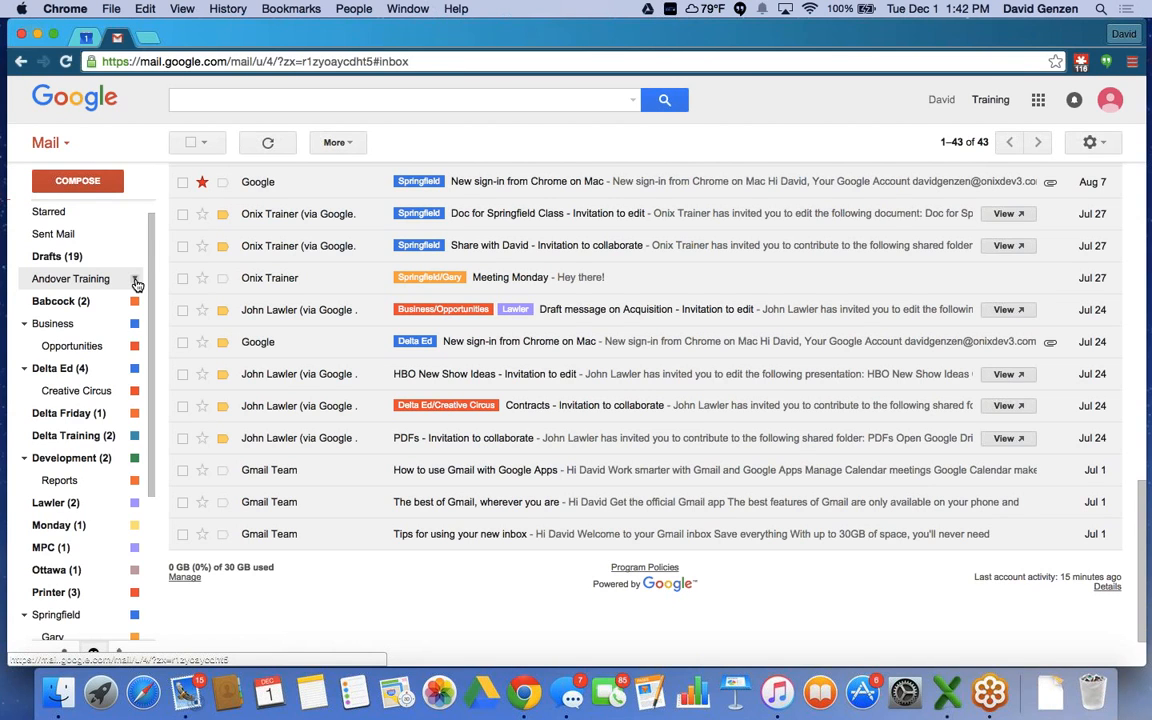
Change the Andover Training label's colour to green.
{"action": "left_click", "coordinate": [135, 281]}
{"action": "mouse_move", "coordinate": [148, 302]}
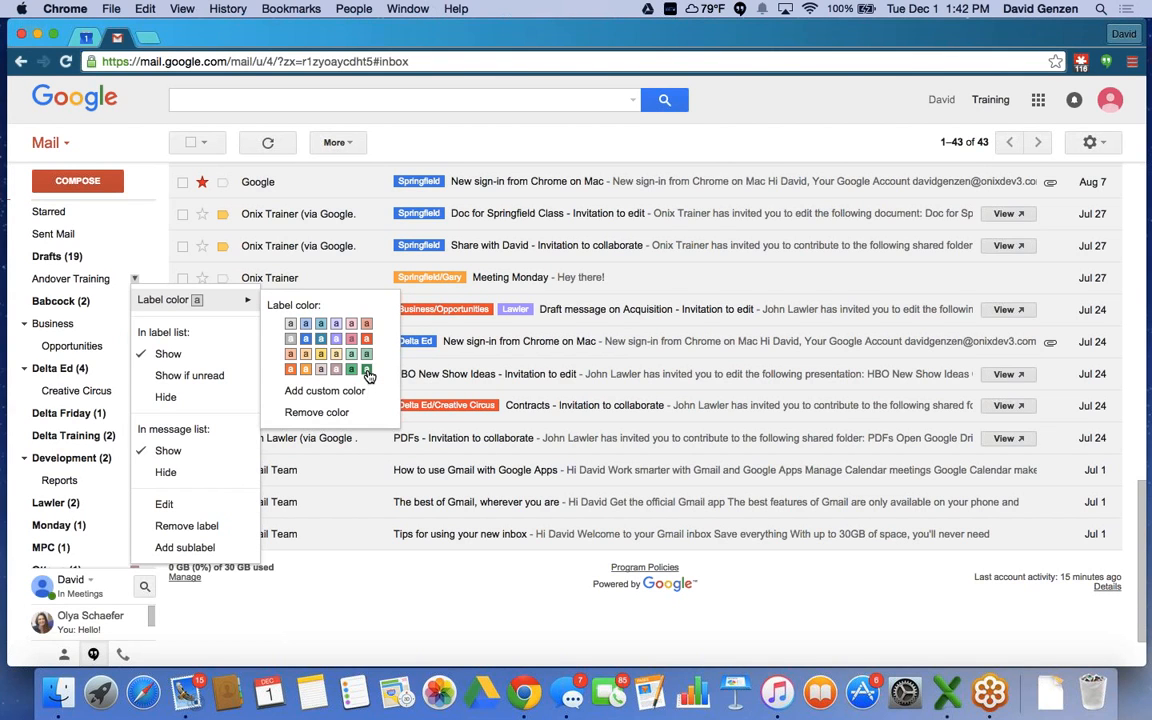
{"action": "left_click", "coordinate": [367, 371]}
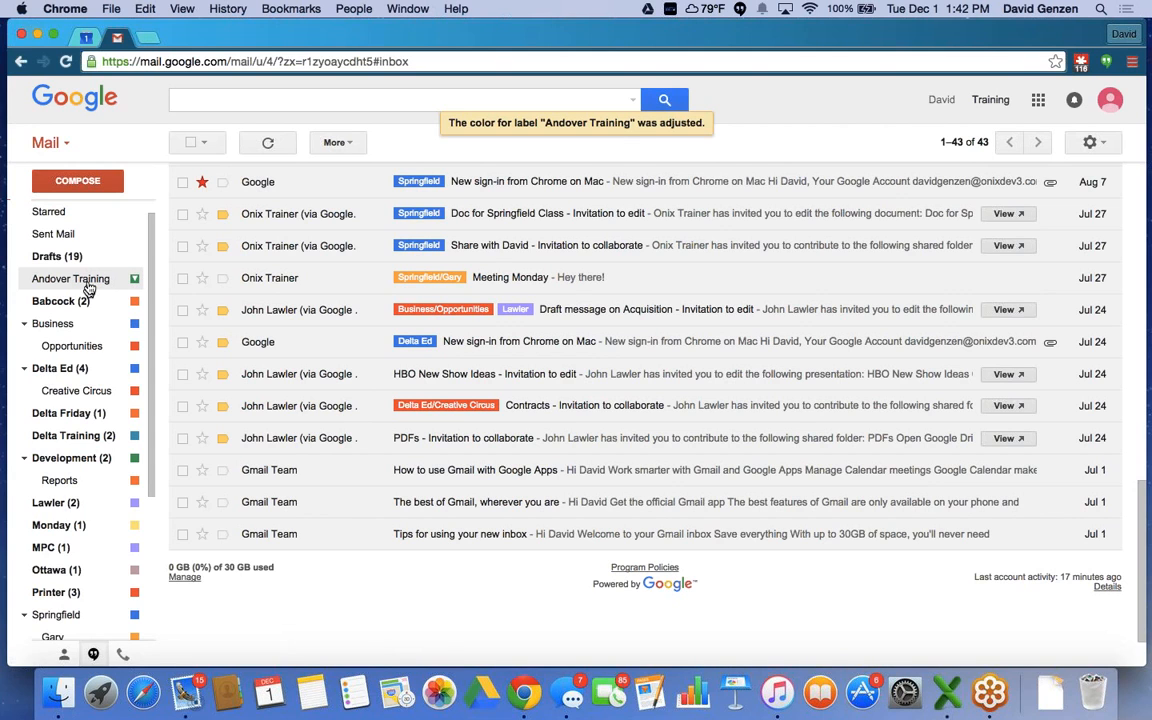
{"action": "scroll", "coordinate": [88, 284], "scroll_direction": "up", "scroll_amount": 1}
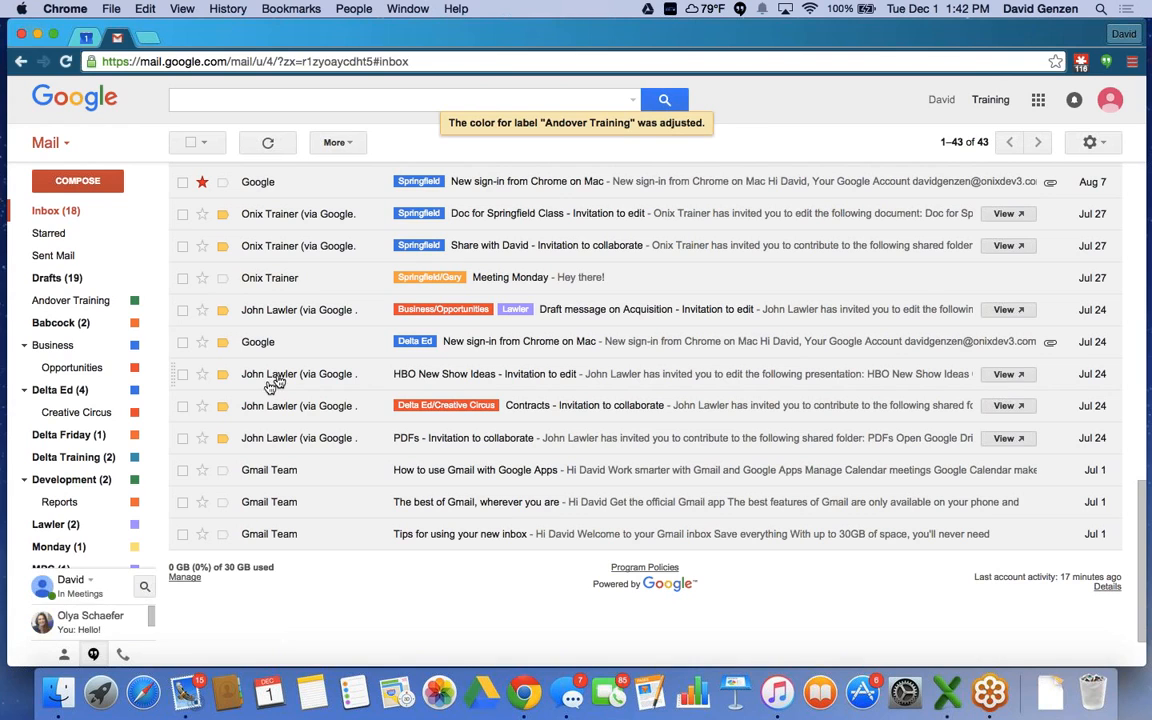
{"action": "mouse_move", "coordinate": [272, 375]}
{"action": "scroll", "coordinate": [183, 379], "scroll_direction": "up", "scroll_amount": 5}
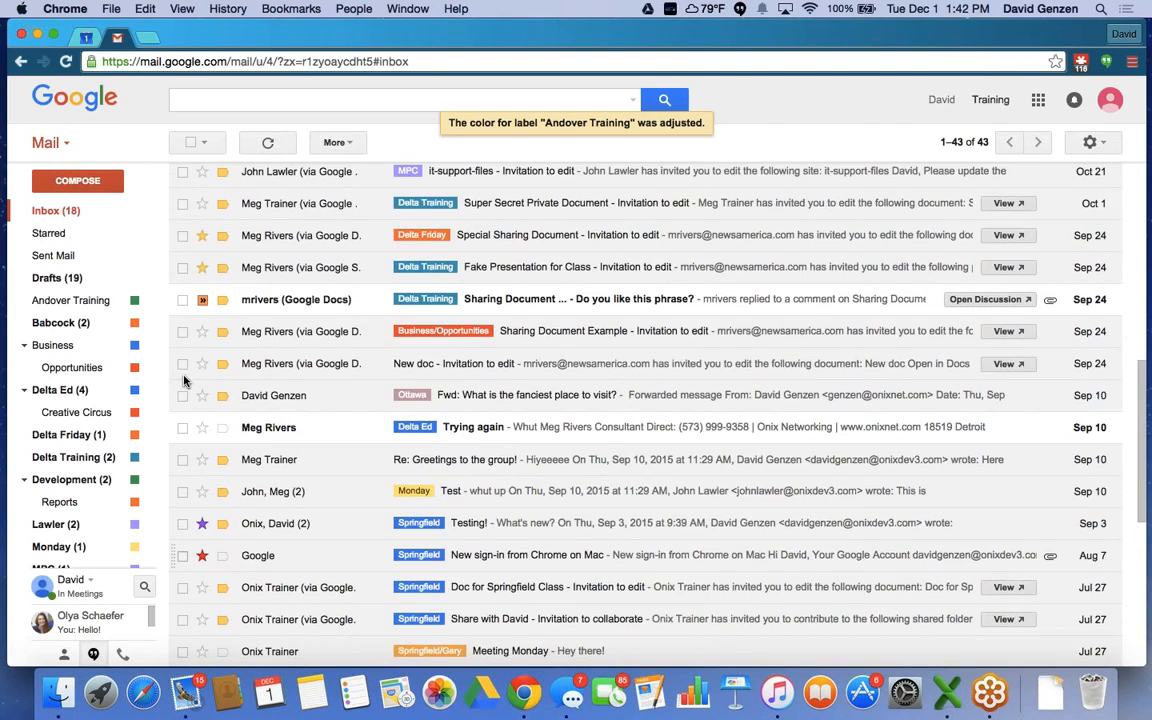
{"action": "scroll", "coordinate": [183, 379], "scroll_direction": "up", "scroll_amount": 10}
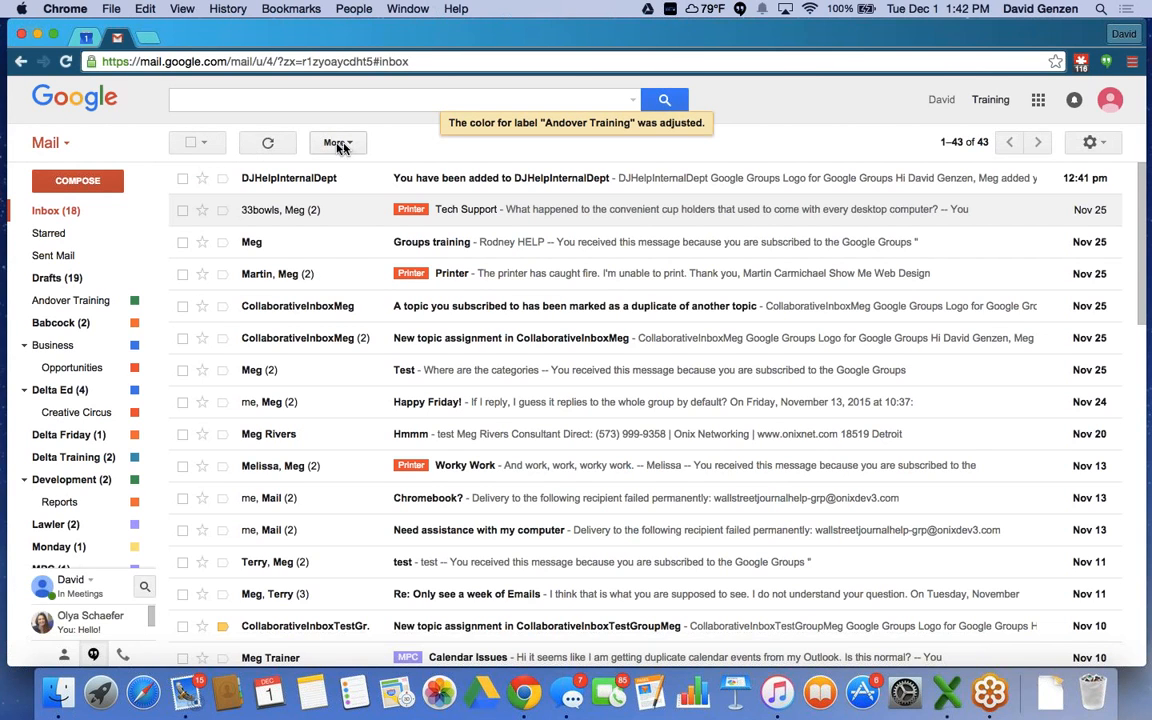
Look over the selection options, refresh the inbox, and view the More menu's Mark all as read.
{"action": "left_click", "coordinate": [204, 145]}
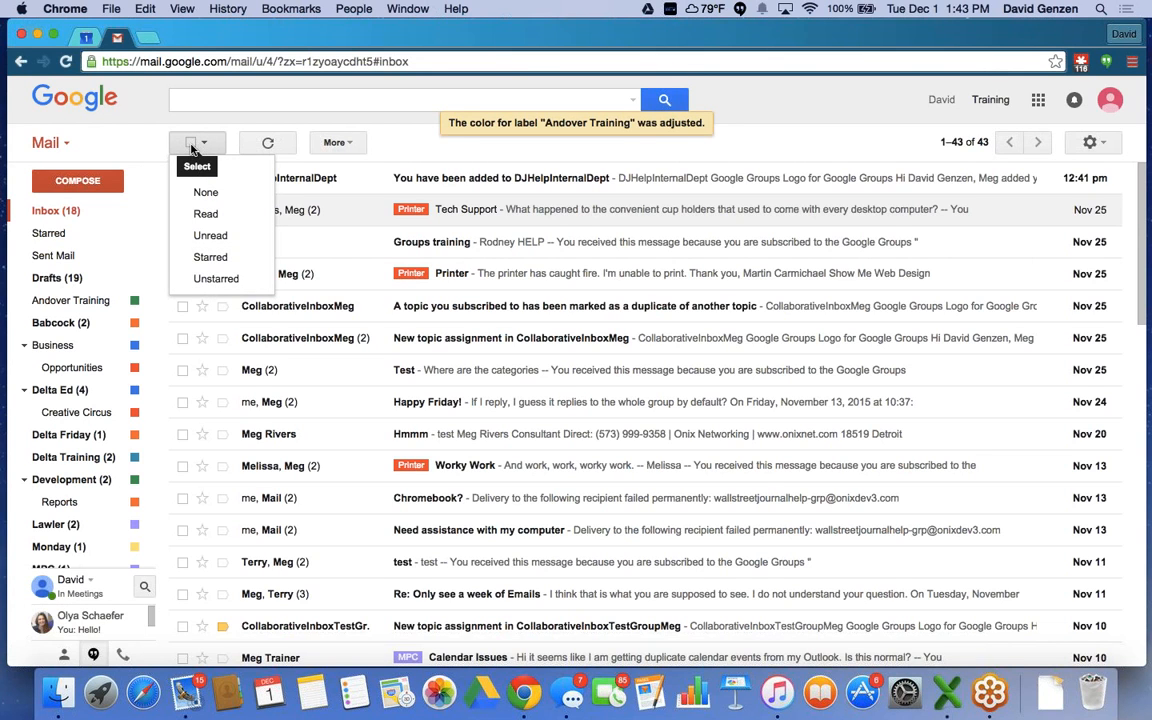
{"action": "left_click", "coordinate": [267, 145]}
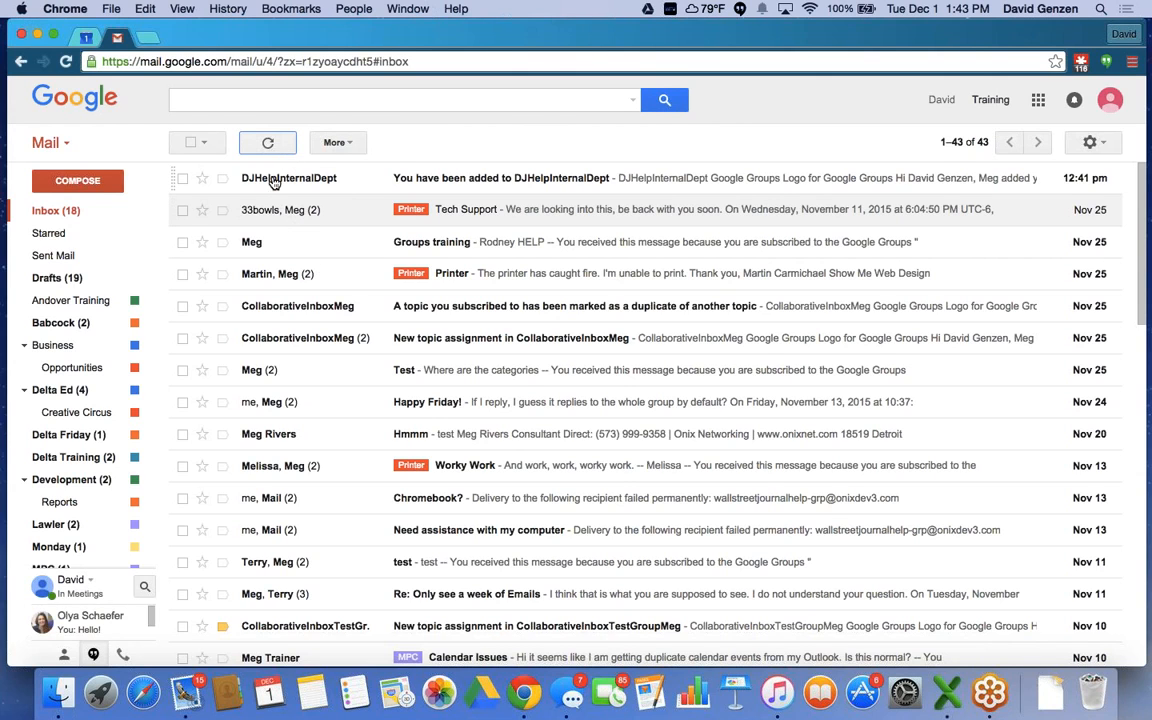
{"action": "left_click", "coordinate": [264, 143]}
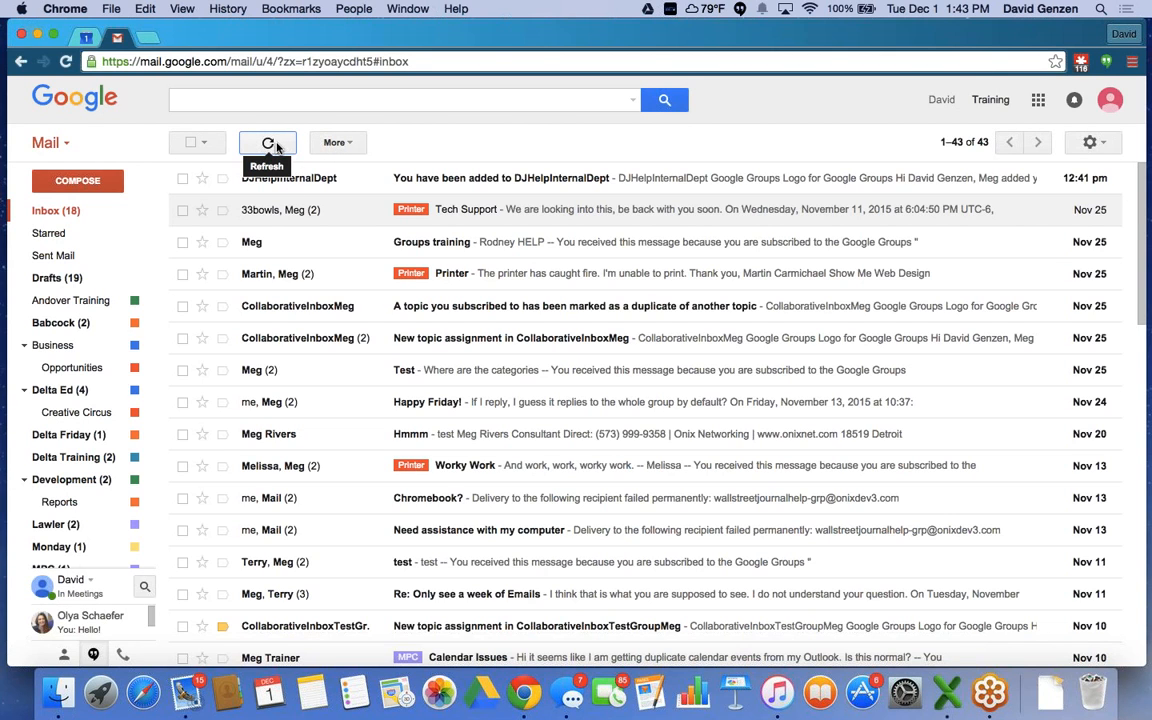
{"action": "left_click", "coordinate": [332, 146]}
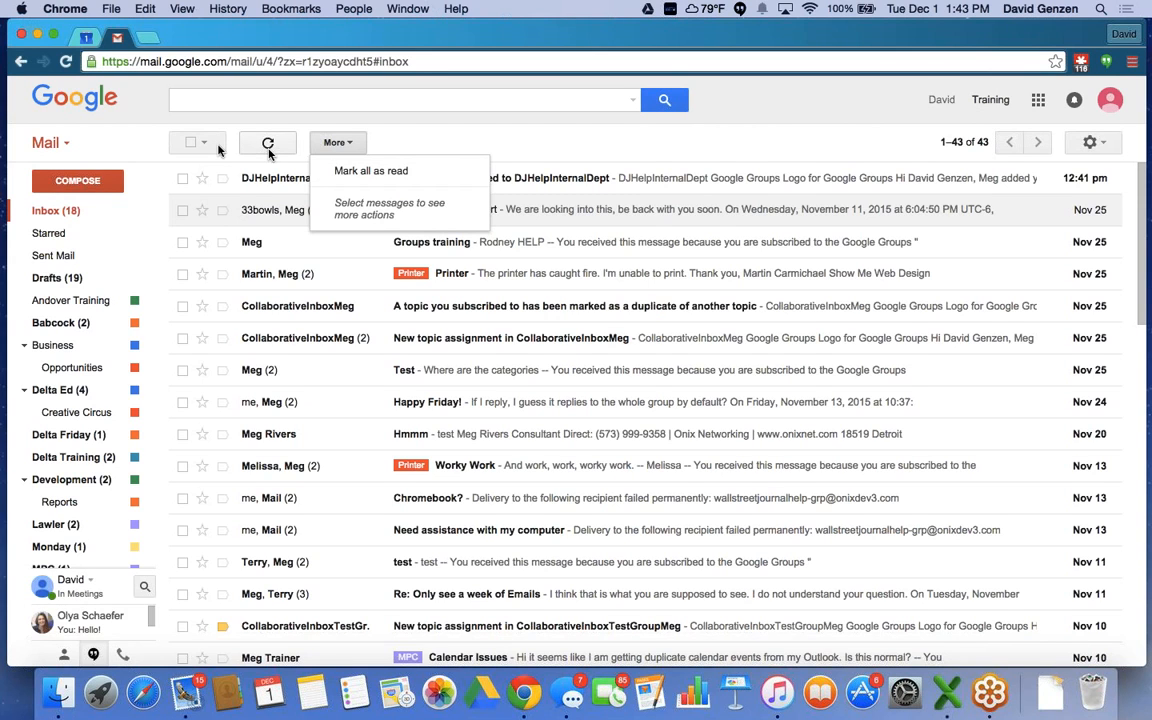
Tick the Groups training conversation in the inbox.
{"action": "left_click", "coordinate": [182, 243]}
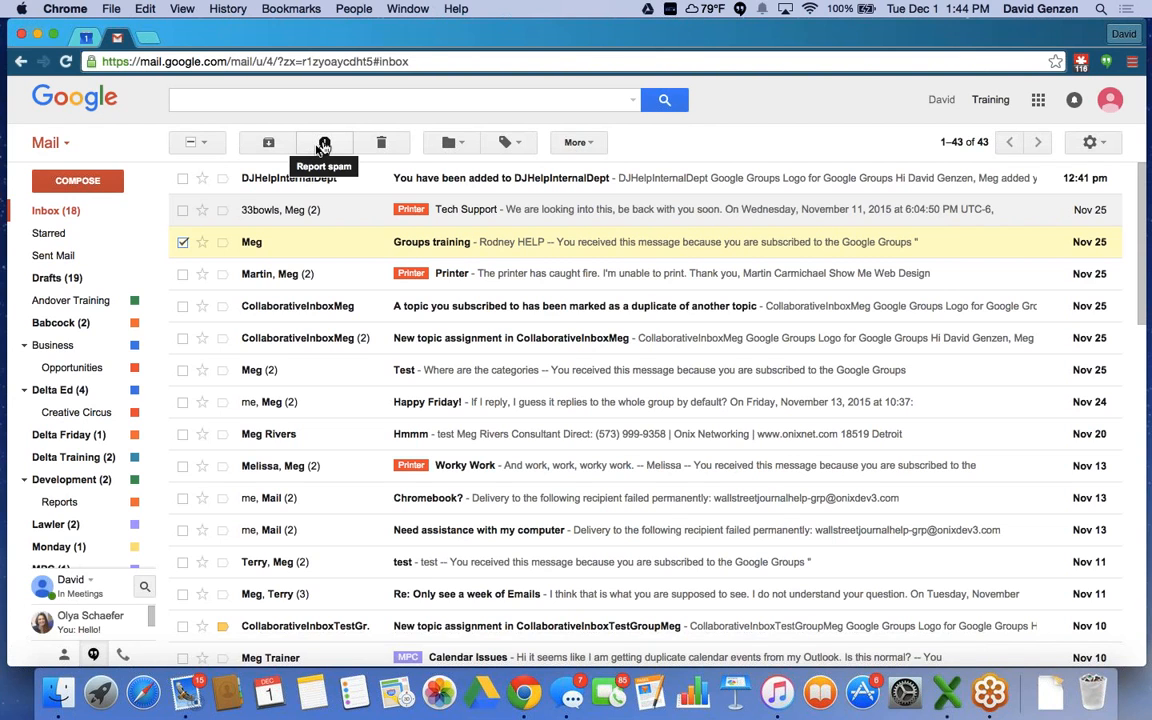
{"action": "scroll", "coordinate": [70, 500], "scroll_direction": "down", "scroll_amount": 3}
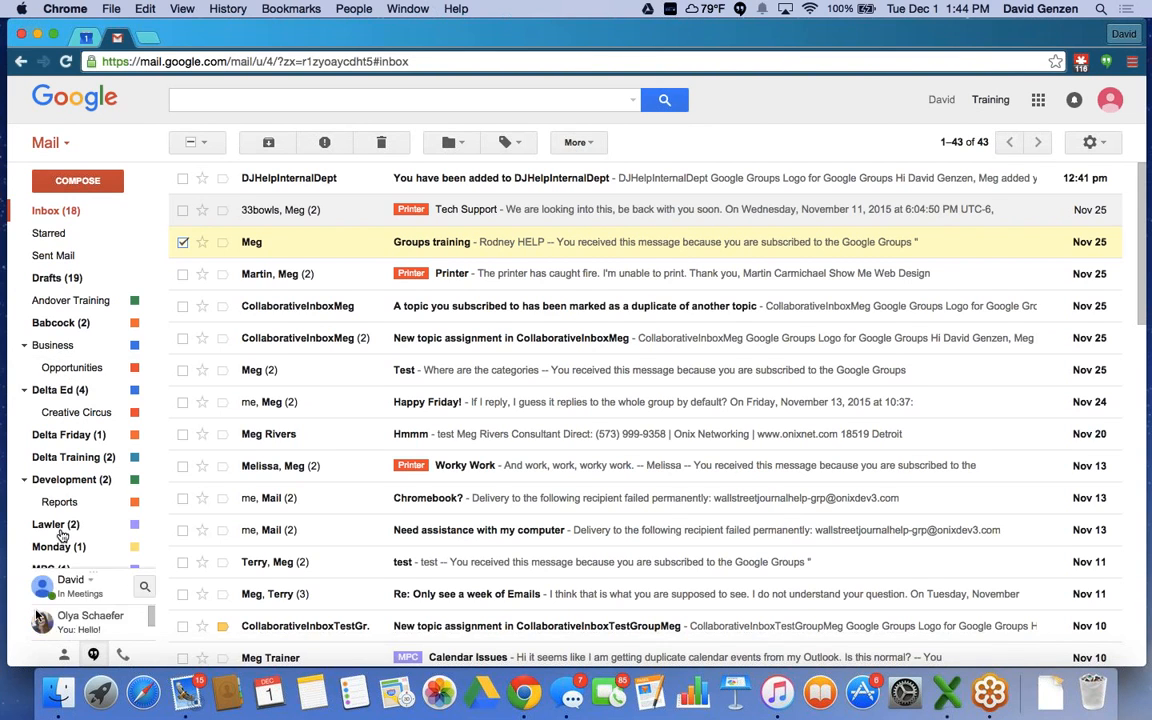
{"action": "scroll", "coordinate": [70, 504], "scroll_direction": "down", "scroll_amount": 2}
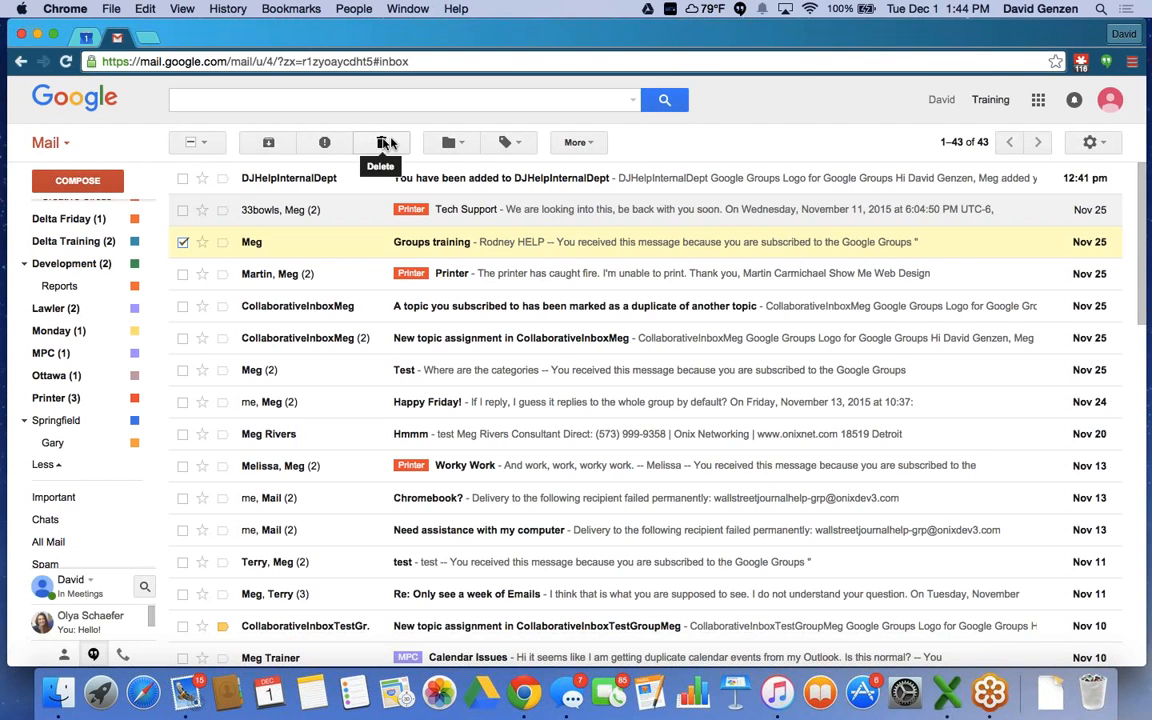
Move the Groups training conversation into the Andover Training label.
{"action": "left_click", "coordinate": [466, 146]}
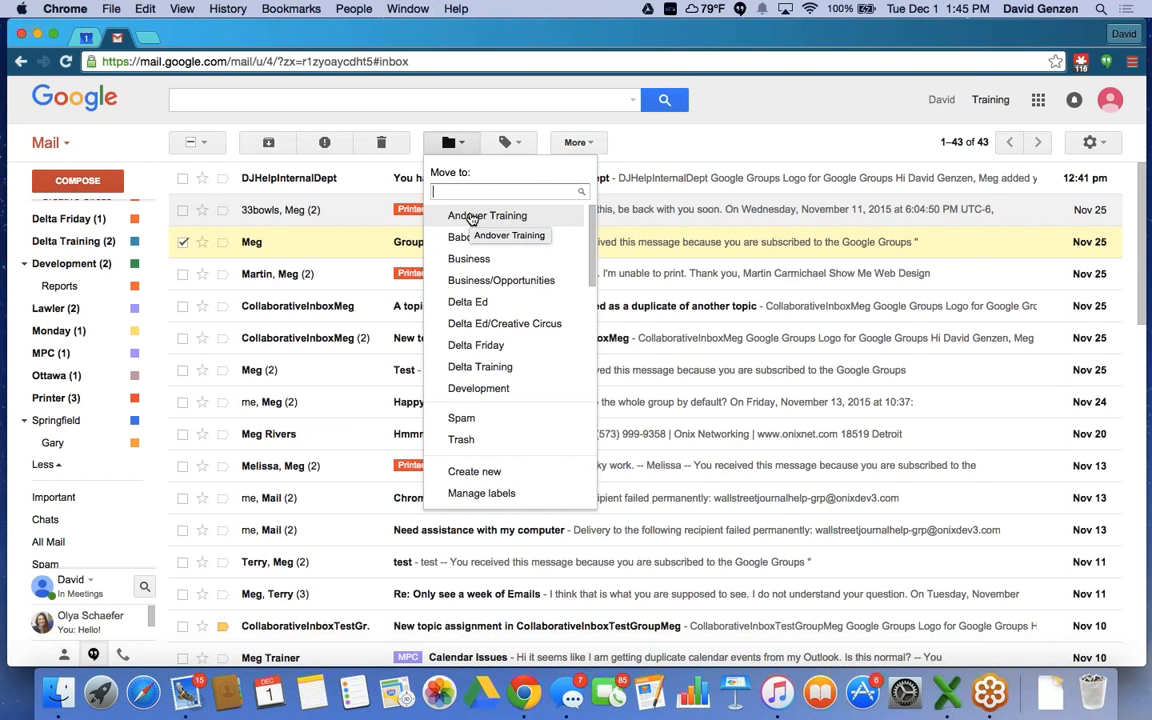
{"action": "left_click", "coordinate": [470, 217]}
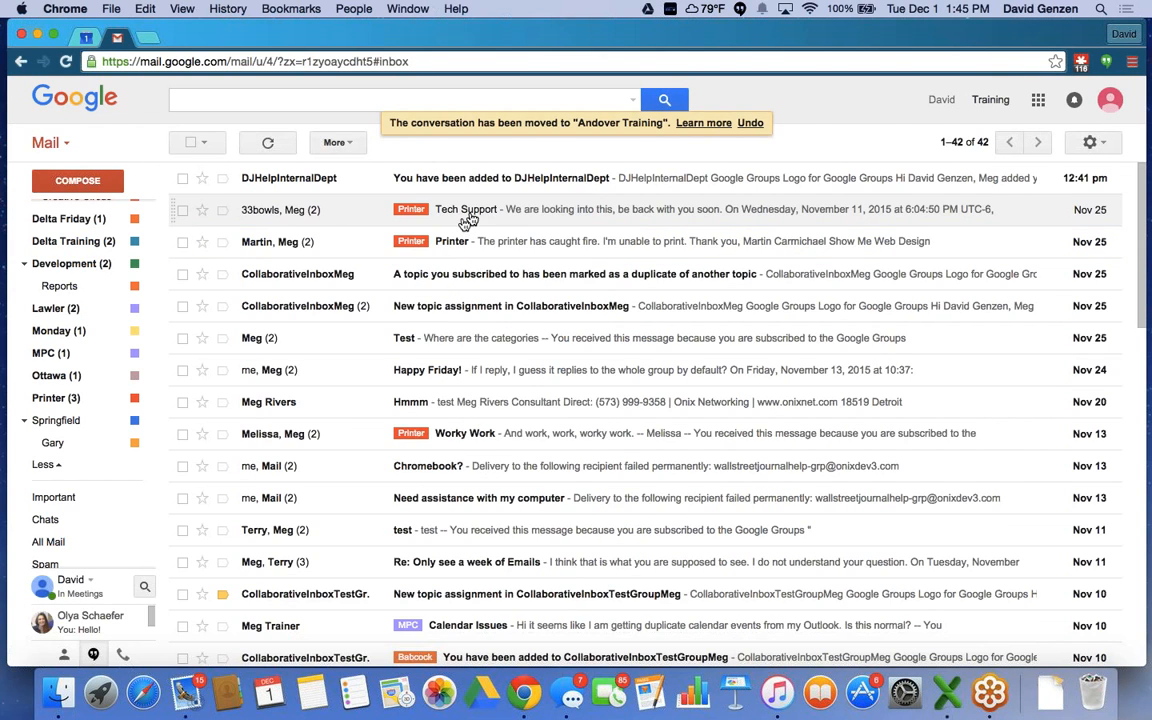
{"action": "scroll", "coordinate": [100, 320], "scroll_direction": "up", "scroll_amount": 5}
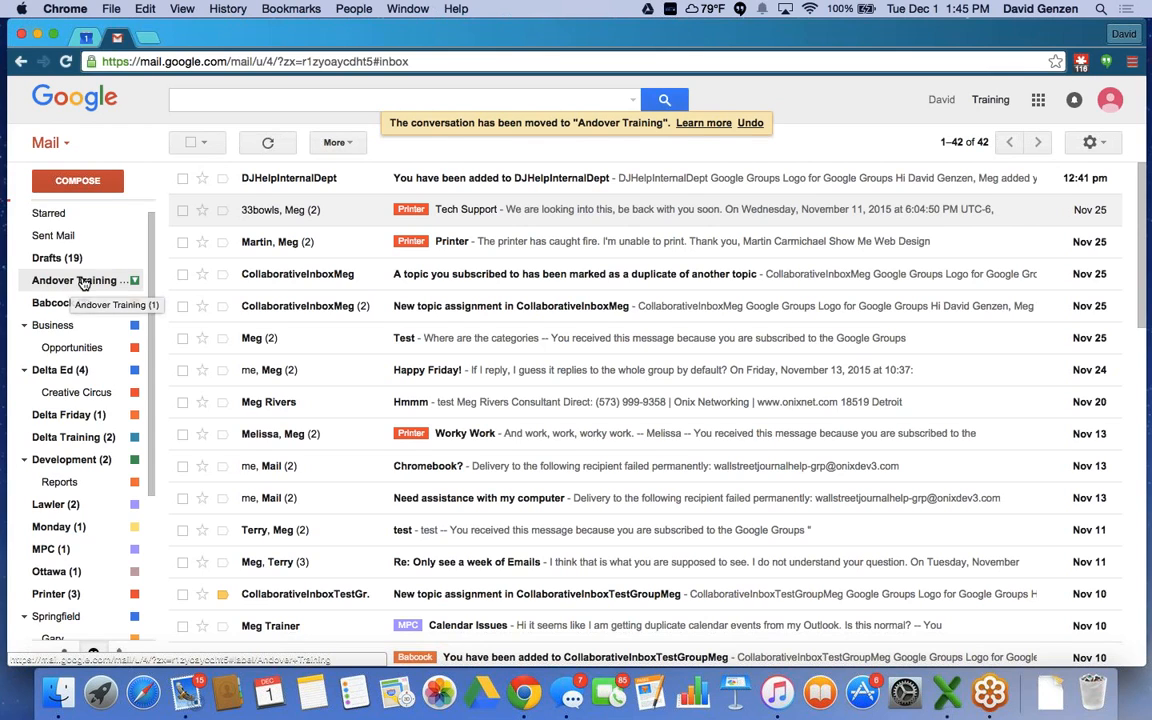
Tag the Hmmm conversation with Andover Training while keeping it in the inbox.
{"action": "left_click", "coordinate": [182, 404]}
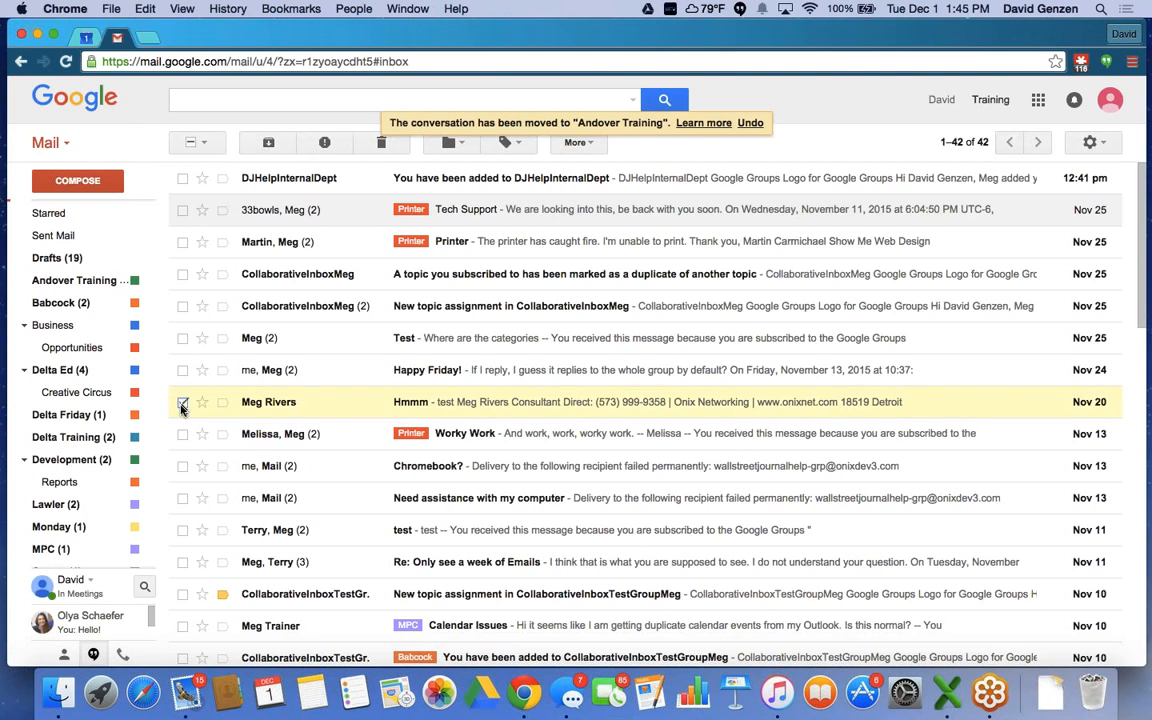
{"action": "left_click", "coordinate": [512, 148]}
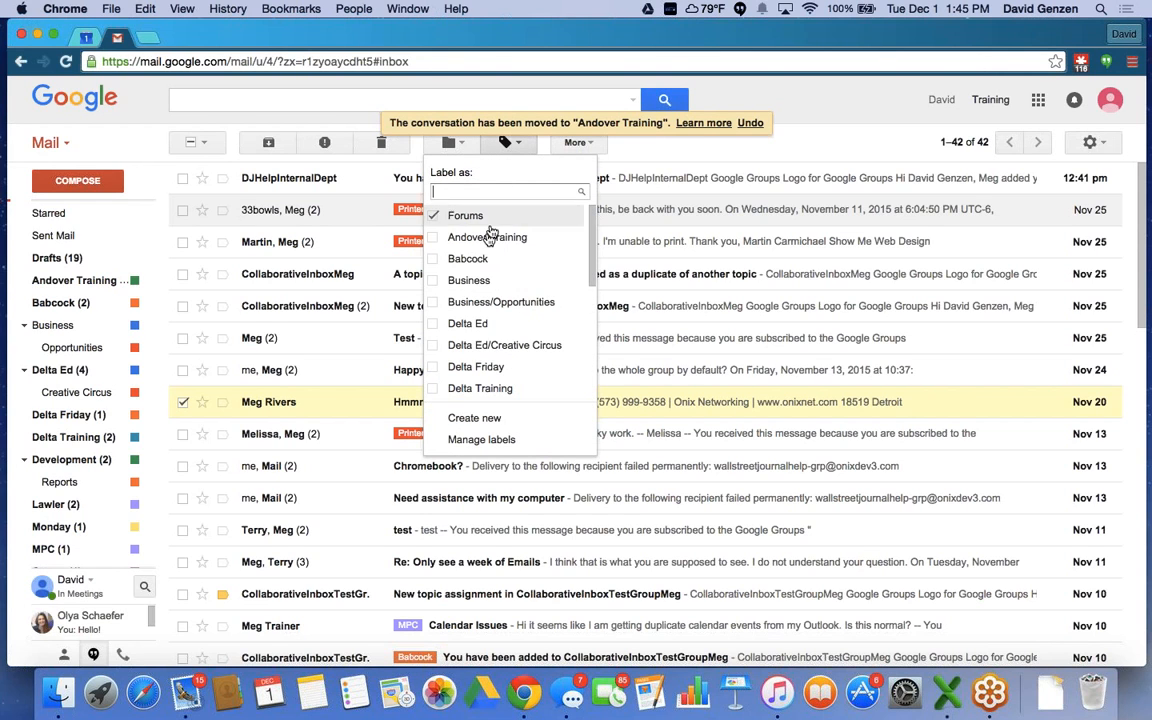
{"action": "left_click", "coordinate": [488, 238]}
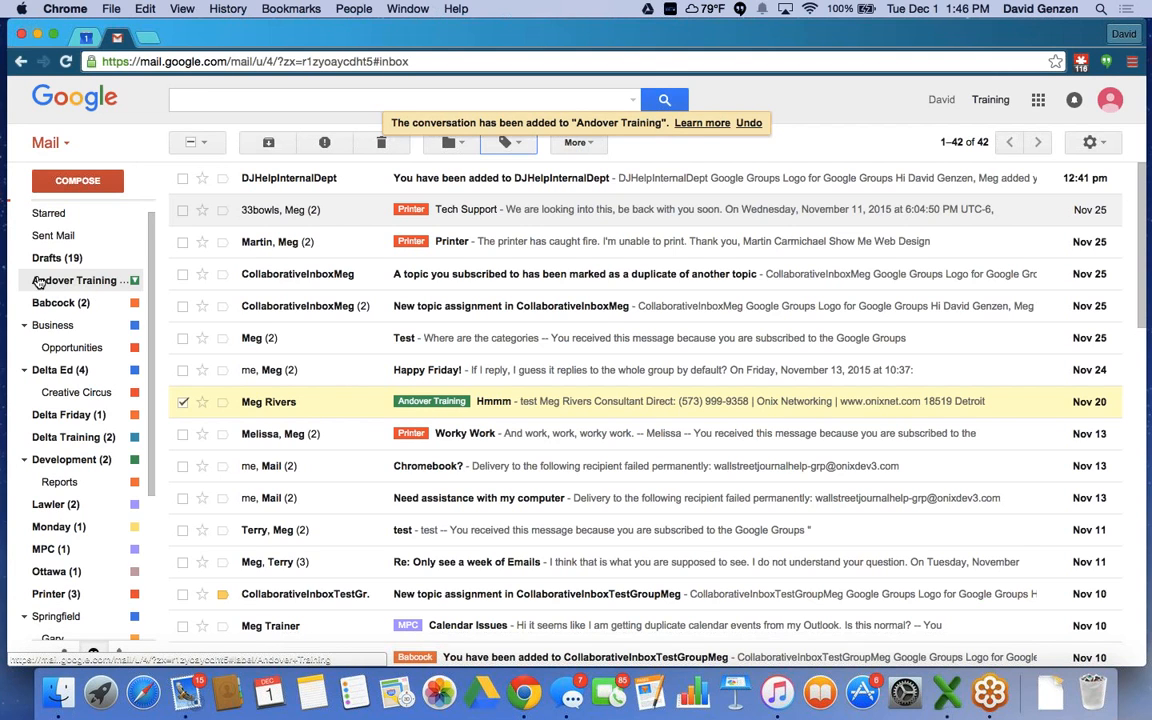
Open the Andover Training label to list its Groups training and Hmmm conversations.
{"action": "left_click", "coordinate": [87, 283]}
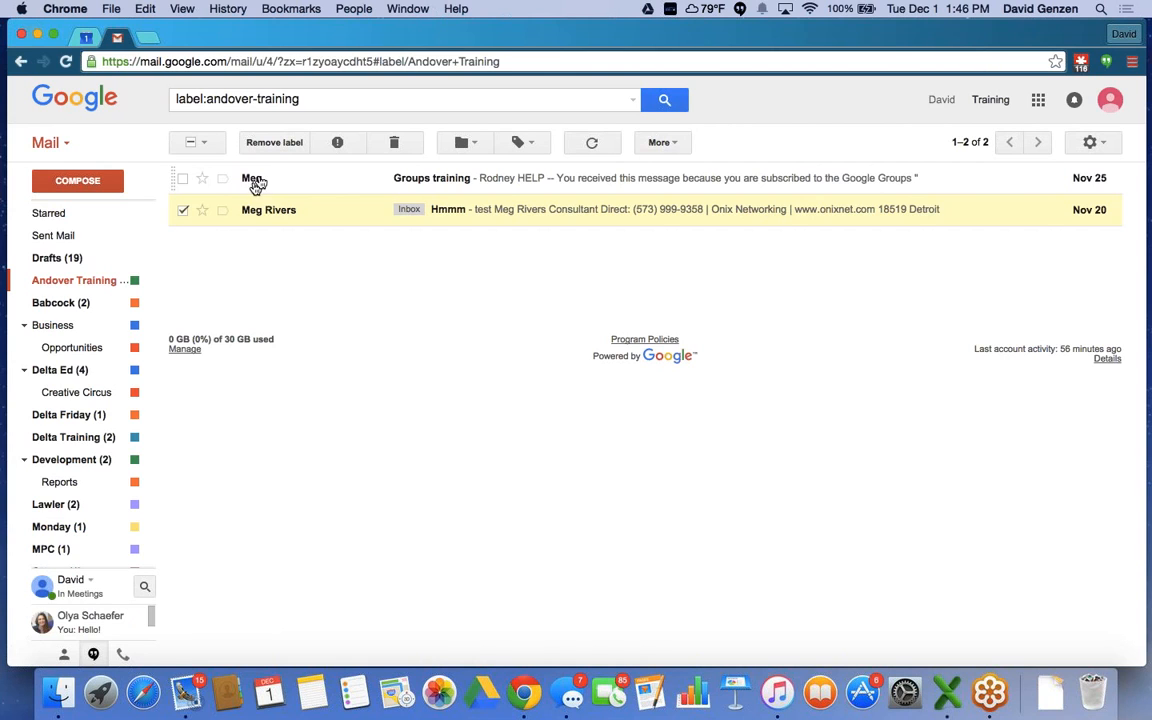
{"action": "mouse_move", "coordinate": [262, 212]}
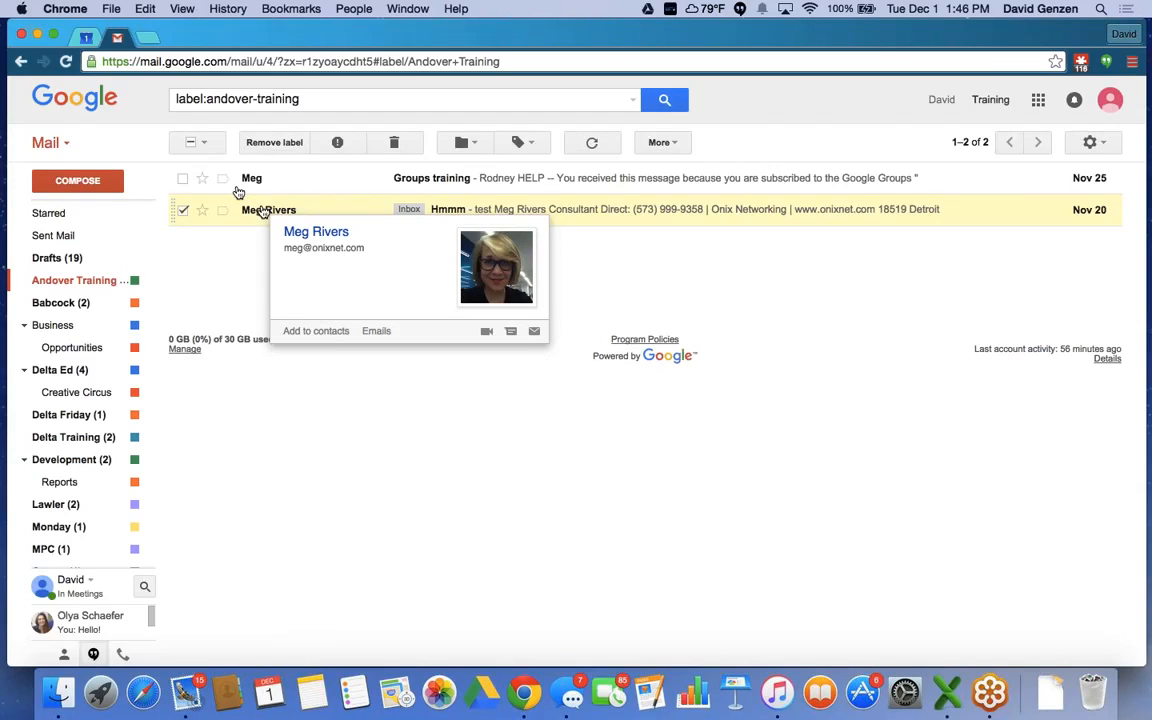
{"action": "mouse_move", "coordinate": [58, 289]}
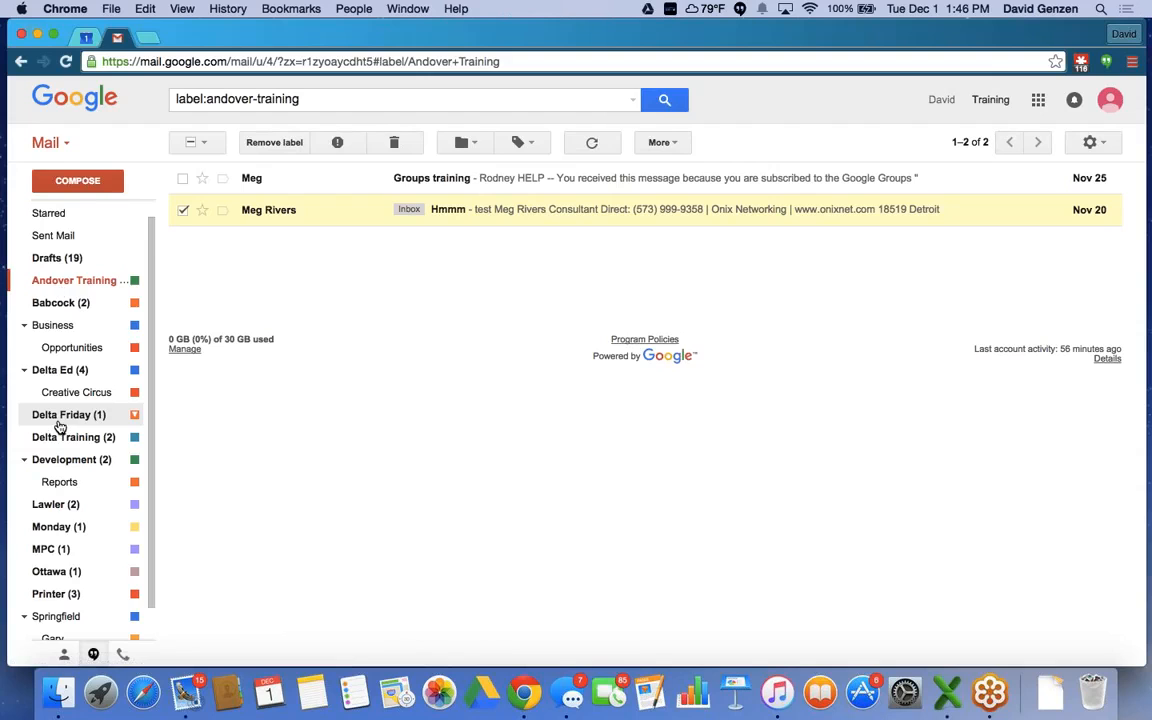
{"action": "scroll", "coordinate": [60, 427], "scroll_direction": "up", "scroll_amount": 1}
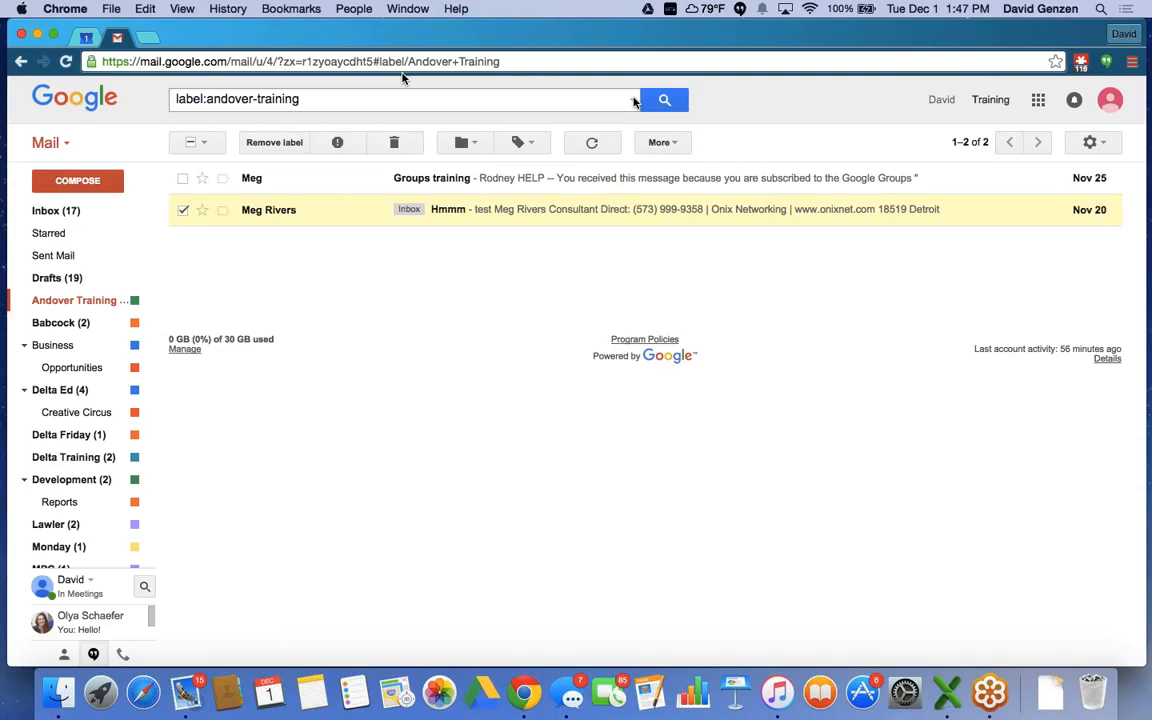
Replace the label search with 'Disney' and run it, finding no messages.
{"action": "left_click", "coordinate": [313, 98]}
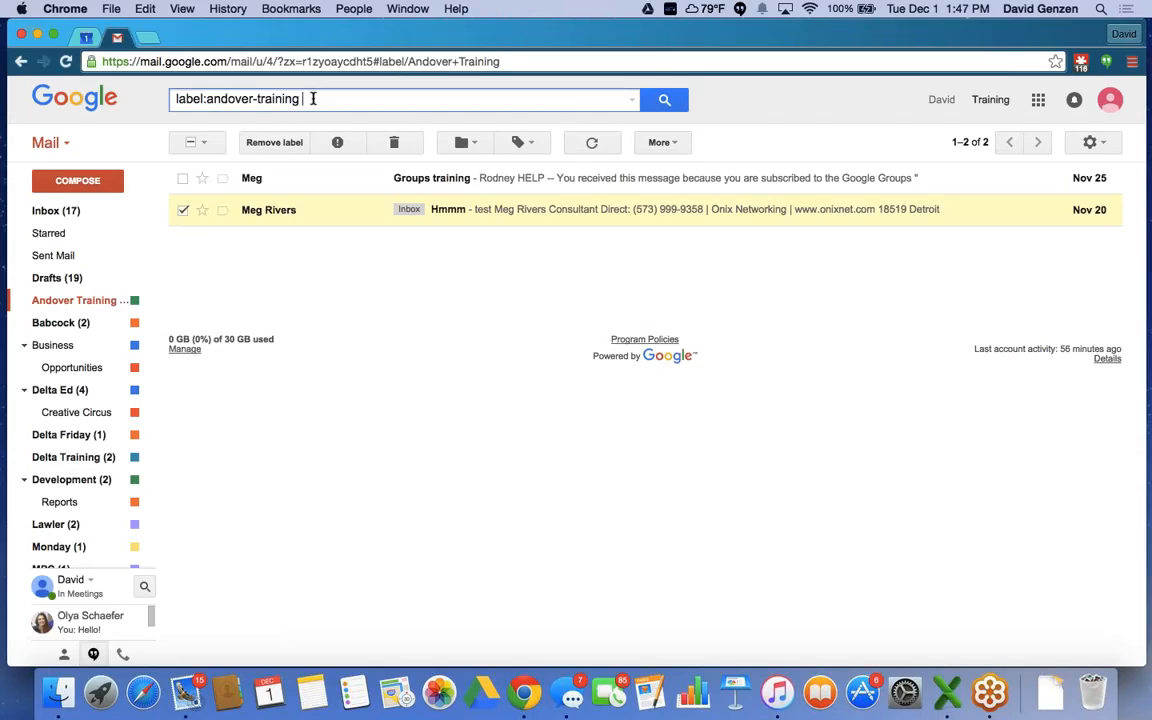
{"action": "key", "text": "BackSpace"}
{"action": "key", "text": "BackSpace"}
{"action": "key", "text": "BackSpace"}
{"action": "key", "text": "BackSpace"}
{"action": "key", "text": "BackSpace"}
{"action": "key", "text": "BackSpace"}
{"action": "key", "text": "BackSpace"}
{"action": "key", "text": "BackSpace"}
{"action": "key", "text": "BackSpace"}
{"action": "key", "text": "BackSpace"}
{"action": "key", "text": "BackSpace"}
{"action": "key", "text": "BackSpace"}
{"action": "key", "text": "BackSpace"}
{"action": "key", "text": "BackSpace"}
{"action": "key", "text": "BackSpace"}
{"action": "key", "text": "BackSpace"}
{"action": "key", "text": "BackSpace"}
{"action": "key", "text": "BackSpace"}
{"action": "key", "text": "BackSpace"}
{"action": "key", "text": "BackSpace"}
{"action": "key", "text": "BackSpace"}
{"action": "key", "text": "BackSpace"}
{"action": "key", "text": "BackSpace"}
{"action": "type", "text": "D"}
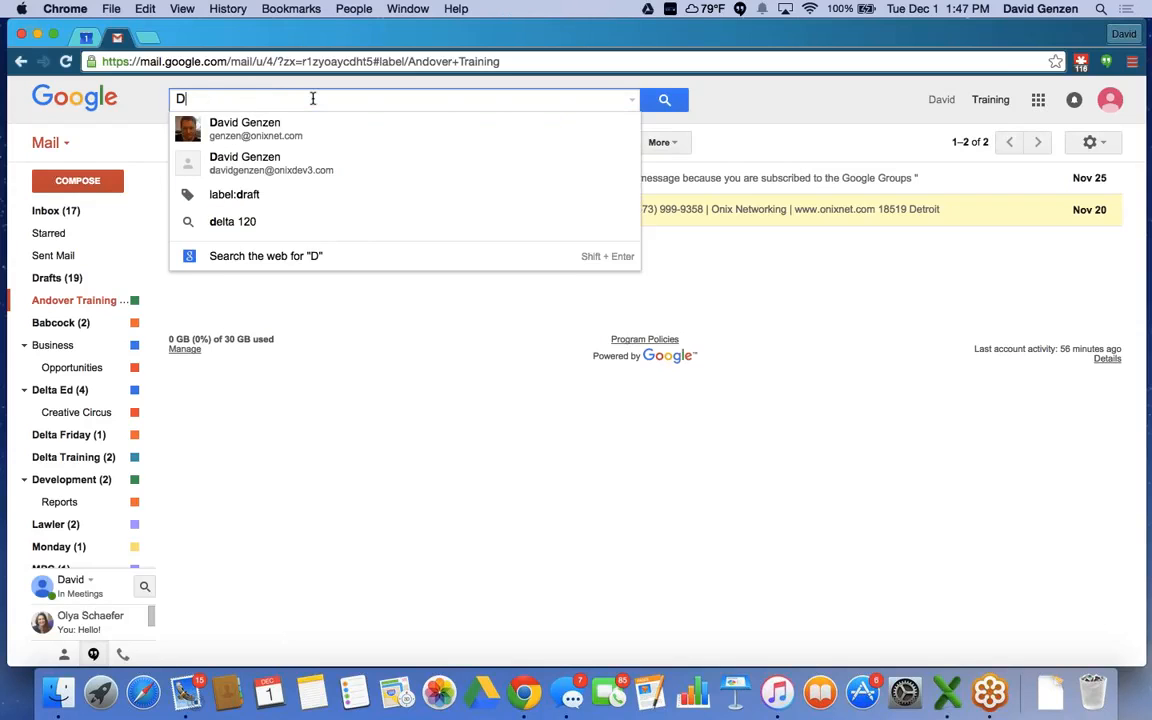
{"action": "type", "text": "isne"}
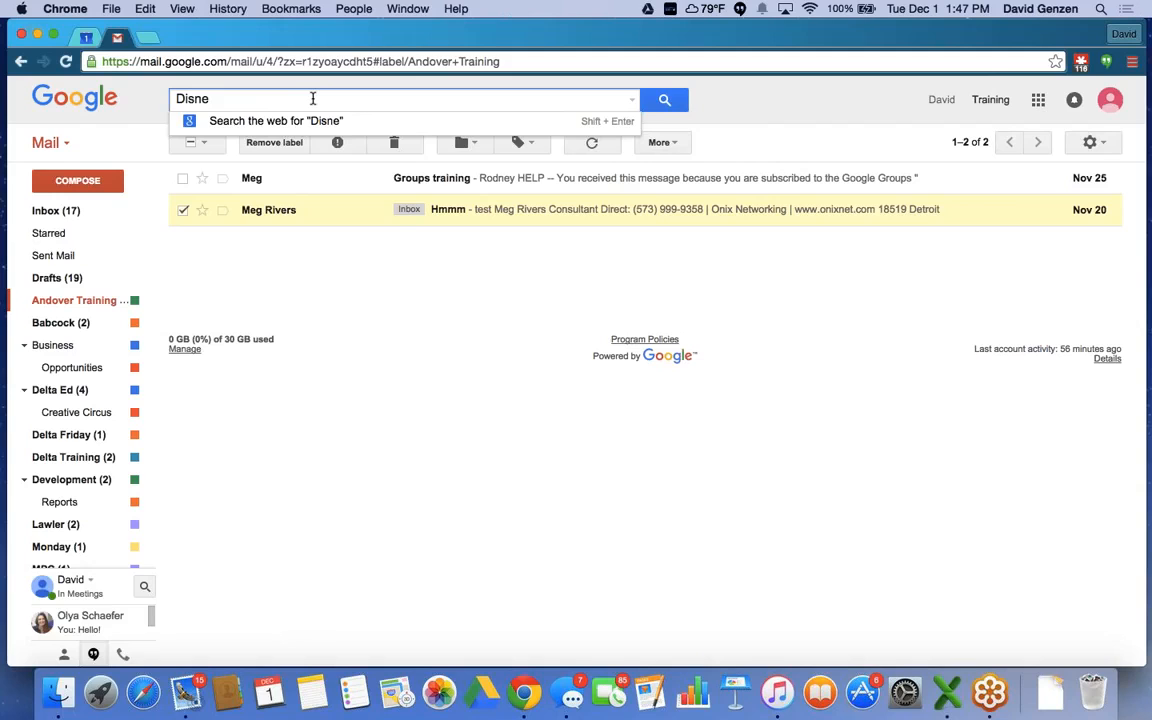
{"action": "type", "text": "y"}
{"action": "key", "text": "Return"}
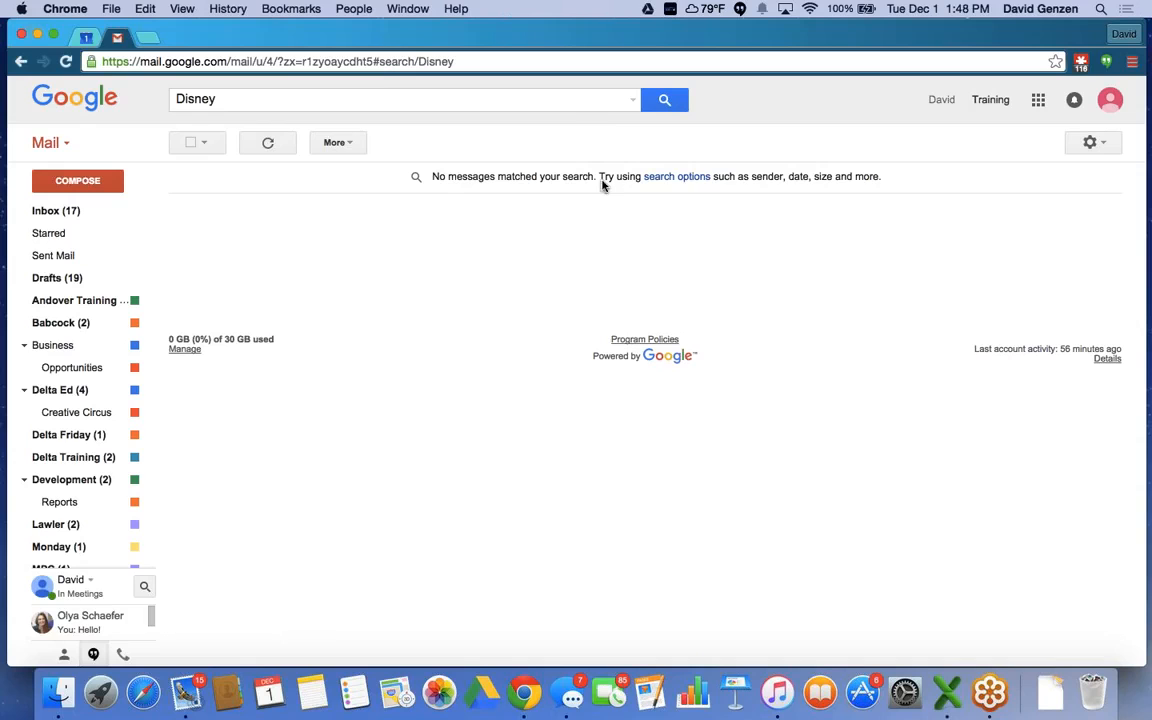
Replace the search text with a contact's first name.
{"action": "left_click", "coordinate": [216, 98]}
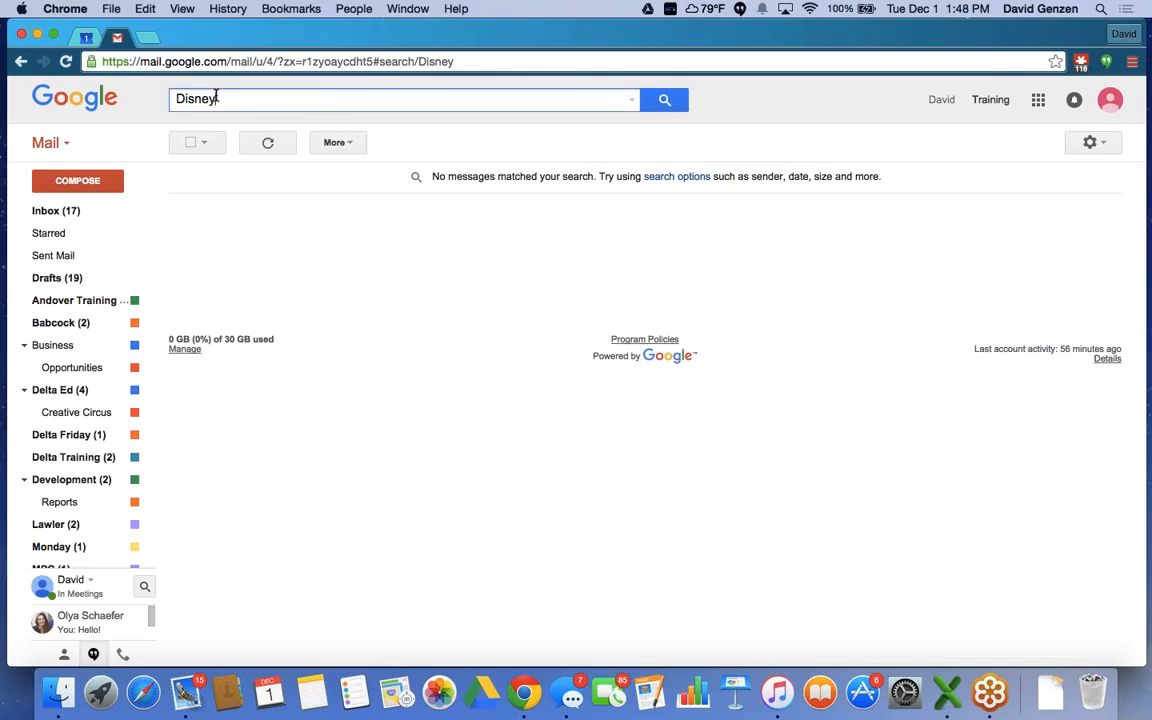
{"action": "left_click_drag", "start_coordinate": [216, 98], "coordinate": [172, 96]}
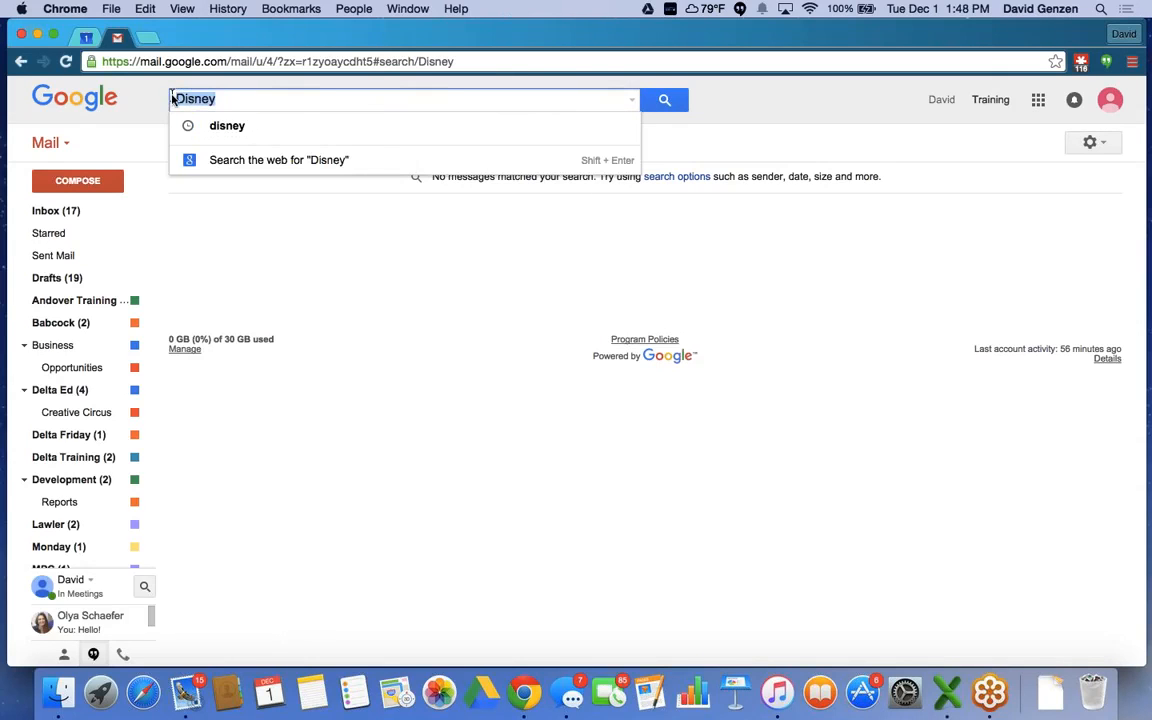
{"action": "type", "text": "Meg"}
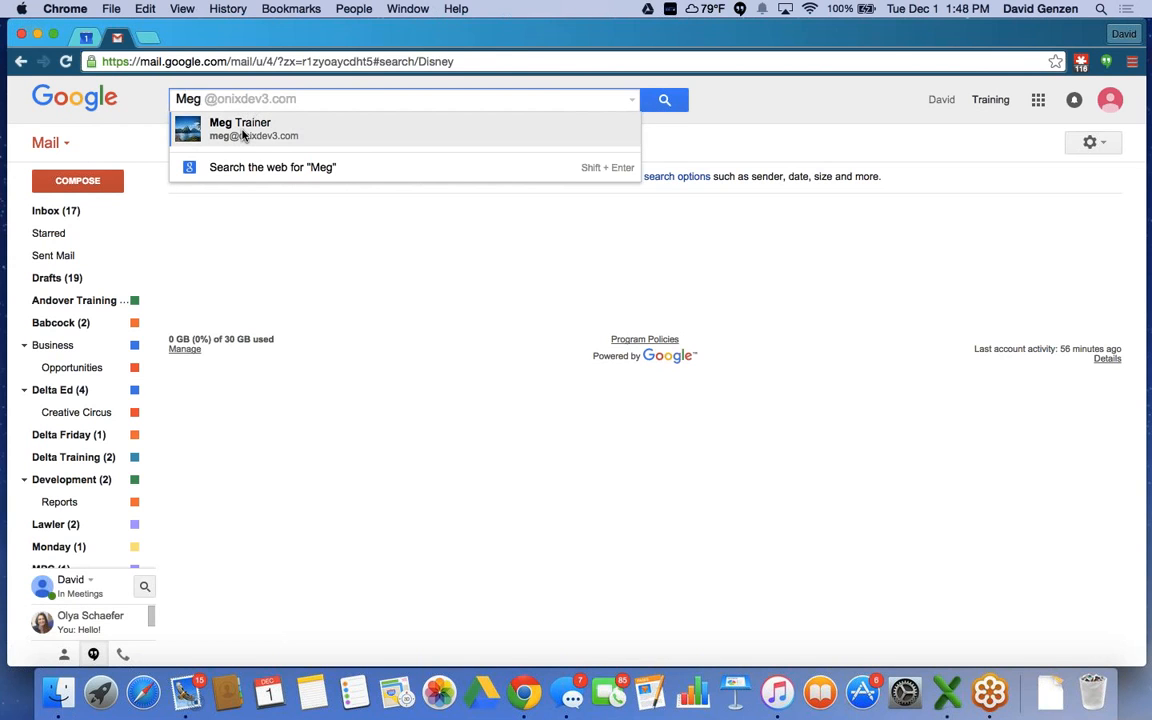
{"action": "left_click", "coordinate": [243, 136]}
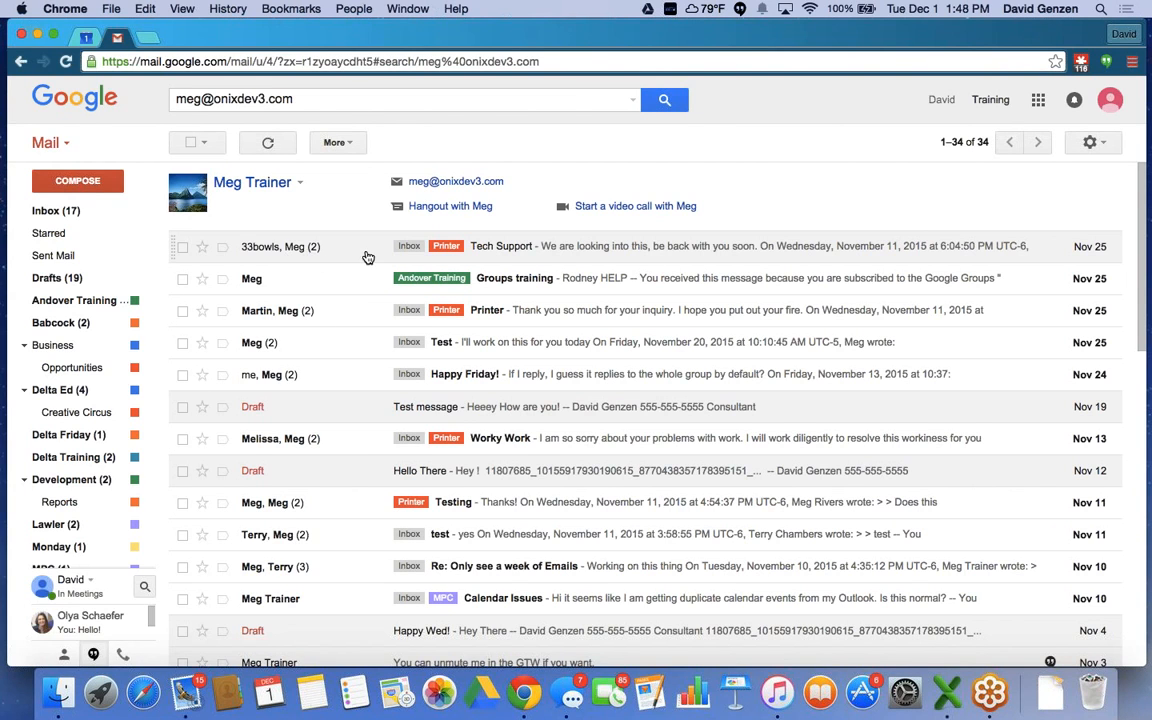
{"action": "scroll", "coordinate": [368, 258], "scroll_direction": "down", "scroll_amount": 3}
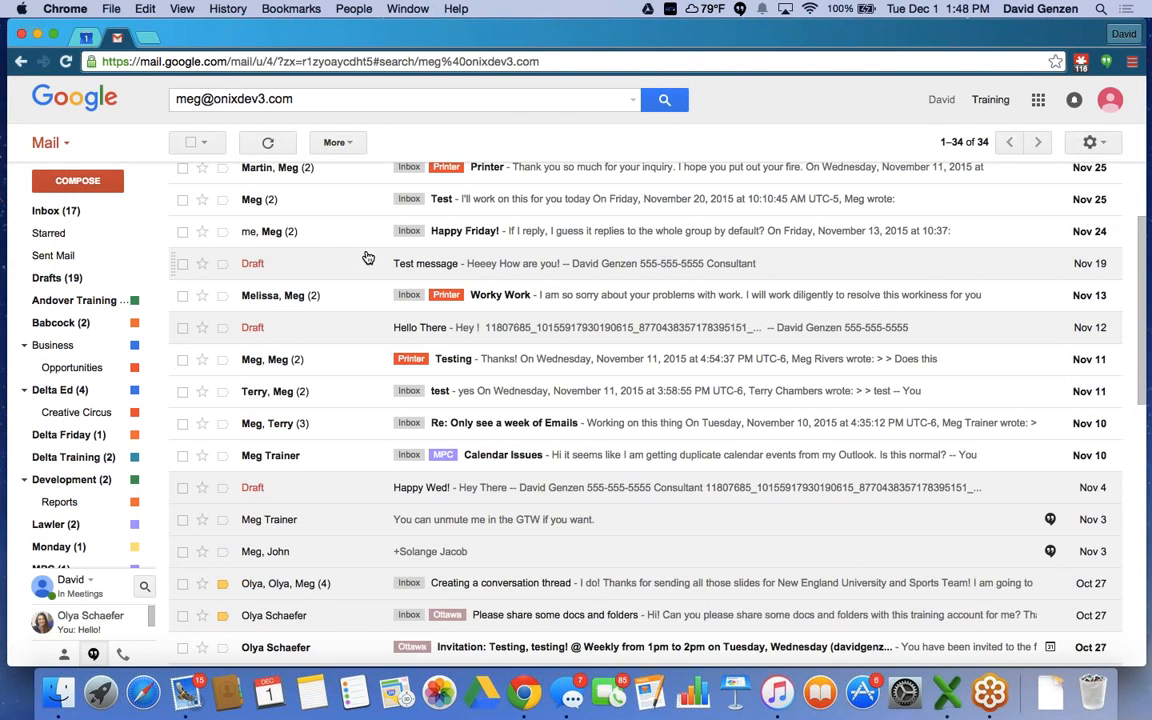
{"action": "scroll", "coordinate": [368, 258], "scroll_direction": "up", "scroll_amount": 3}
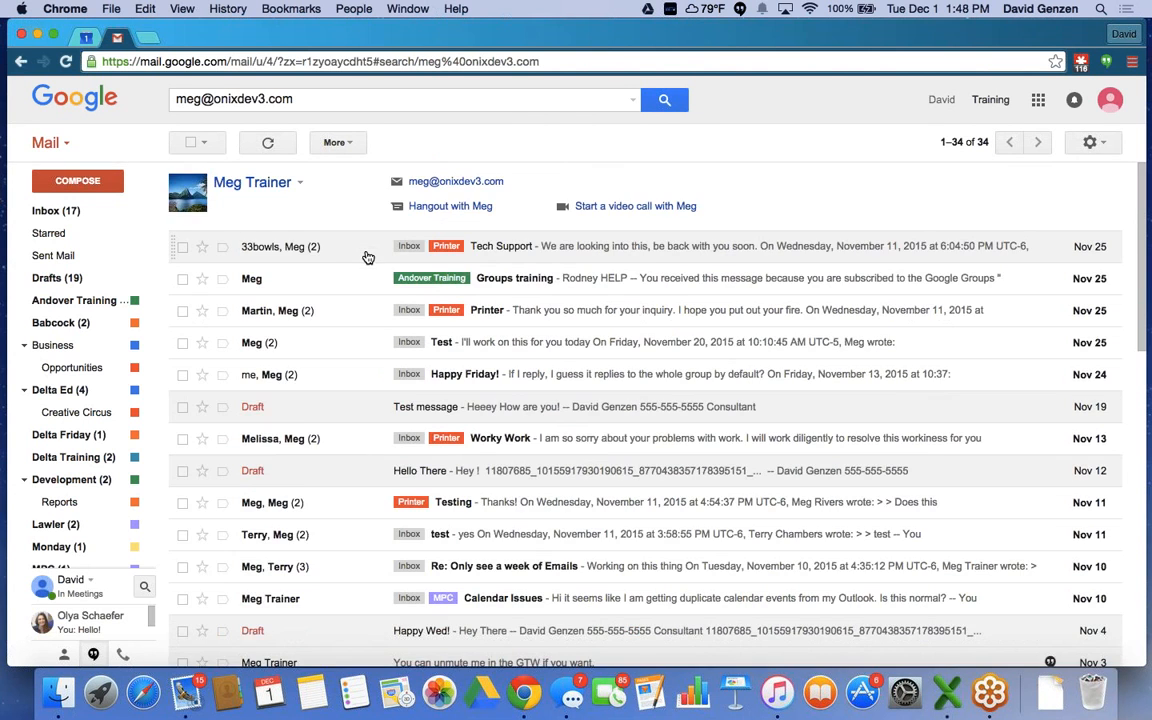
{"action": "scroll", "coordinate": [368, 258], "scroll_direction": "down", "scroll_amount": 4}
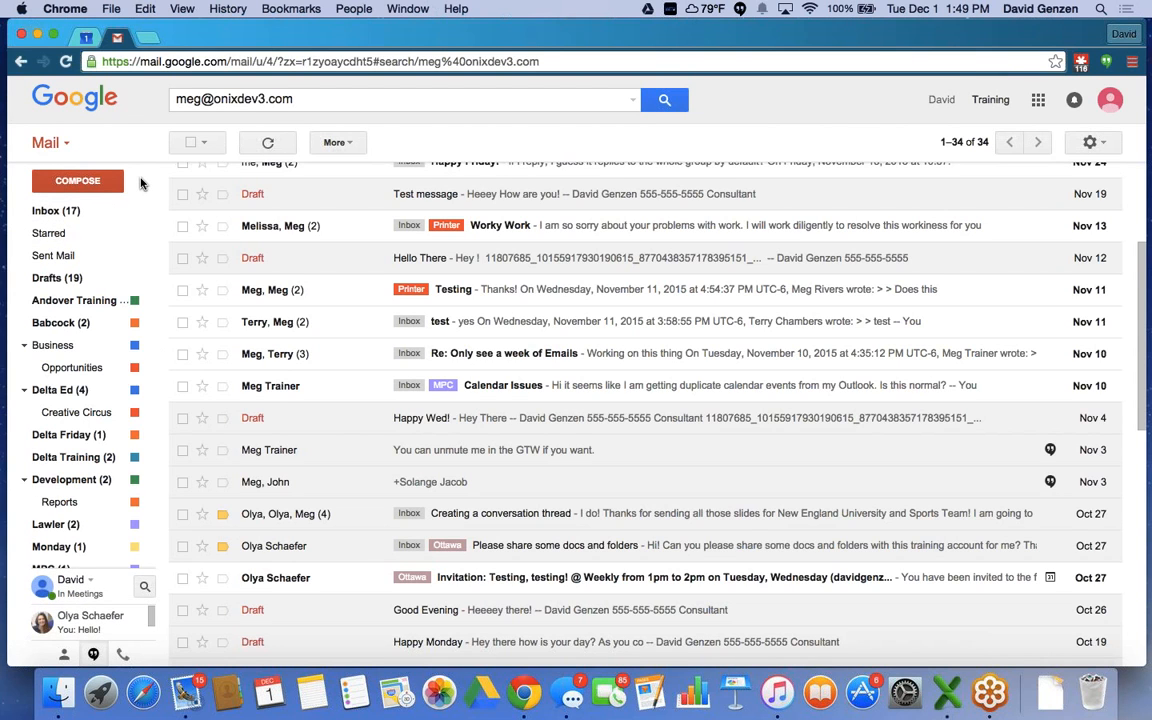
Return to the inbox, select all conversations, then clear the selection.
{"action": "left_click", "coordinate": [52, 219]}
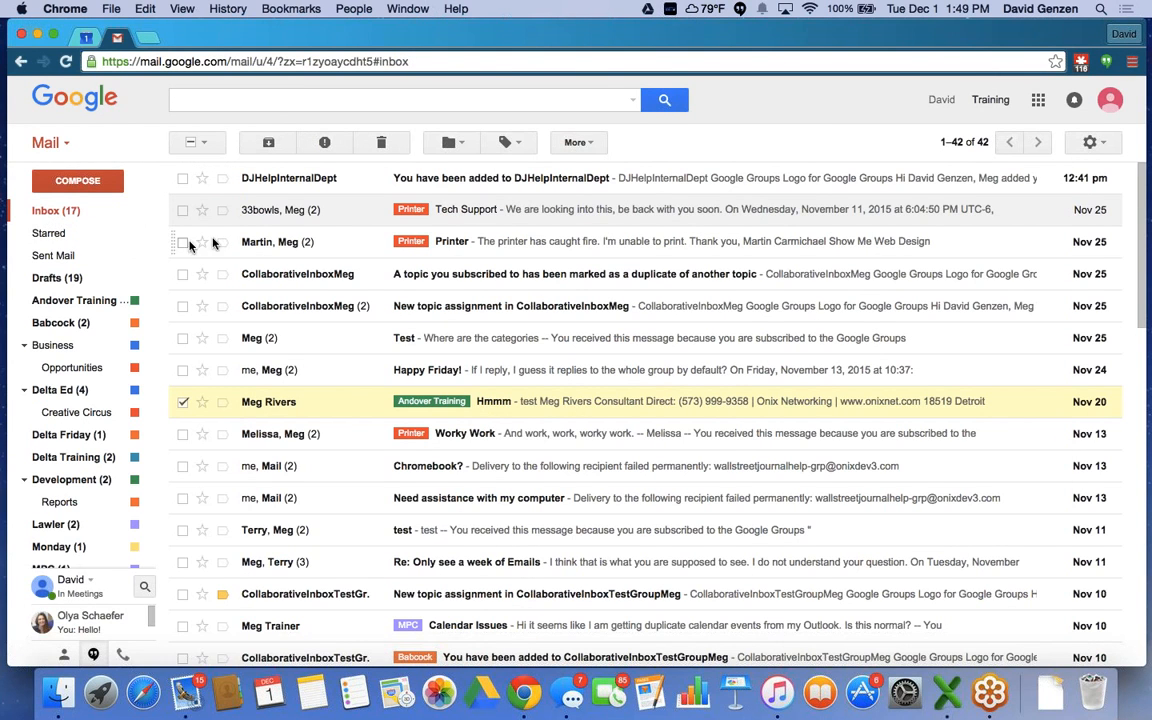
{"action": "left_click", "coordinate": [205, 147]}
{"action": "left_click", "coordinate": [203, 172]}
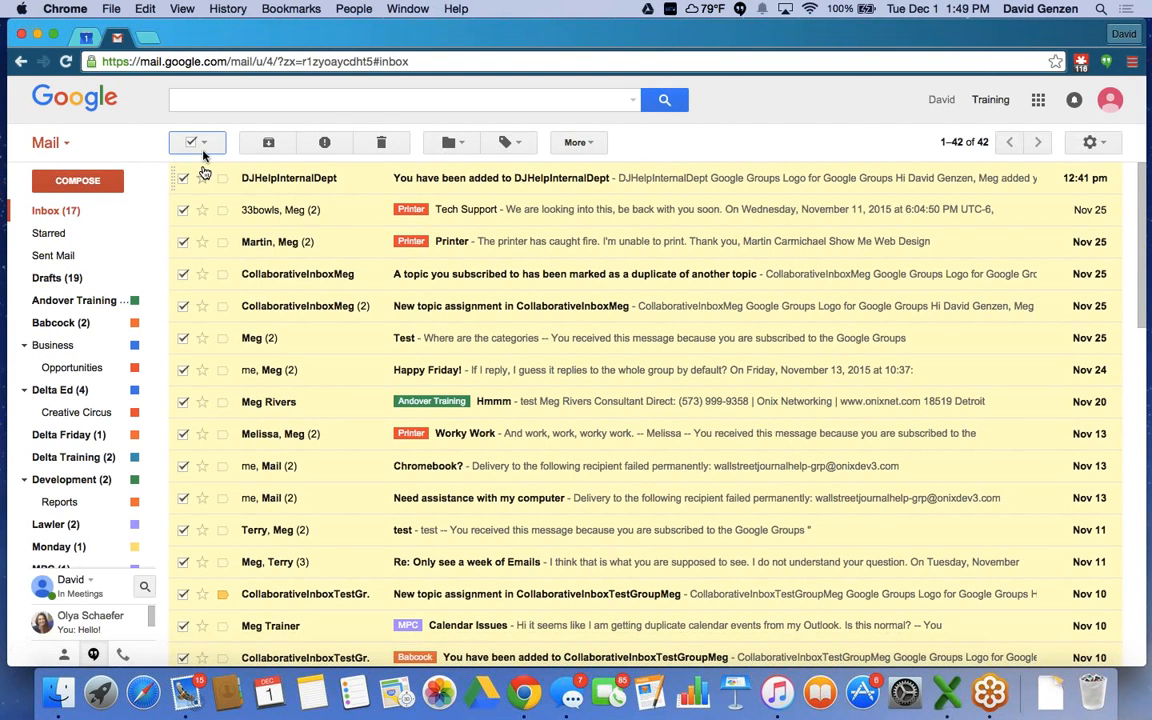
{"action": "left_click", "coordinate": [205, 147]}
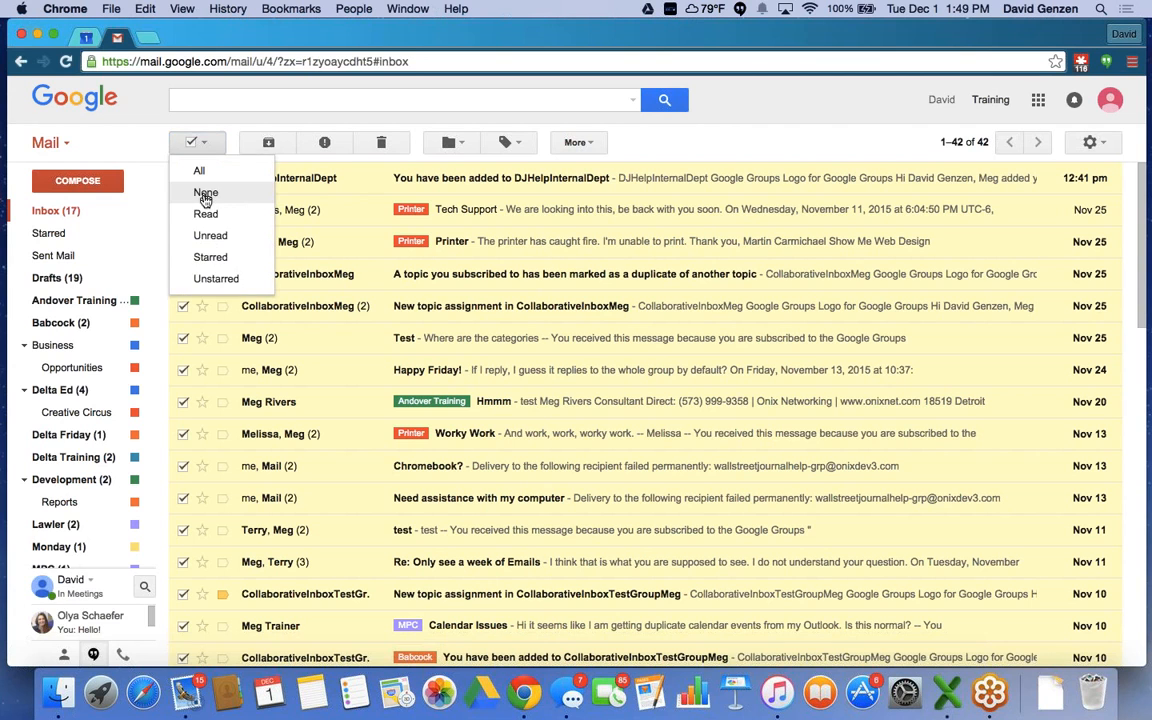
{"action": "left_click", "coordinate": [204, 190]}
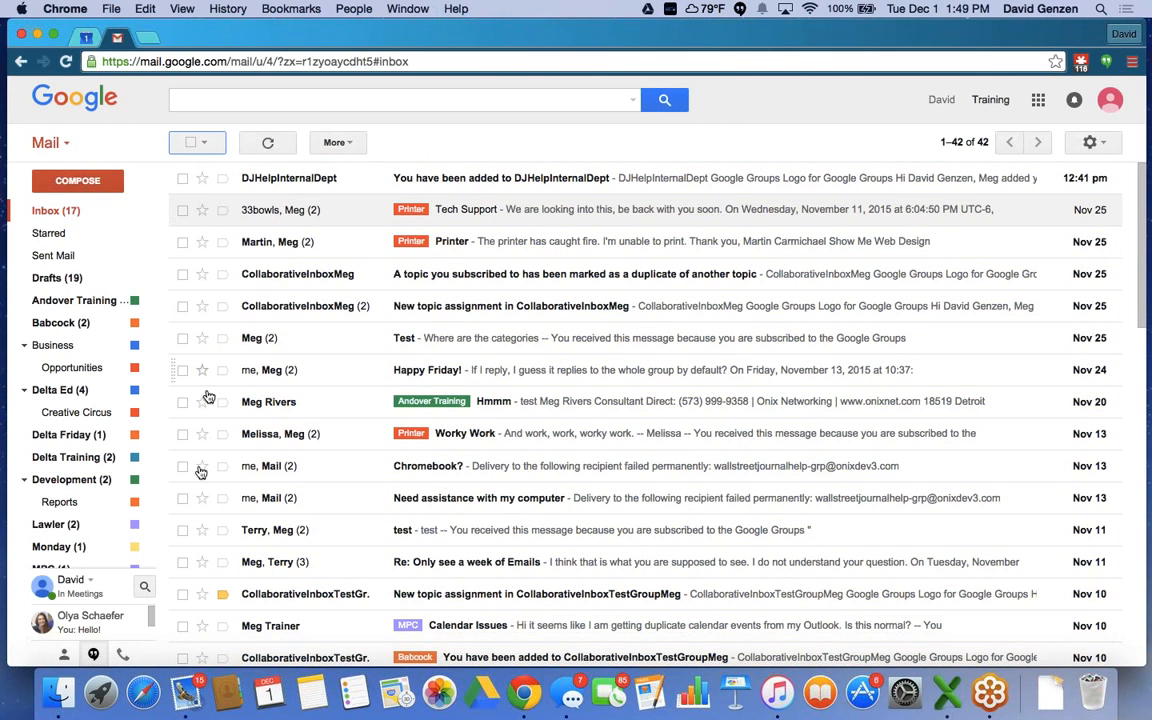
Label the duplicate-topic notification Andover Training and move the DJHelpInternalDept conversation into it.
{"action": "mouse_move", "coordinate": [141, 247]}
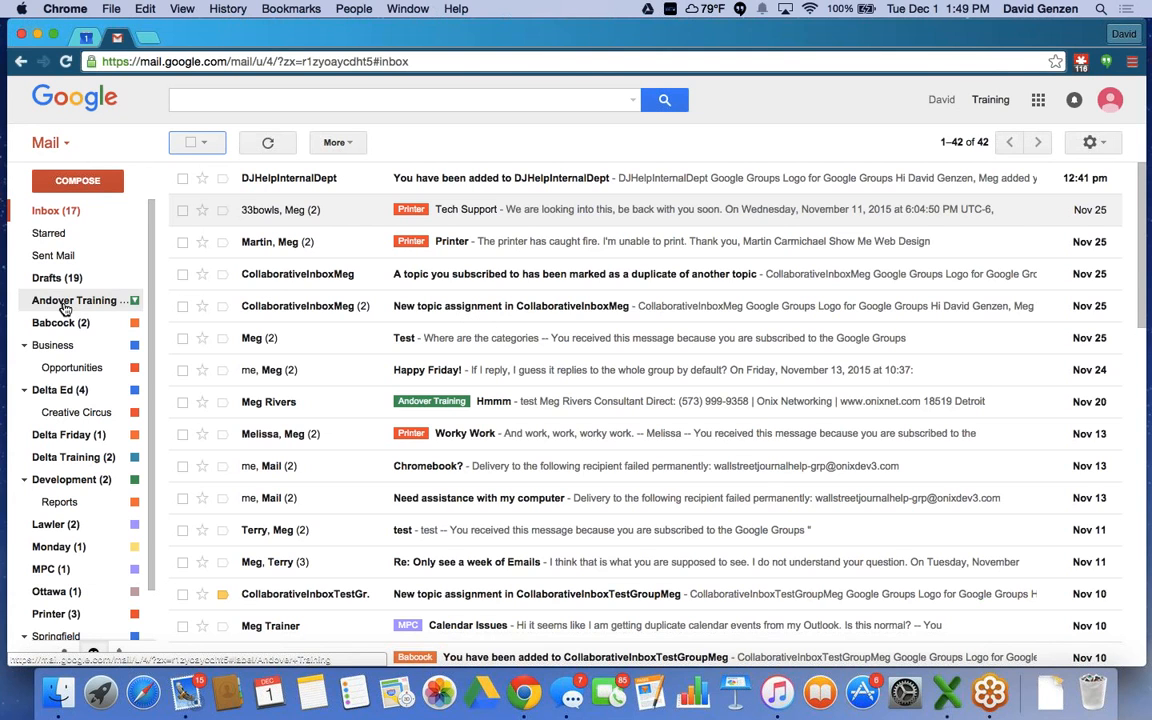
{"action": "left_click_drag", "start_coordinate": [64, 301], "coordinate": [78, 308]}
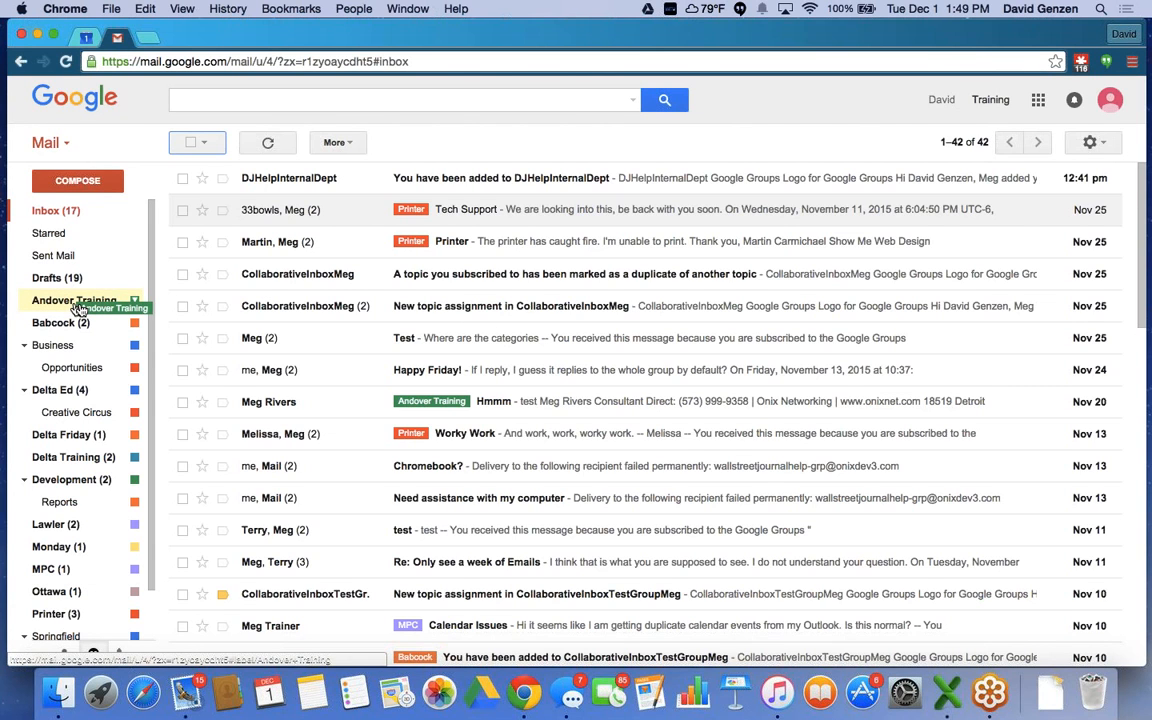
{"action": "left_click_drag", "start_coordinate": [78, 308], "coordinate": [284, 279]}
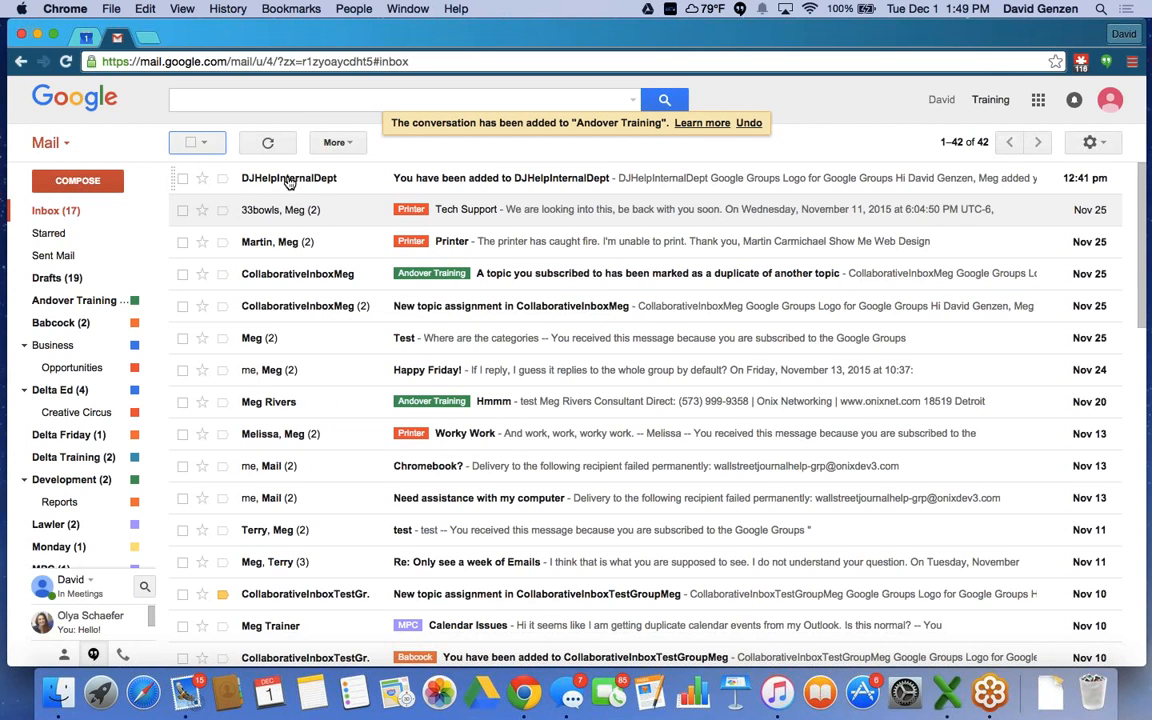
{"action": "left_click_drag", "start_coordinate": [288, 185], "coordinate": [50, 302]}
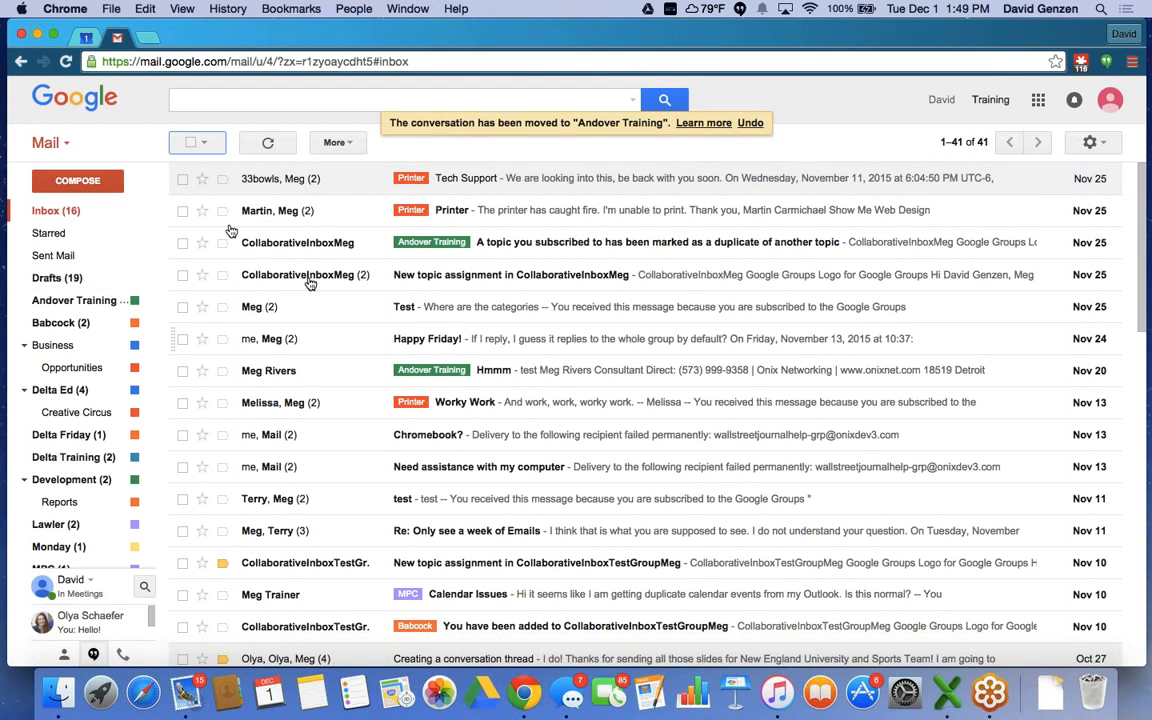
{"action": "mouse_move", "coordinate": [113, 285]}
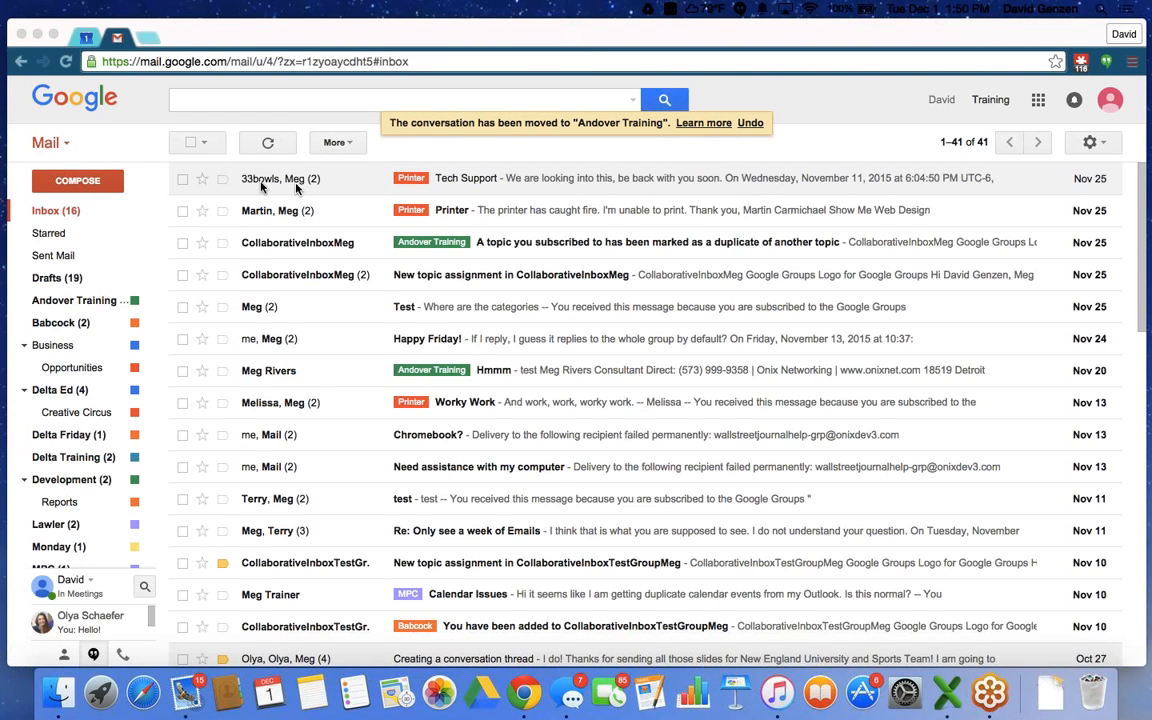
Start a new message, try full-screen and back, then pop it out into its own window.
{"action": "left_click", "coordinate": [70, 181]}
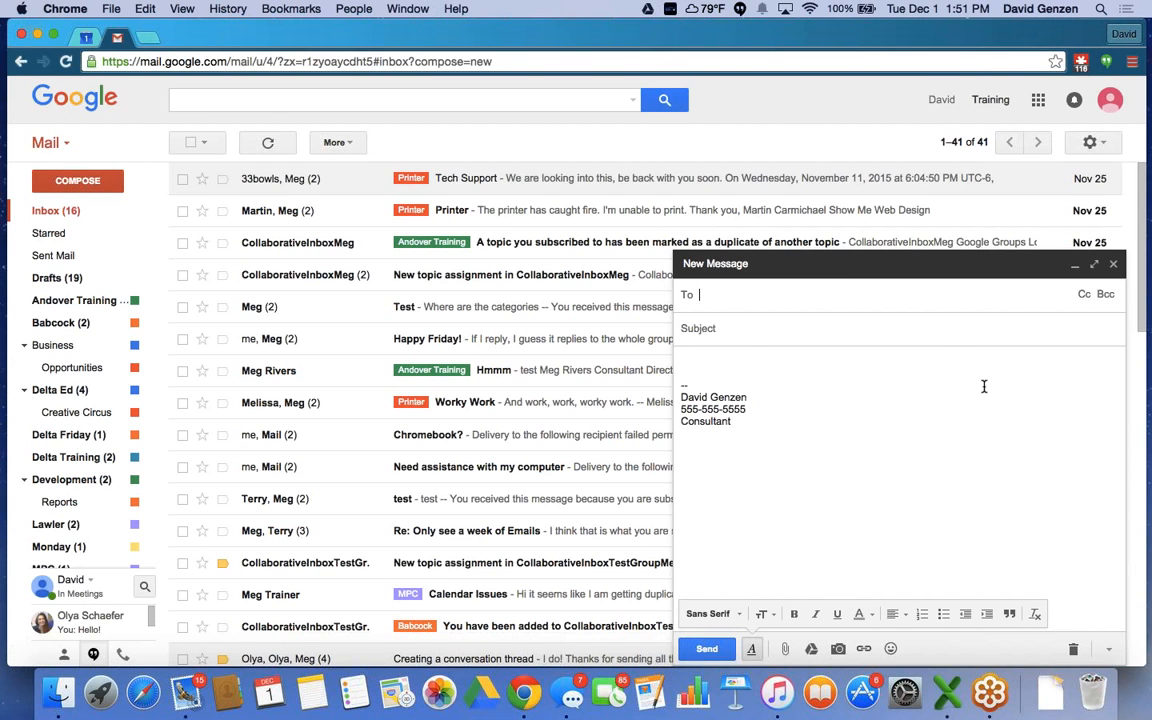
{"action": "left_click", "coordinate": [1094, 264]}
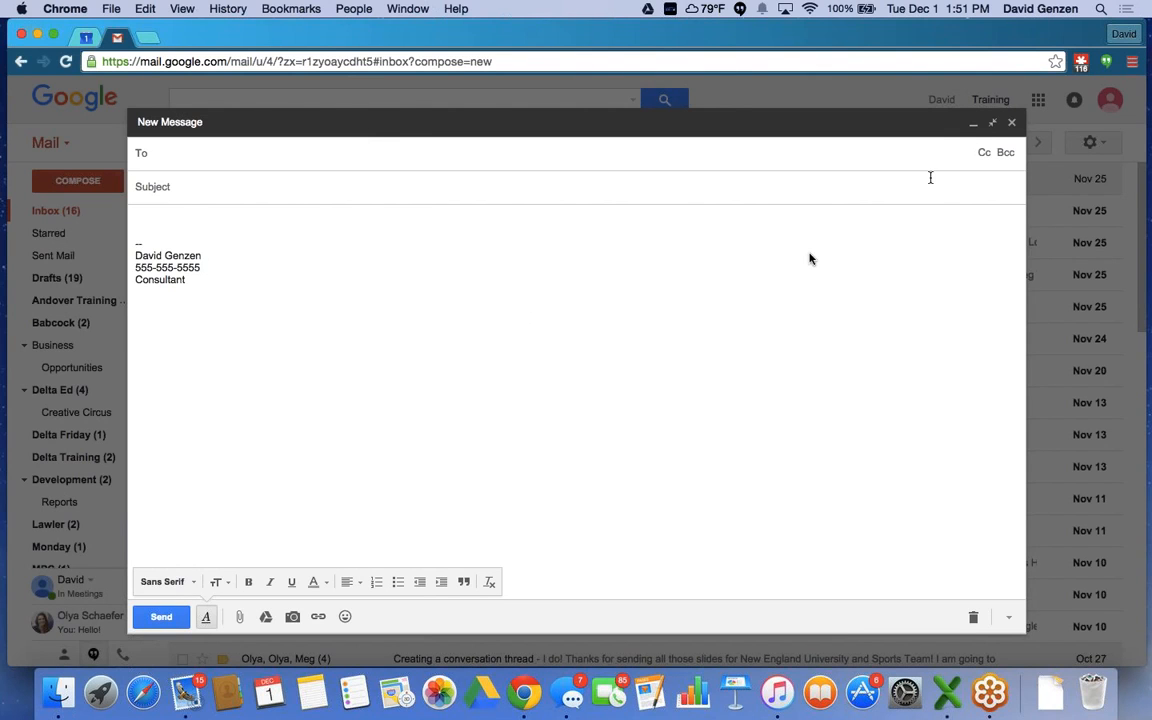
{"action": "left_click", "coordinate": [992, 122]}
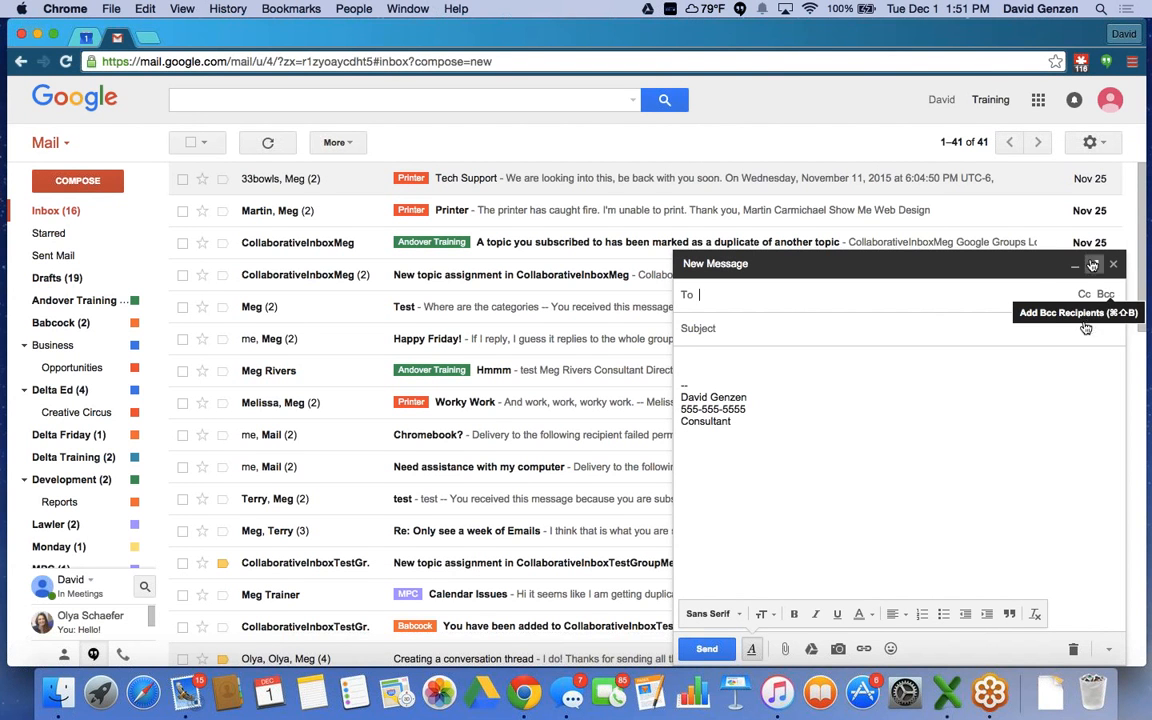
{"action": "left_click", "coordinate": [1095, 265]}
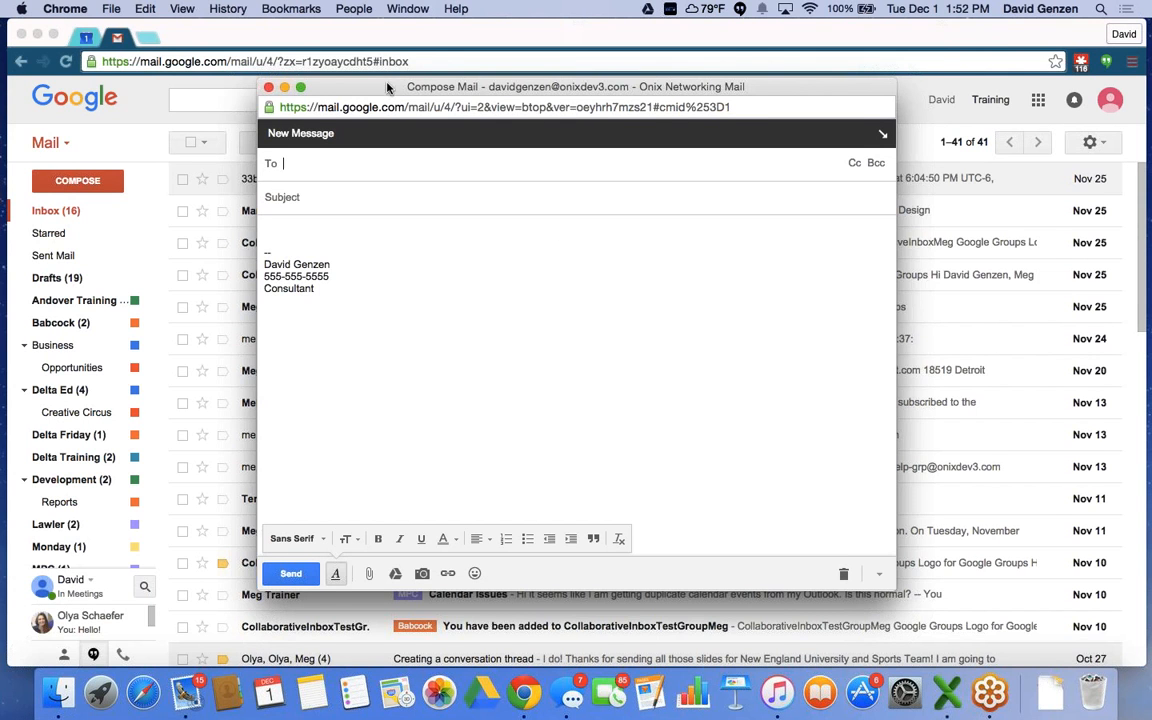
Move and enlarge the pop-out compose window over the inbox, then type 's' as recipient.
{"action": "left_click_drag", "start_coordinate": [388, 87], "coordinate": [192, 66]}
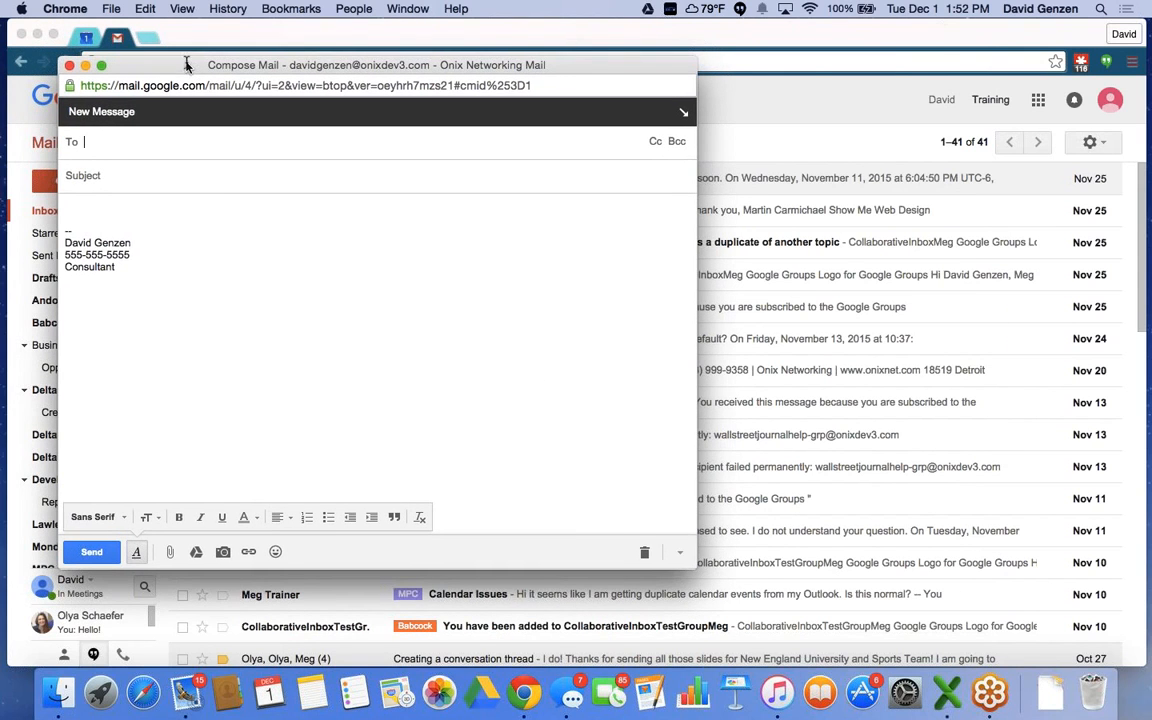
{"action": "left_click_drag", "start_coordinate": [697, 565], "coordinate": [681, 626]}
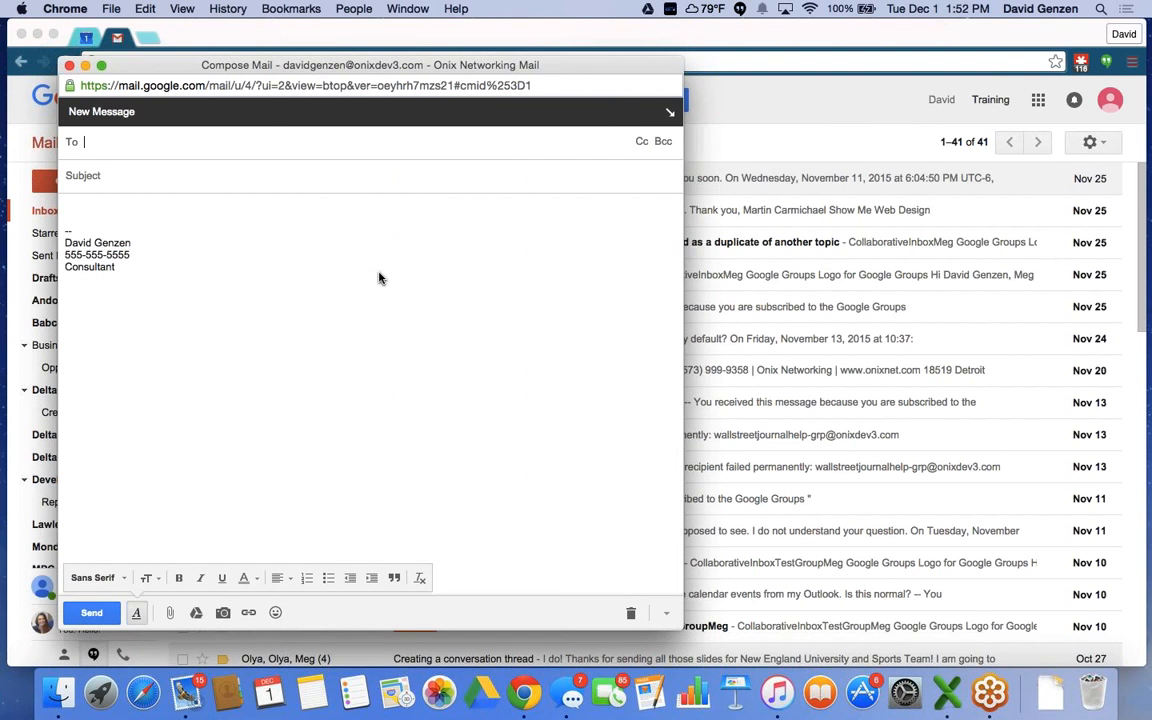
{"action": "left_click_drag", "start_coordinate": [183, 62], "coordinate": [509, 80]}
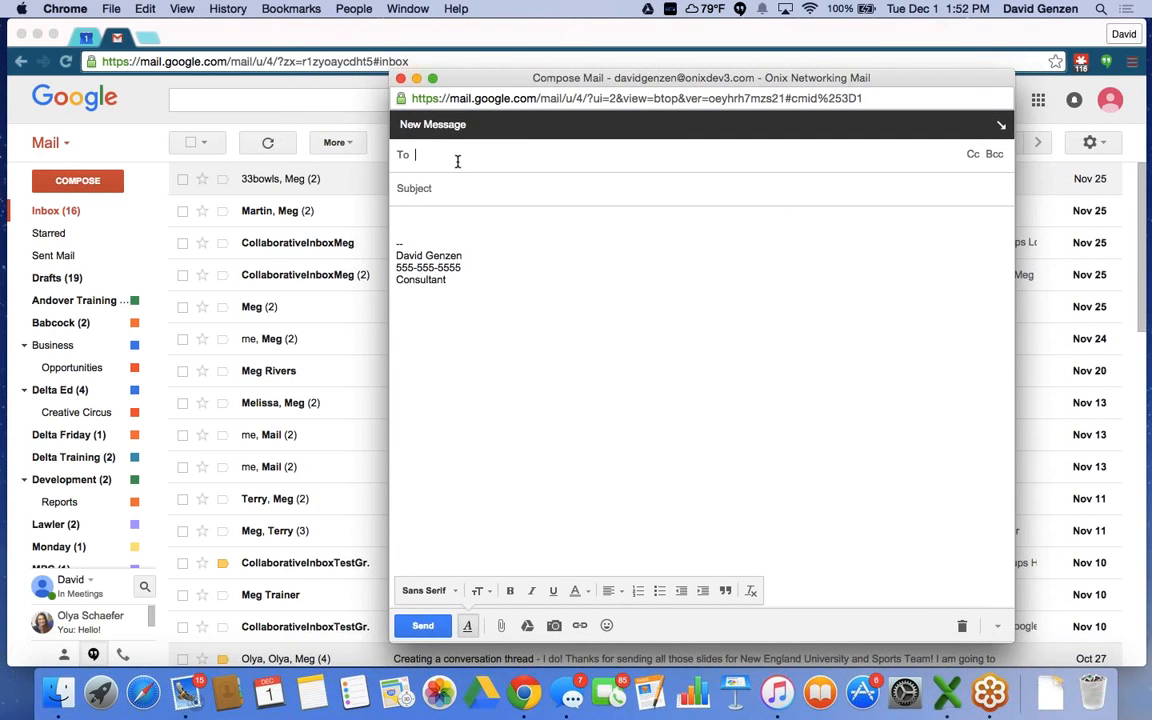
{"action": "type", "text": "s"}
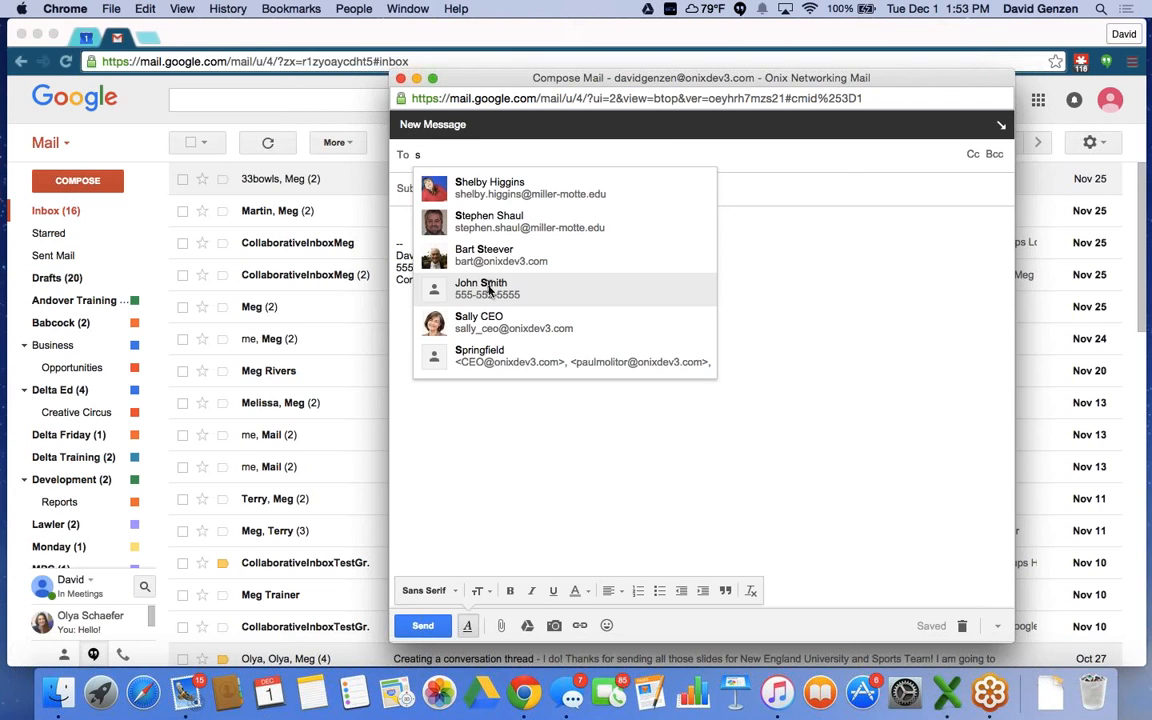
Add three contacts as recipients from the address suggestions.
{"action": "type", "text": "o"}
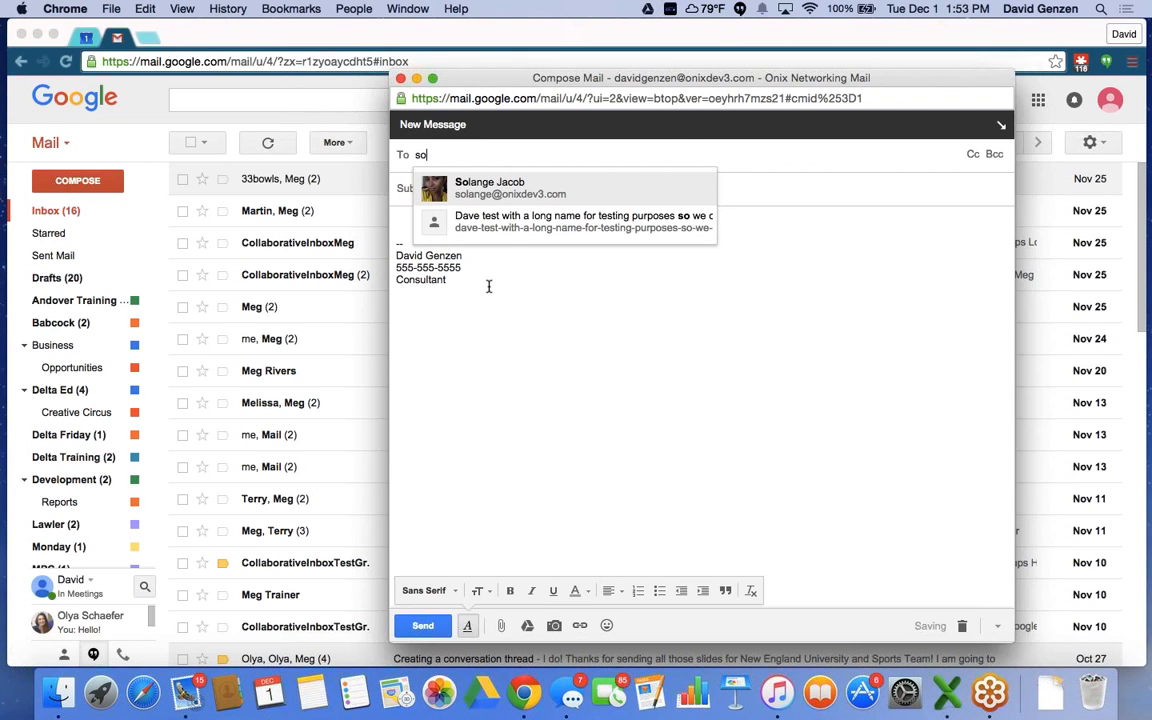
{"action": "left_click", "coordinate": [476, 190]}
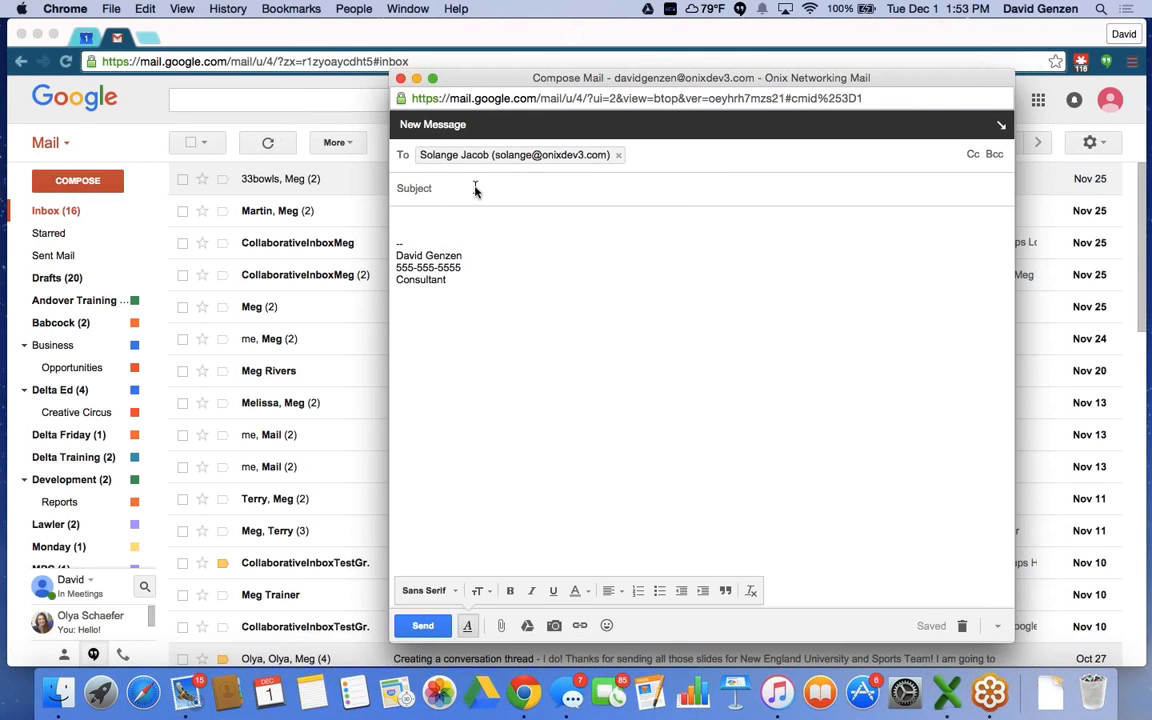
{"action": "type", "text": "joh"}
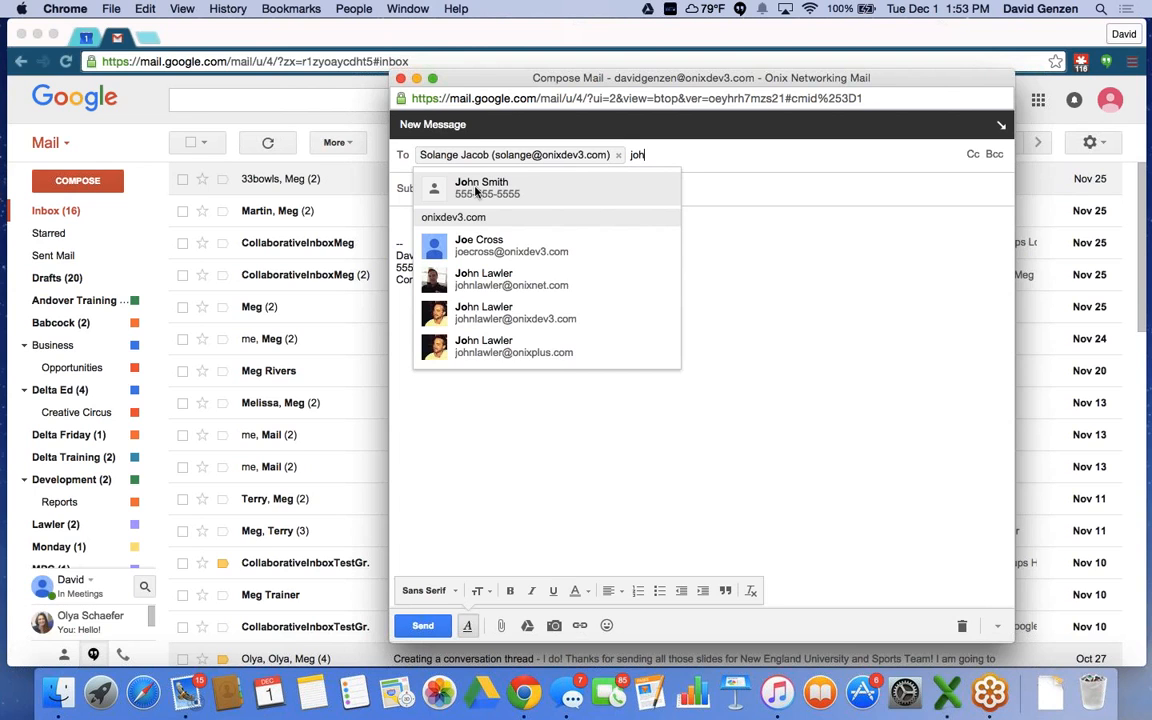
{"action": "type", "text": "n"}
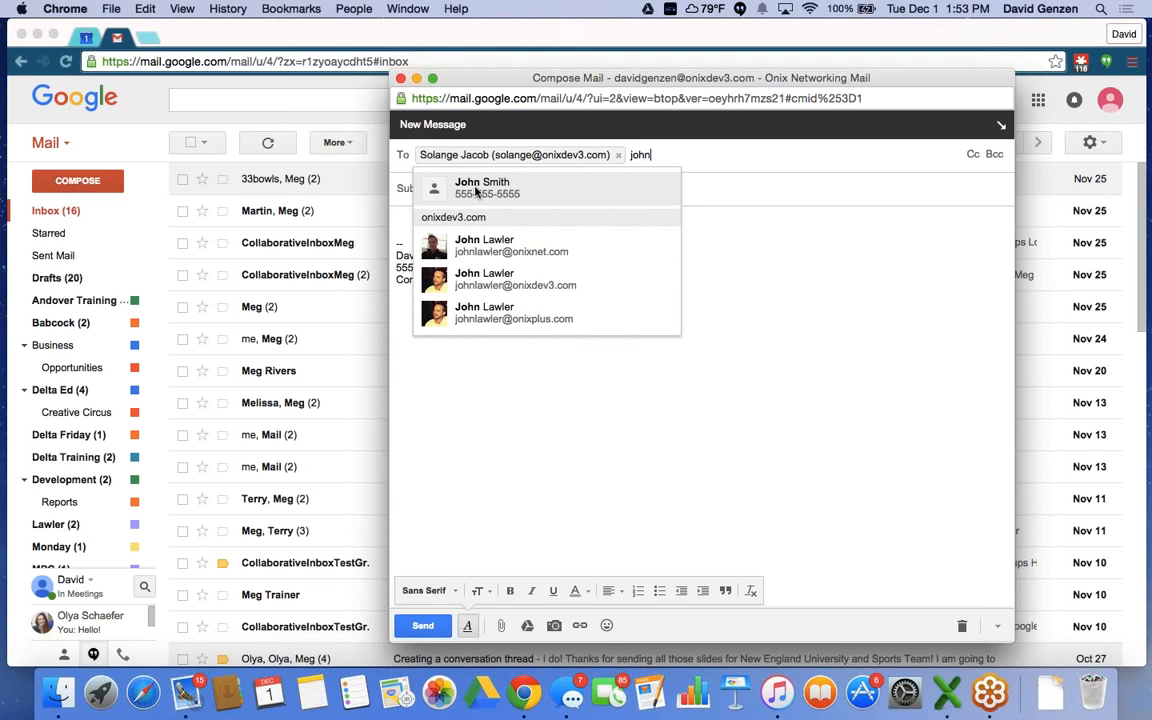
{"action": "left_click", "coordinate": [470, 279]}
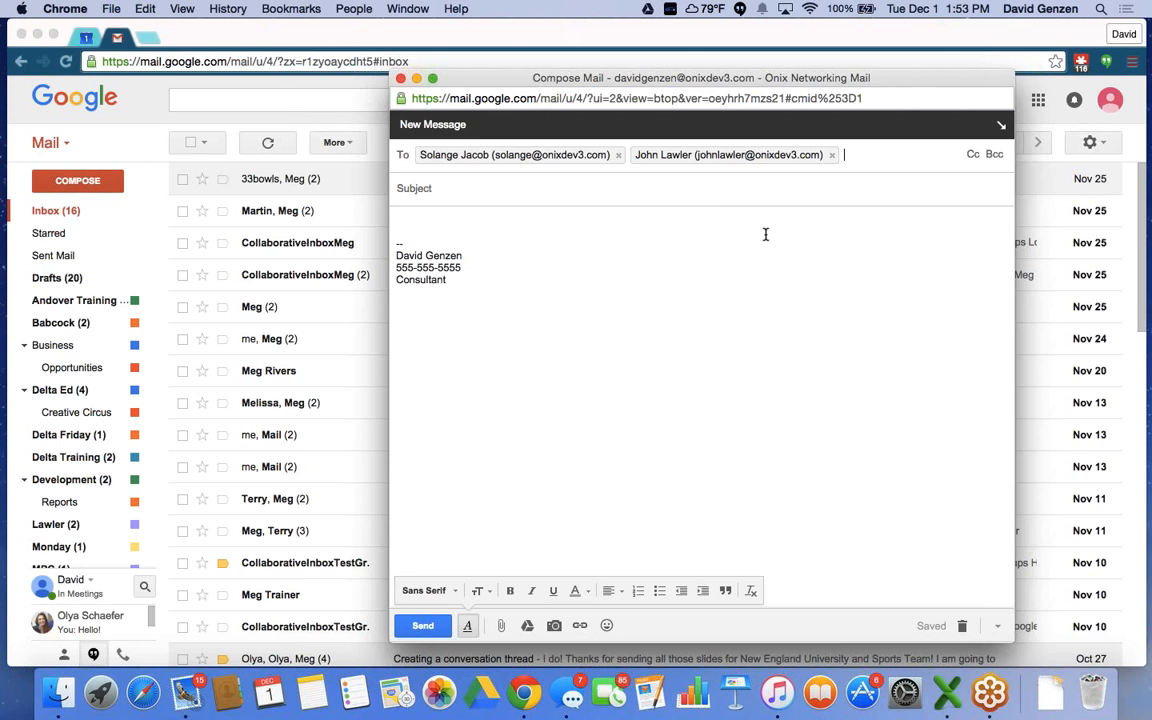
{"action": "type", "text": "me"}
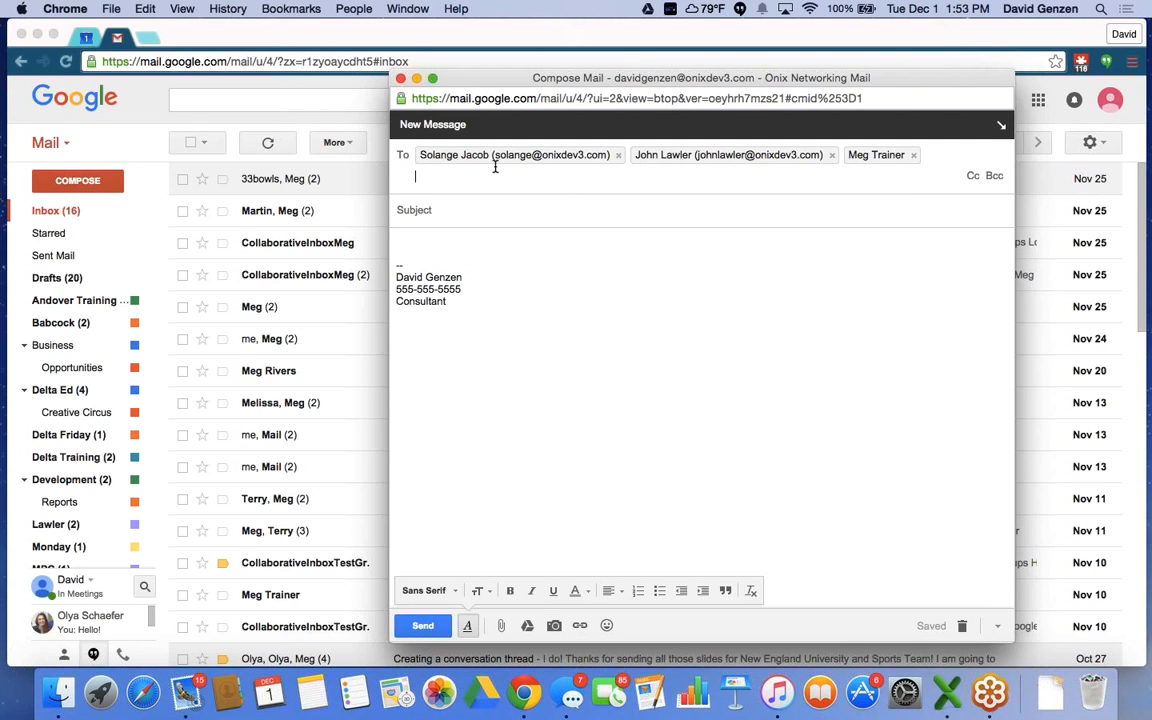
Move the second contact into Cc and the third into Bcc.
{"action": "left_click", "coordinate": [972, 176]}
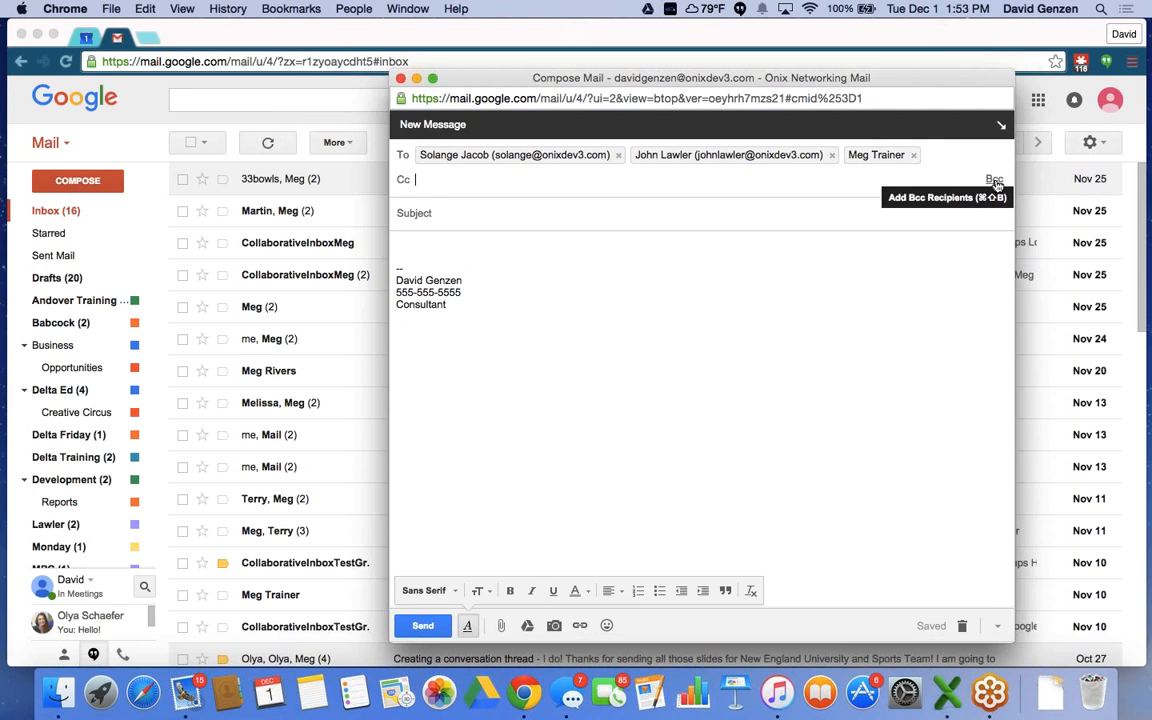
{"action": "left_click", "coordinate": [994, 181]}
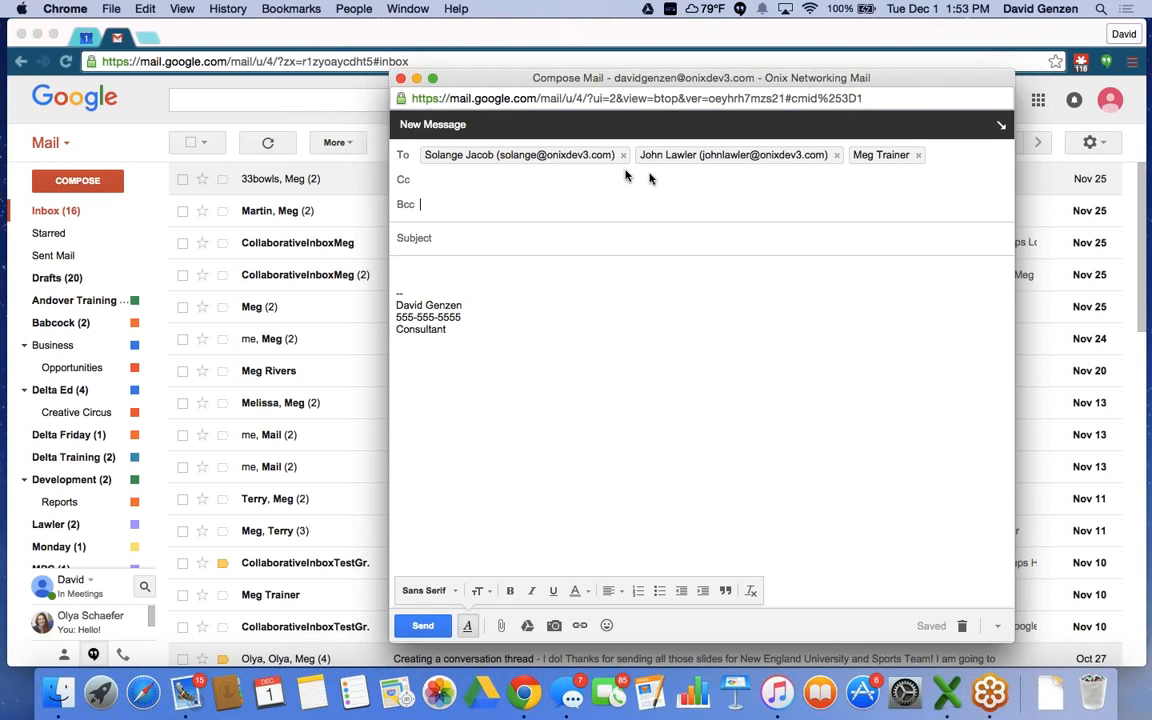
{"action": "mouse_move", "coordinate": [709, 157]}
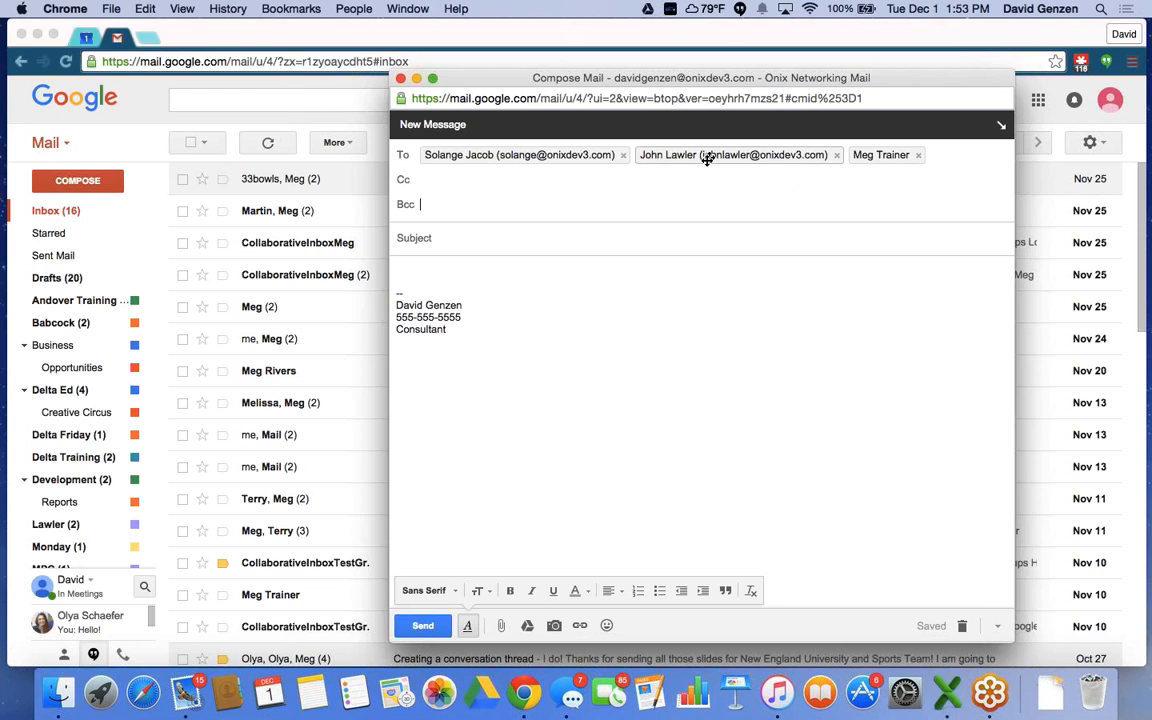
{"action": "left_click_drag", "start_coordinate": [707, 158], "coordinate": [494, 188]}
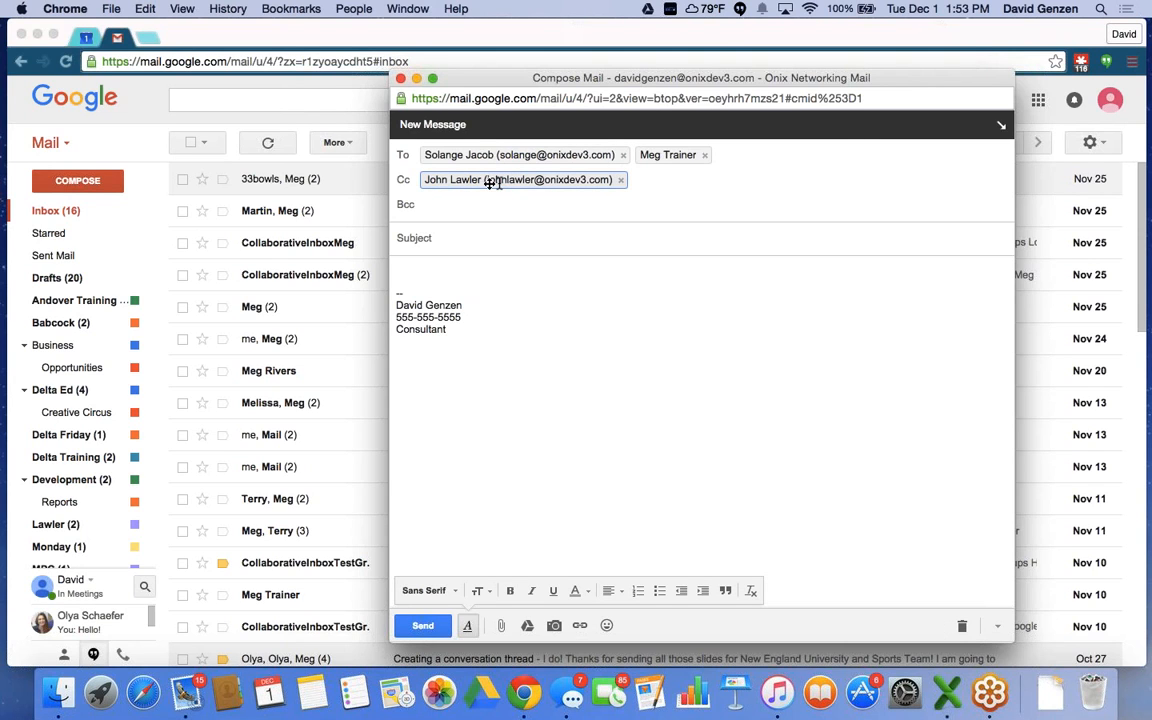
{"action": "left_click_drag", "start_coordinate": [686, 160], "coordinate": [476, 207]}
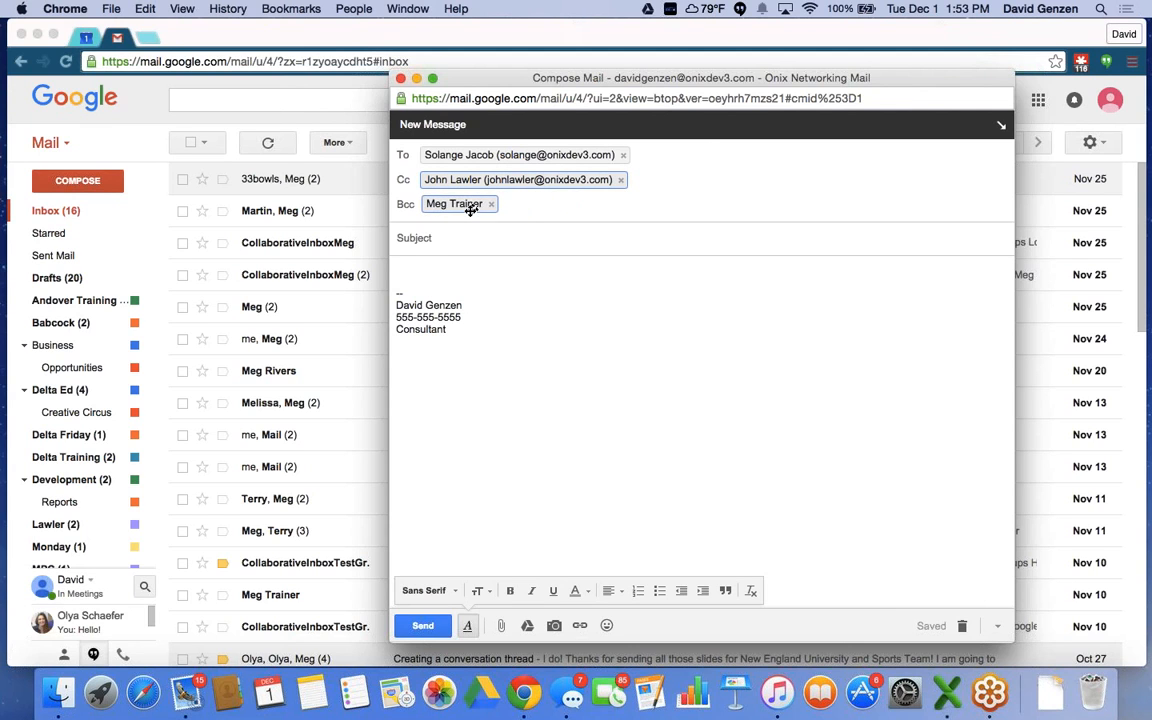
{"action": "left_click", "coordinate": [457, 237]}
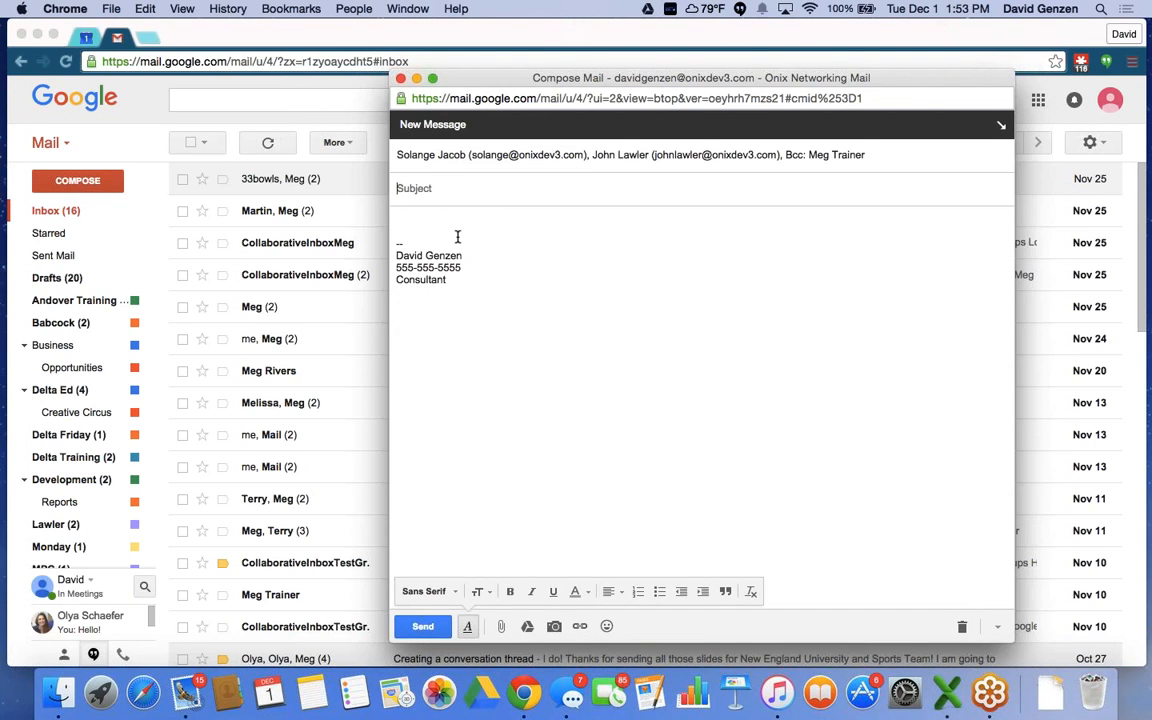
Set subject 'Greetings' and type the body line 'Heelloo I hoope youure having a great day.'.
{"action": "type", "text": "Greetings"}
{"action": "left_click", "coordinate": [418, 223]}
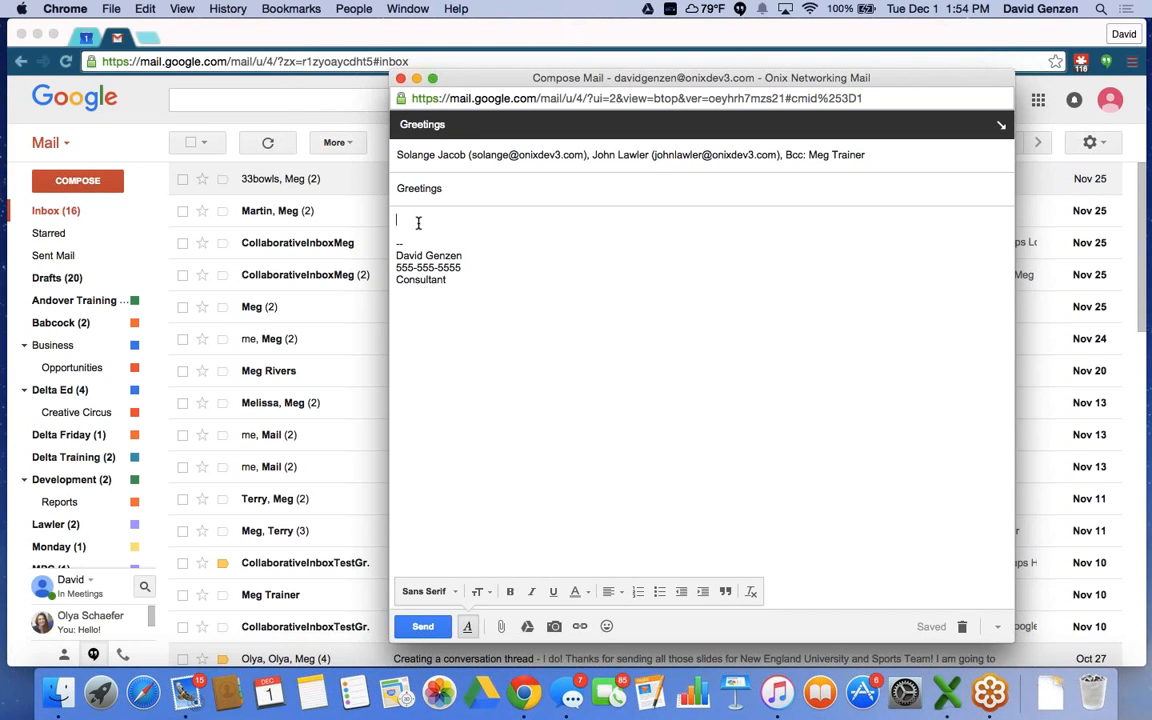
{"action": "type", "text": "H"}
{"action": "type", "text": "eel"}
{"action": "type", "text": "lo"}
{"action": "type", "text": "o"}
{"action": "type", "text": " I"}
{"action": "type", "text": " h"}
{"action": "type", "text": "oope y"}
{"action": "type", "text": "o"}
{"action": "type", "text": "uu"}
{"action": "type", "text": "r"}
{"action": "type", "text": "e "}
{"action": "type", "text": "havi"}
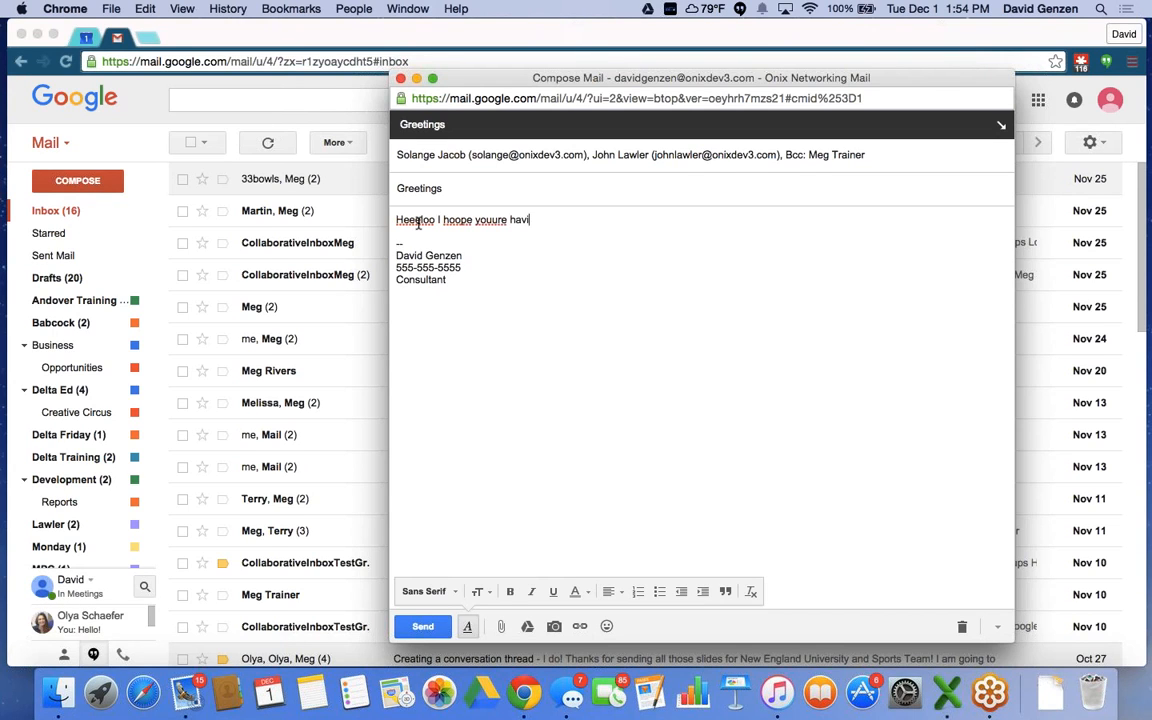
{"action": "type", "text": "ng a great day."}
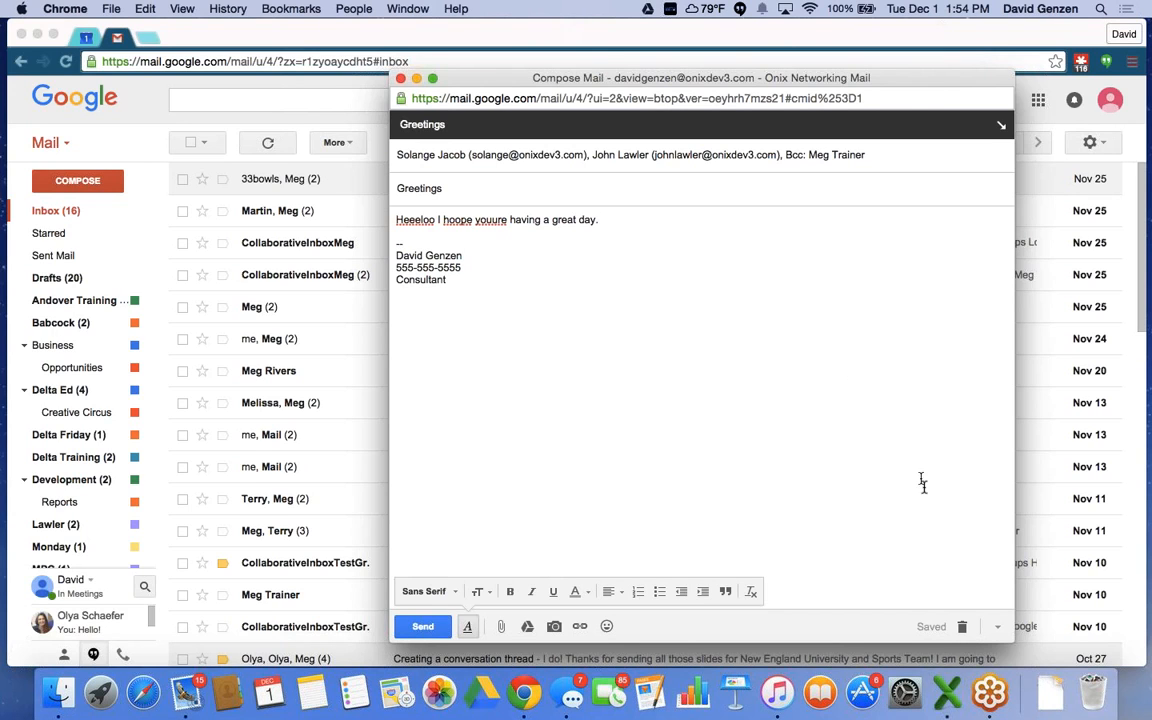
Spell-check the draft, correct the first word 'Heelloo' to 'Hello', and close the check.
{"action": "left_click", "coordinate": [997, 628]}
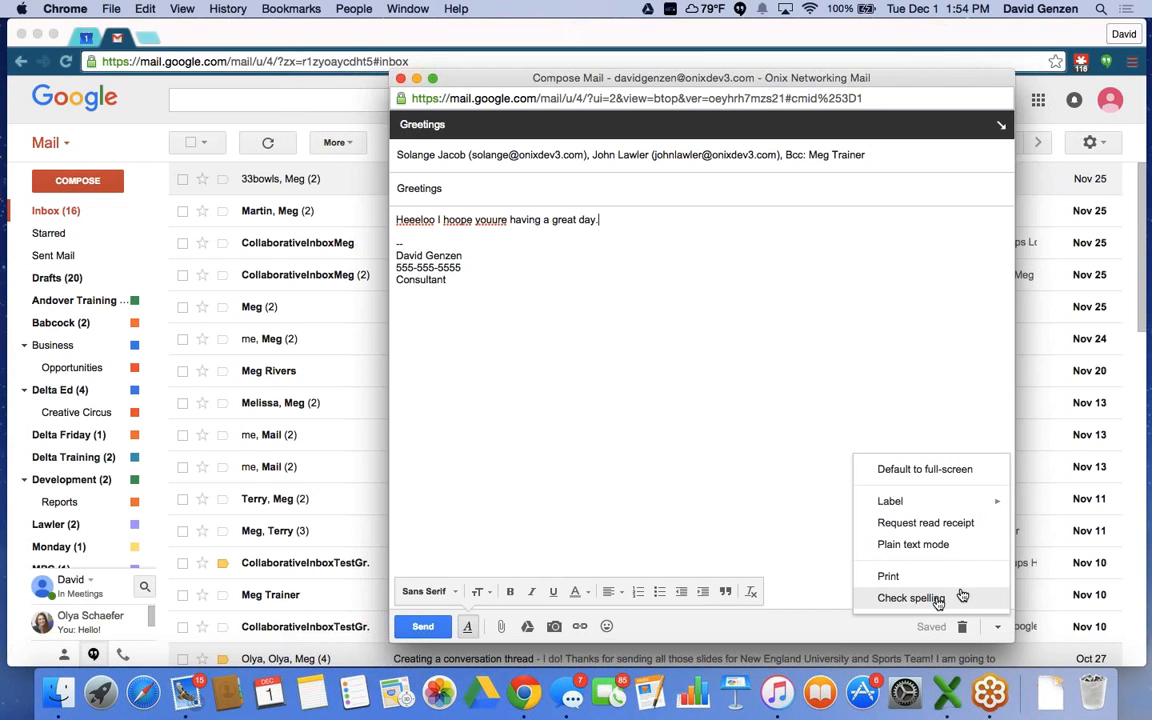
{"action": "left_click", "coordinate": [906, 599]}
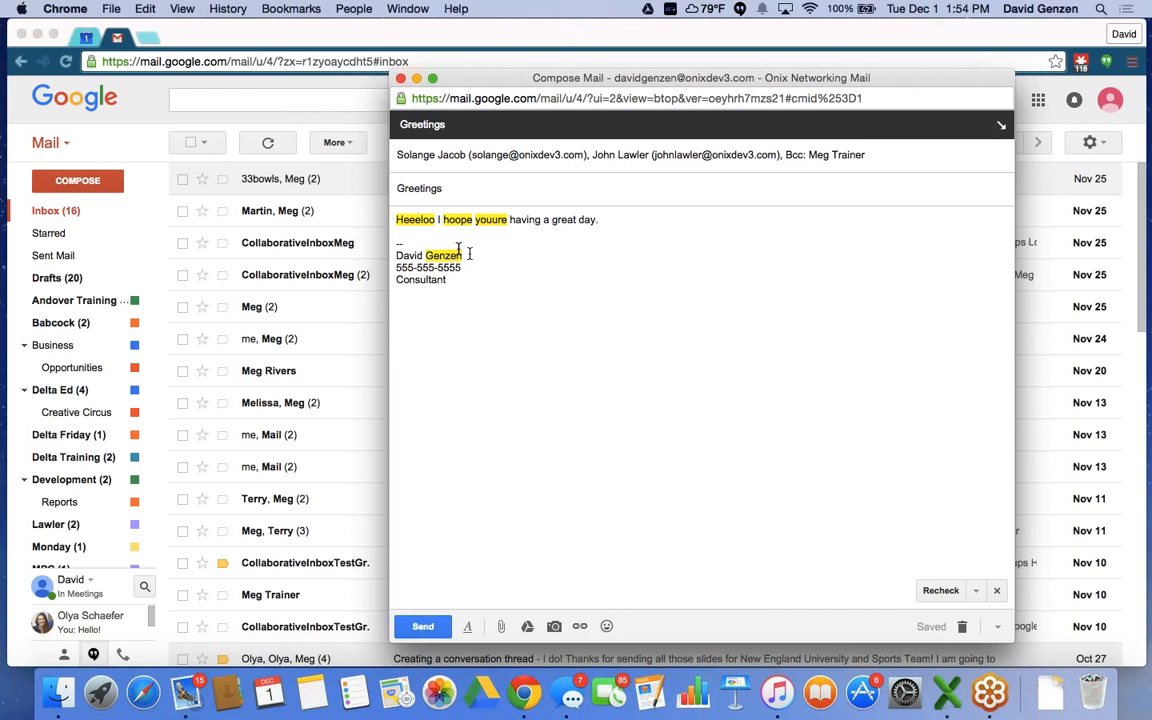
{"action": "left_click", "coordinate": [415, 220]}
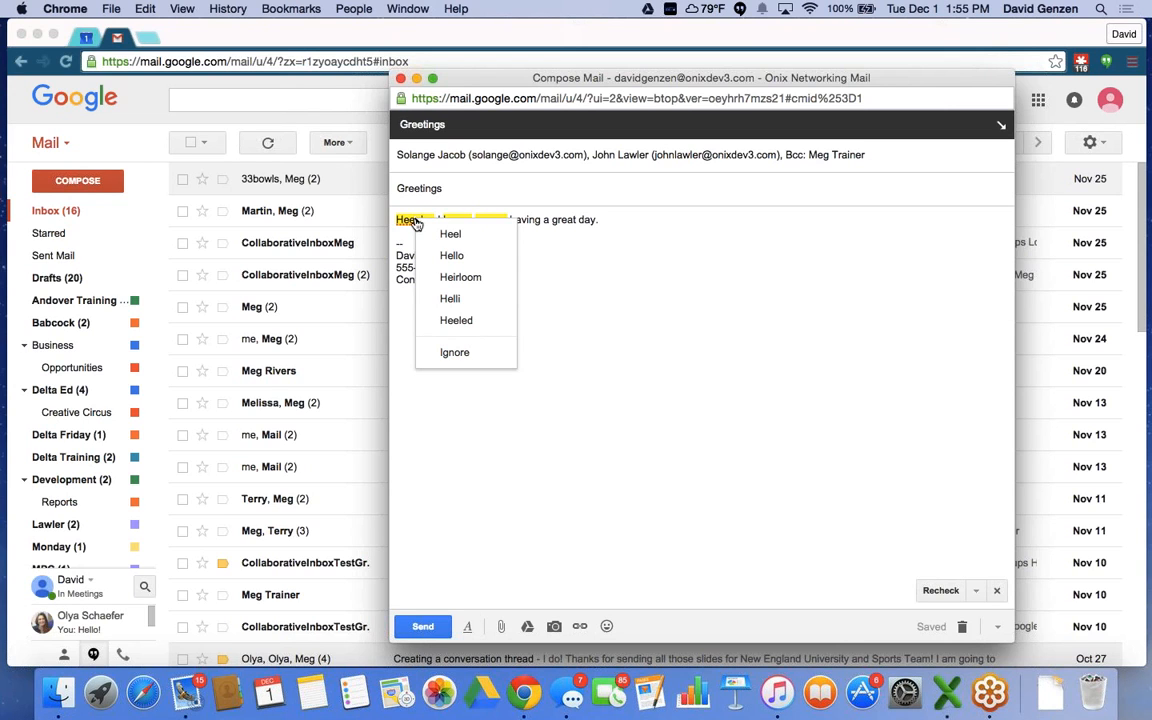
{"action": "left_click", "coordinate": [452, 256]}
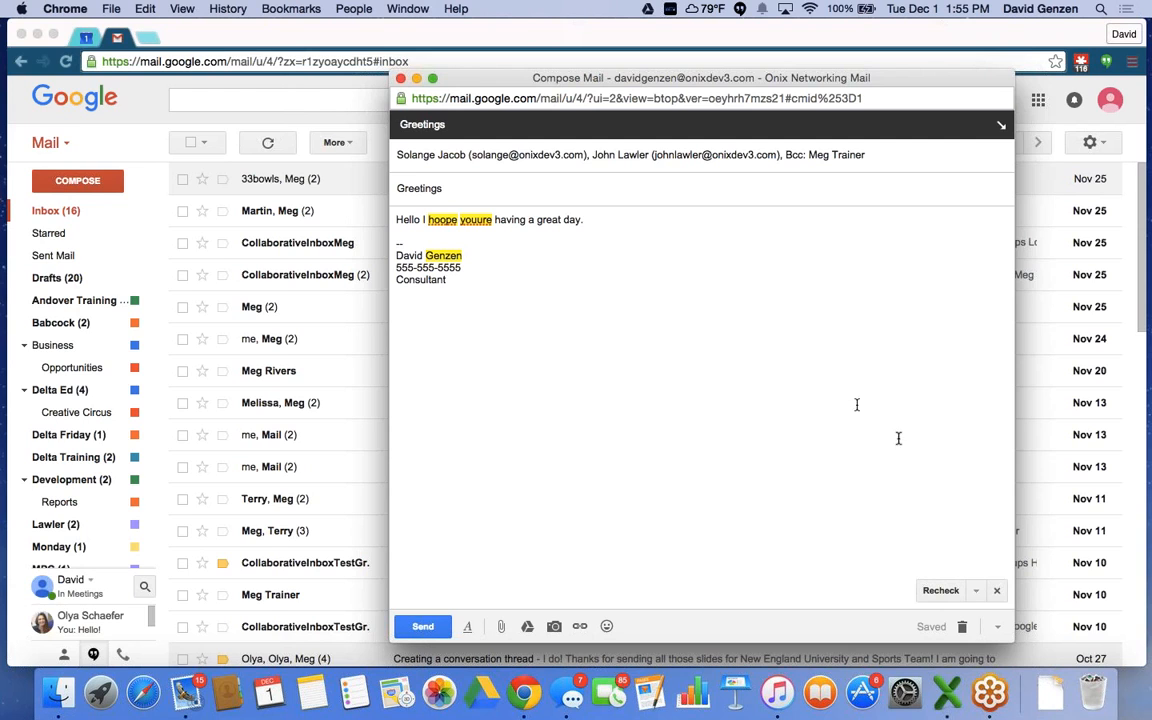
{"action": "left_click", "coordinate": [997, 593]}
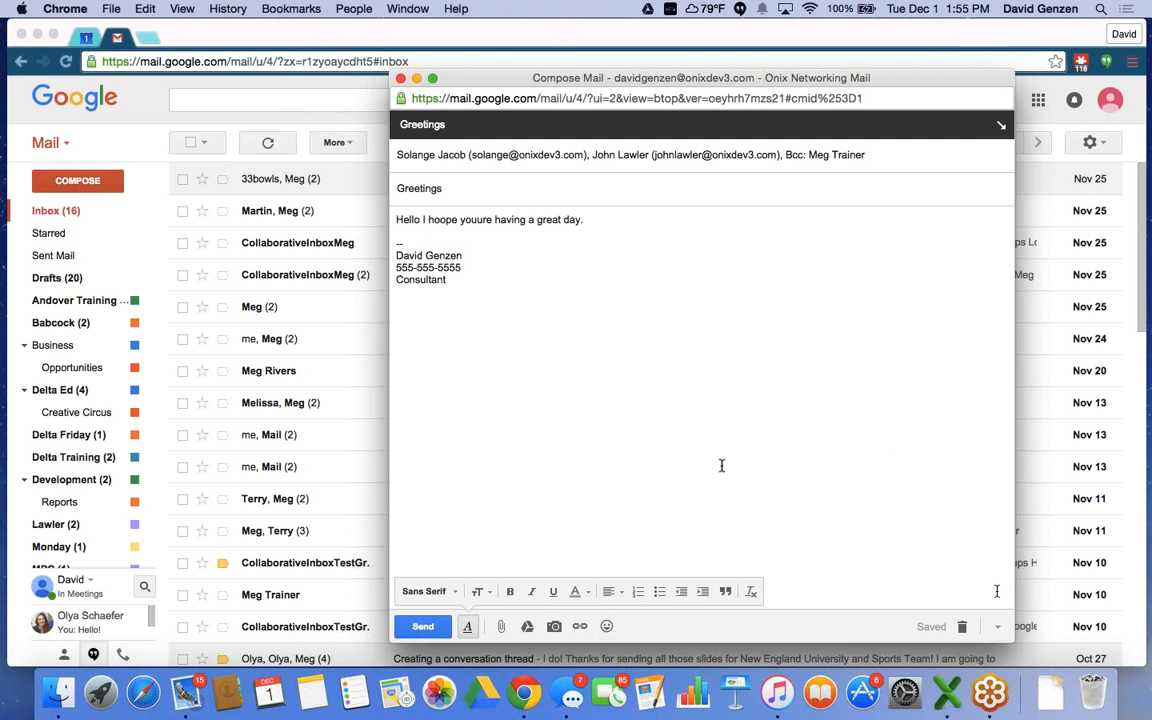
{"action": "right_click", "coordinate": [439, 219]}
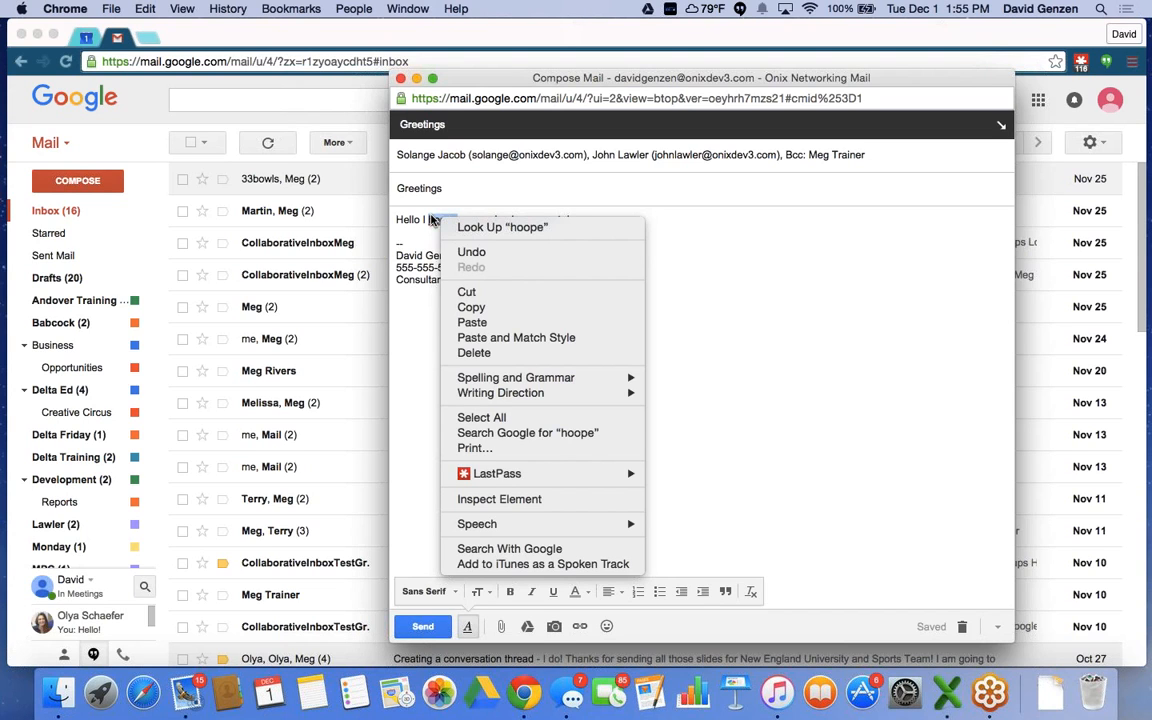
{"action": "left_click", "coordinate": [437, 222]}
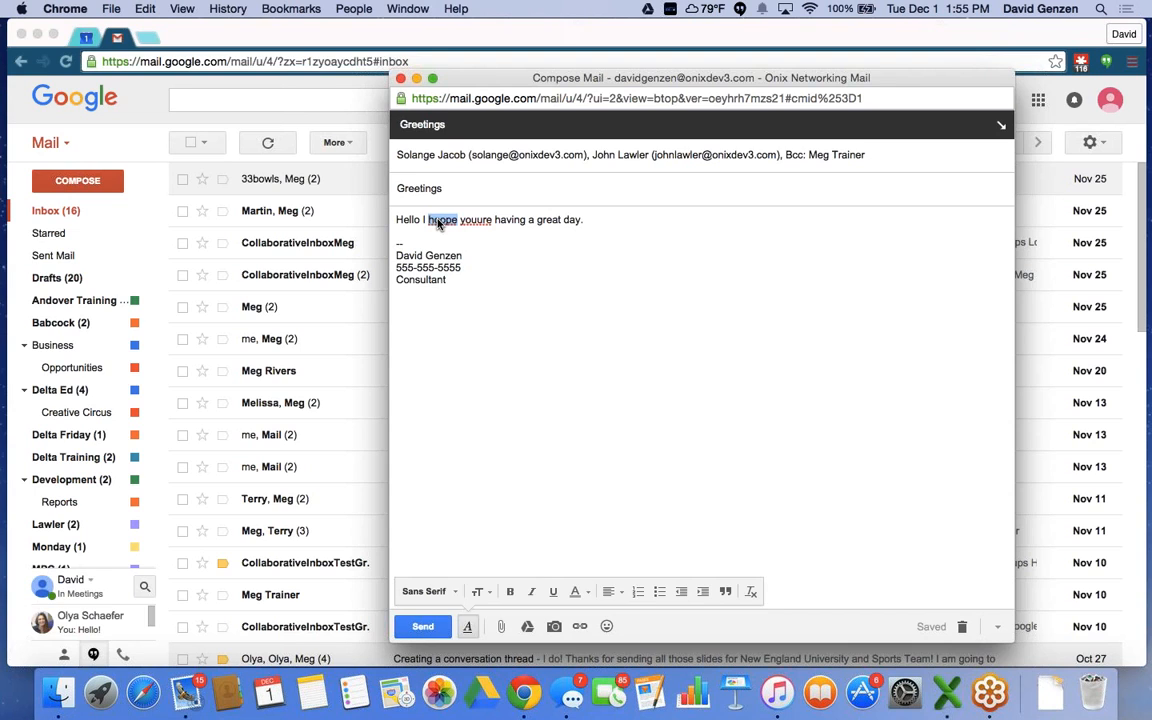
{"action": "right_click", "coordinate": [438, 223]}
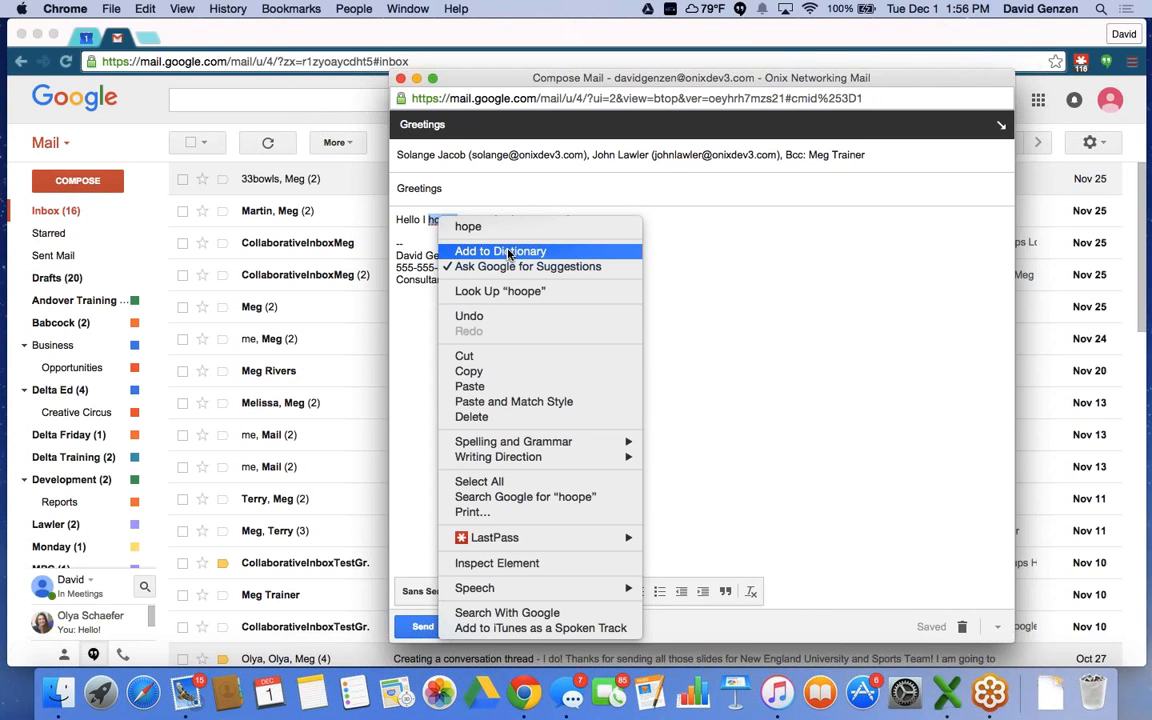
{"action": "left_click", "coordinate": [668, 285]}
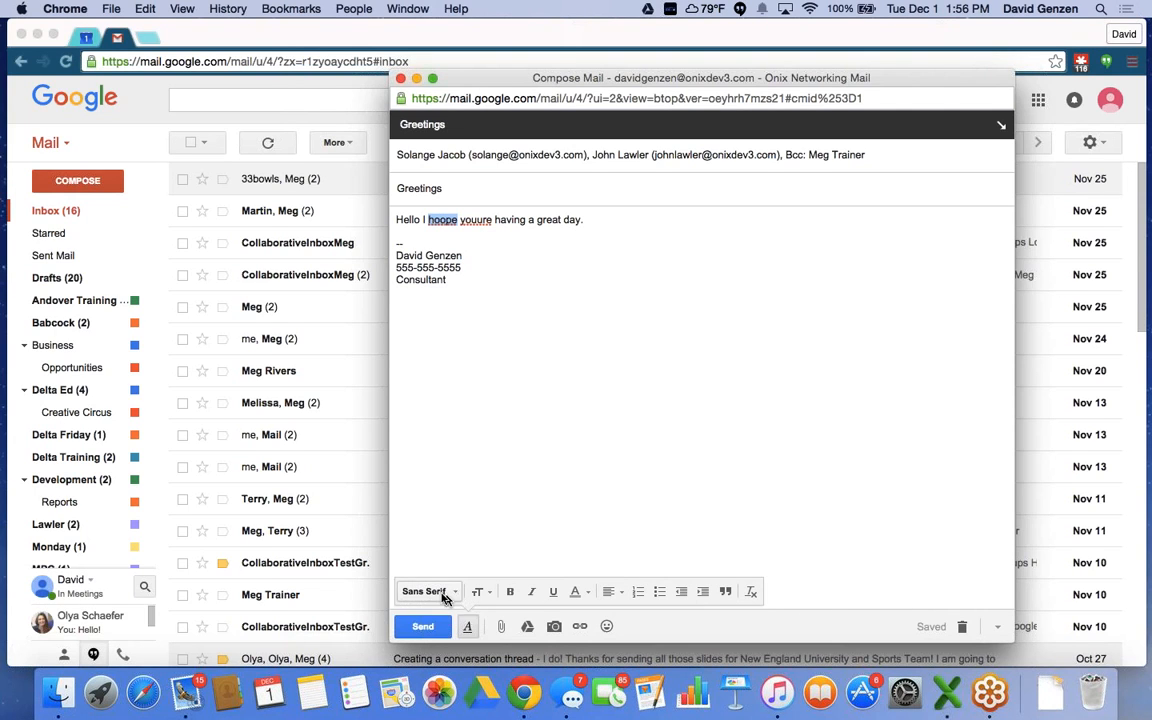
Browse the font and size lists without changing the Normal size, then hide the formatting toolbar.
{"action": "left_click", "coordinate": [467, 626]}
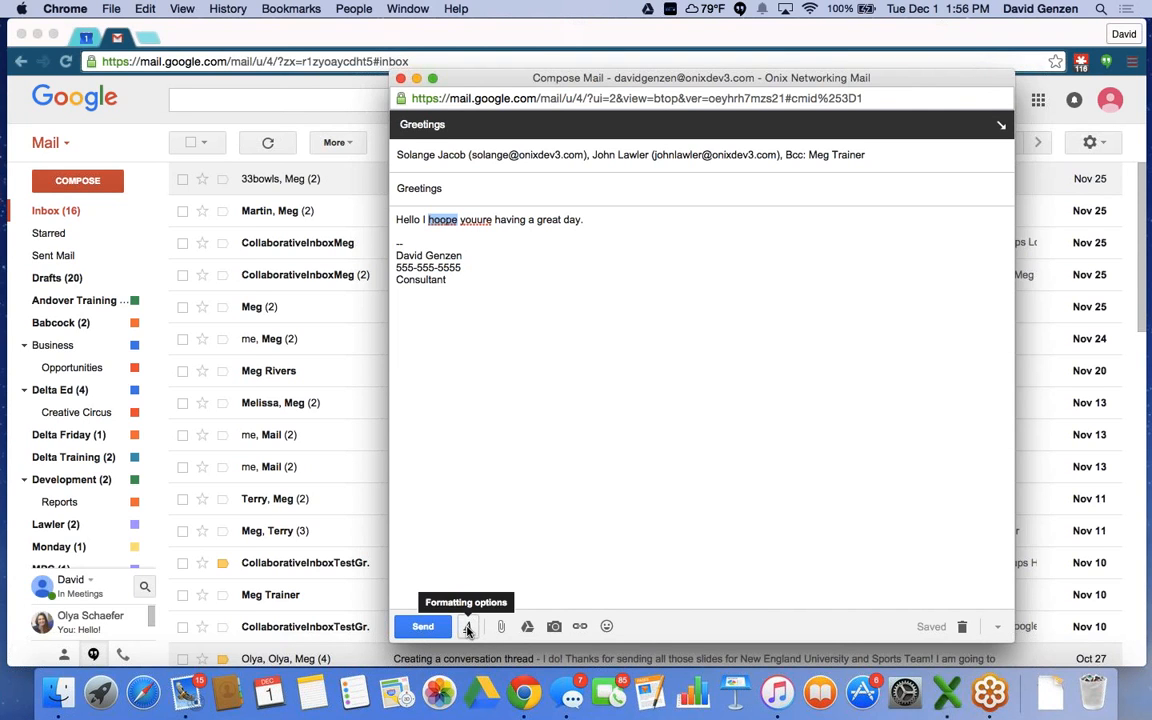
{"action": "left_click", "coordinate": [467, 626]}
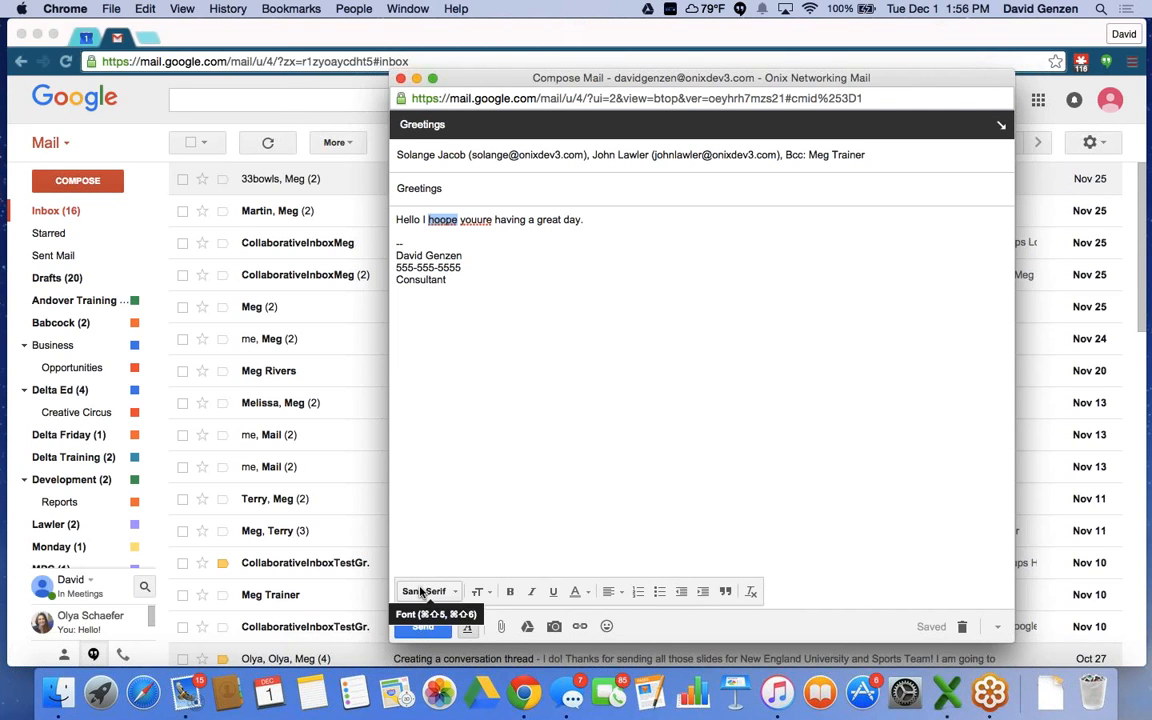
{"action": "left_click", "coordinate": [424, 592]}
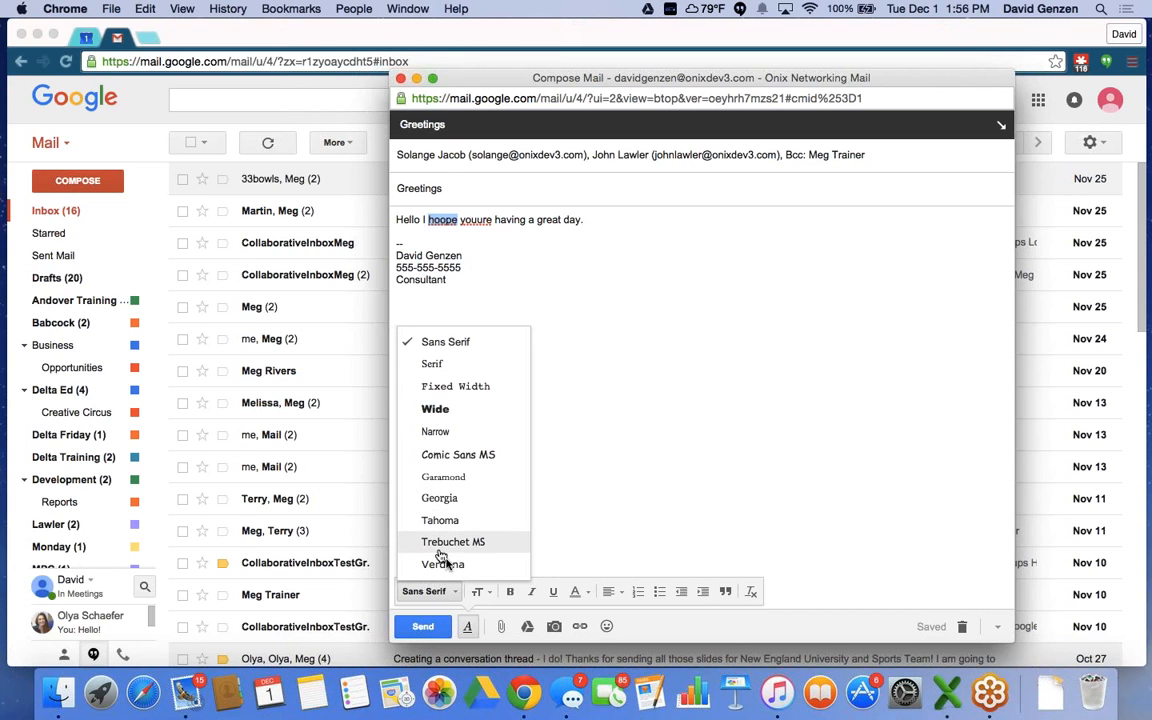
{"action": "left_click", "coordinate": [479, 592]}
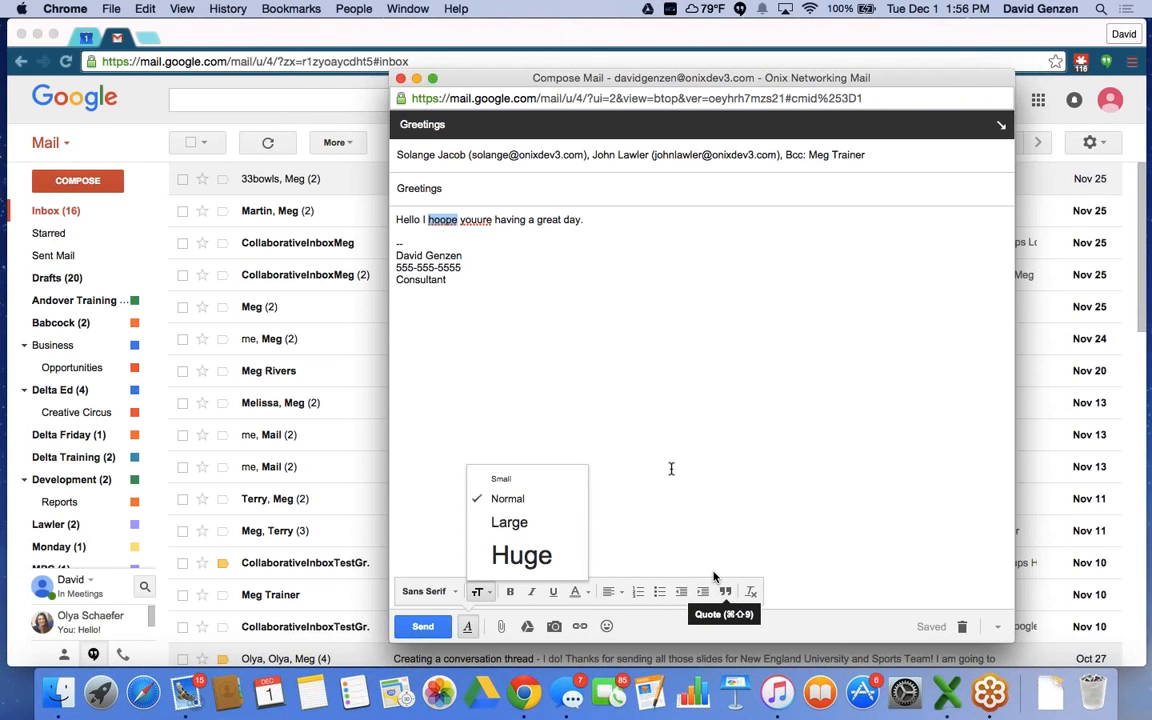
{"action": "left_click", "coordinate": [632, 484]}
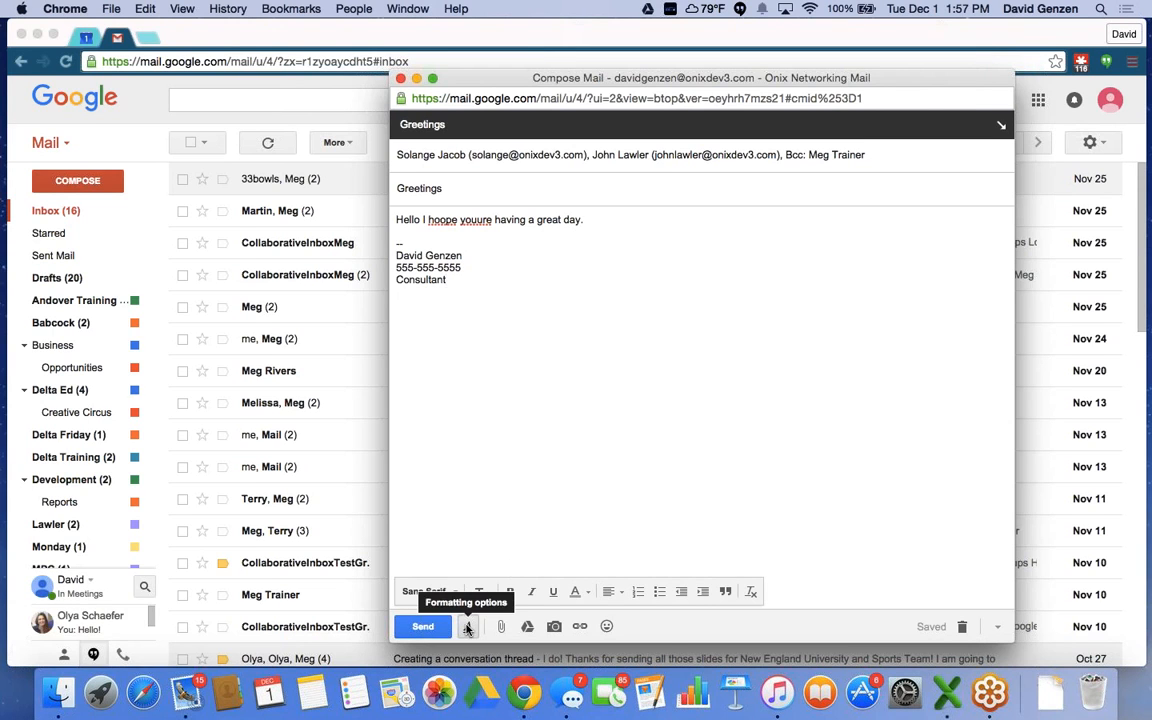
{"action": "left_click", "coordinate": [467, 627]}
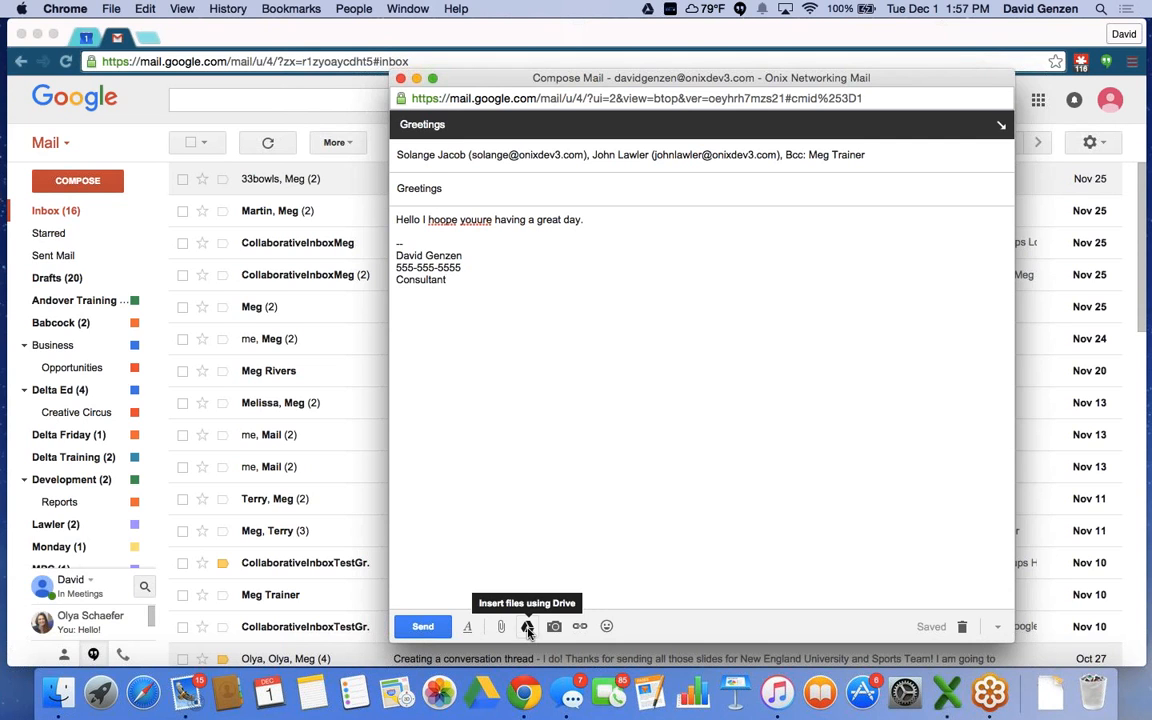
In the Google Drive picker, select 'Fake Presentation for Class' from My Drive.
{"action": "left_click", "coordinate": [527, 627]}
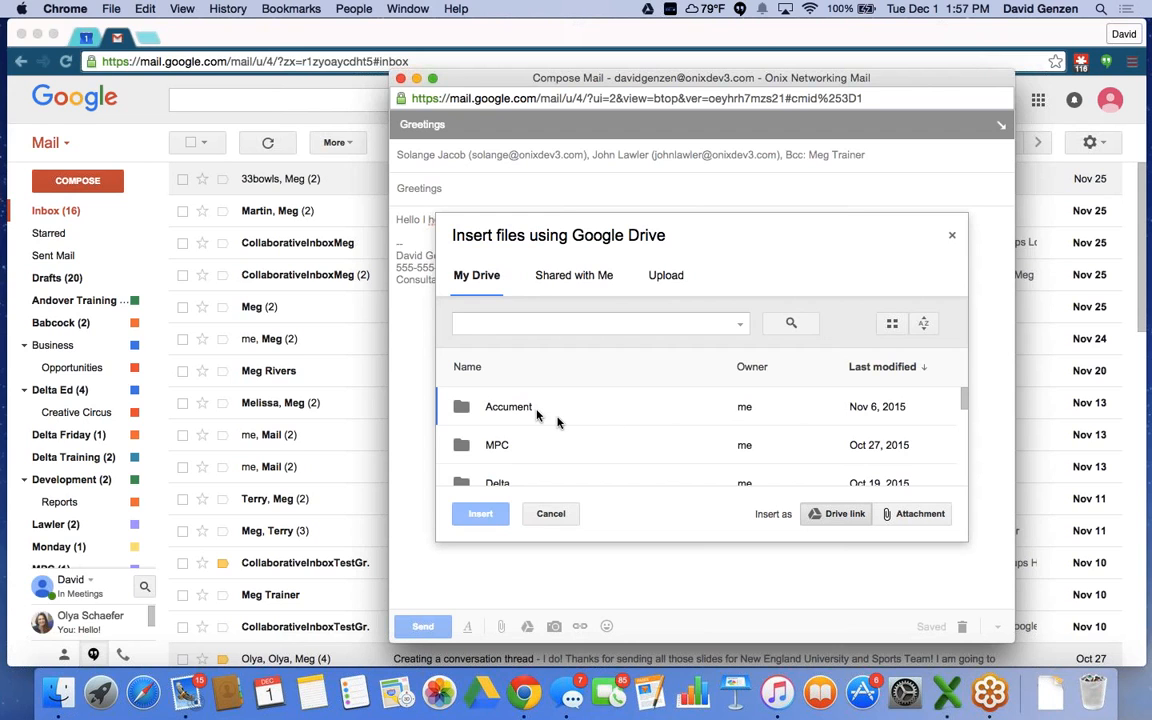
{"action": "scroll", "coordinate": [626, 418], "scroll_direction": "down", "scroll_amount": 3}
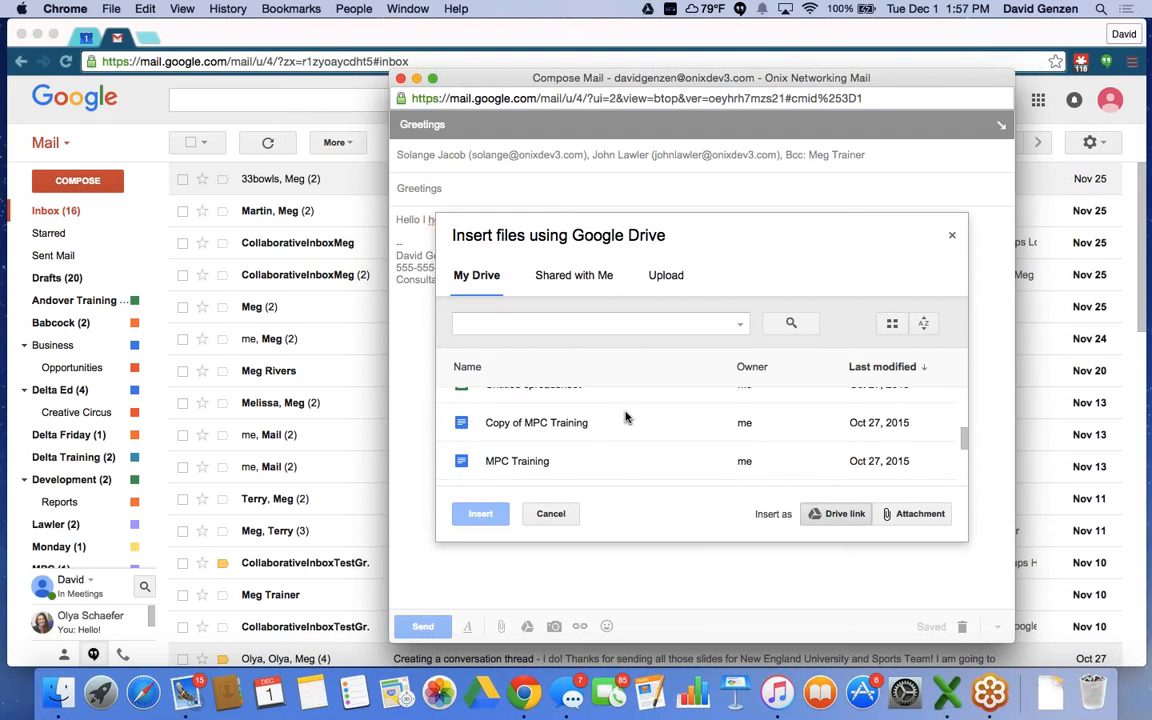
{"action": "scroll", "coordinate": [626, 418], "scroll_direction": "up", "scroll_amount": 2}
{"action": "scroll", "coordinate": [626, 418], "scroll_direction": "up", "scroll_amount": 1}
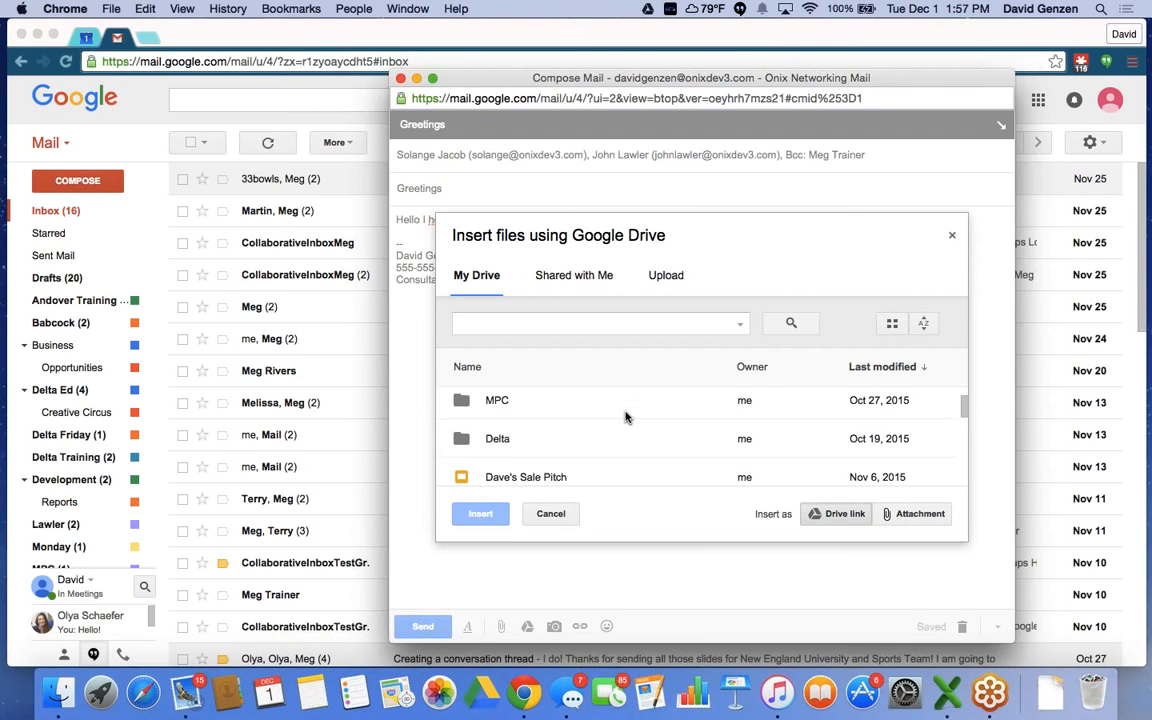
{"action": "scroll", "coordinate": [626, 418], "scroll_direction": "down", "scroll_amount": 3}
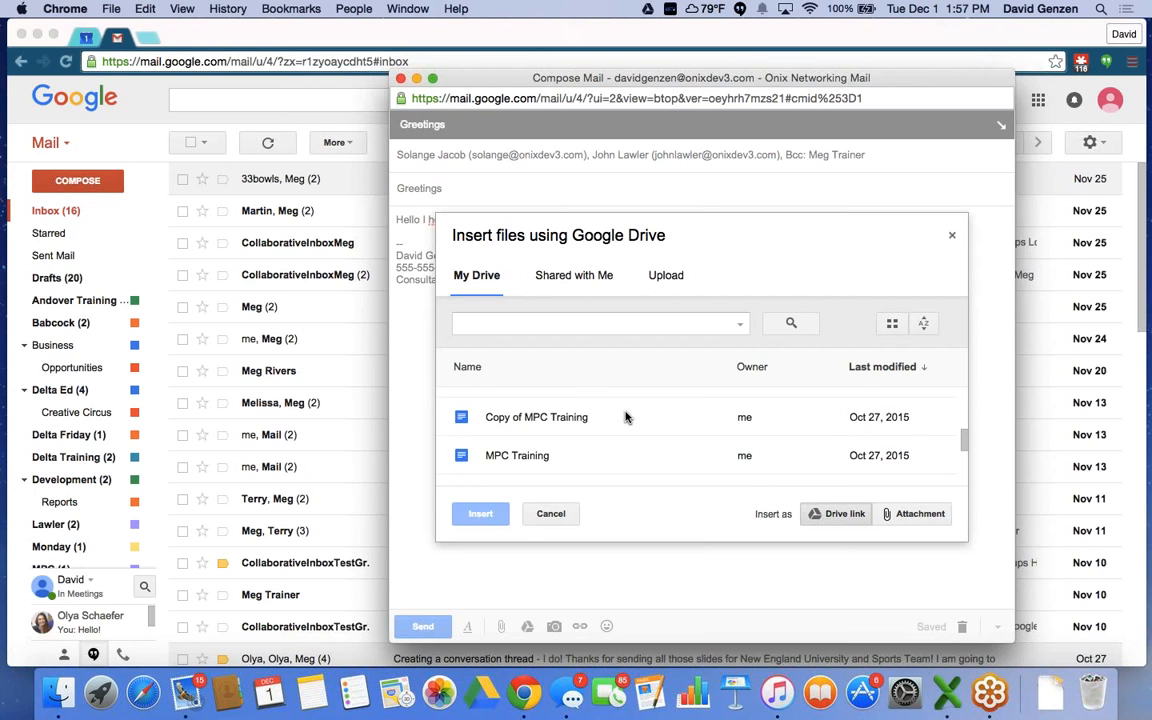
{"action": "scroll", "coordinate": [626, 418], "scroll_direction": "down", "scroll_amount": 5}
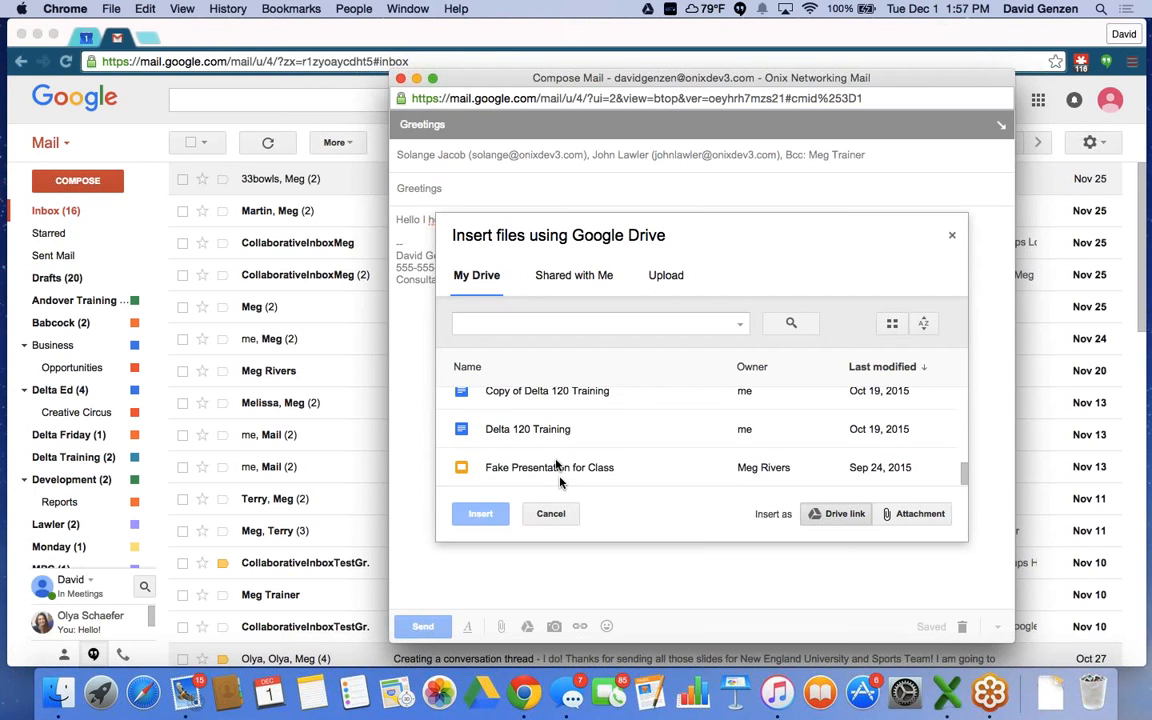
{"action": "left_click", "coordinate": [556, 467]}
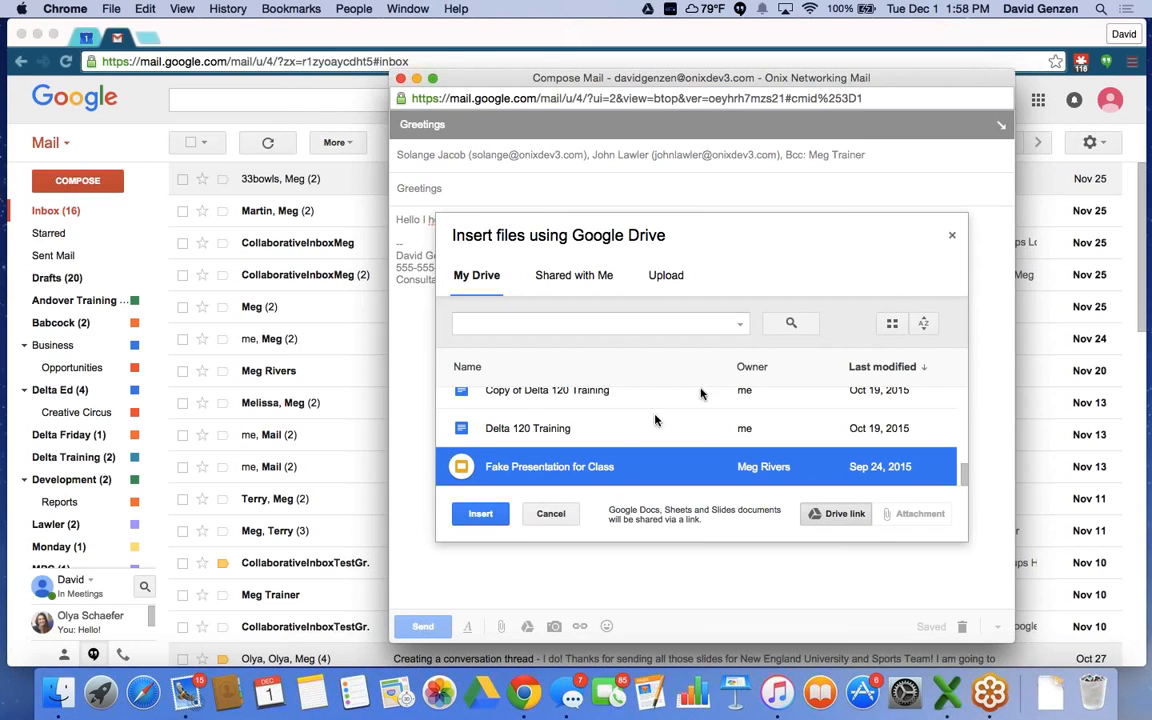
Close the Google Drive picker without inserting any file.
{"action": "left_click", "coordinate": [955, 234]}
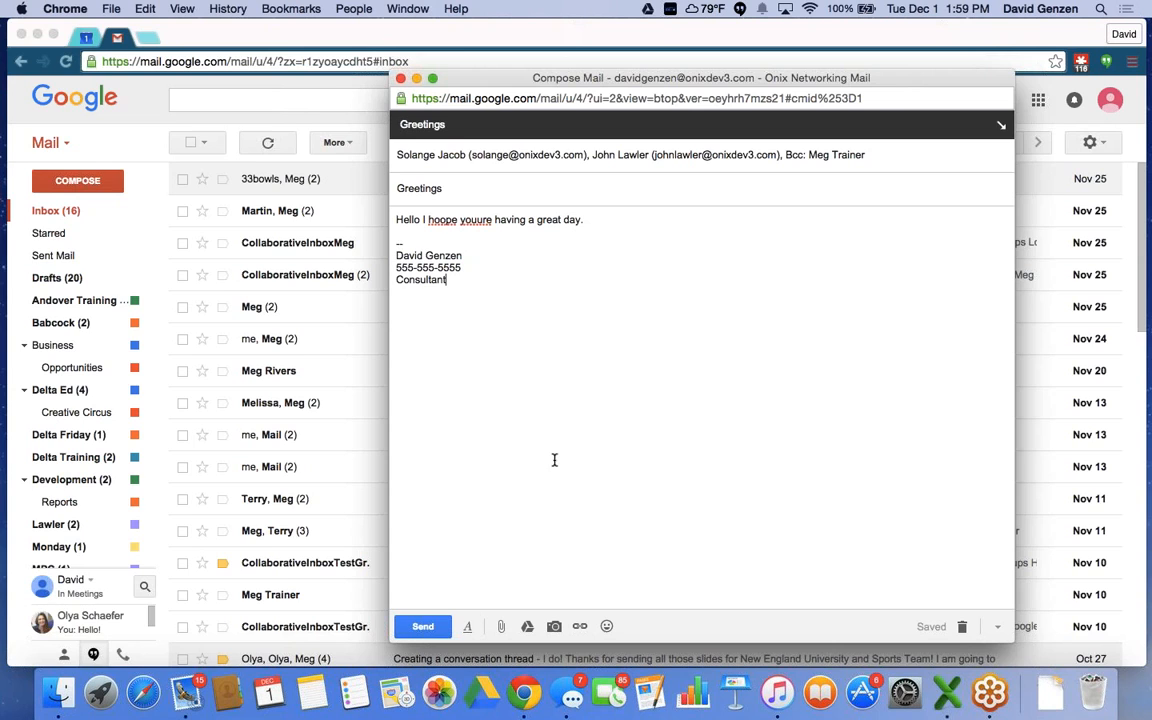
Close the compose window, then reopen the Greetings draft from Drafts and close it again.
{"action": "left_click", "coordinate": [401, 79]}
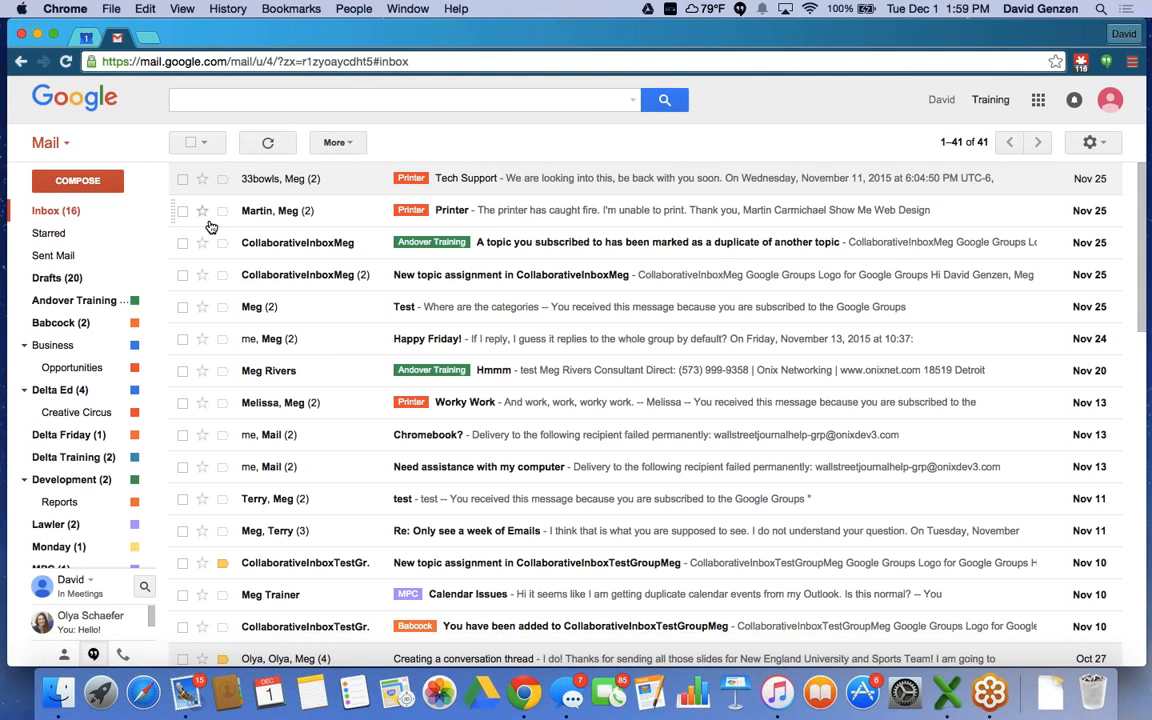
{"action": "scroll", "coordinate": [80, 335], "scroll_direction": "down", "scroll_amount": 2}
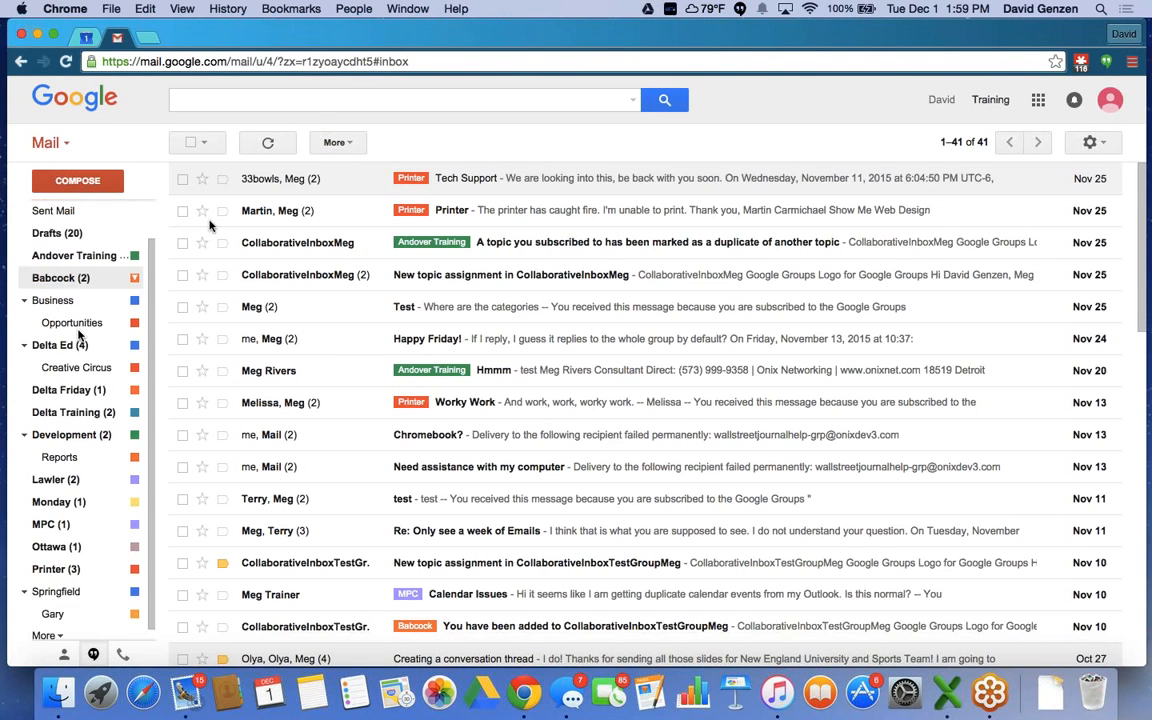
{"action": "scroll", "coordinate": [78, 335], "scroll_direction": "up", "scroll_amount": 2}
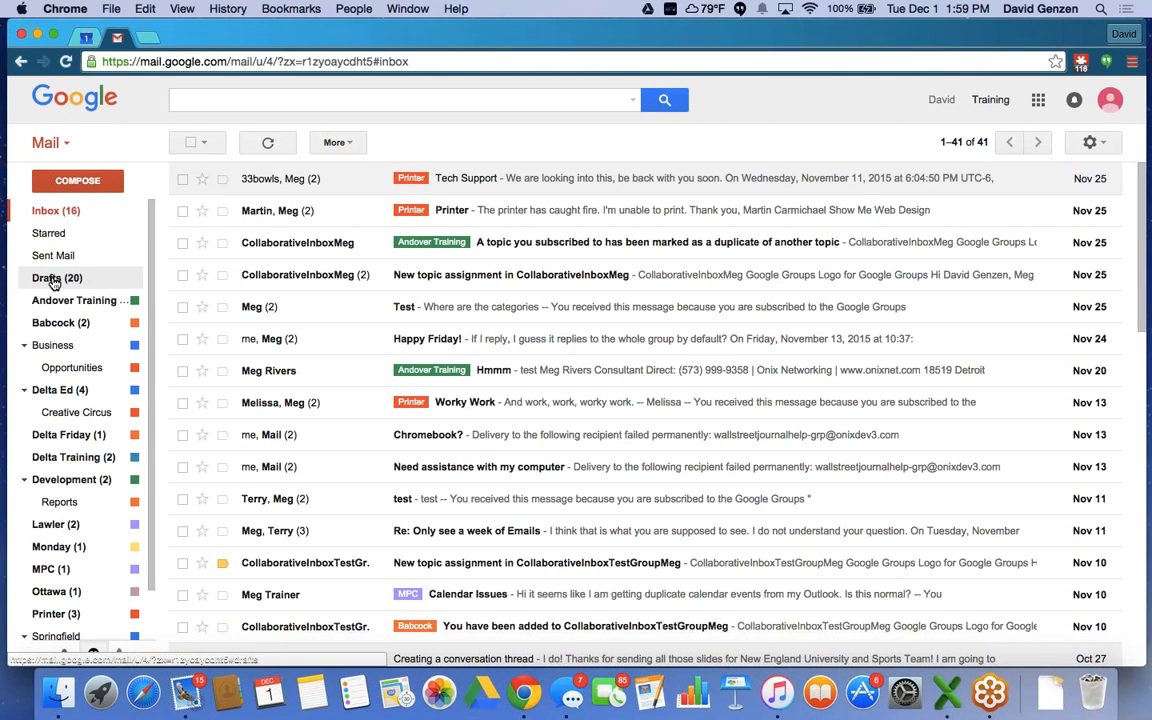
{"action": "left_click", "coordinate": [54, 283]}
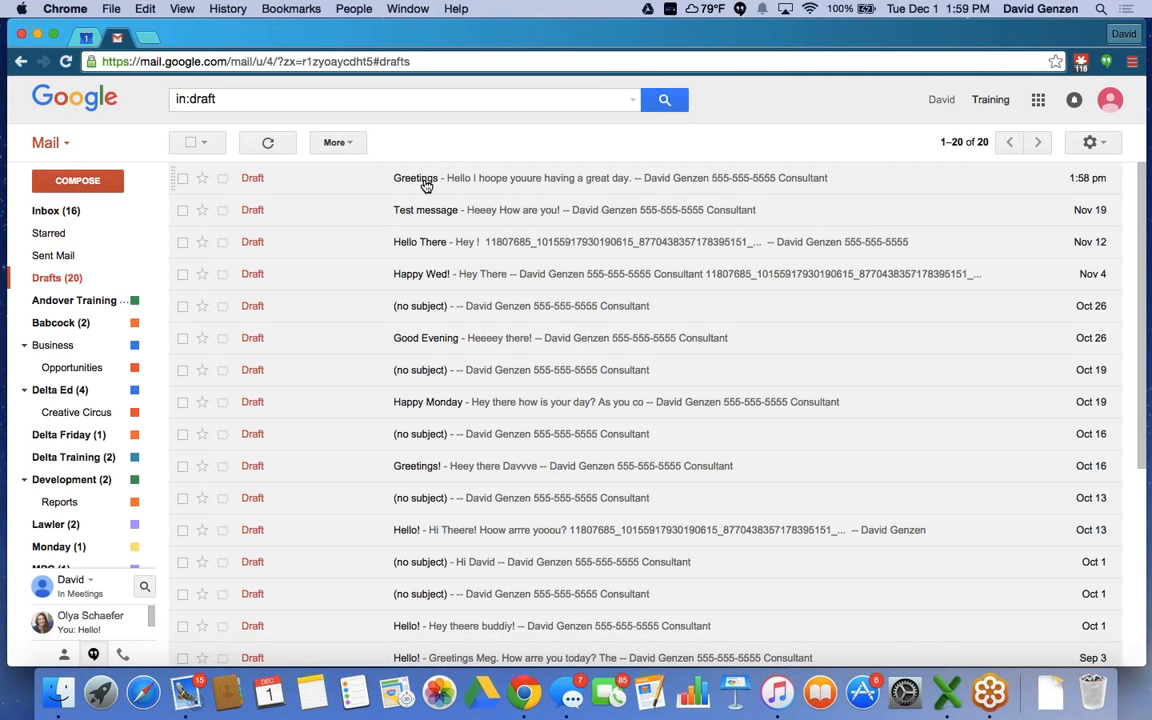
{"action": "left_click", "coordinate": [420, 180]}
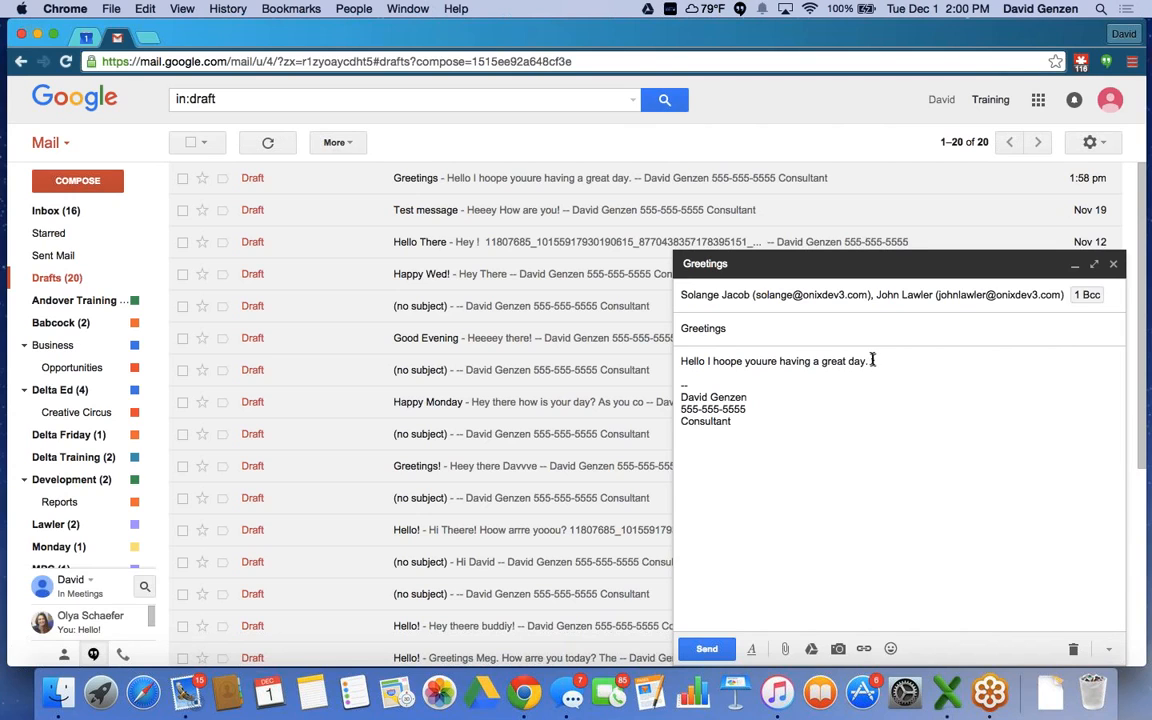
{"action": "left_click", "coordinate": [1115, 265]}
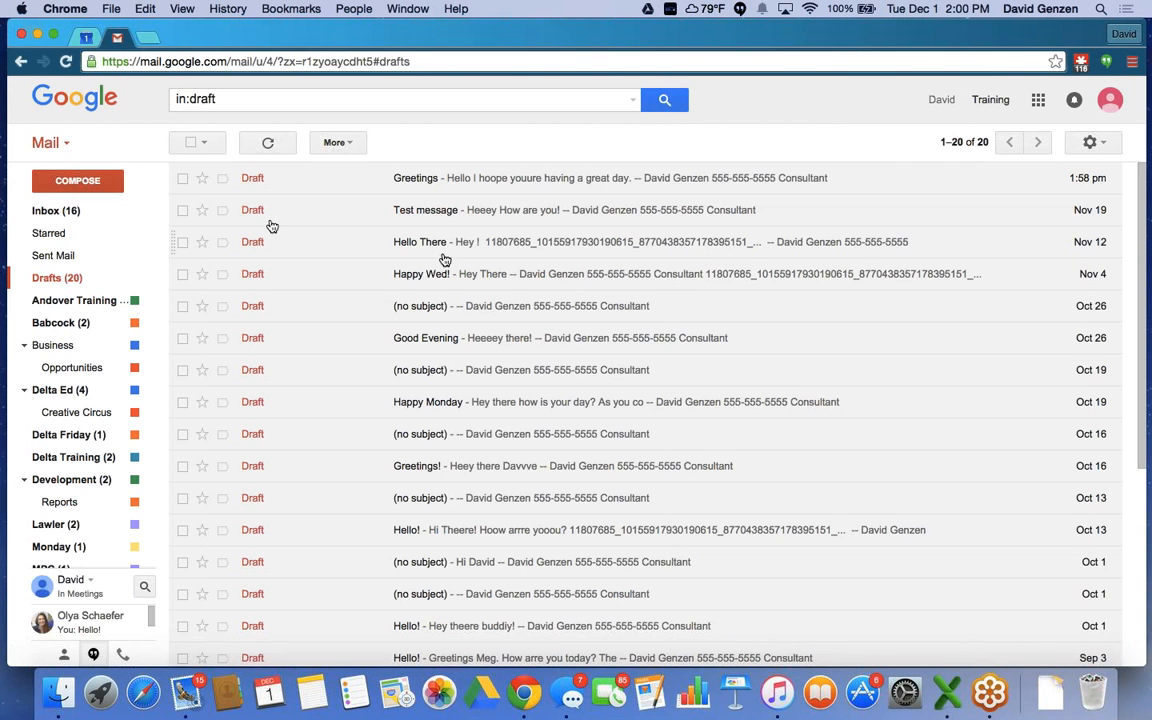
Return to the inbox and go to the Labs page of the full settings.
{"action": "left_click", "coordinate": [50, 212]}
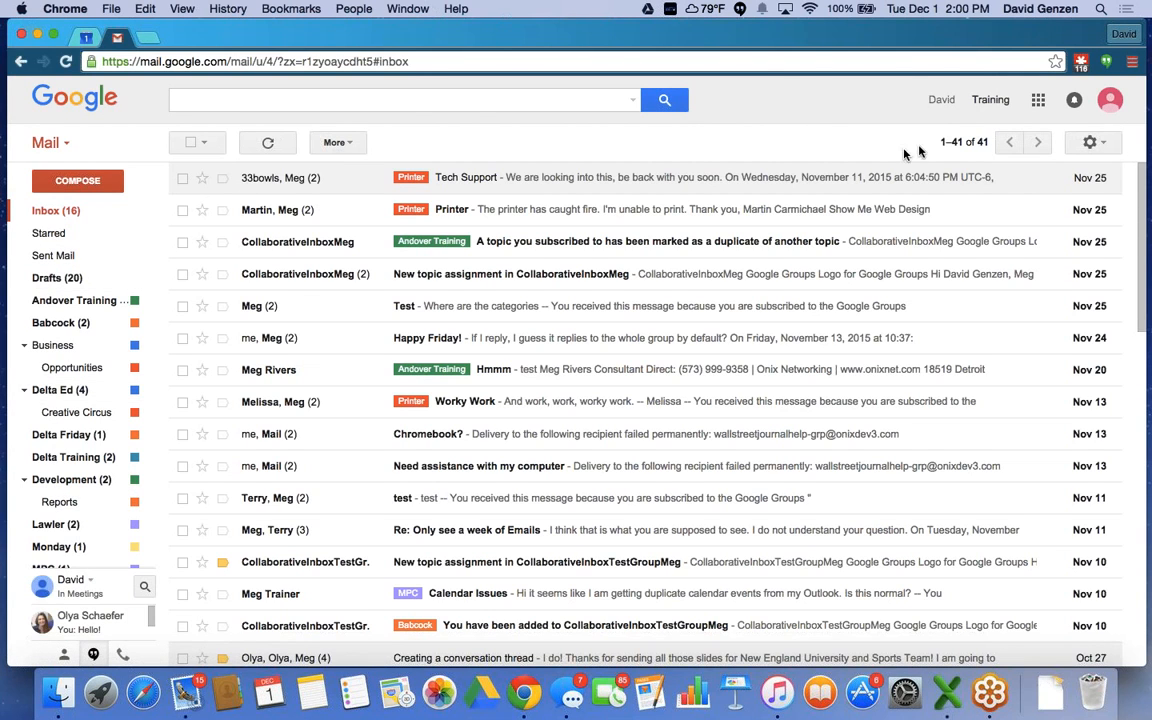
{"action": "left_click", "coordinate": [1093, 144]}
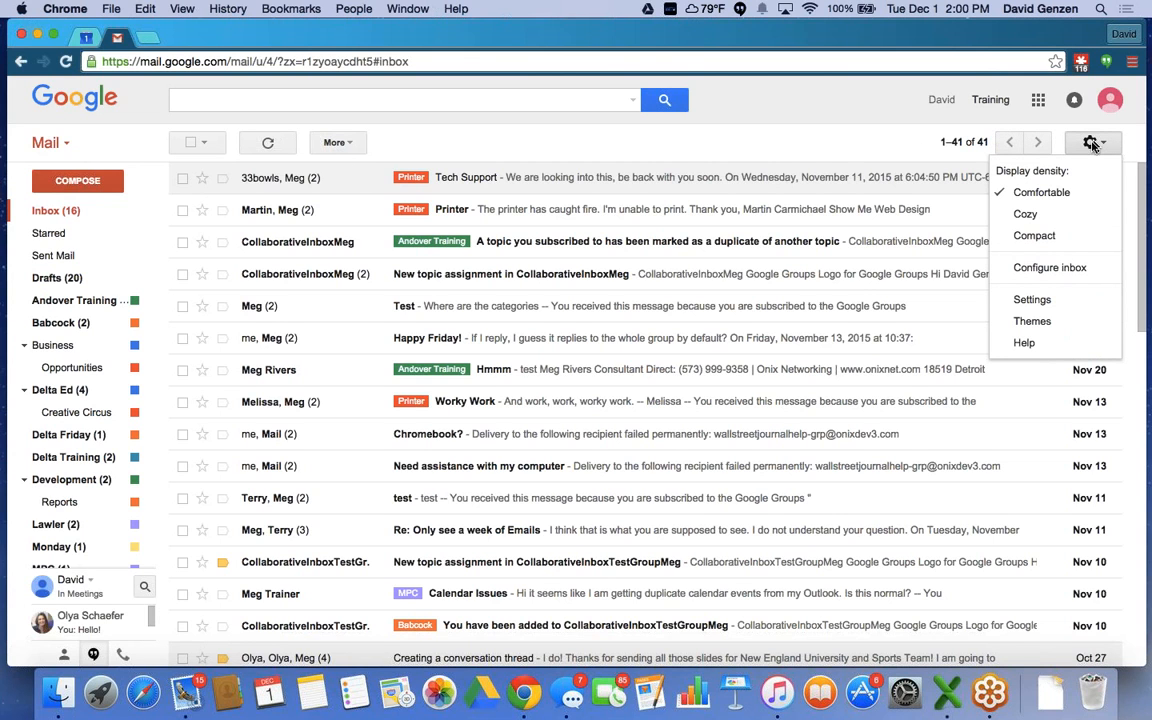
{"action": "left_click", "coordinate": [1034, 301]}
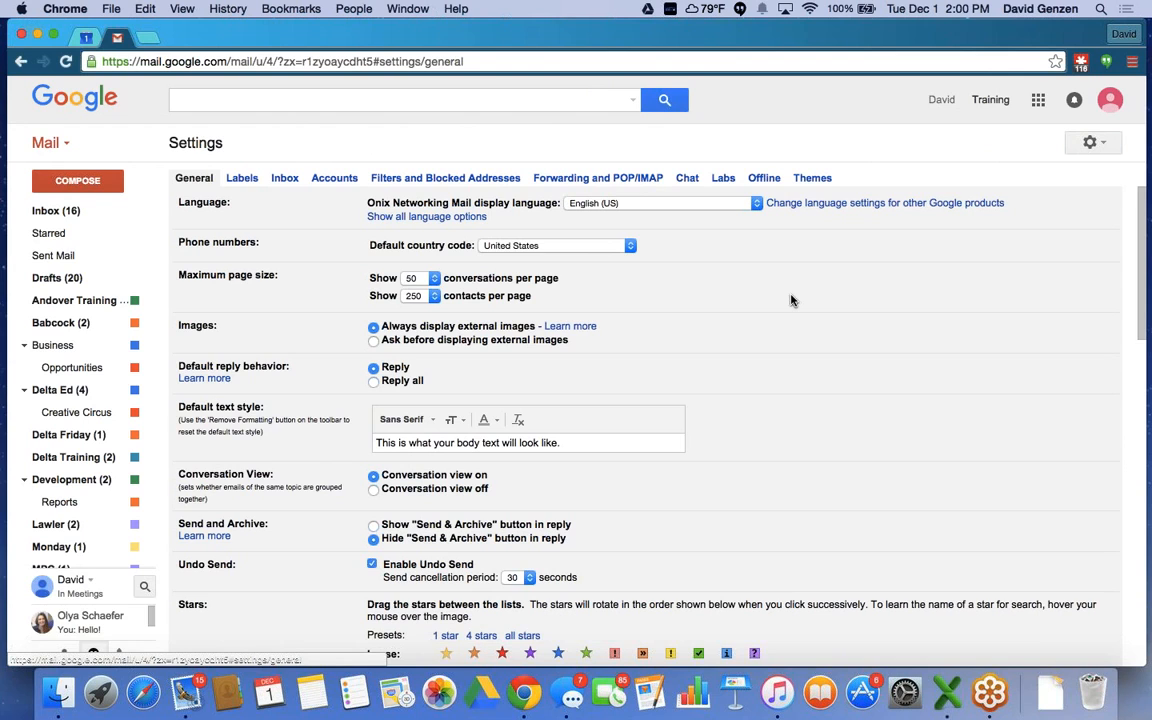
{"action": "left_click", "coordinate": [724, 181]}
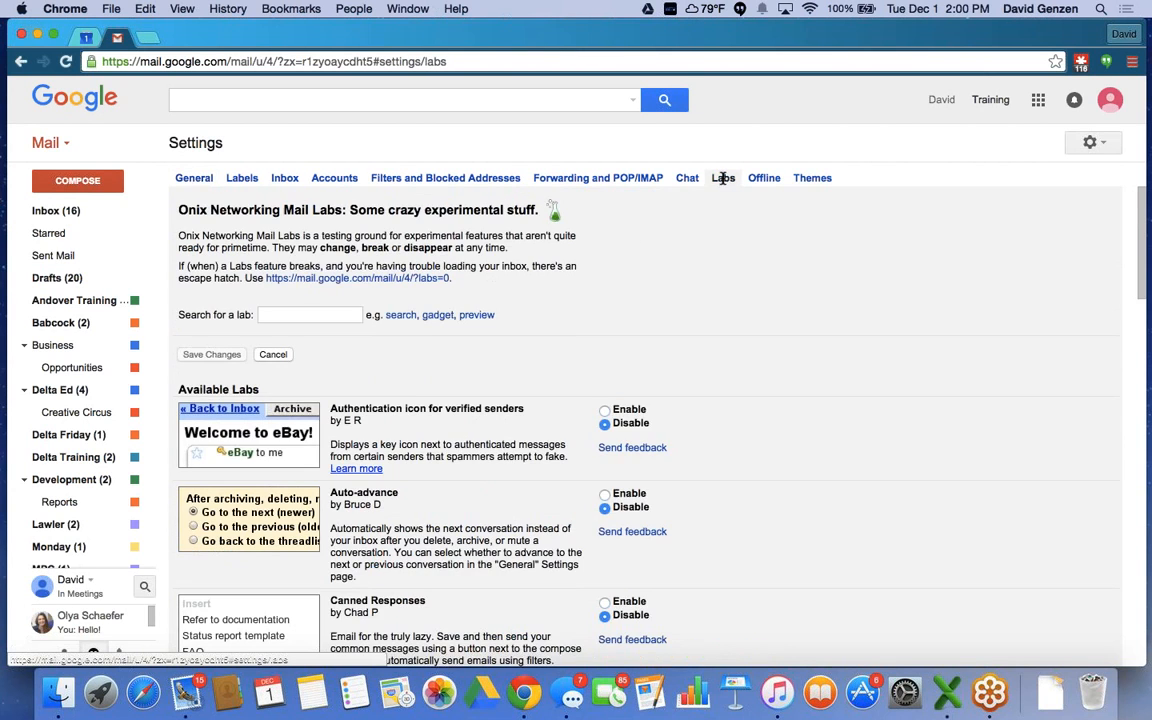
Enable the Preview Pane lab.
{"action": "scroll", "coordinate": [472, 287], "scroll_direction": "down", "scroll_amount": 1}
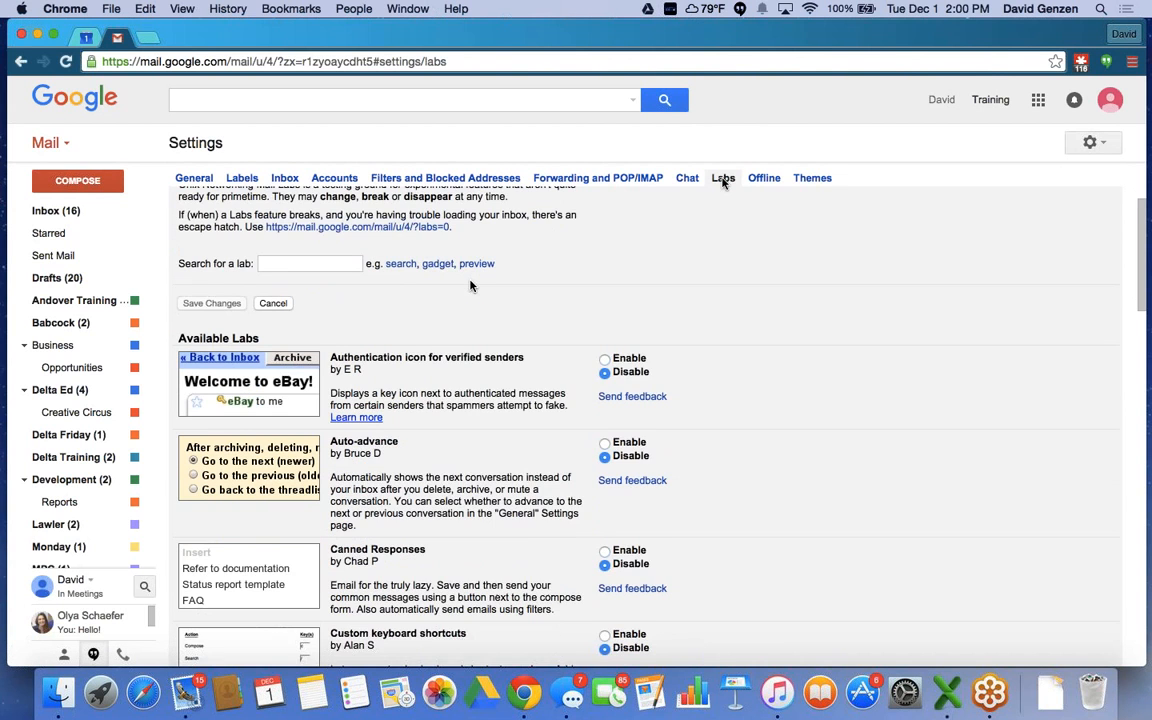
{"action": "scroll", "coordinate": [472, 287], "scroll_direction": "down", "scroll_amount": 7}
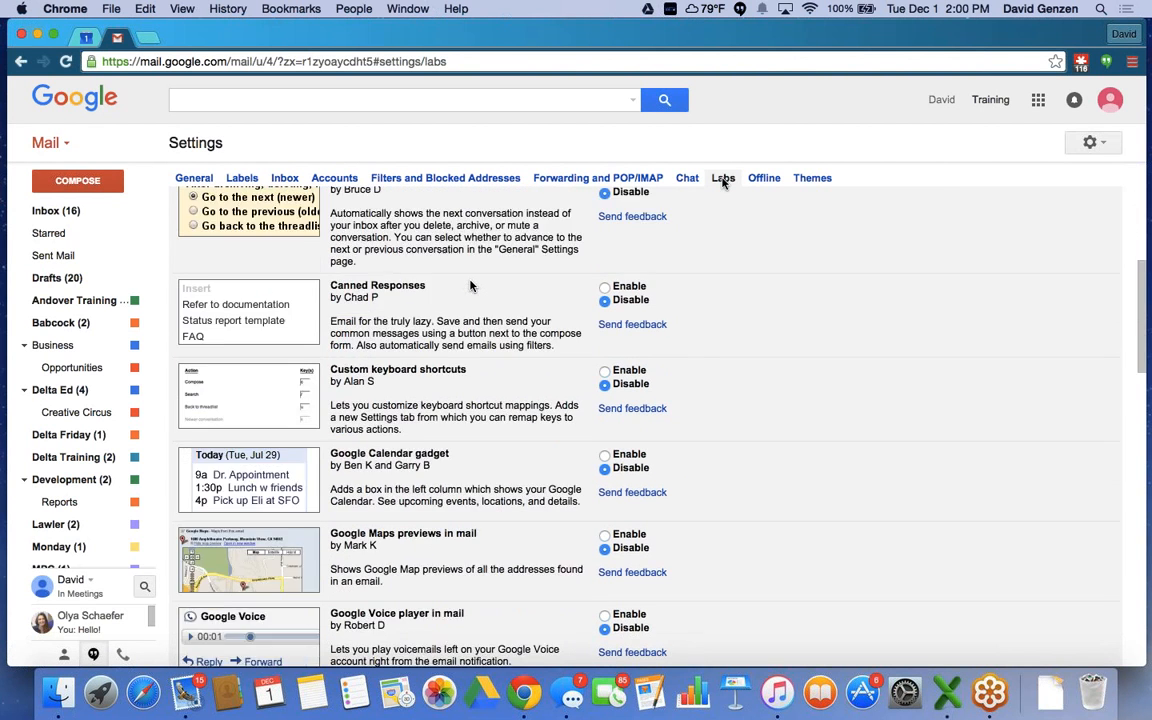
{"action": "scroll", "coordinate": [472, 287], "scroll_direction": "down", "scroll_amount": 4}
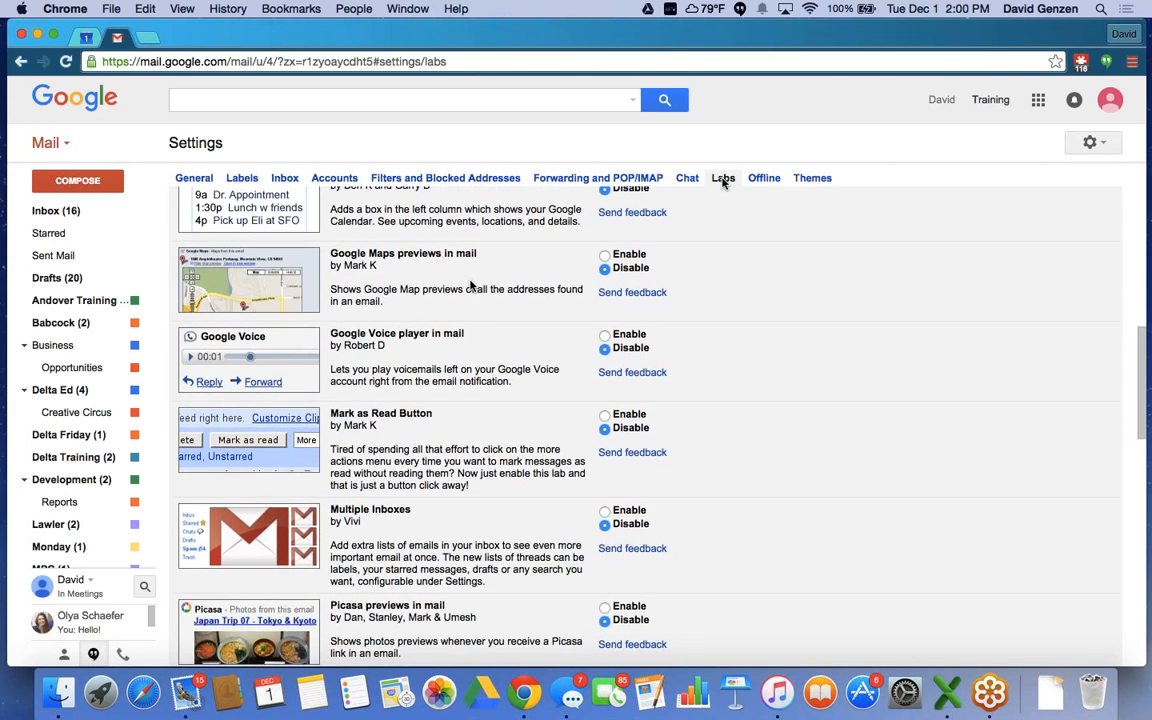
{"action": "scroll", "coordinate": [472, 287], "scroll_direction": "down", "scroll_amount": 5}
{"action": "scroll", "coordinate": [472, 287], "scroll_direction": "down", "scroll_amount": 2}
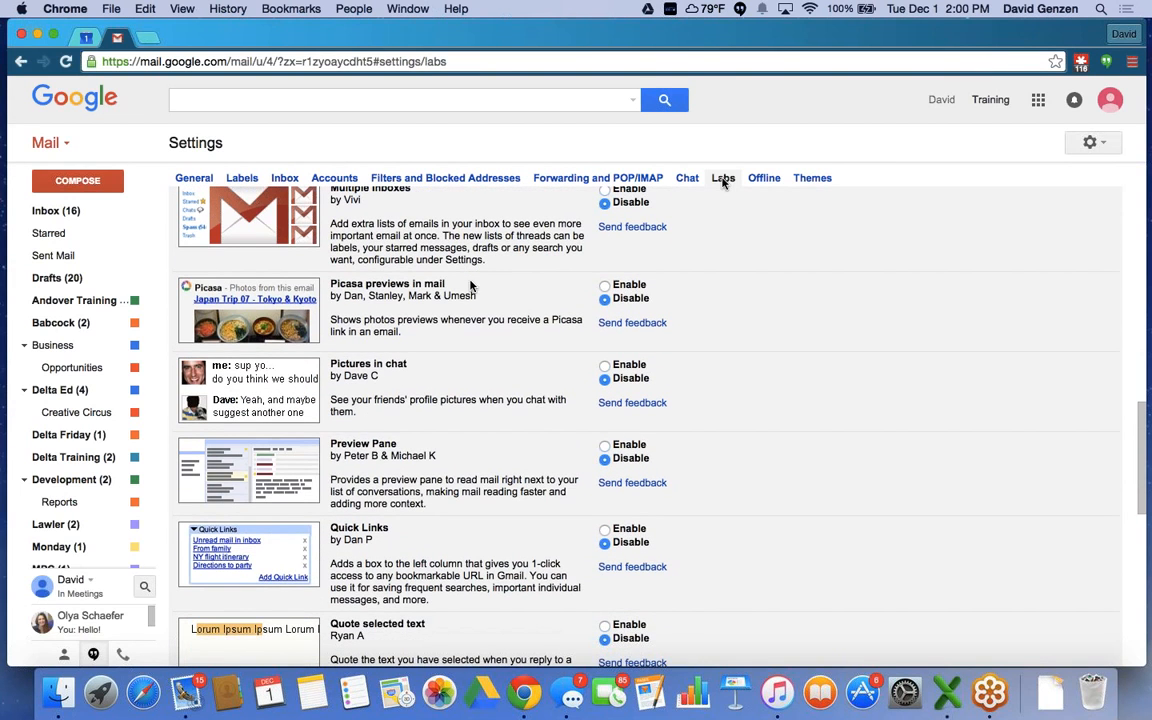
{"action": "left_click", "coordinate": [605, 446]}
Set the Right-side chat lab to Enable.
{"action": "scroll", "coordinate": [549, 447], "scroll_direction": "down", "scroll_amount": 2}
{"action": "scroll", "coordinate": [549, 447], "scroll_direction": "down", "scroll_amount": 2}
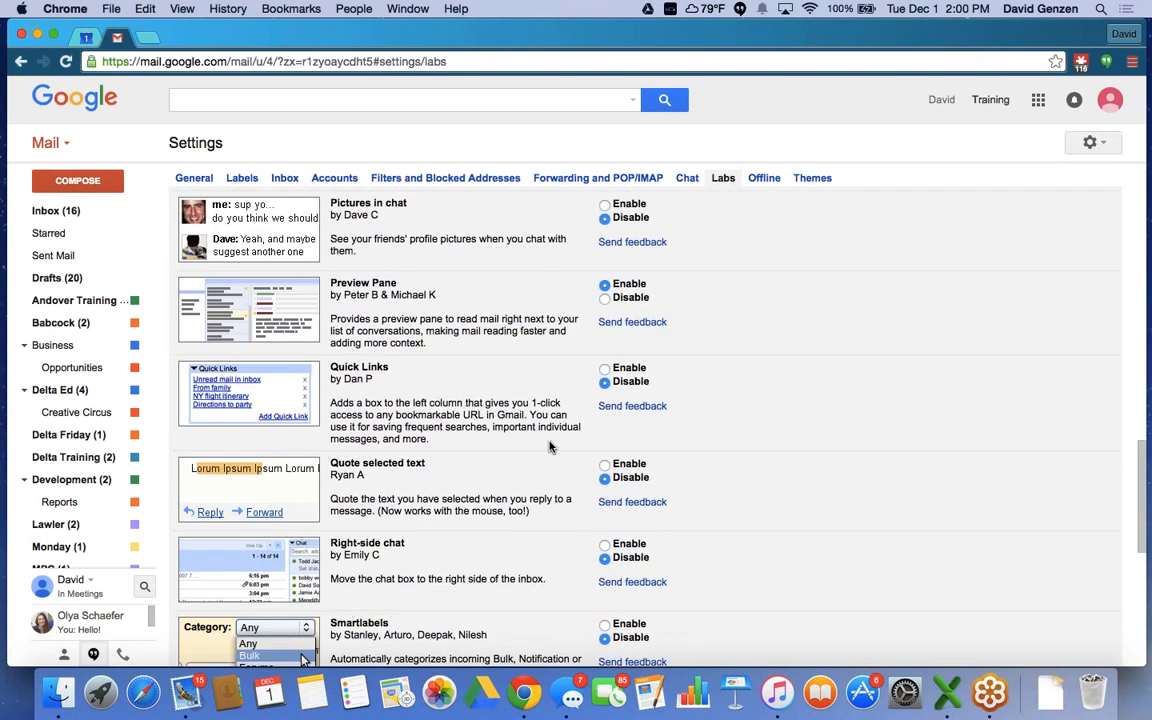
{"action": "scroll", "coordinate": [549, 447], "scroll_direction": "down", "scroll_amount": 1}
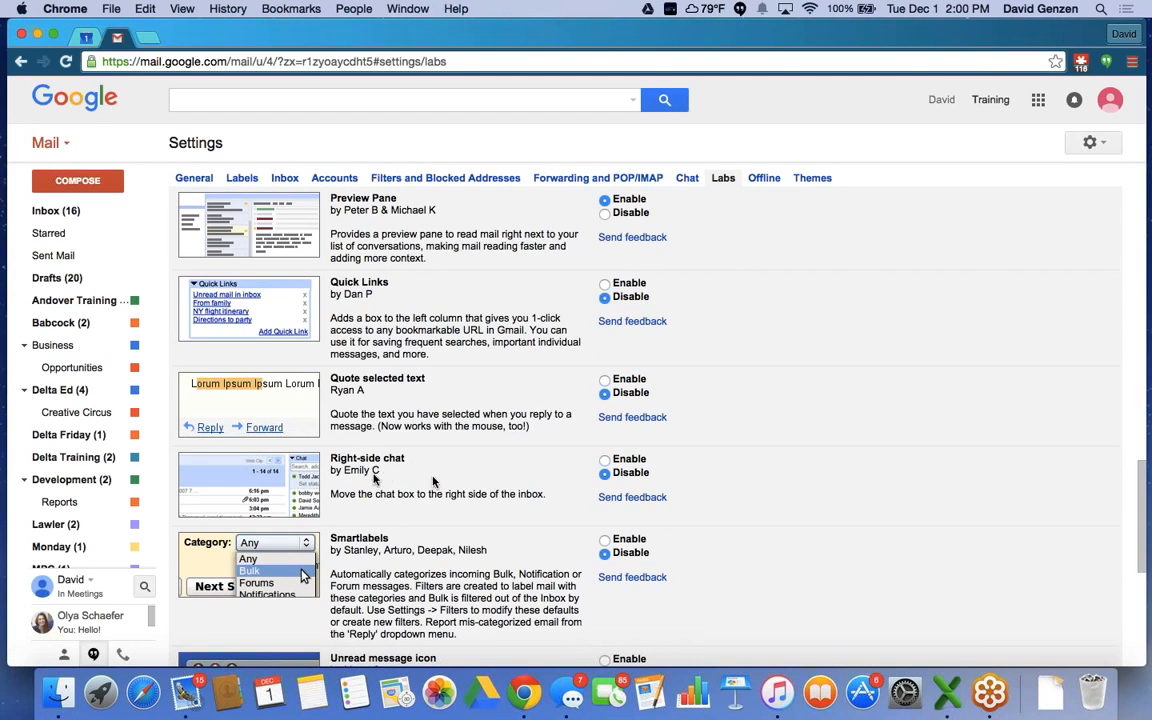
{"action": "left_click", "coordinate": [604, 461]}
Review the Labs list, then save the Preview Pane and Right-side chat changes.
{"action": "scroll", "coordinate": [501, 430], "scroll_direction": "down", "scroll_amount": 6}
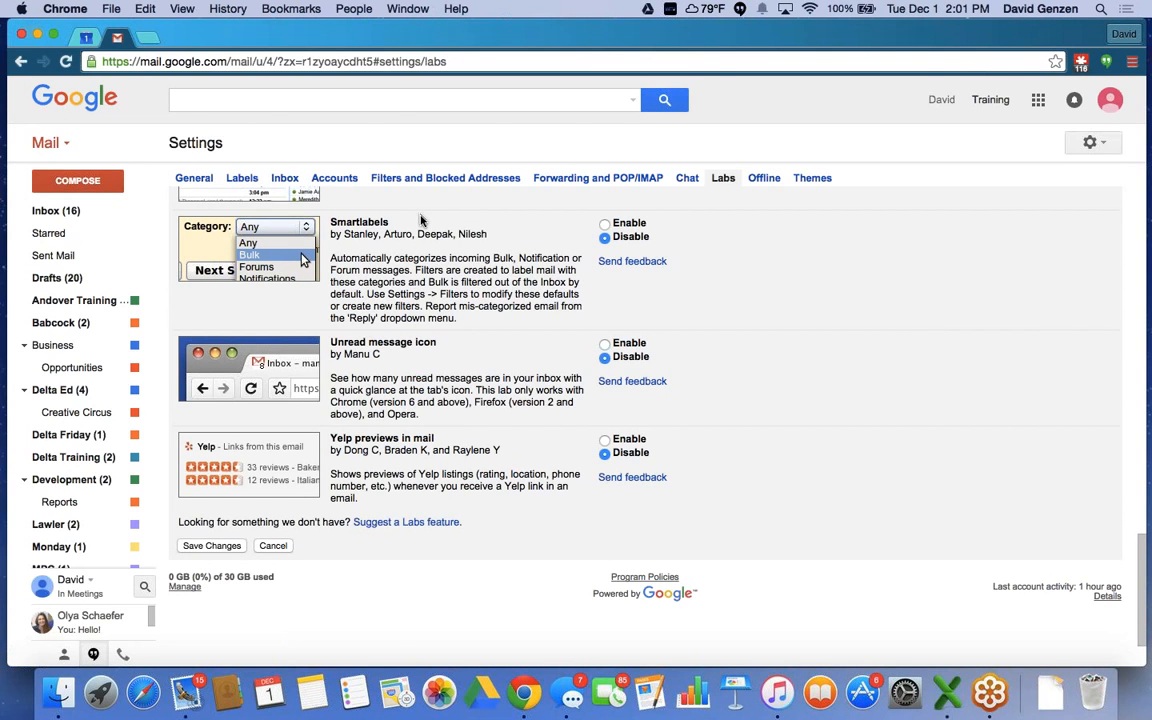
{"action": "scroll", "coordinate": [421, 220], "scroll_direction": "up", "scroll_amount": 10}
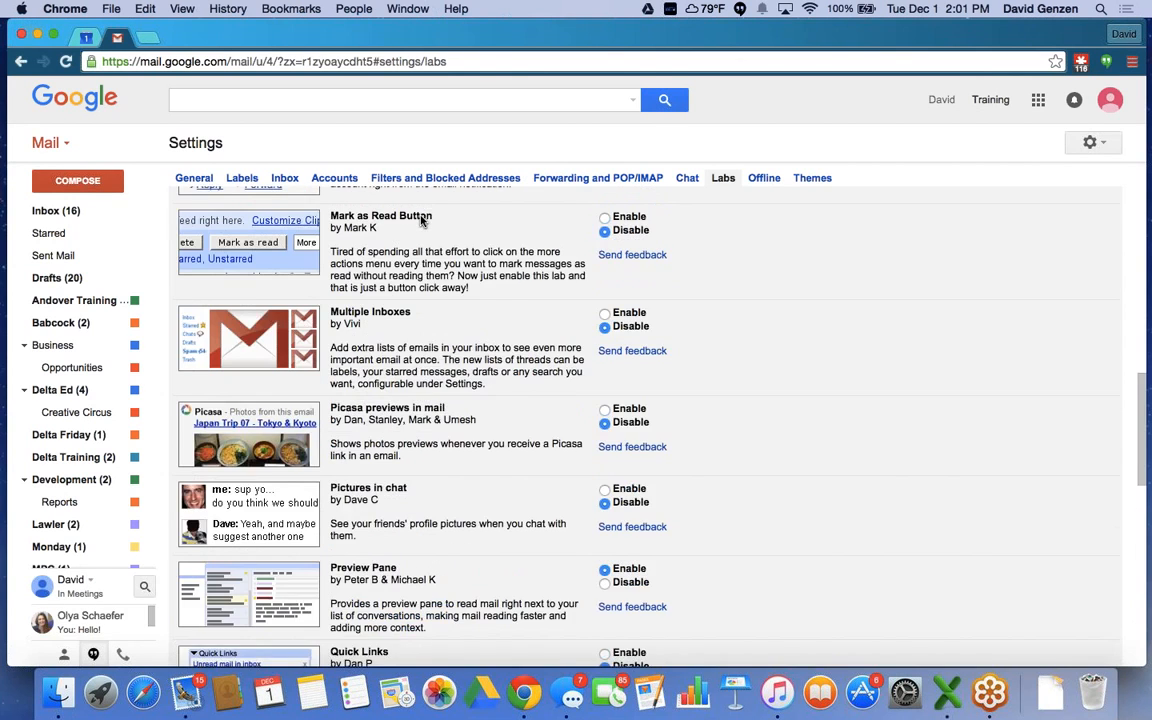
{"action": "scroll", "coordinate": [421, 217], "scroll_direction": "up", "scroll_amount": 5}
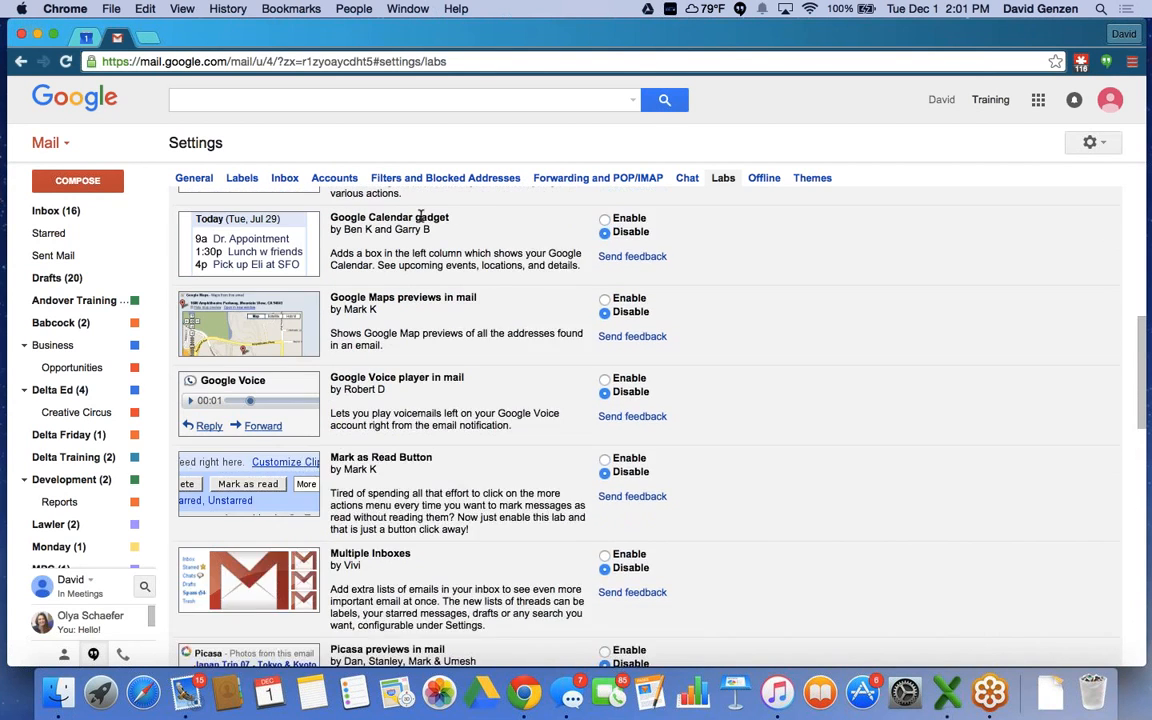
{"action": "scroll", "coordinate": [421, 220], "scroll_direction": "up", "scroll_amount": 4}
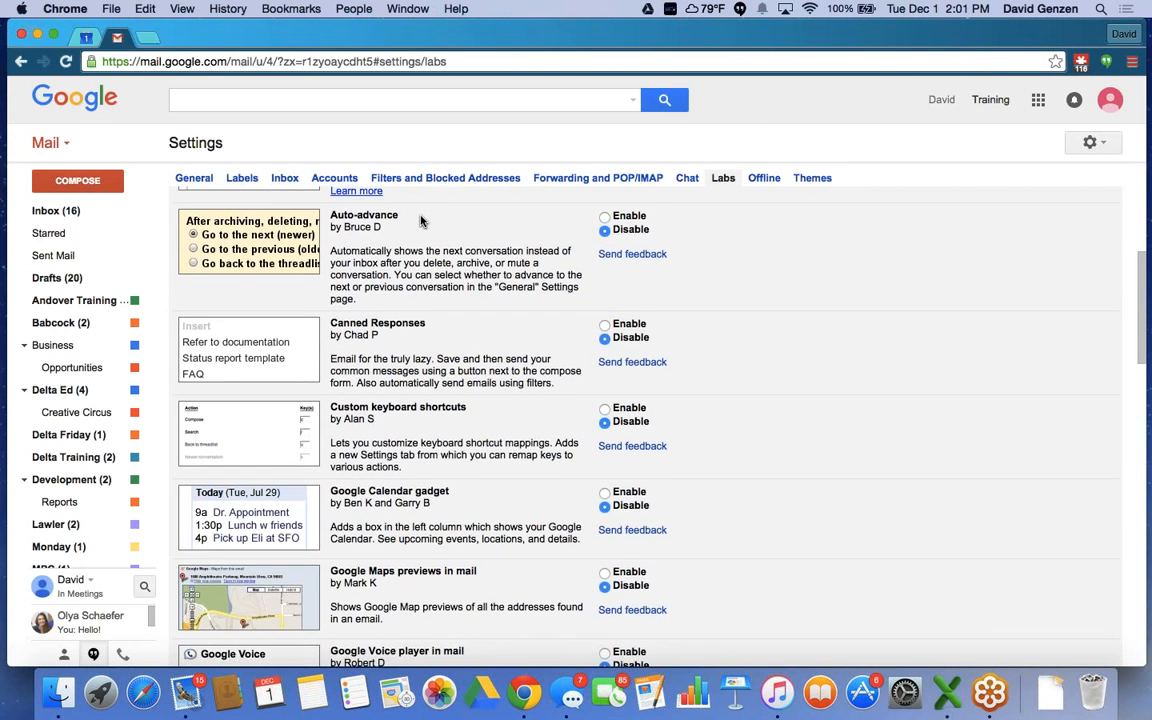
{"action": "scroll", "coordinate": [421, 220], "scroll_direction": "up", "scroll_amount": 6}
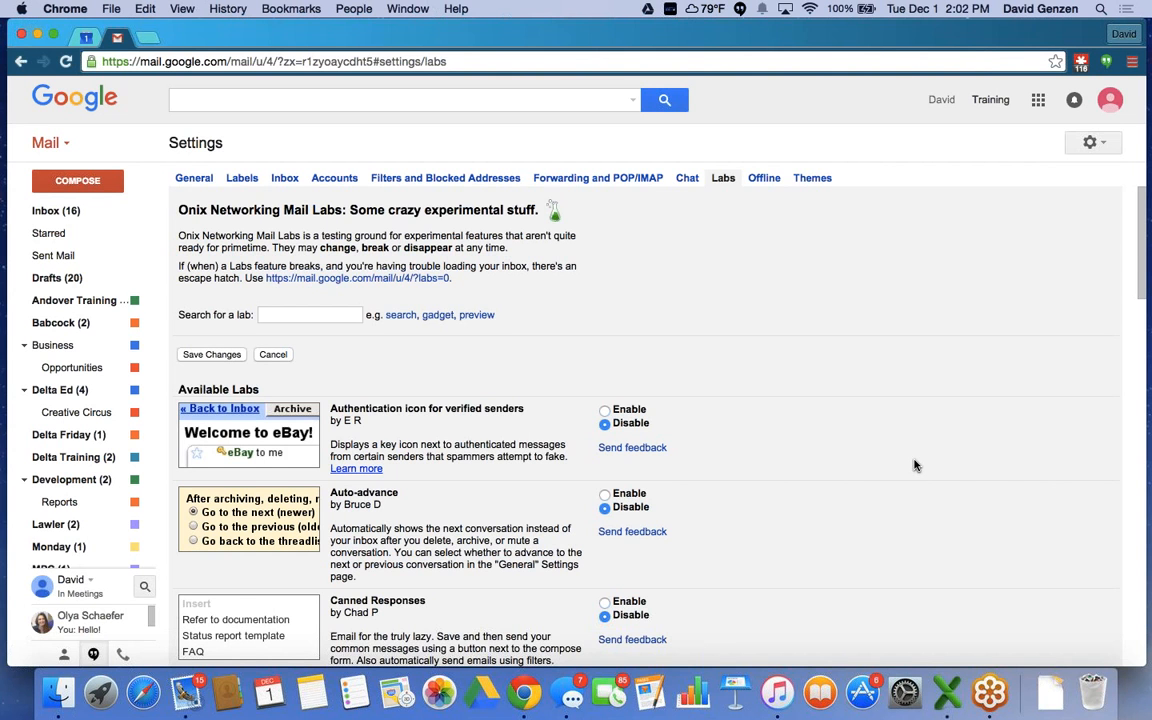
{"action": "scroll", "coordinate": [914, 464], "scroll_direction": "down", "scroll_amount": 15}
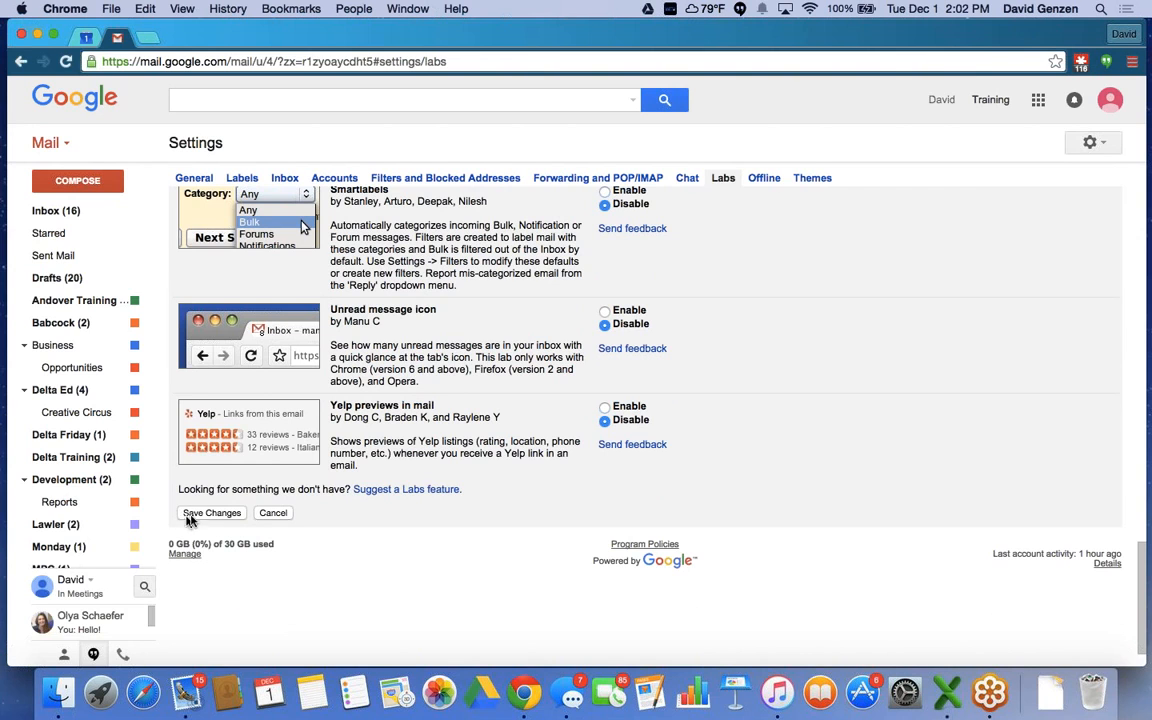
{"action": "left_click", "coordinate": [211, 513]}
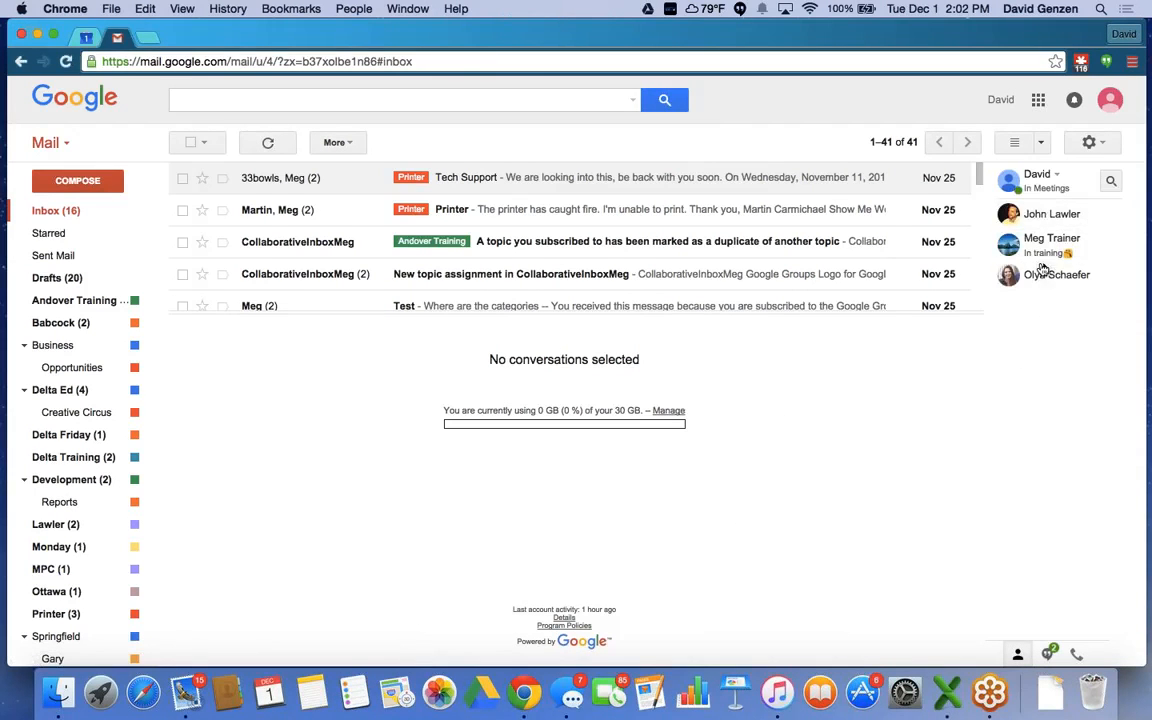
Turn the split preview pane off and then back on.
{"action": "mouse_move", "coordinate": [1046, 284]}
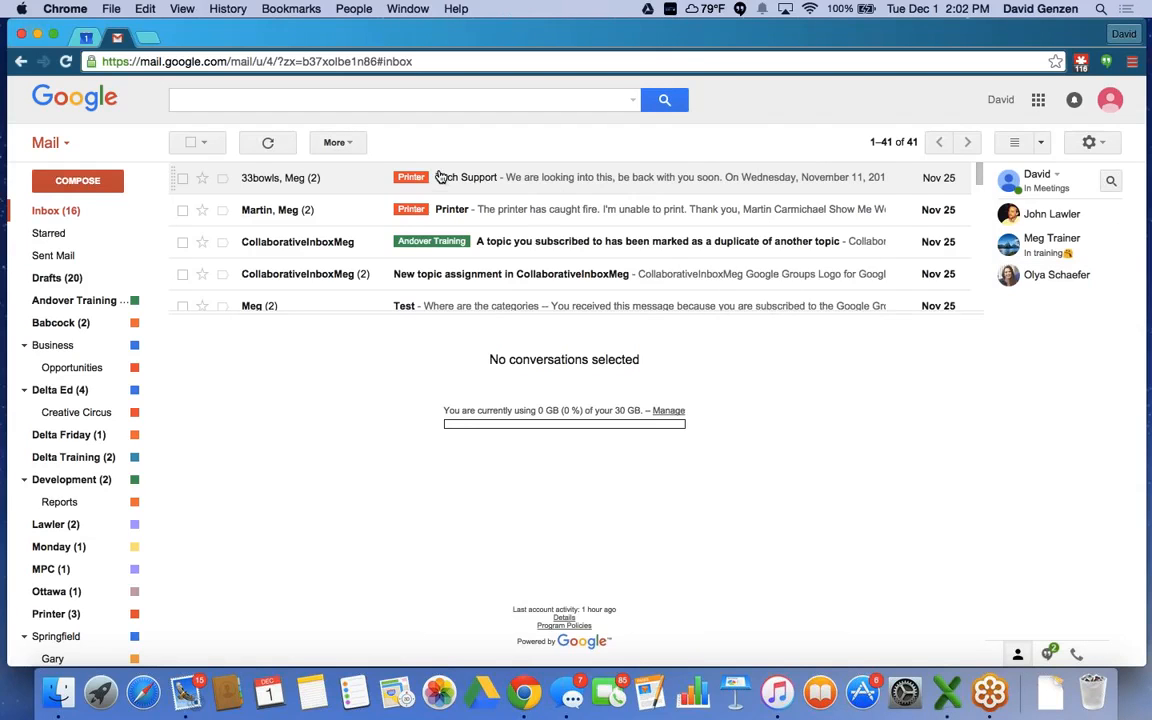
{"action": "left_click", "coordinate": [1014, 146]}
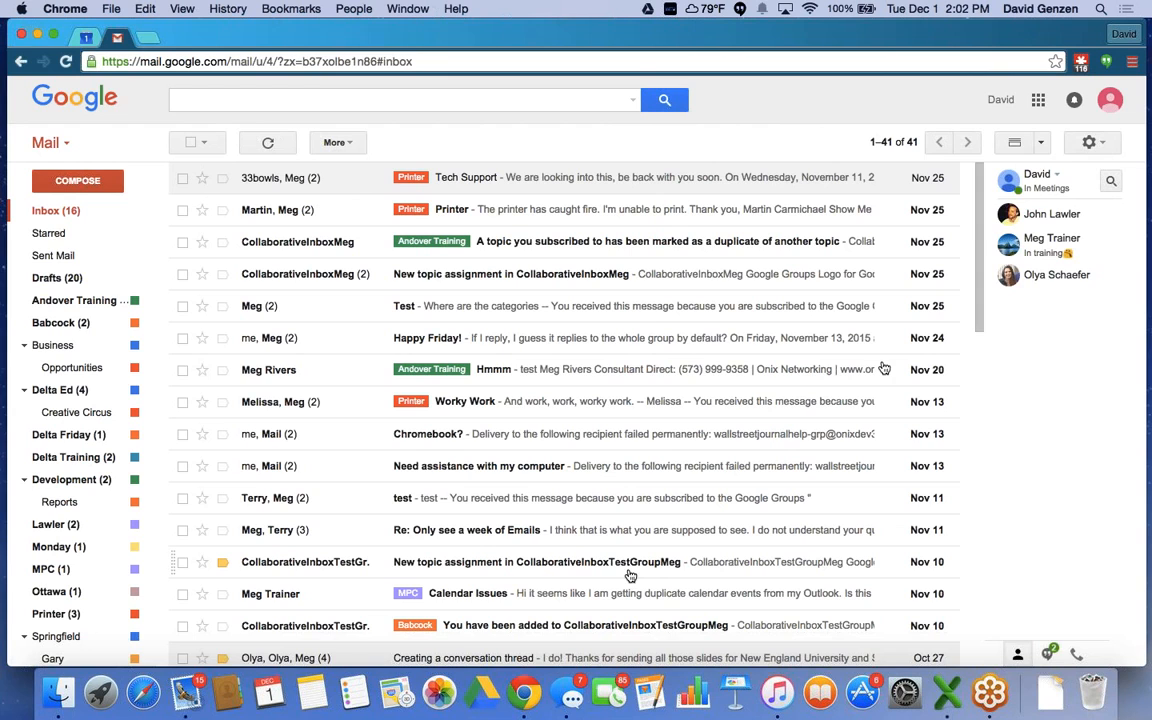
{"action": "left_click", "coordinate": [1014, 146]}
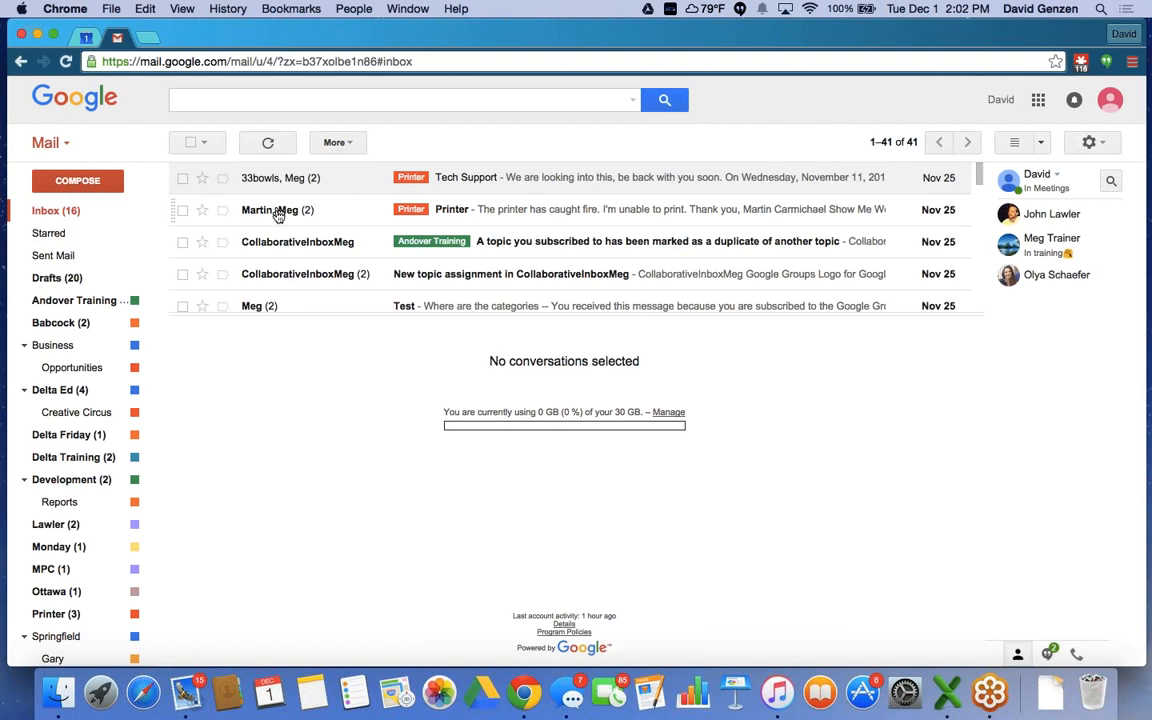
Read the CollaborativeInboxMeg duplicate-topic message in the preview pane below the list.
{"action": "left_click", "coordinate": [269, 245]}
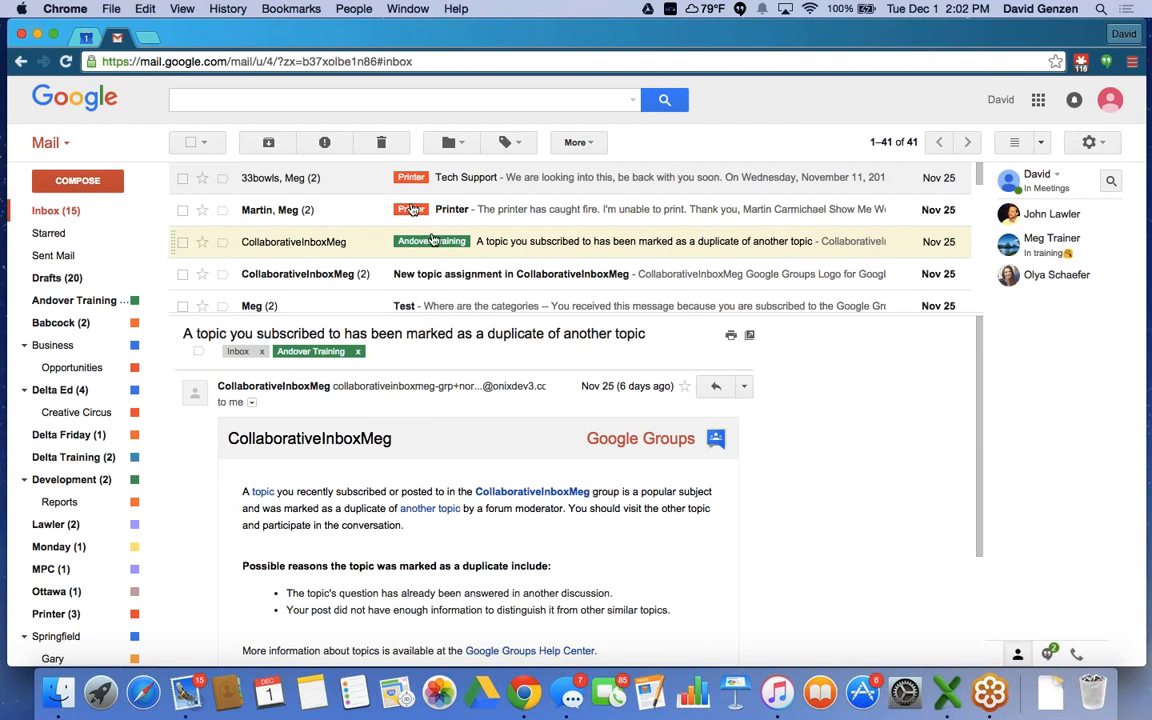
{"action": "scroll", "coordinate": [407, 208], "scroll_direction": "down", "scroll_amount": 2}
{"action": "scroll", "coordinate": [405, 207], "scroll_direction": "down", "scroll_amount": 10}
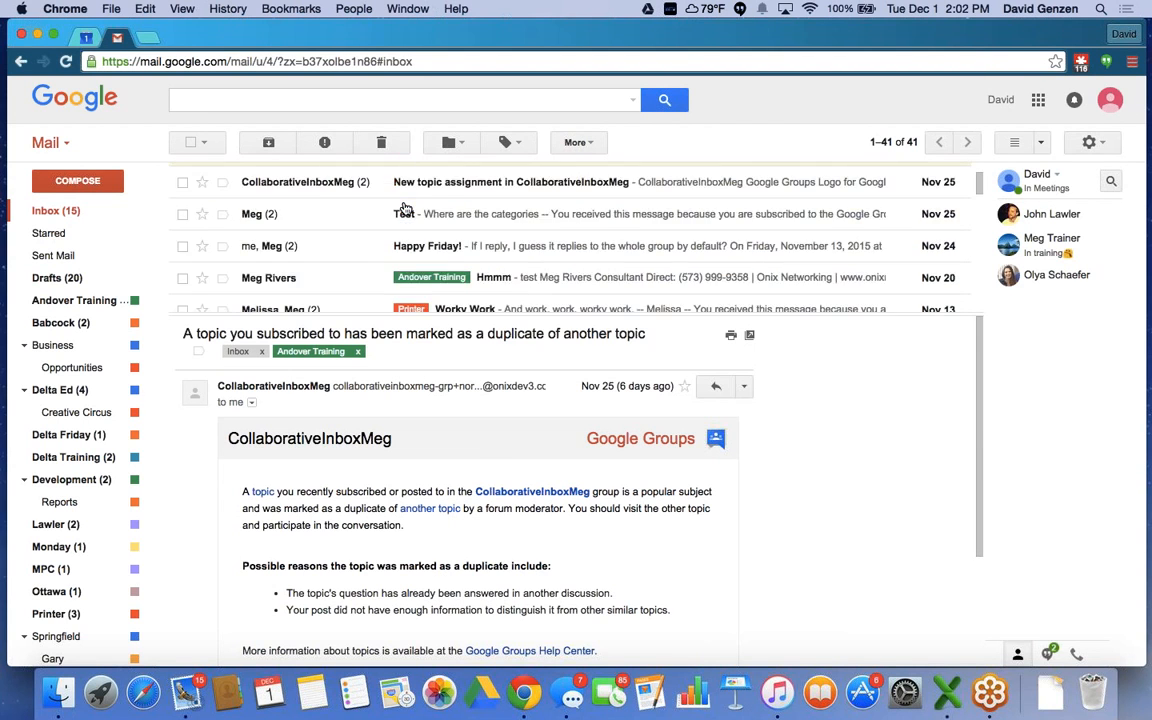
{"action": "scroll", "coordinate": [405, 207], "scroll_direction": "up", "scroll_amount": 10}
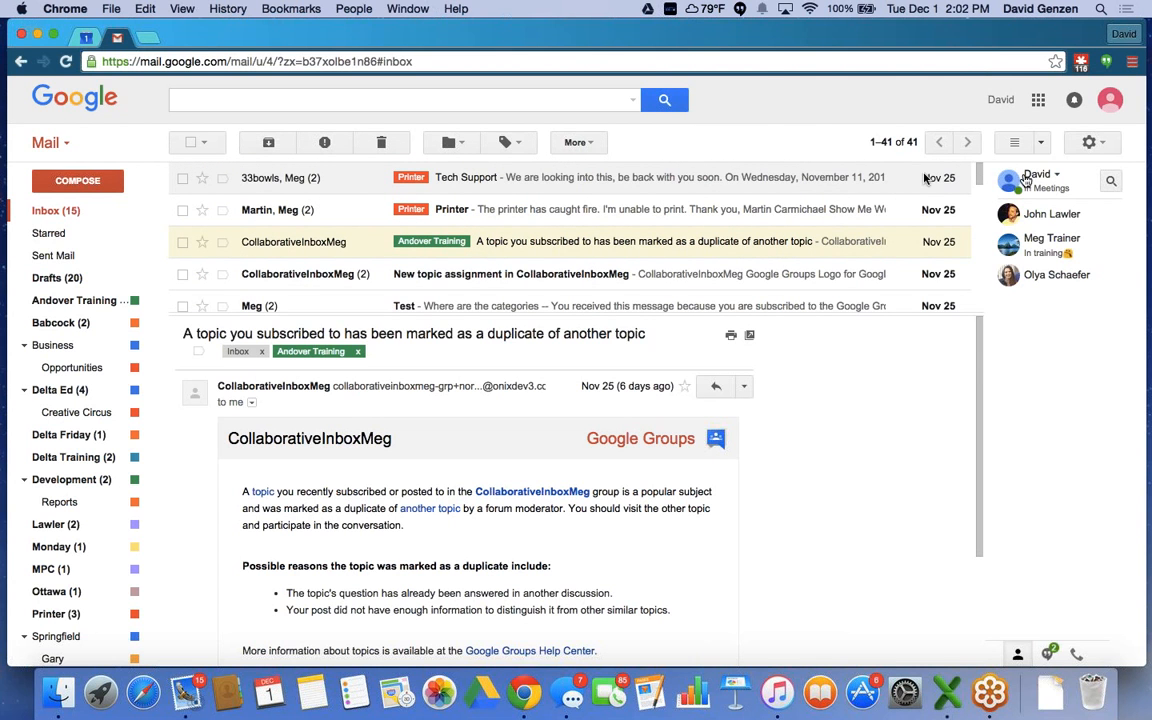
{"action": "left_click", "coordinate": [1041, 143]}
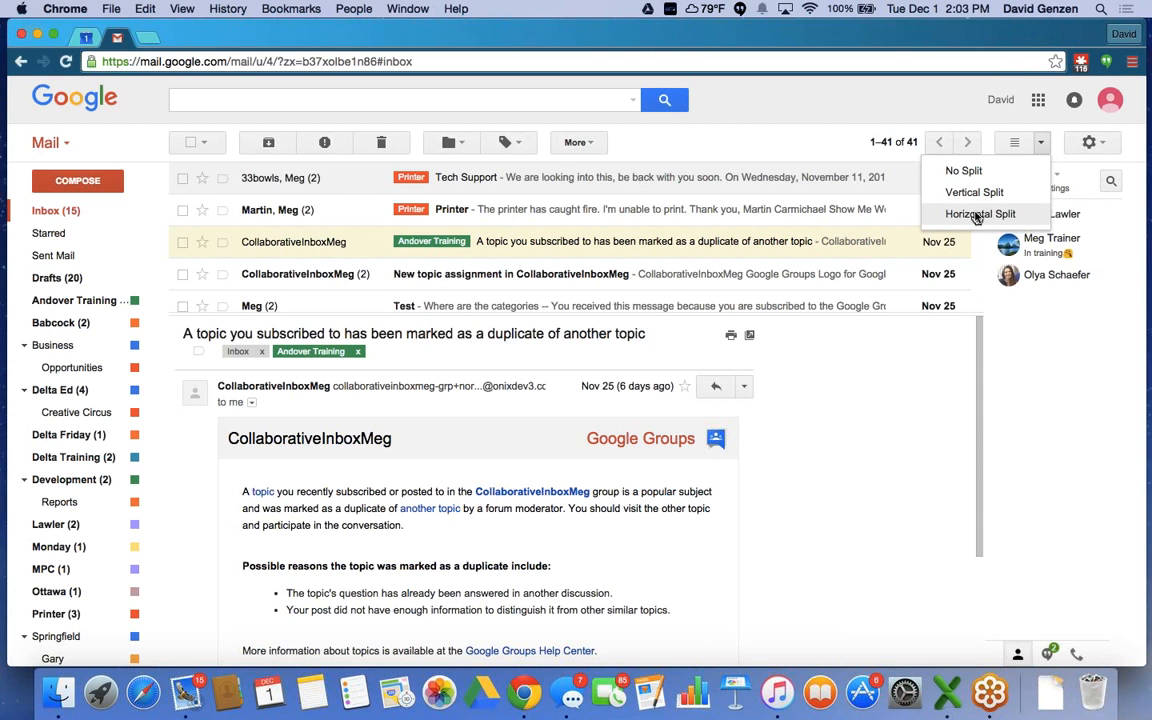
Switch the preview pane layout to Vertical Split.
{"action": "left_click", "coordinate": [978, 216]}
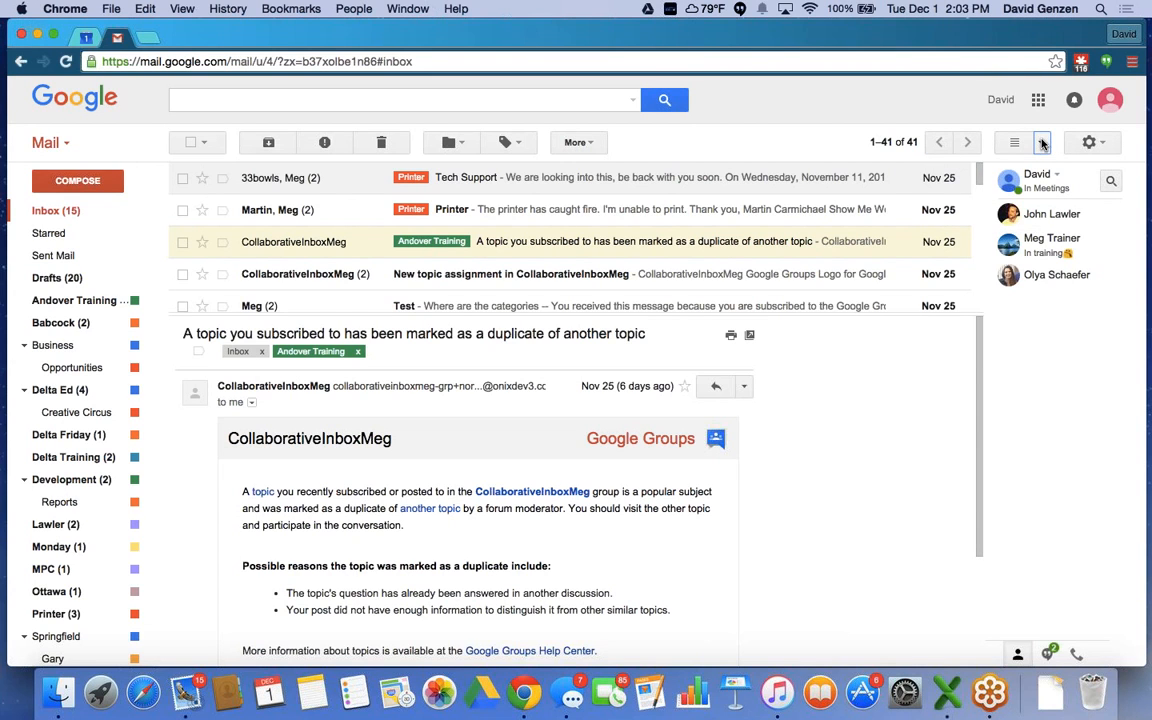
{"action": "left_click", "coordinate": [1042, 145]}
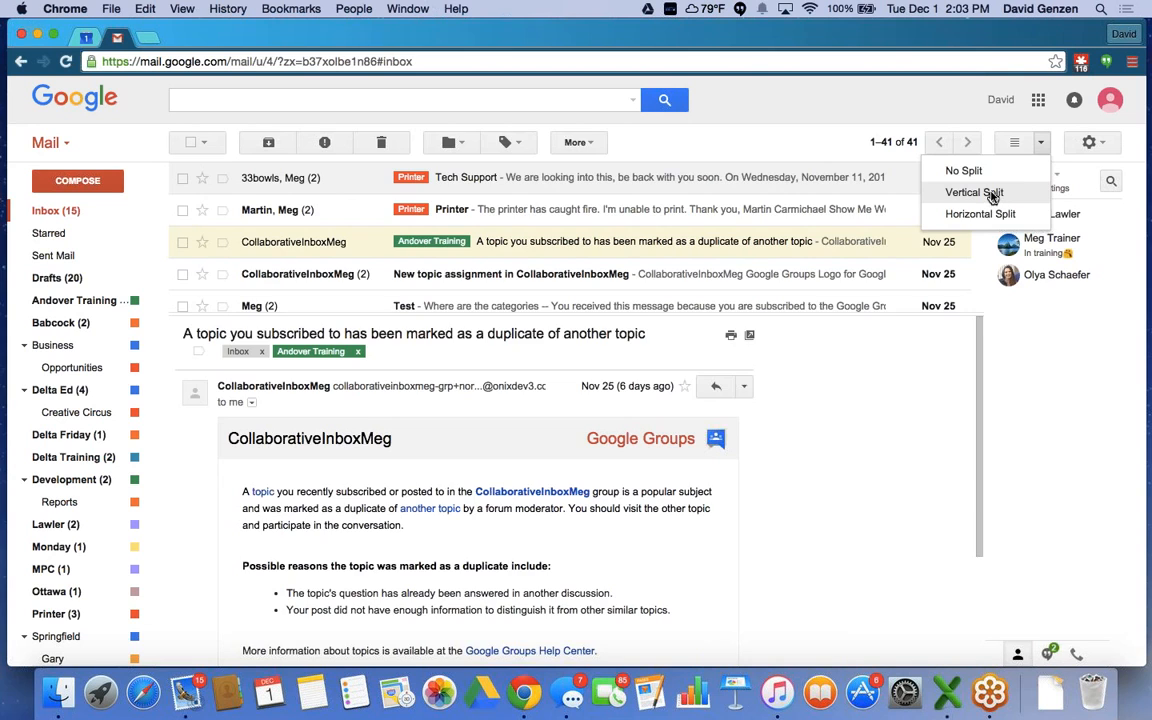
{"action": "left_click", "coordinate": [992, 195]}
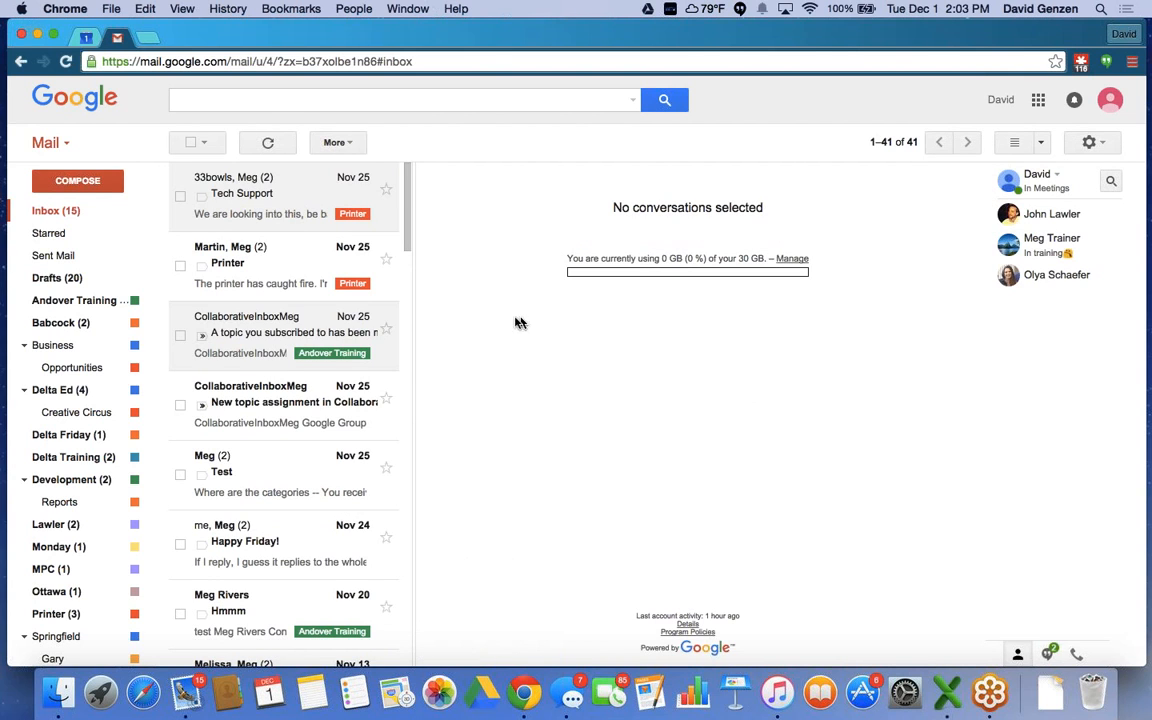
Open the Printer conversation in the right-side reading pane.
{"action": "left_click", "coordinate": [237, 268]}
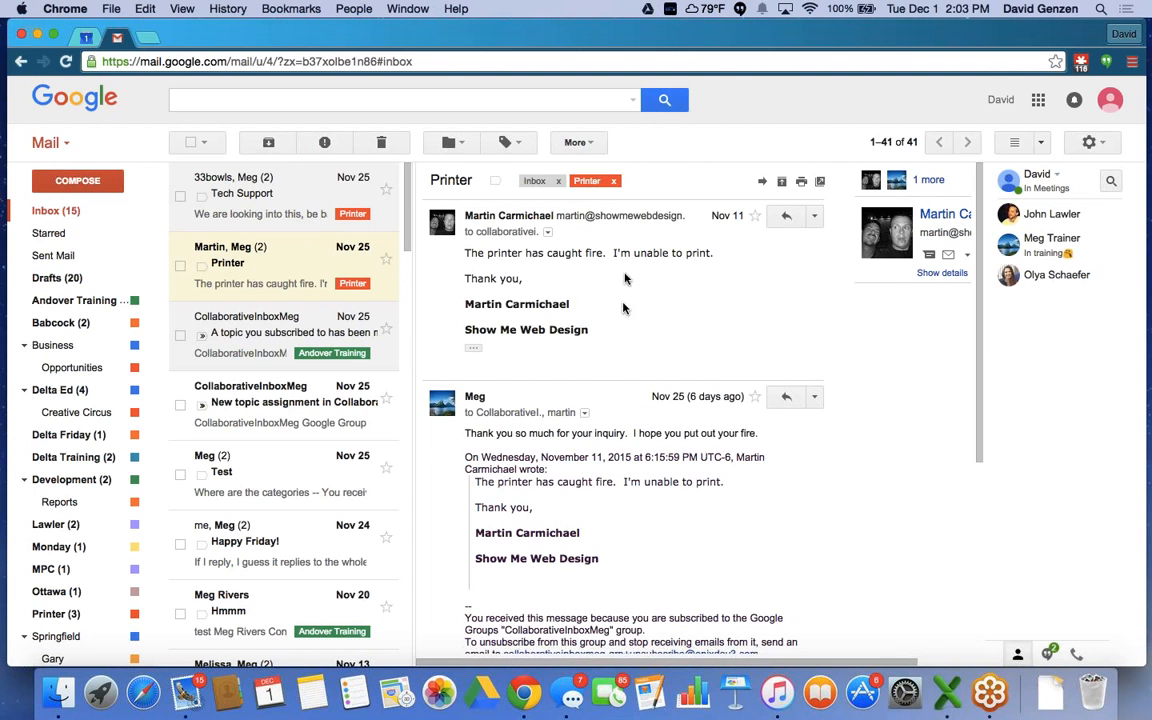
{"action": "scroll", "coordinate": [622, 272], "scroll_direction": "down", "scroll_amount": 2}
{"action": "scroll", "coordinate": [622, 272], "scroll_direction": "down", "scroll_amount": 4}
{"action": "scroll", "coordinate": [622, 272], "scroll_direction": "up", "scroll_amount": 5}
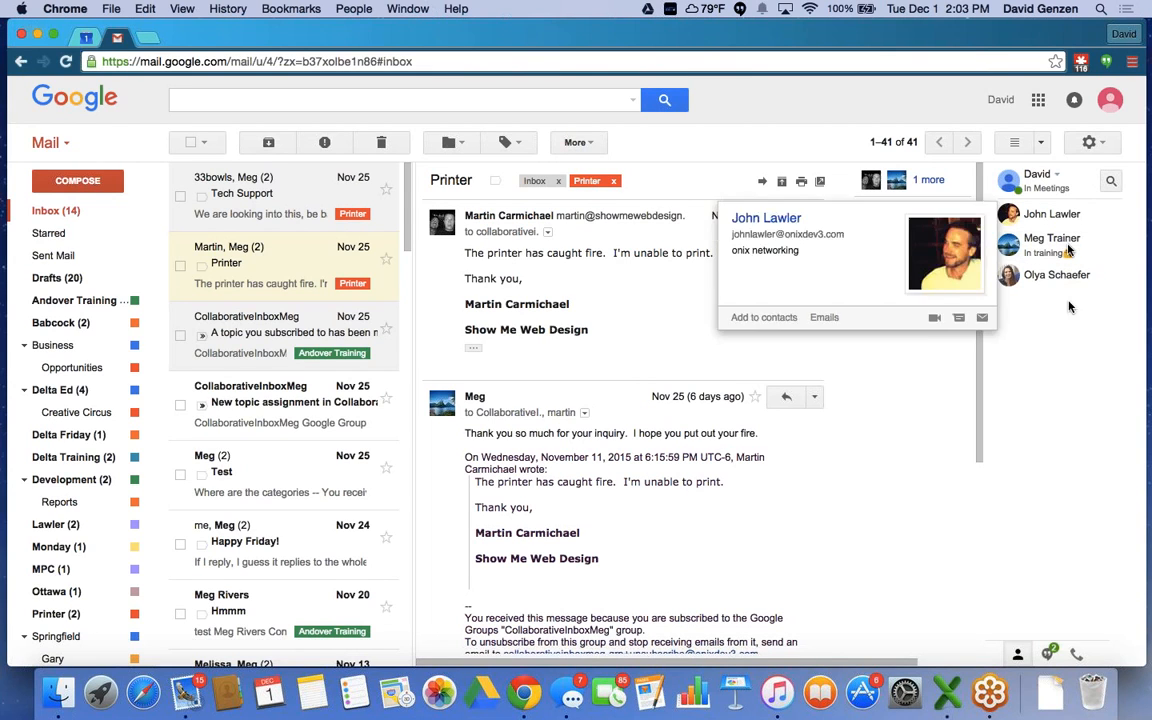
{"action": "mouse_move", "coordinate": [1058, 281]}
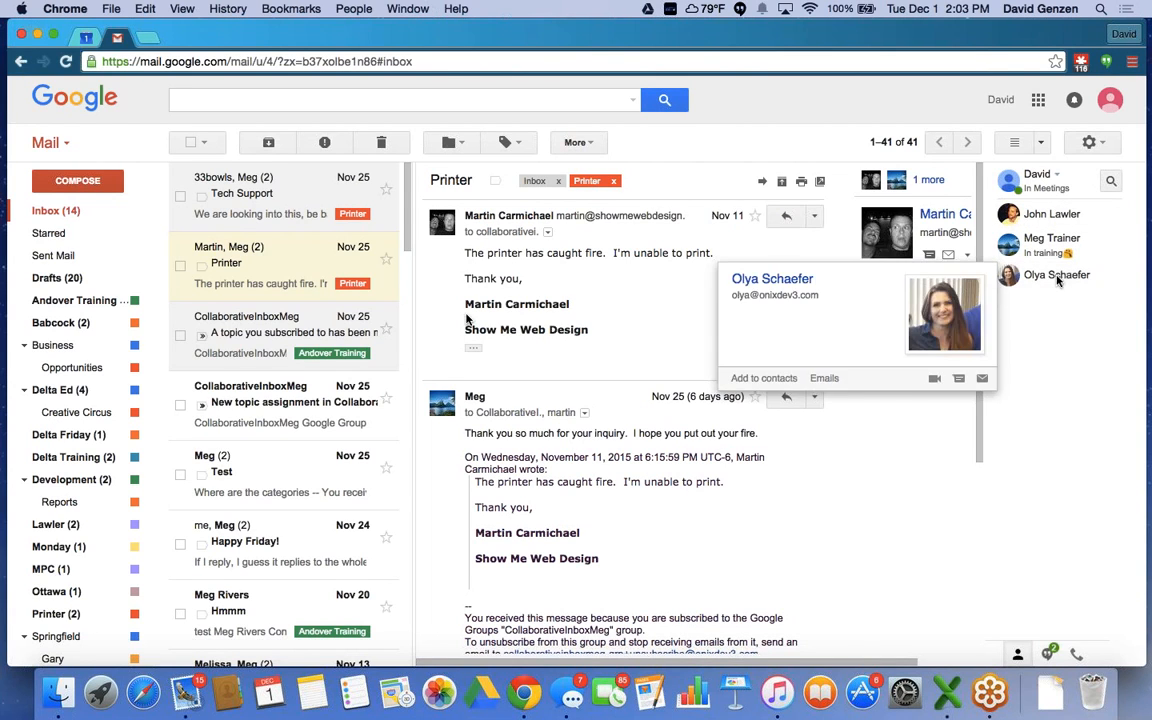
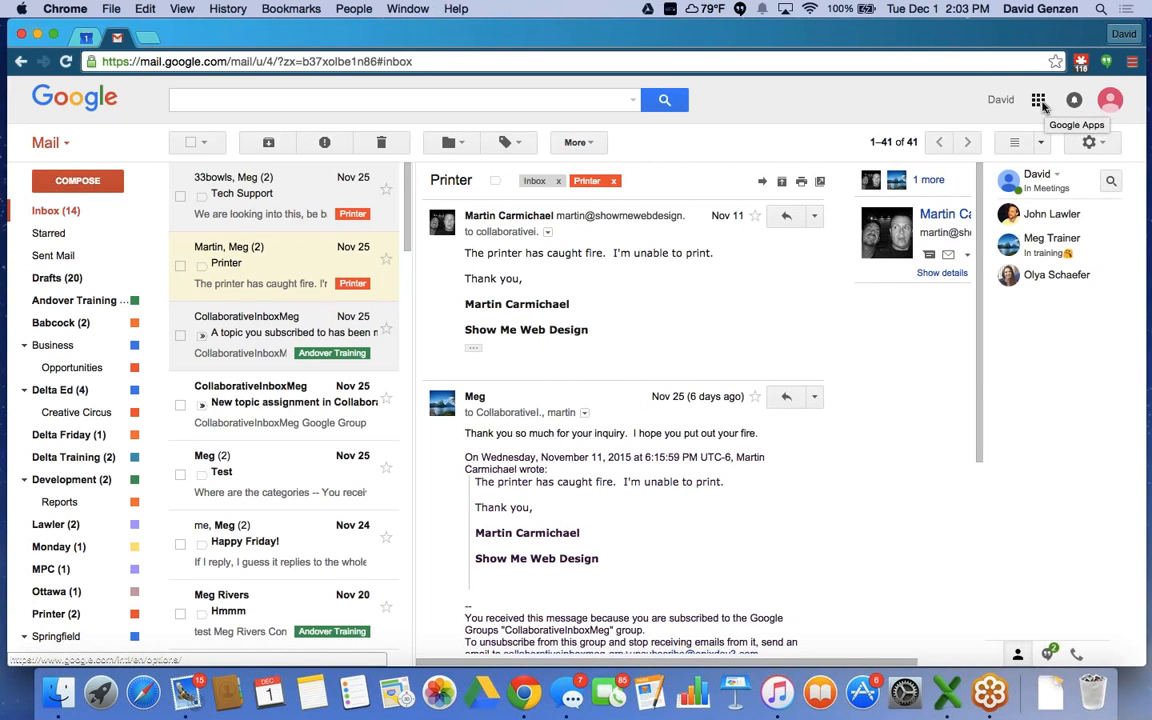
Switch from Gmail to Google Calendar's Nov 29 – Dec 5, 2015 week, glancing at the apps panel and search options.
{"action": "left_click", "coordinate": [1038, 103]}
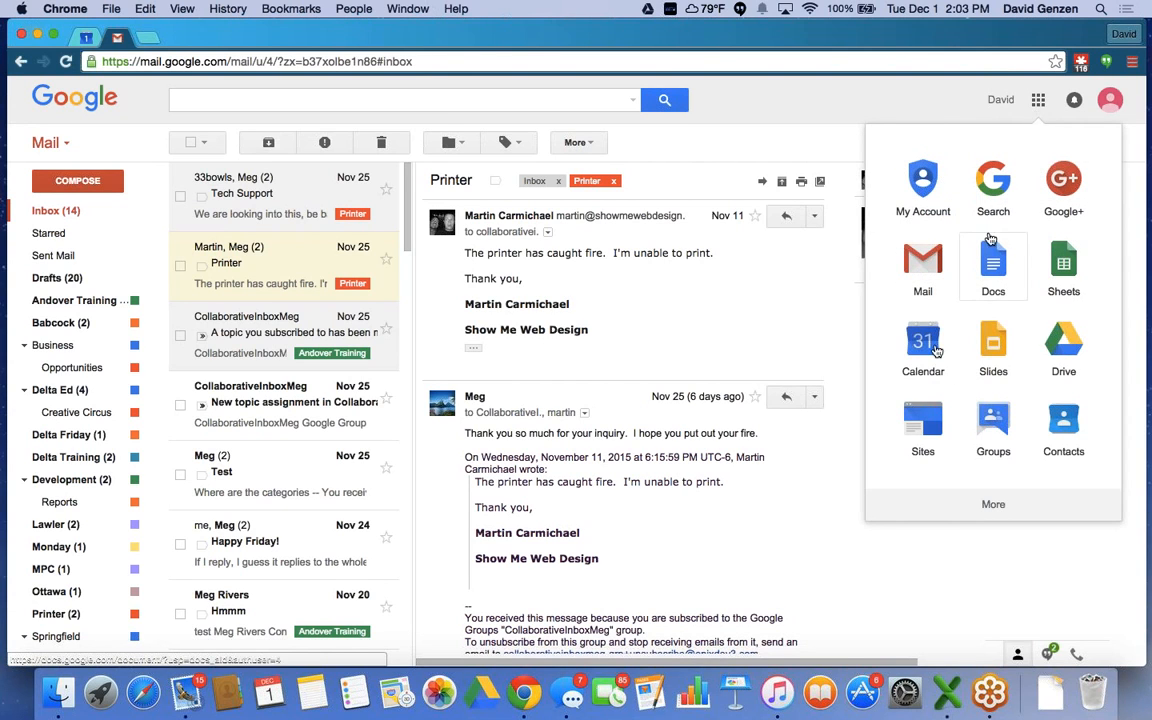
{"action": "left_click", "coordinate": [1038, 103]}
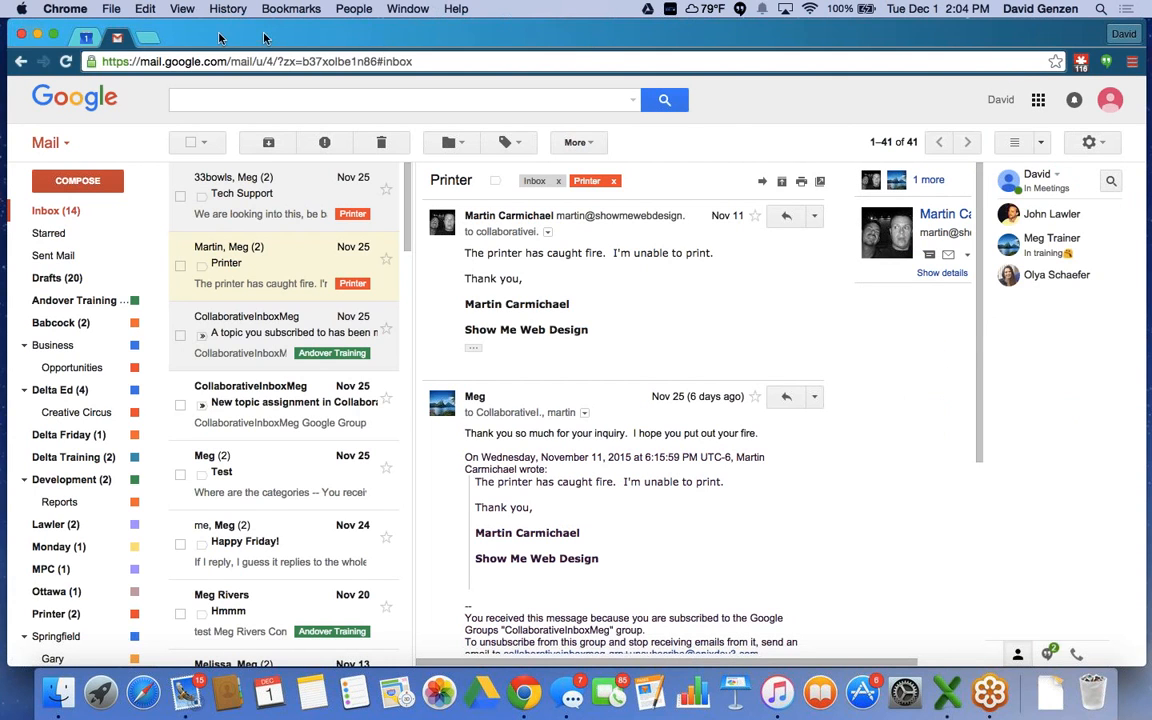
{"action": "left_click", "coordinate": [87, 38]}
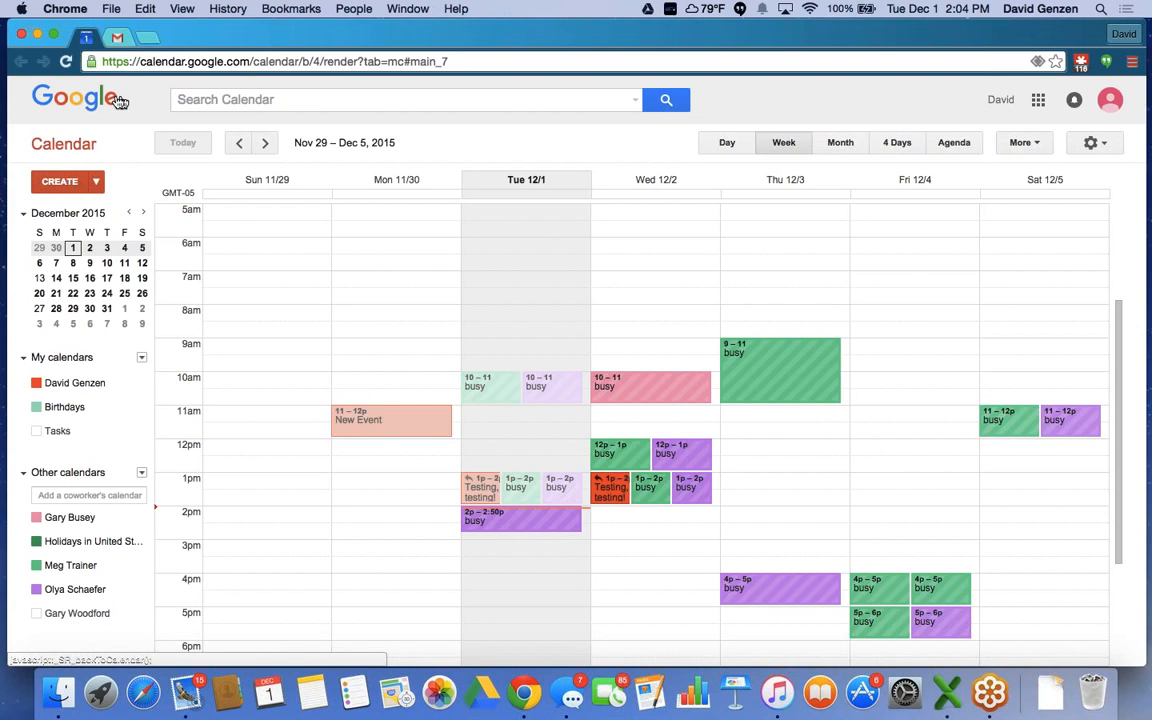
{"action": "left_click", "coordinate": [637, 102]}
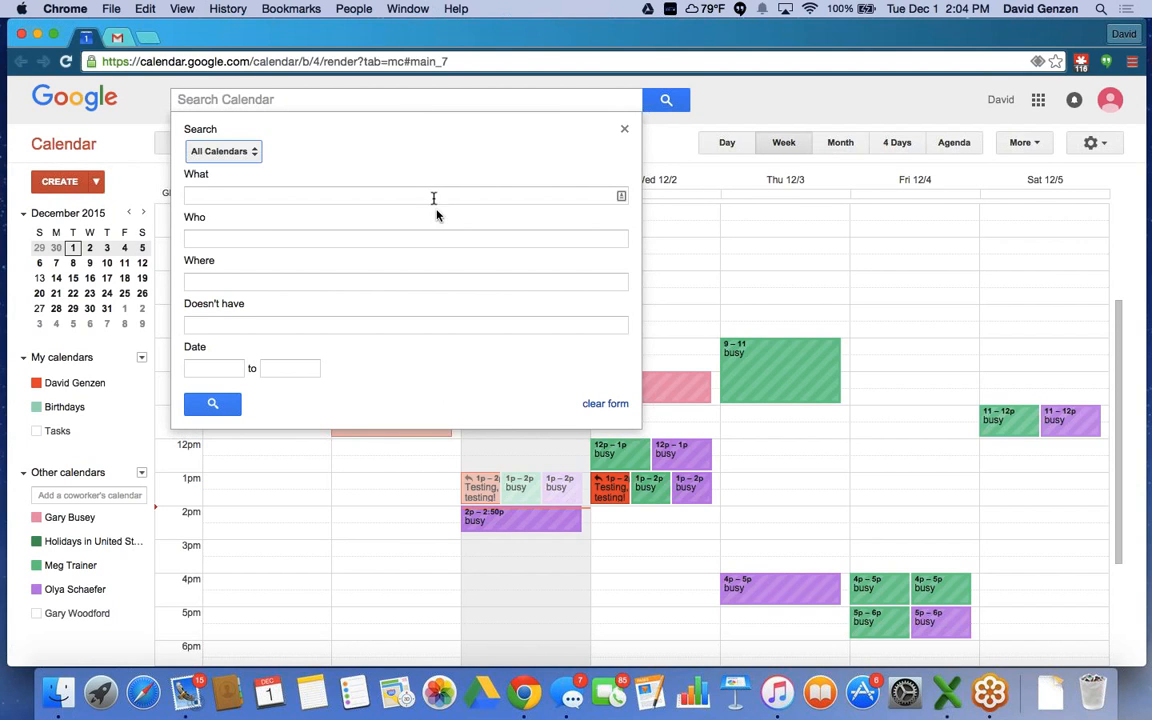
{"action": "left_click", "coordinate": [624, 133]}
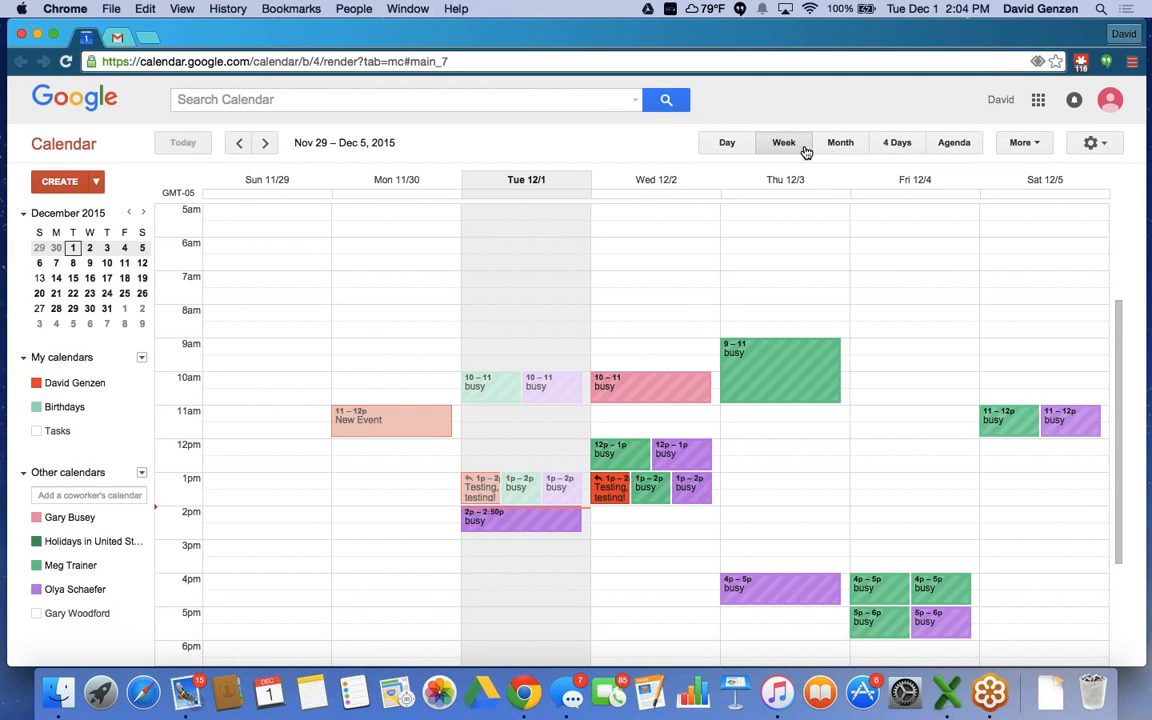
Try the Day, Month, 4 Days and Agenda layouts, return to Week, and open the More menu.
{"action": "left_click", "coordinate": [727, 145]}
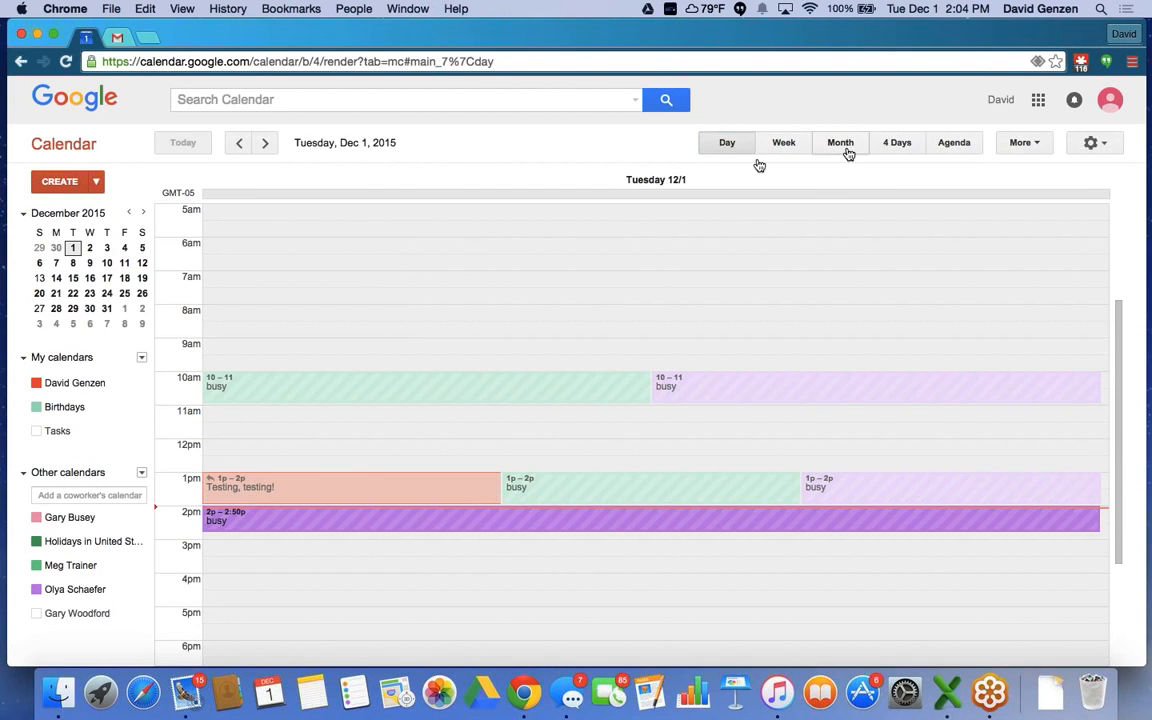
{"action": "left_click", "coordinate": [845, 144]}
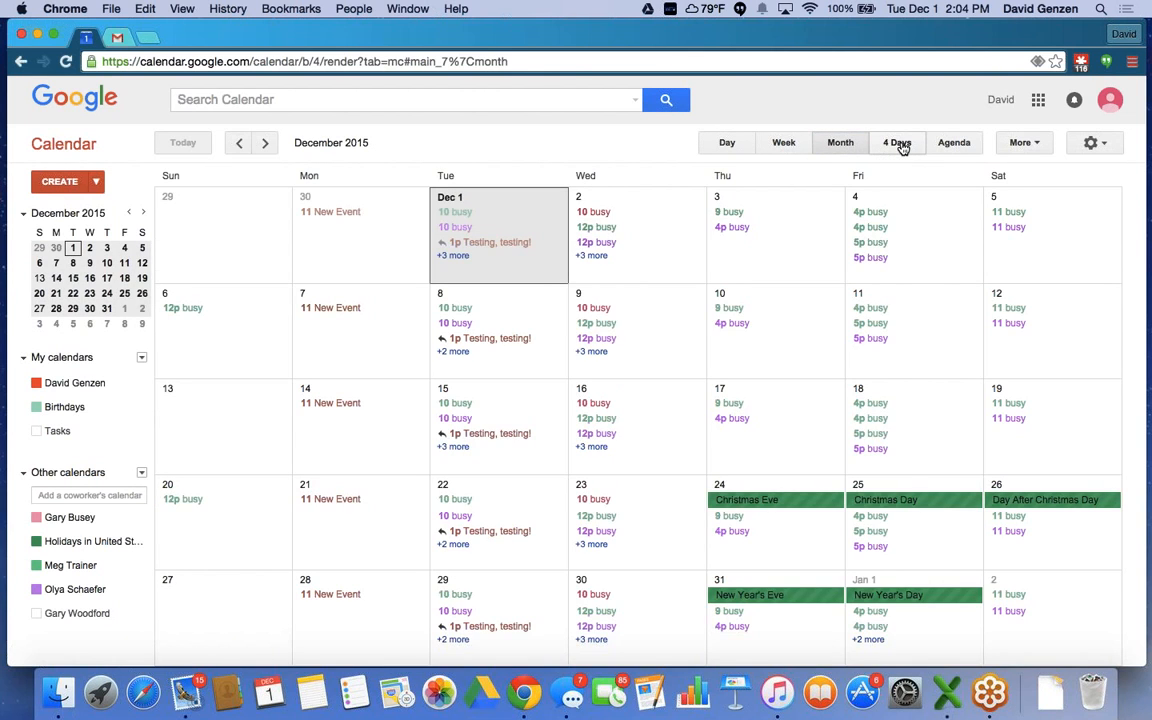
{"action": "left_click", "coordinate": [898, 146]}
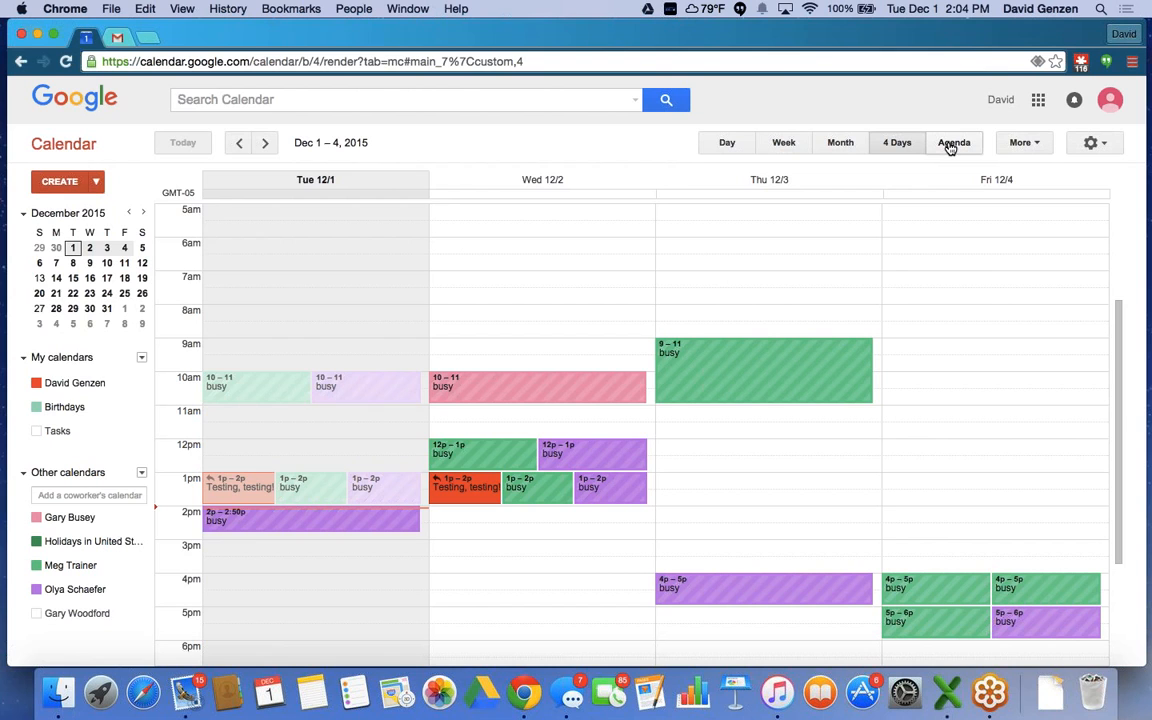
{"action": "left_click", "coordinate": [951, 144]}
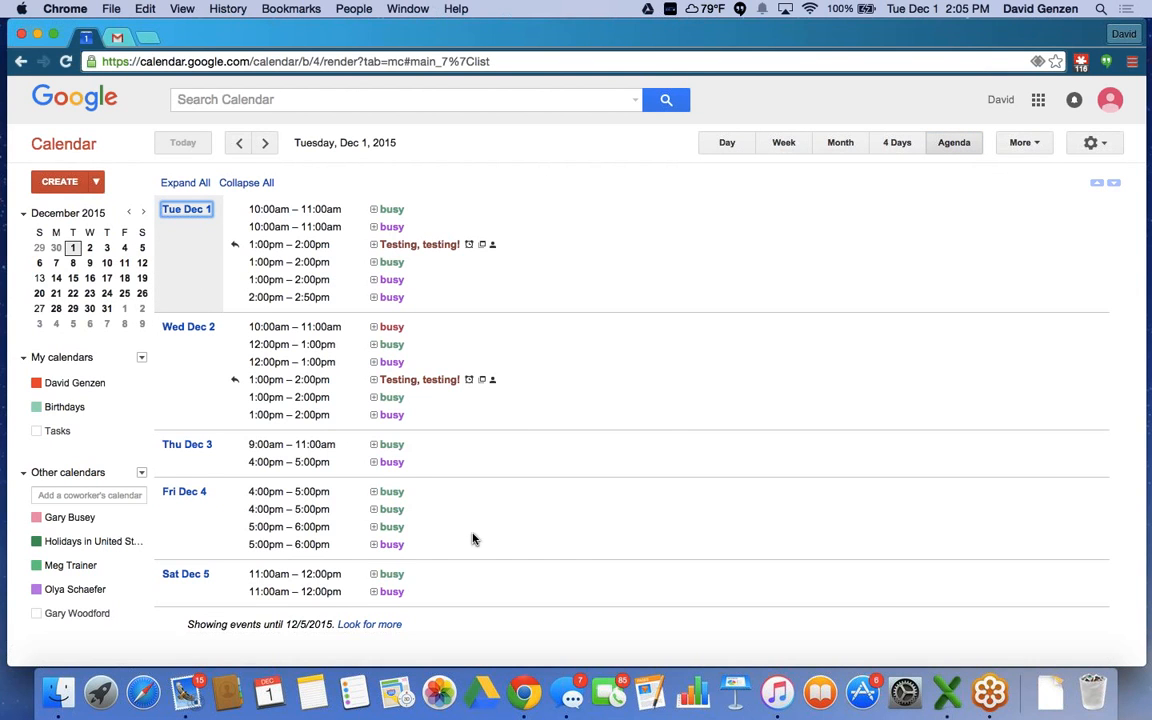
{"action": "left_click", "coordinate": [791, 150]}
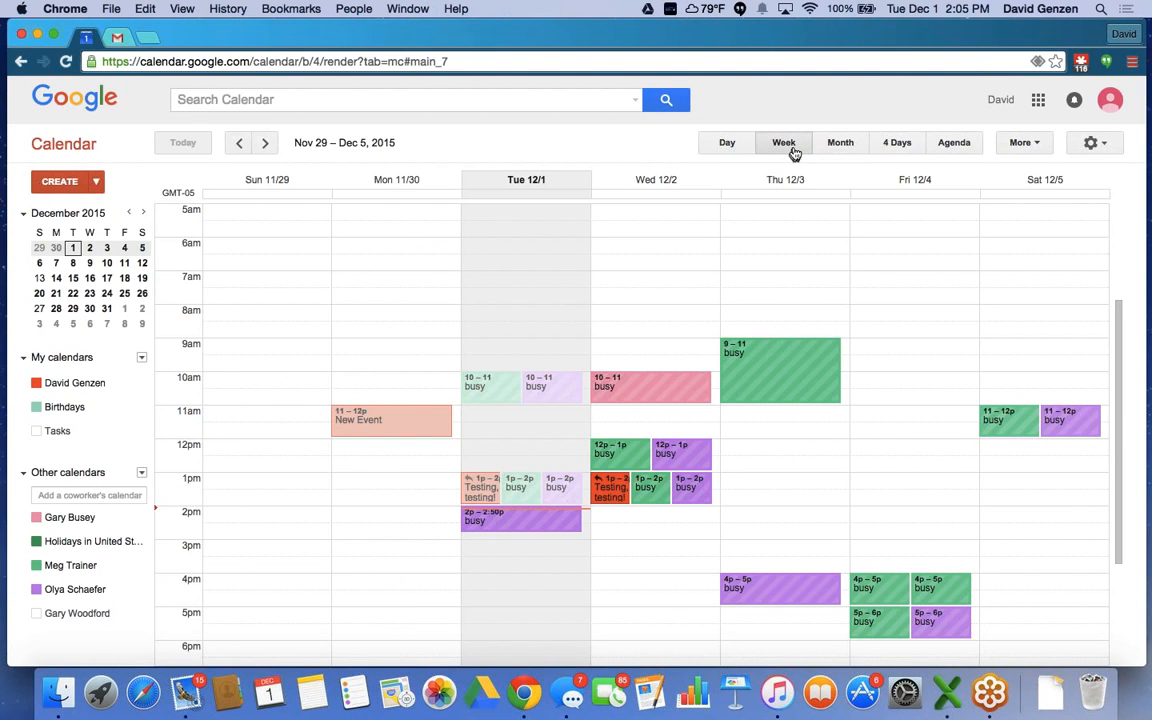
{"action": "left_click", "coordinate": [1019, 146]}
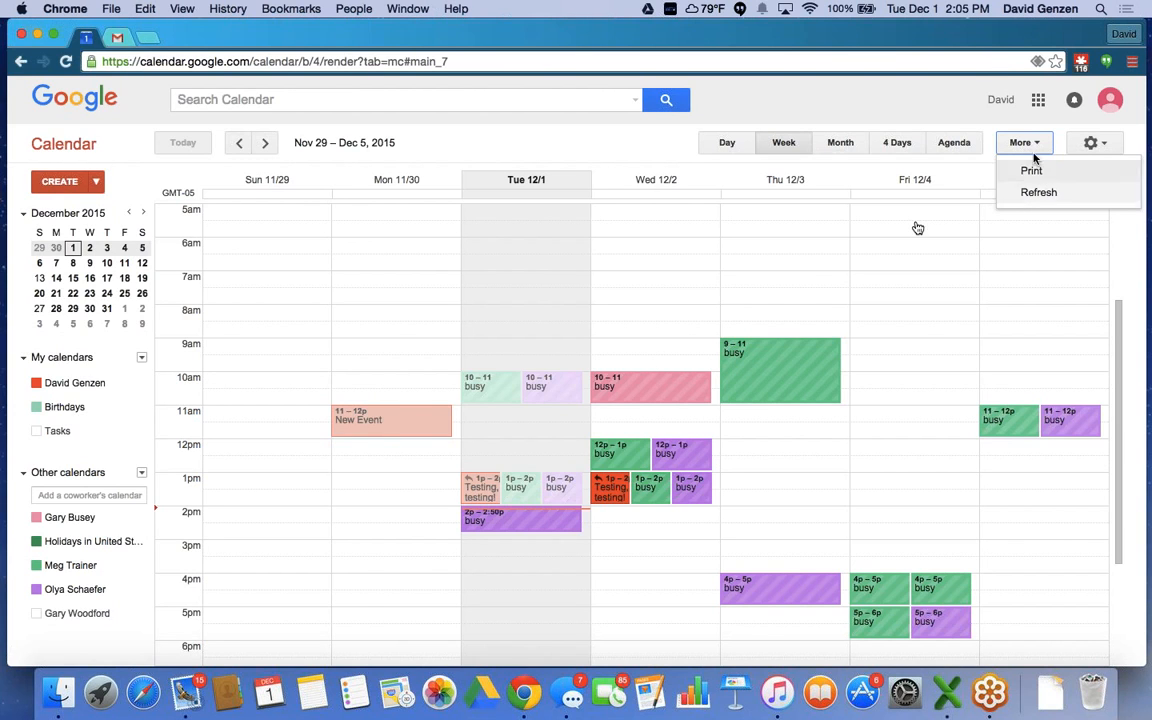
Go to Google Calendar's General settings through the gear menu.
{"action": "left_click", "coordinate": [1094, 145]}
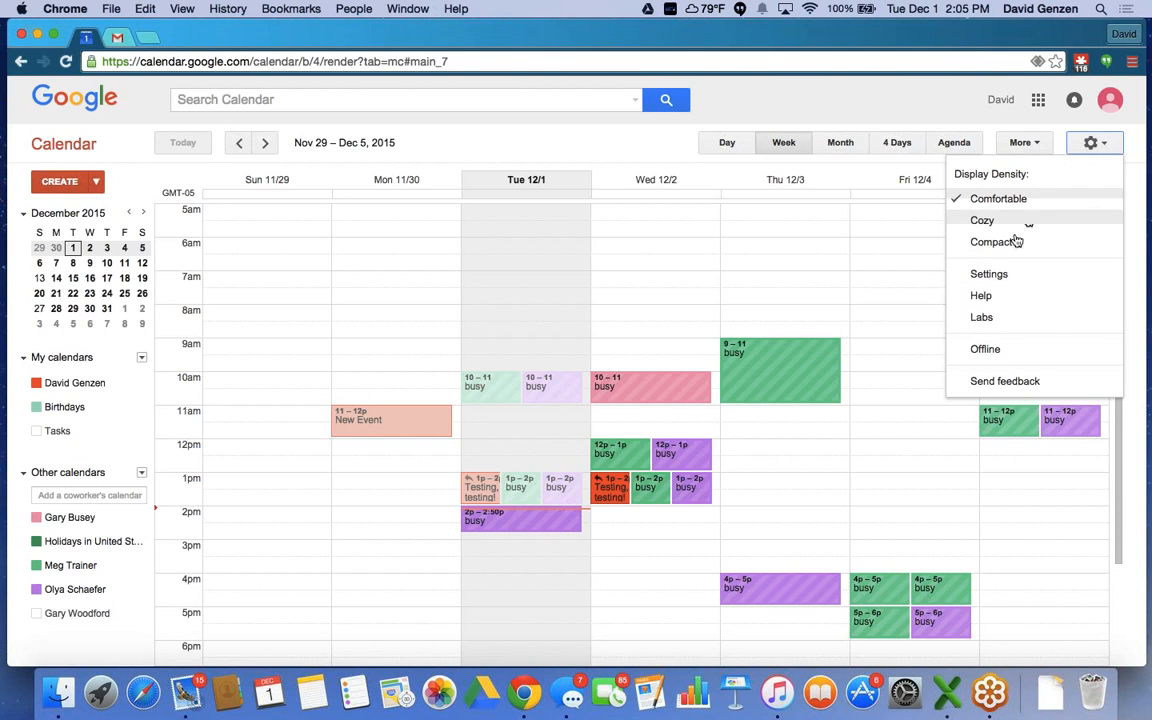
{"action": "left_click", "coordinate": [987, 278]}
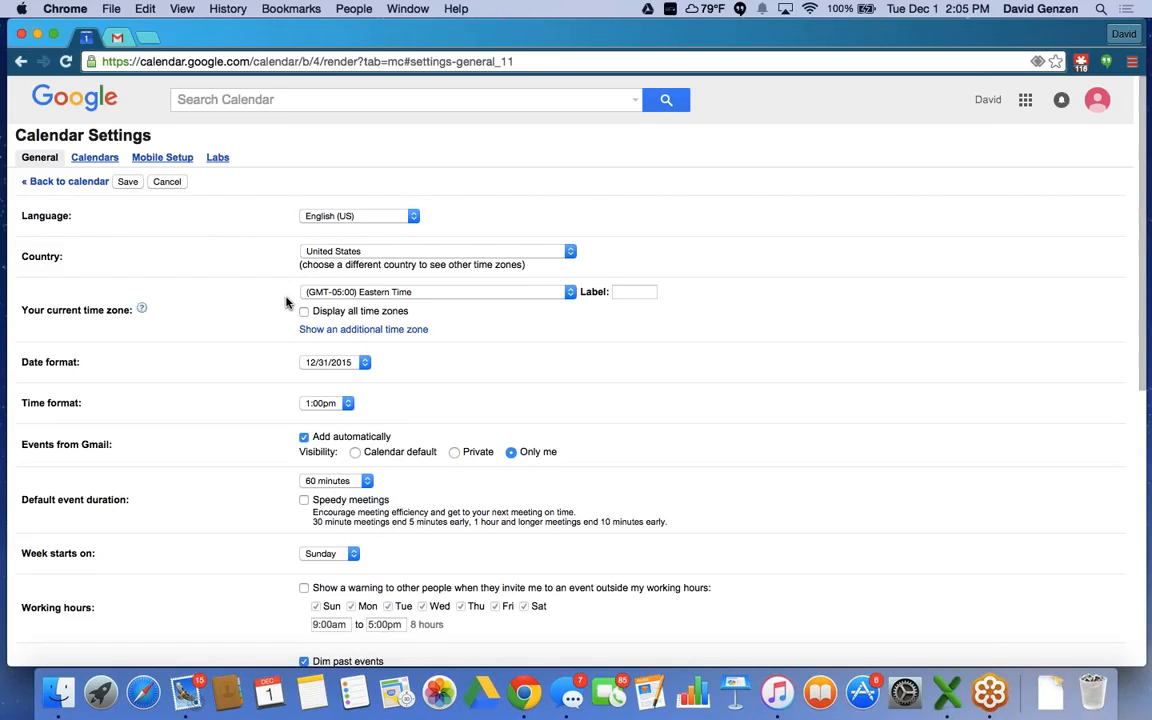
{"action": "scroll", "coordinate": [285, 302], "scroll_direction": "down", "scroll_amount": 1}
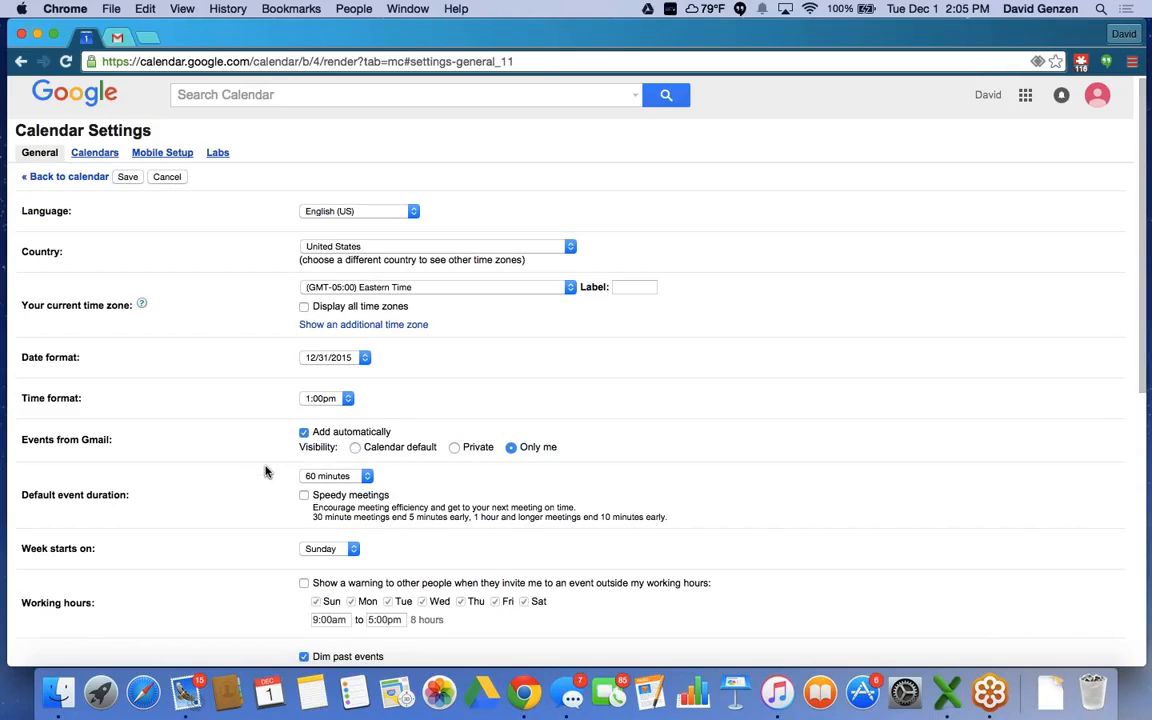
{"action": "scroll", "coordinate": [268, 471], "scroll_direction": "down", "scroll_amount": 2}
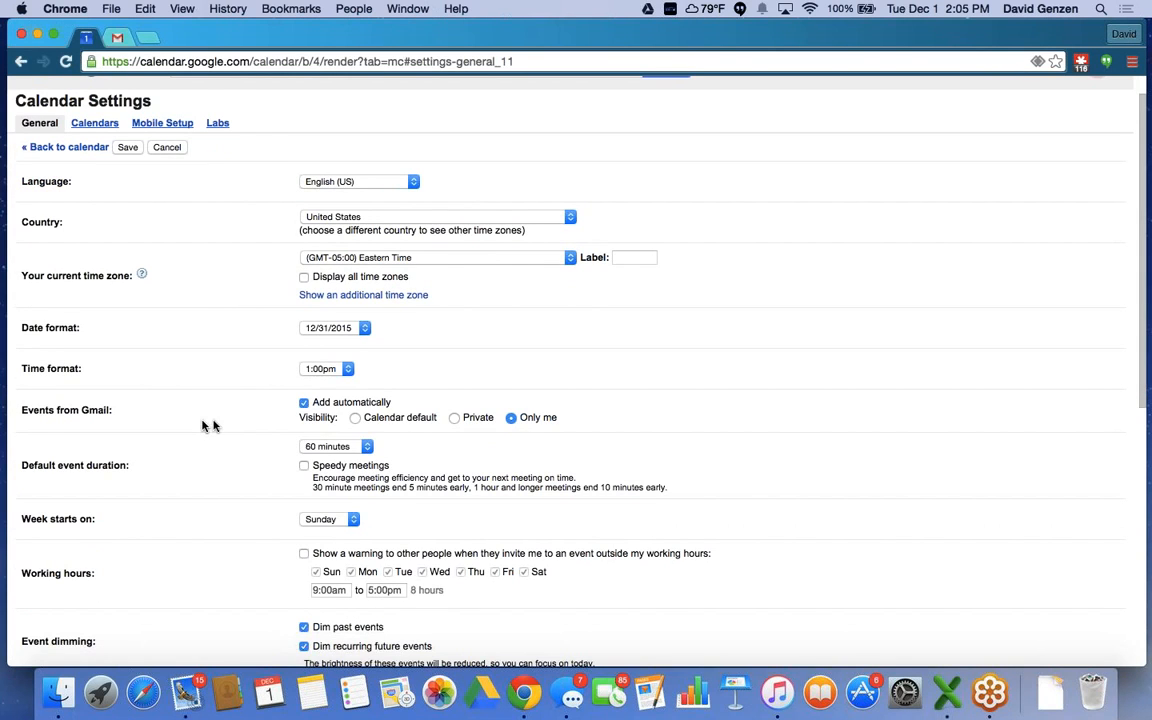
{"action": "scroll", "coordinate": [219, 422], "scroll_direction": "down", "scroll_amount": 5}
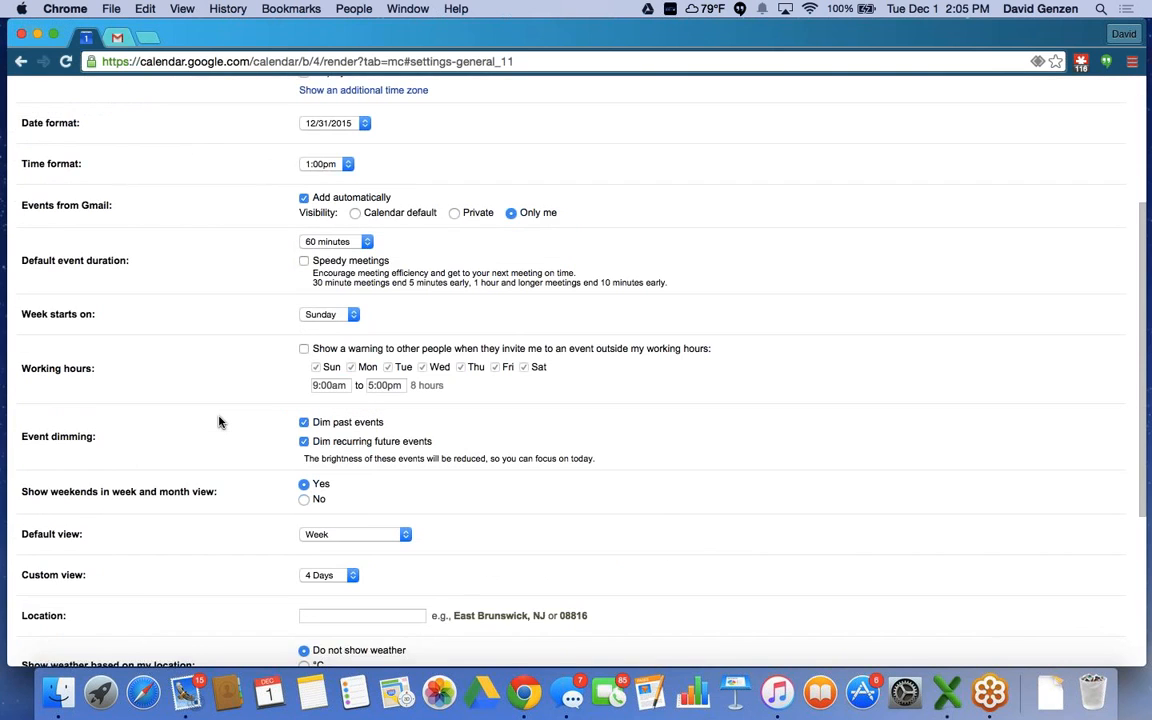
{"action": "scroll", "coordinate": [219, 422], "scroll_direction": "down", "scroll_amount": 1}
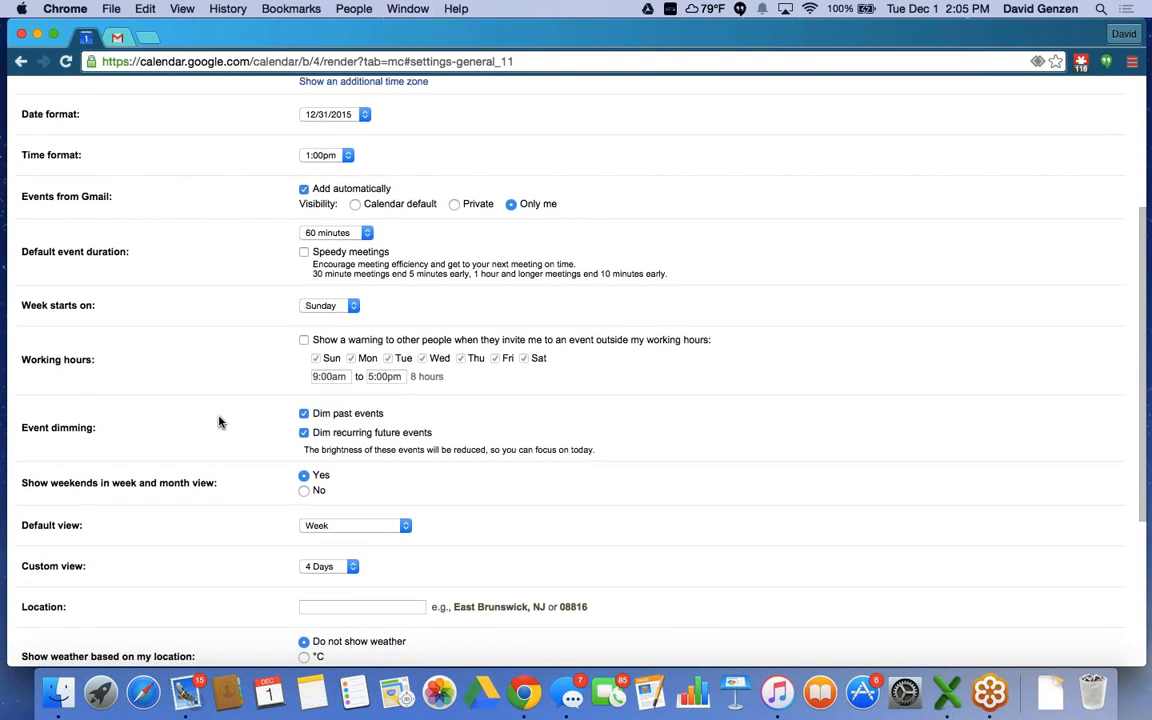
{"action": "scroll", "coordinate": [240, 420], "scroll_direction": "down", "scroll_amount": 6}
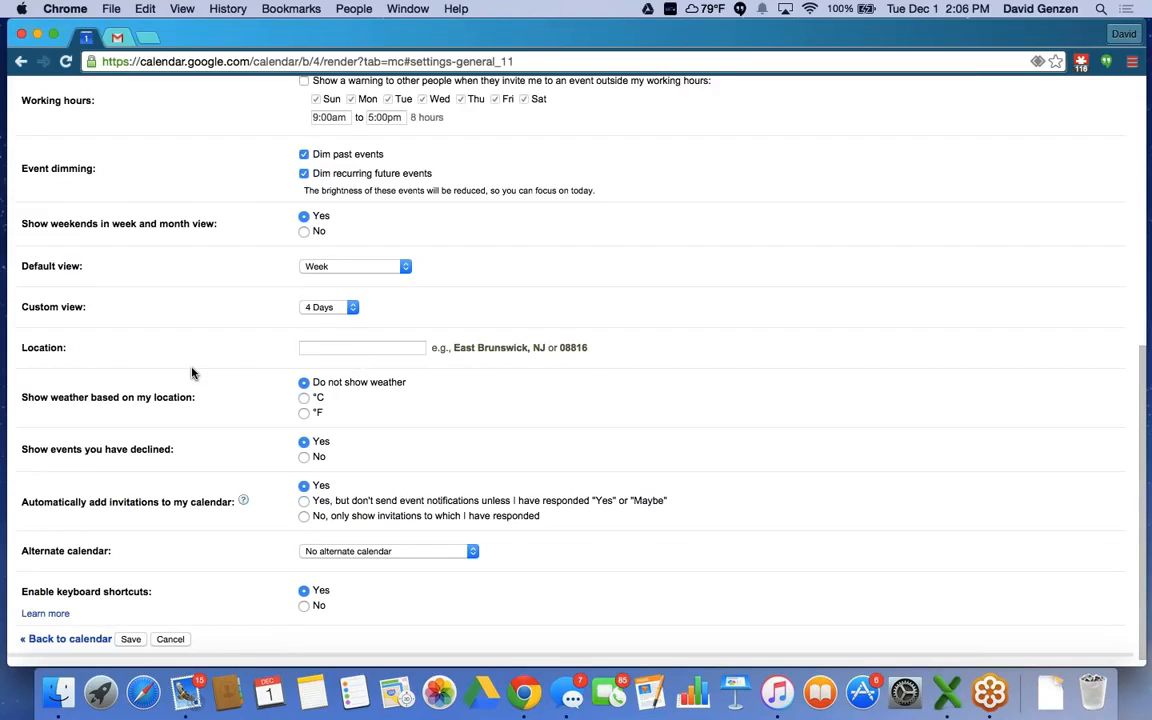
{"action": "scroll", "coordinate": [193, 373], "scroll_direction": "up", "scroll_amount": 5}
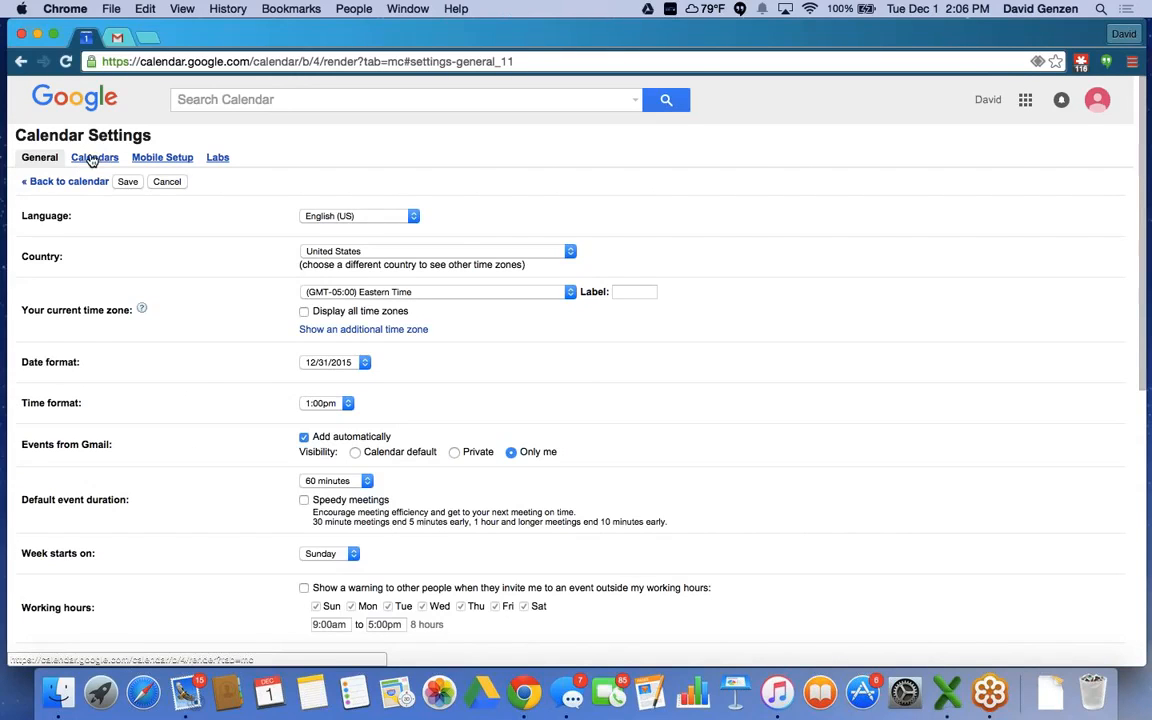
Open the sharing settings for your own calendar from the Calendars list.
{"action": "left_click", "coordinate": [91, 160]}
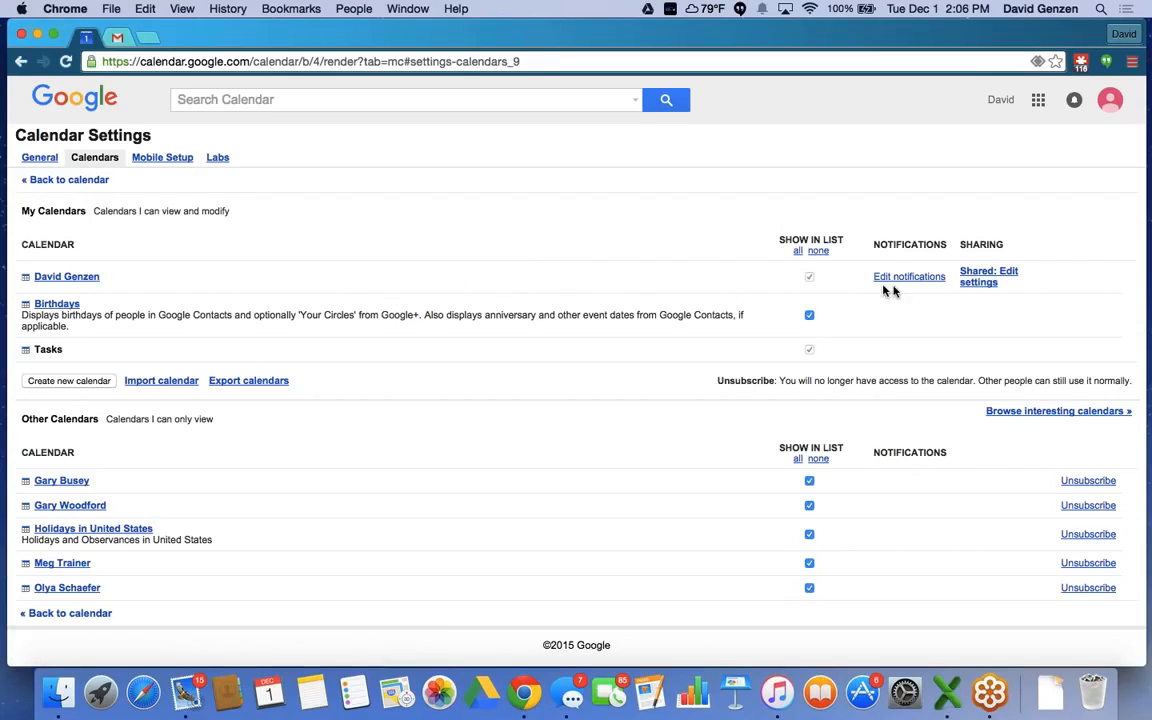
{"action": "left_click", "coordinate": [977, 278]}
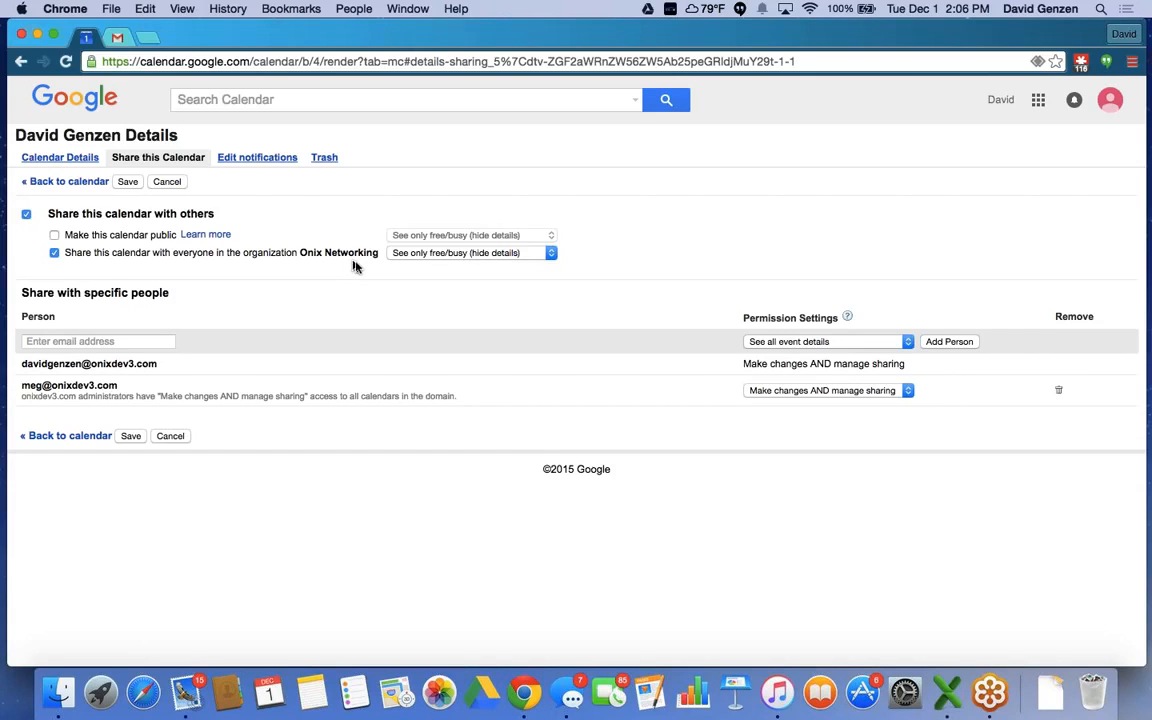
{"action": "left_click", "coordinate": [548, 254]}
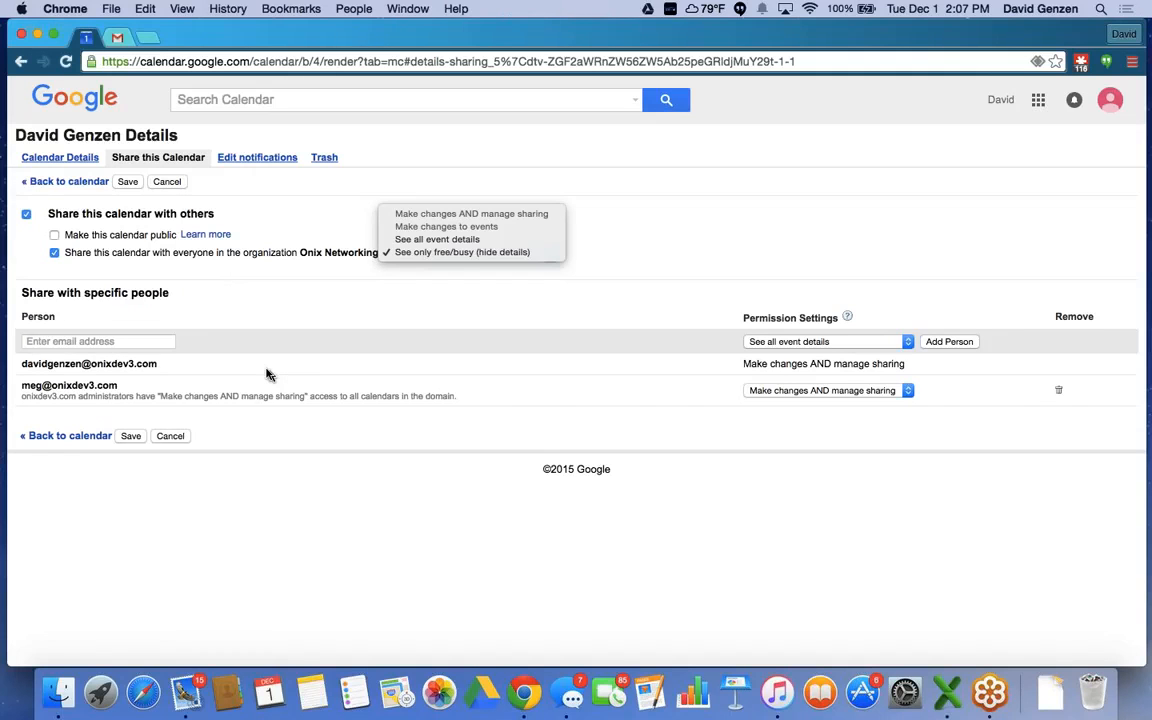
{"action": "left_click", "coordinate": [88, 342]}
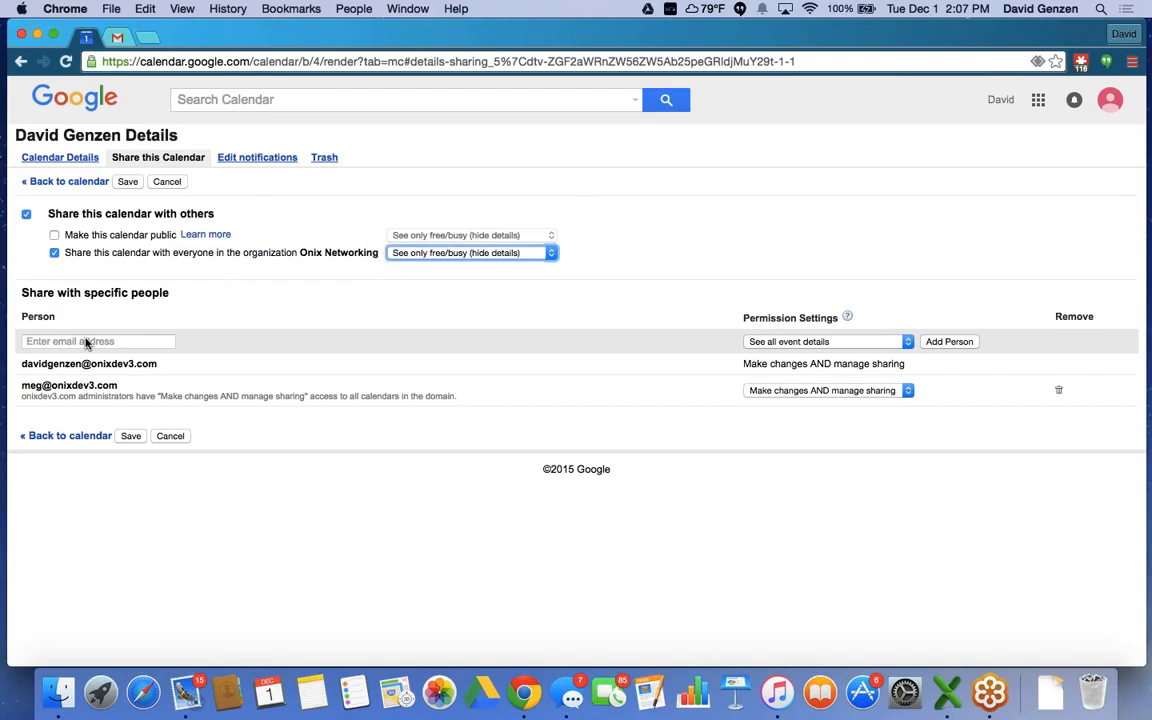
{"action": "left_click", "coordinate": [62, 341]}
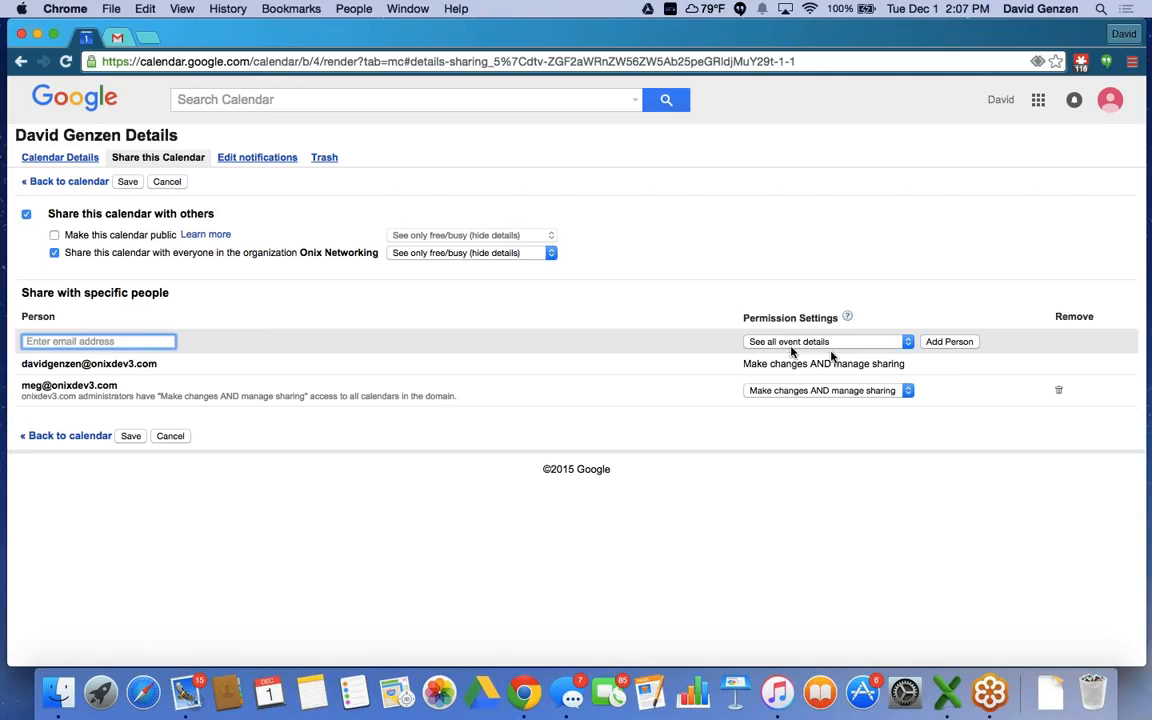
{"action": "left_click", "coordinate": [906, 342]}
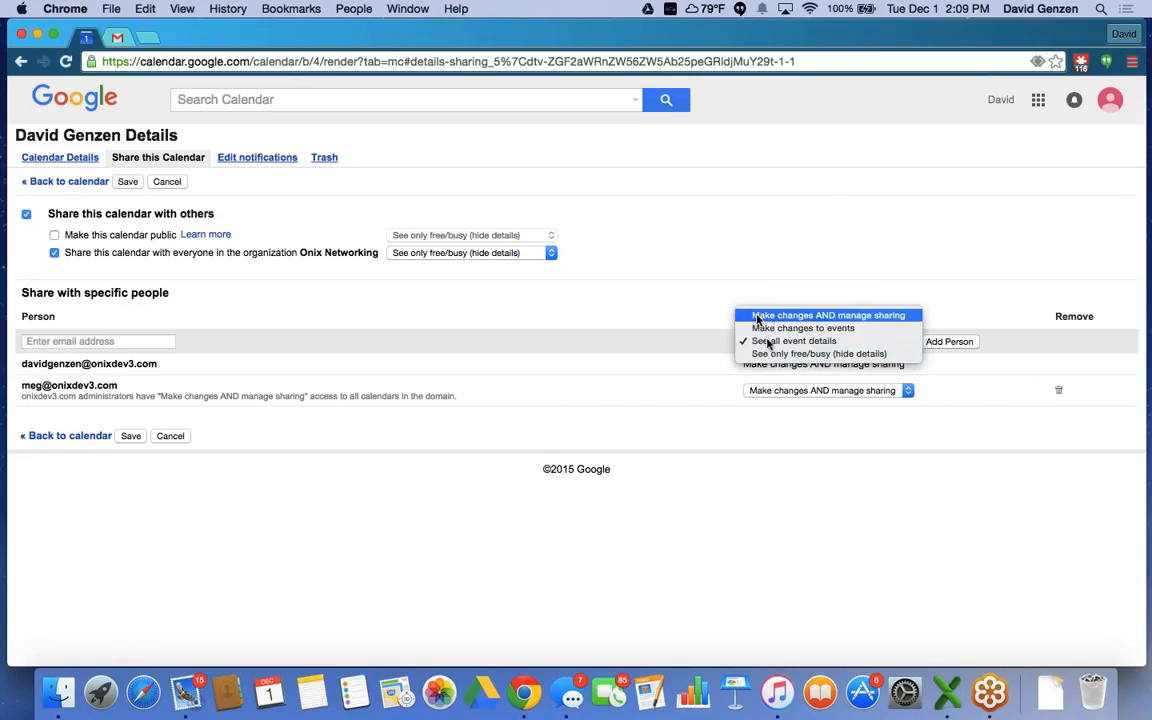
{"action": "left_click", "coordinate": [566, 397]}
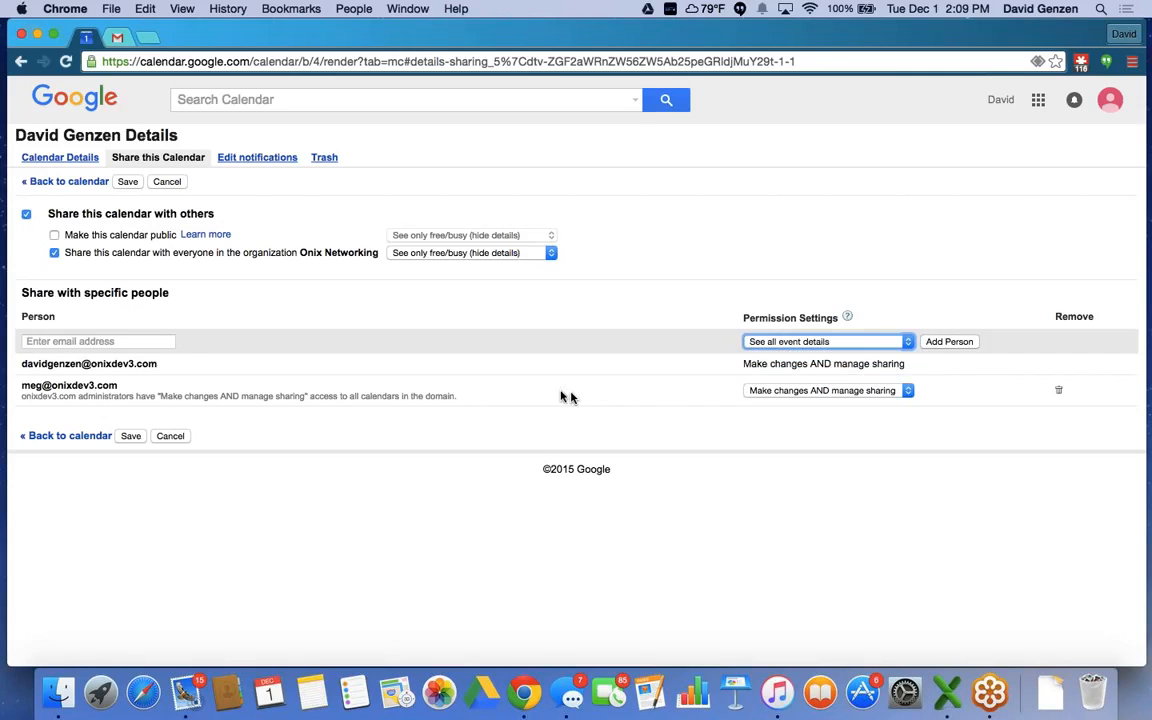
Leave settings, preview Dec 3, Dec 10 and Dec 8 in day view, then show today's week.
{"action": "left_click", "coordinate": [59, 186]}
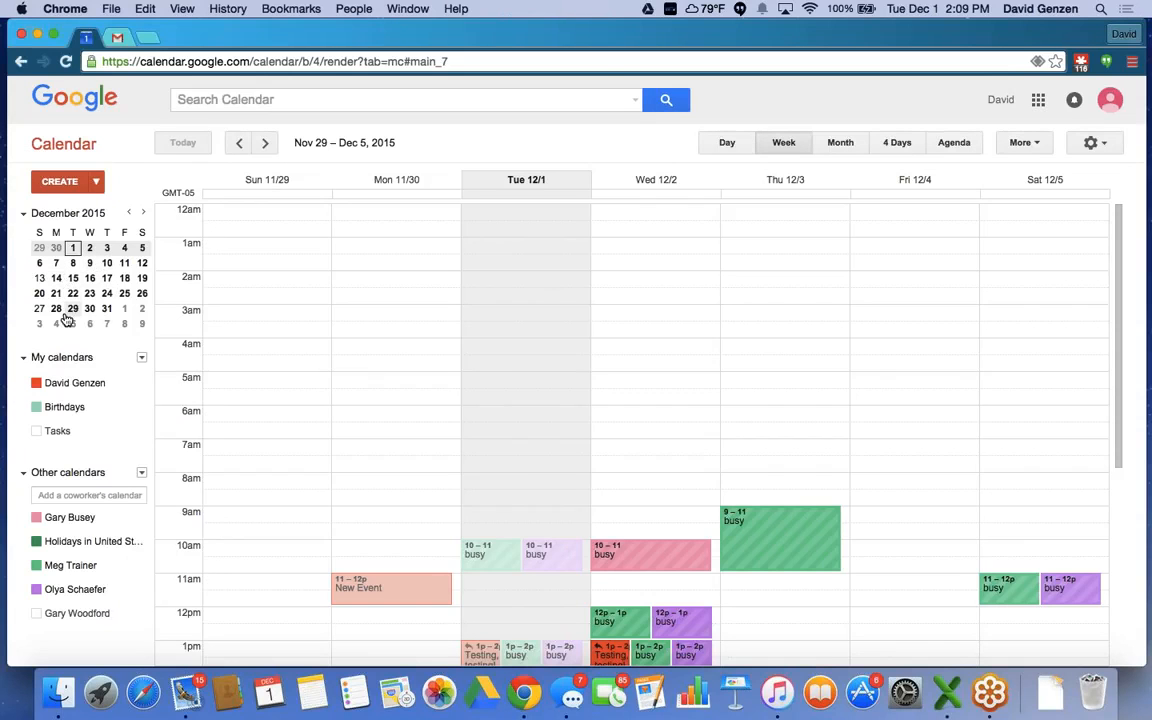
{"action": "left_click", "coordinate": [107, 249]}
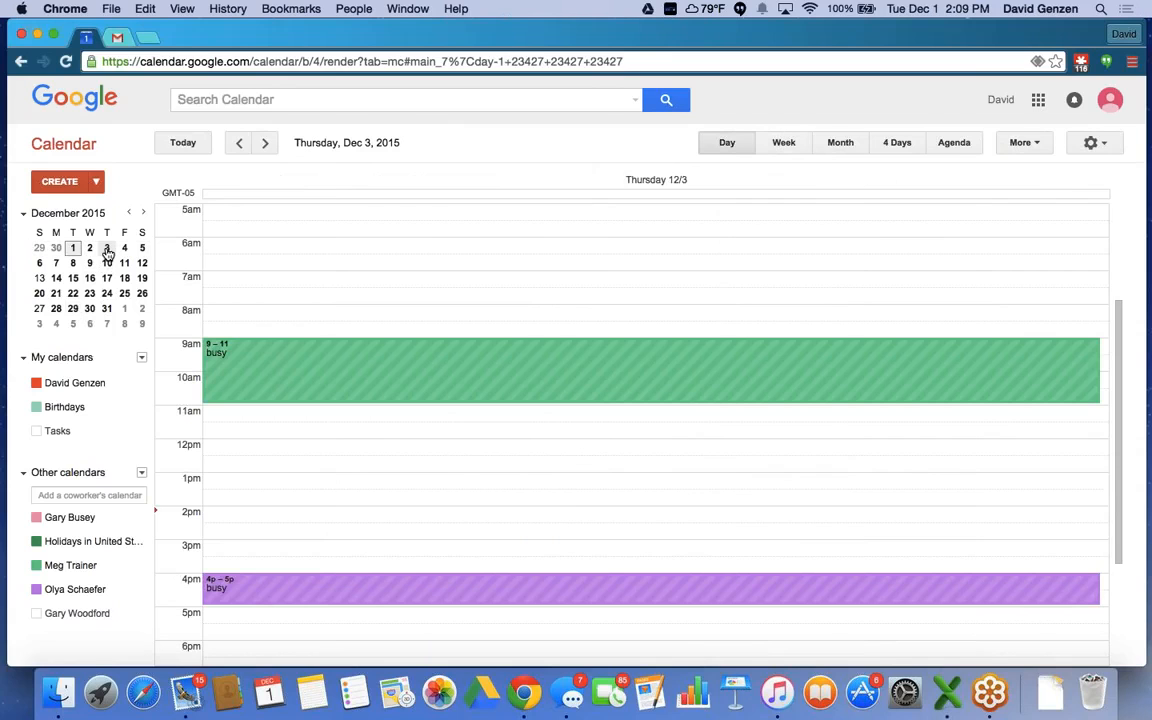
{"action": "left_click", "coordinate": [107, 263]}
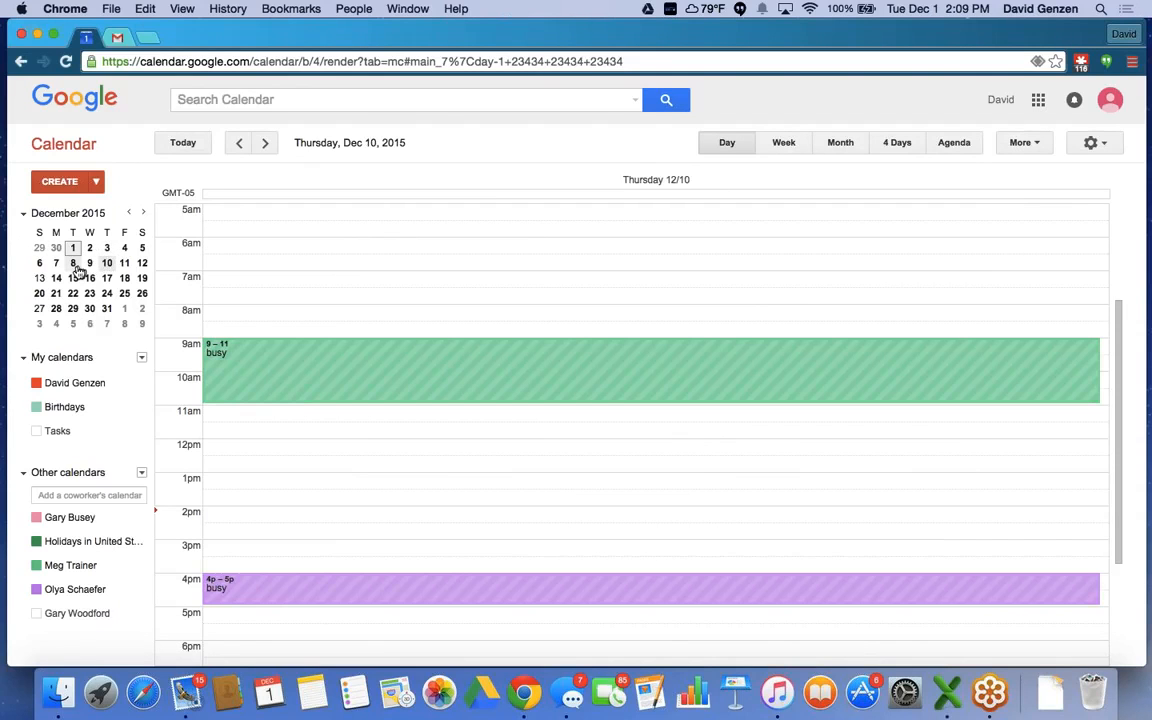
{"action": "left_click", "coordinate": [73, 264]}
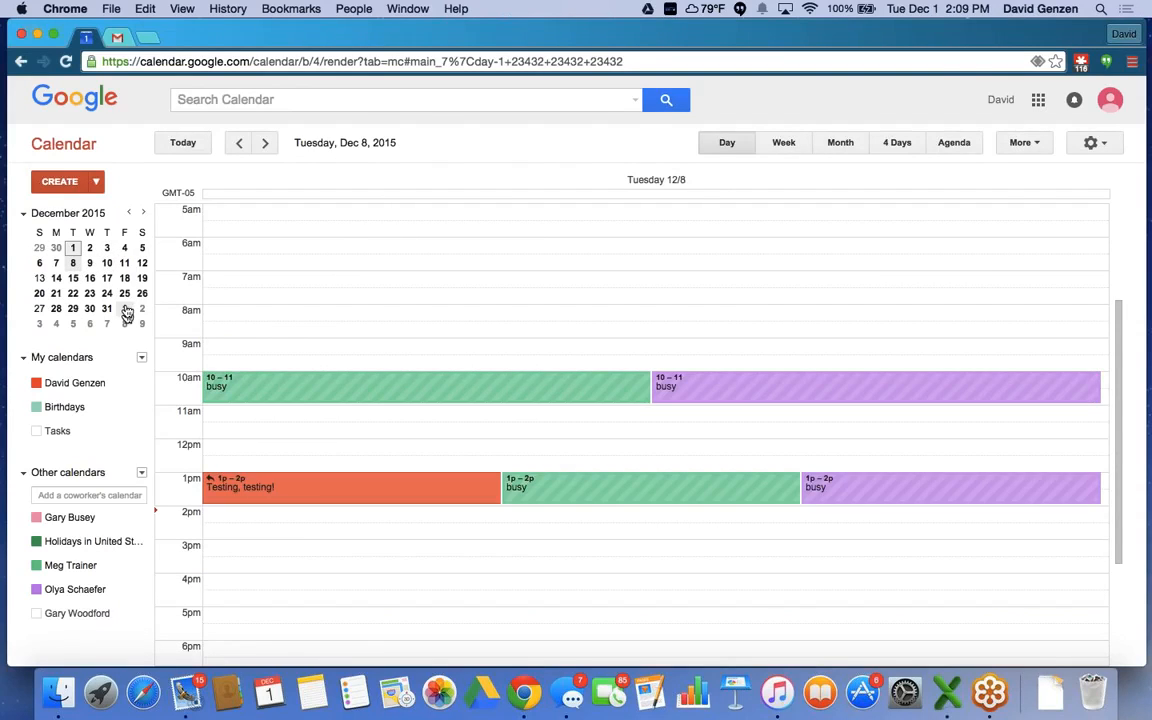
{"action": "left_click", "coordinate": [178, 143]}
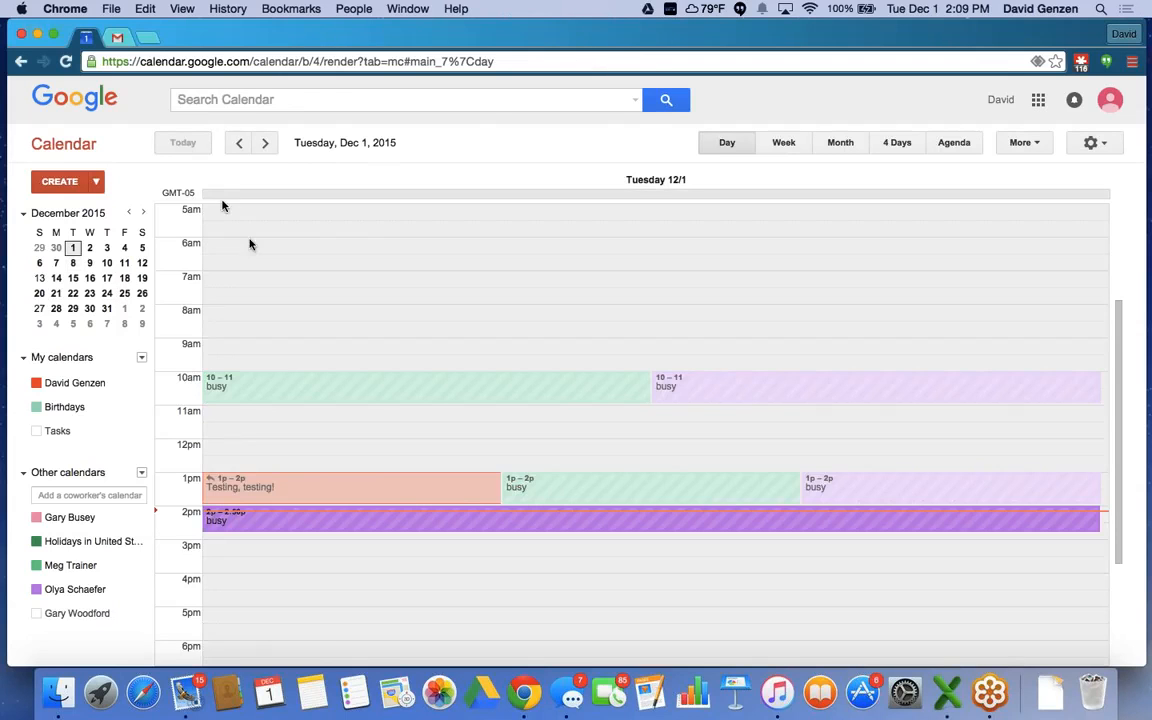
{"action": "left_click", "coordinate": [785, 145]}
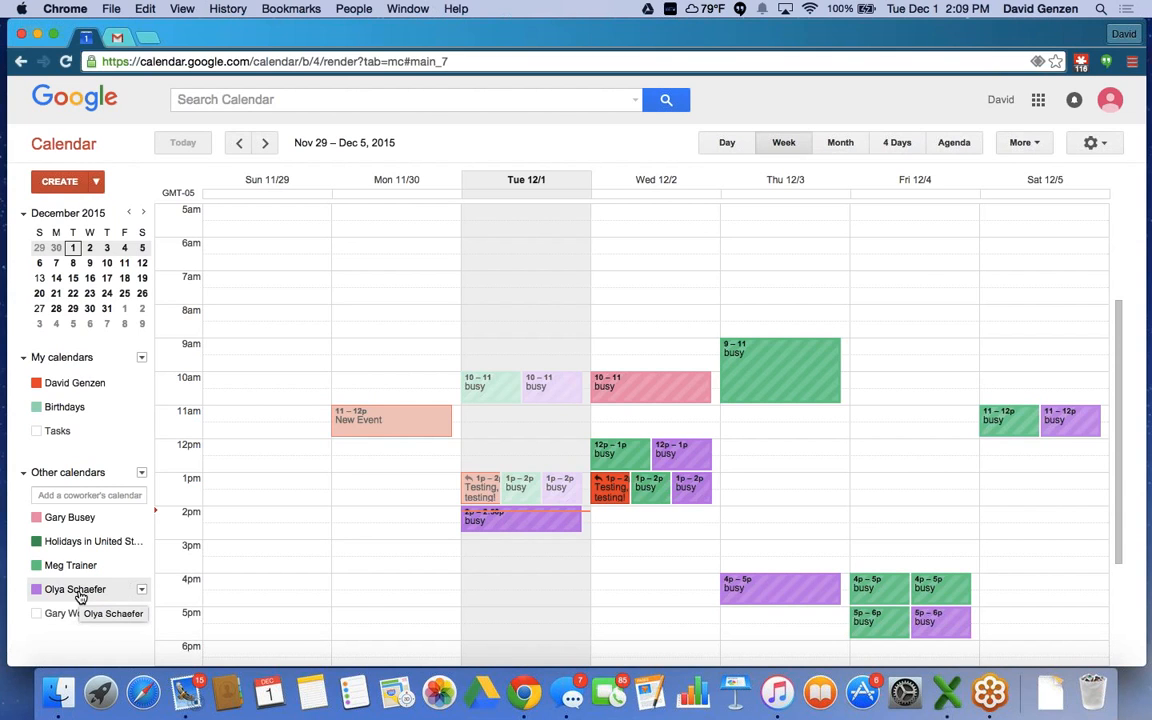
Hide the pink, green and purple coworker calendars, then turn all four coworker calendars back on.
{"action": "left_click", "coordinate": [45, 495]}
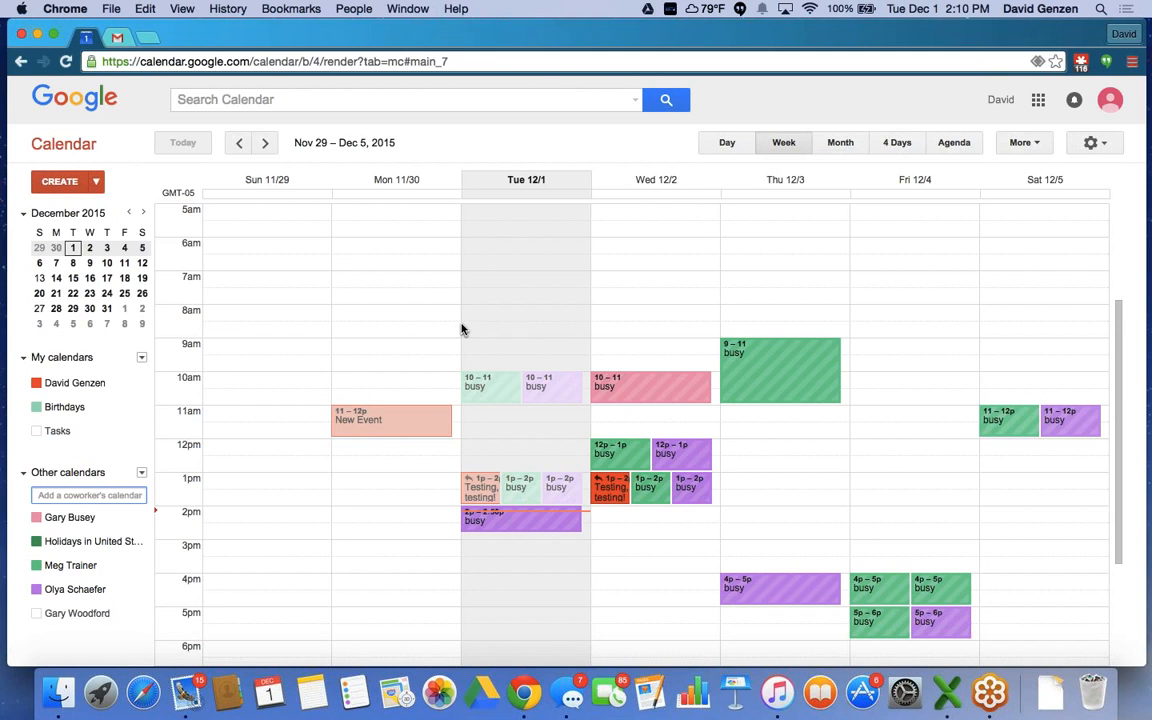
{"action": "left_click", "coordinate": [56, 520]}
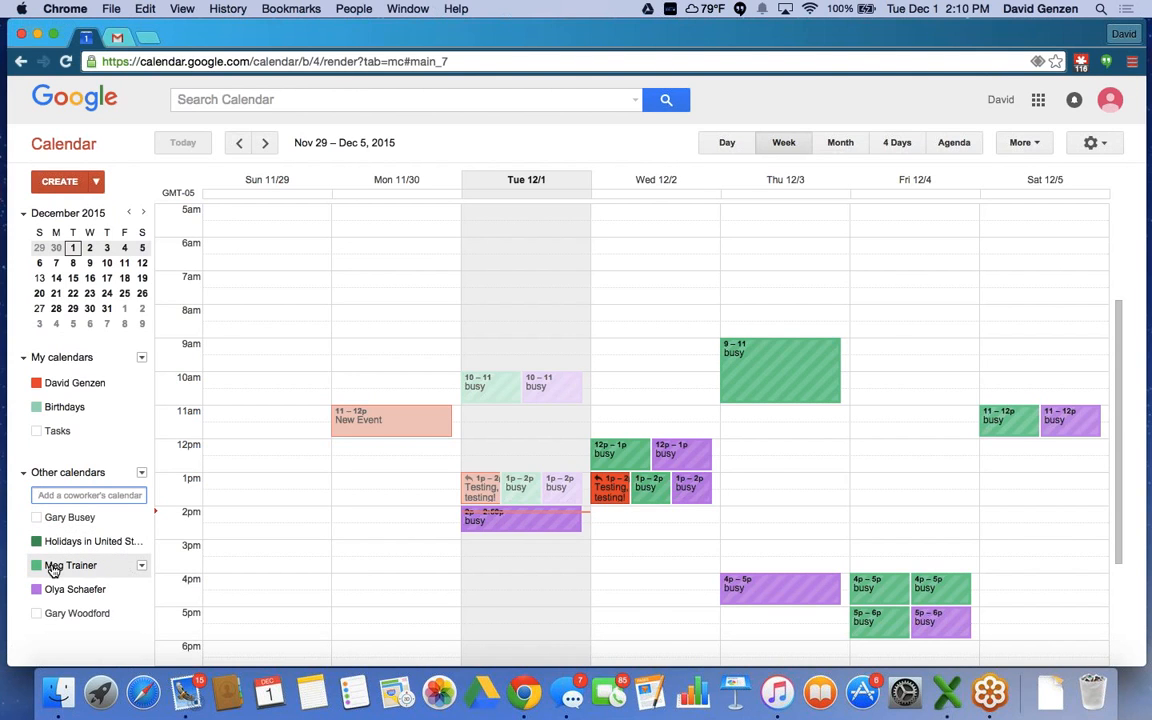
{"action": "left_click", "coordinate": [53, 569]}
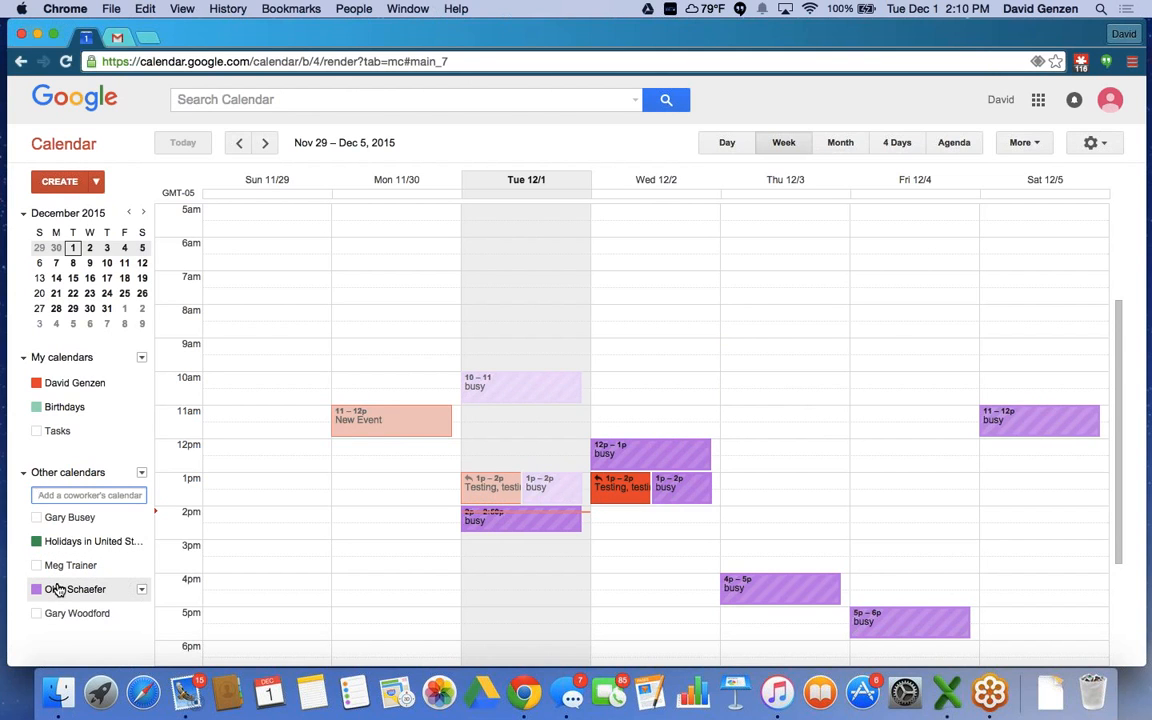
{"action": "left_click", "coordinate": [58, 590]}
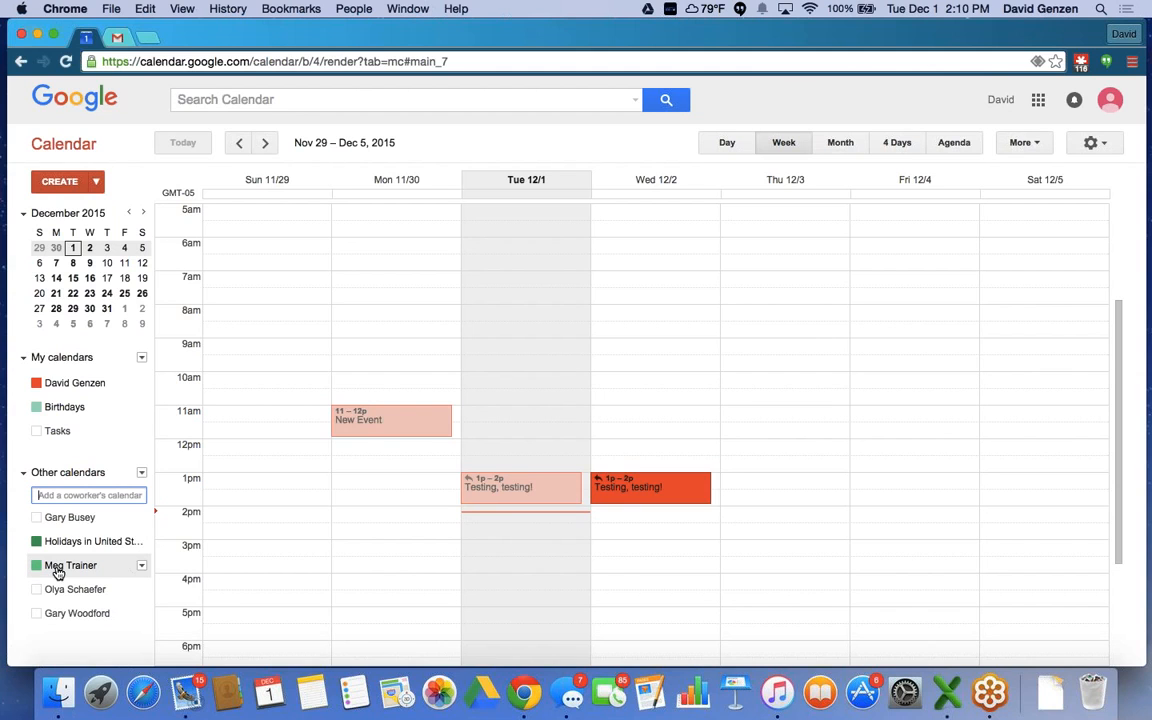
{"action": "left_click", "coordinate": [58, 570]}
{"action": "left_click", "coordinate": [58, 589]}
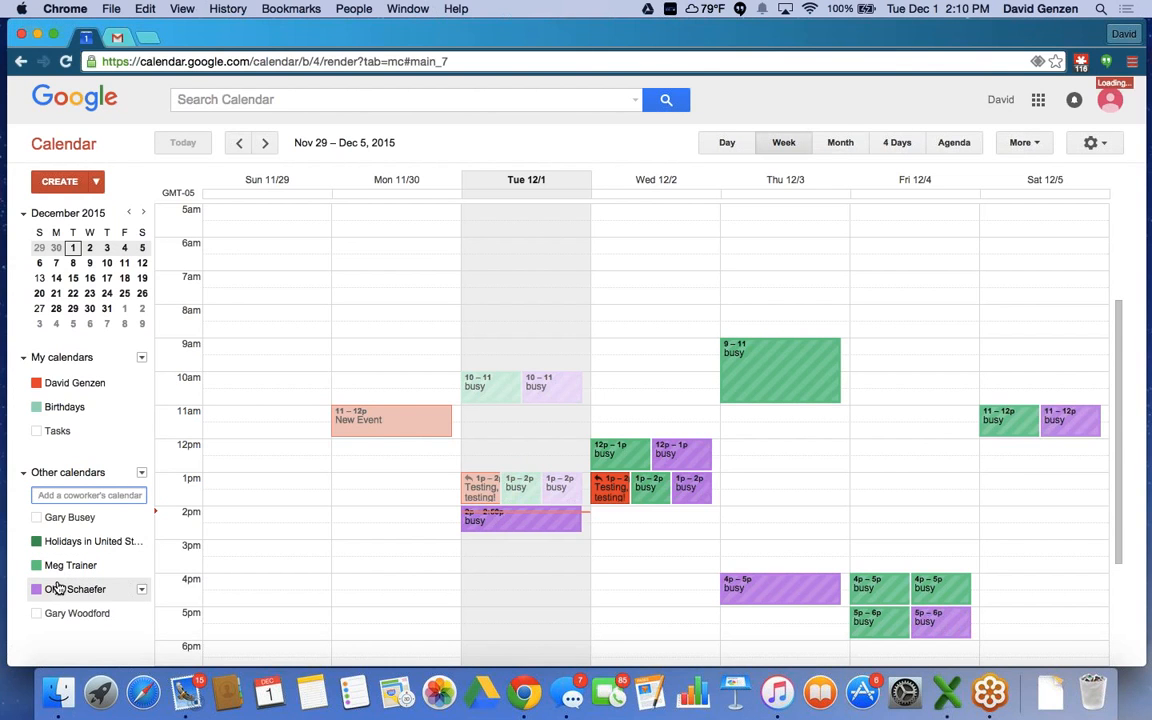
{"action": "left_click", "coordinate": [77, 612]}
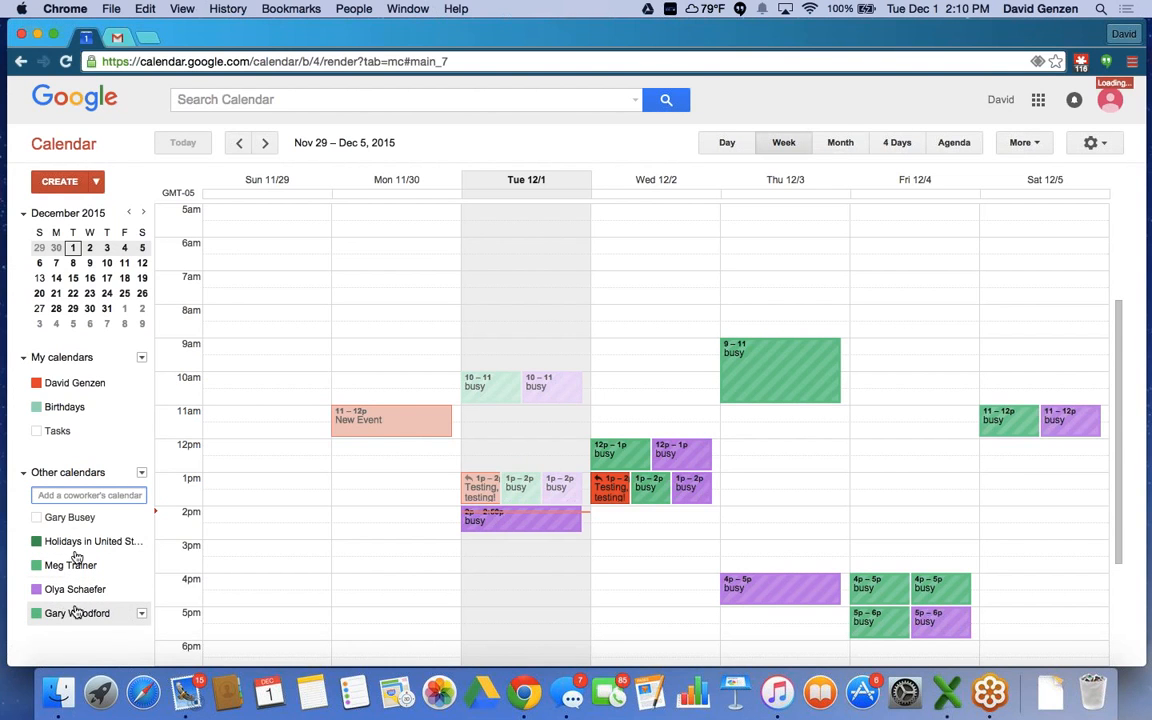
{"action": "left_click", "coordinate": [64, 516]}
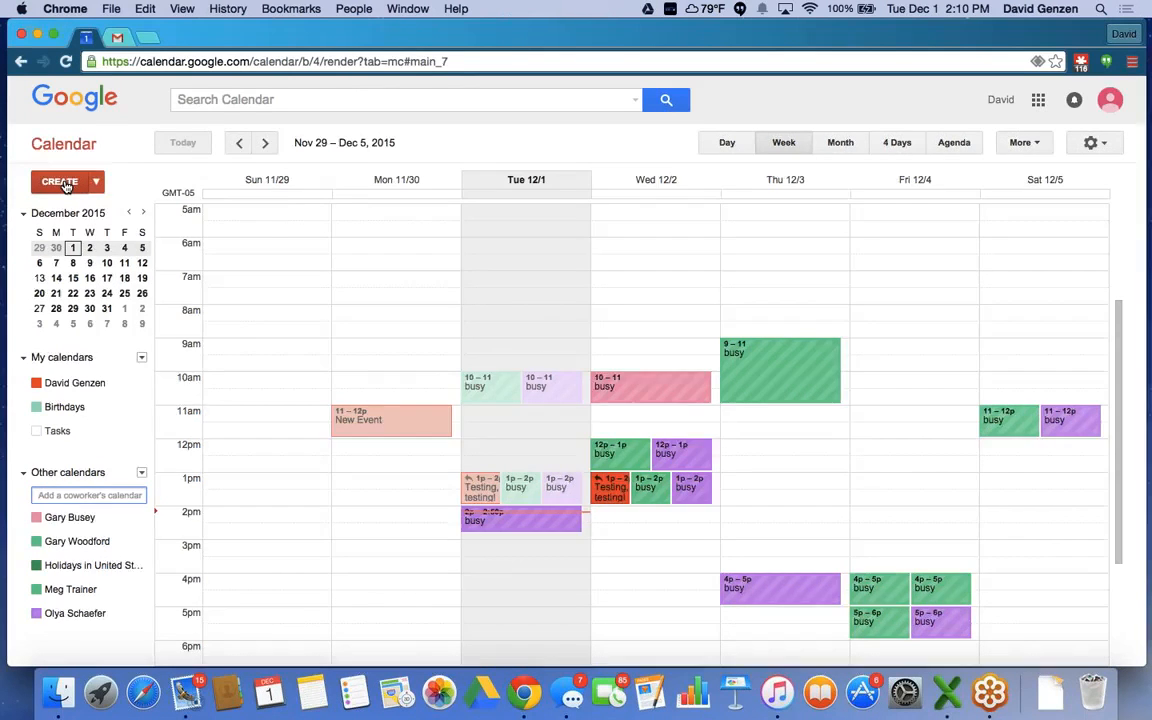
Create a new event titled North Andover and check its start date and time choices.
{"action": "left_click", "coordinate": [62, 182]}
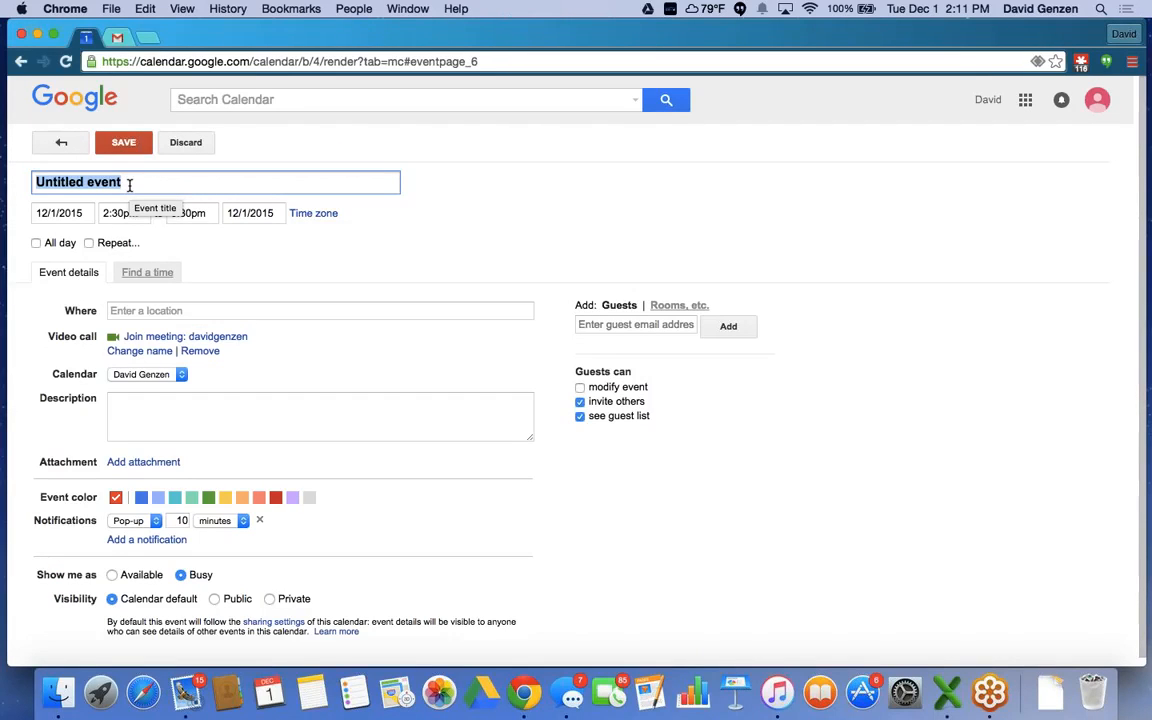
{"action": "type", "text": "North Andov"}
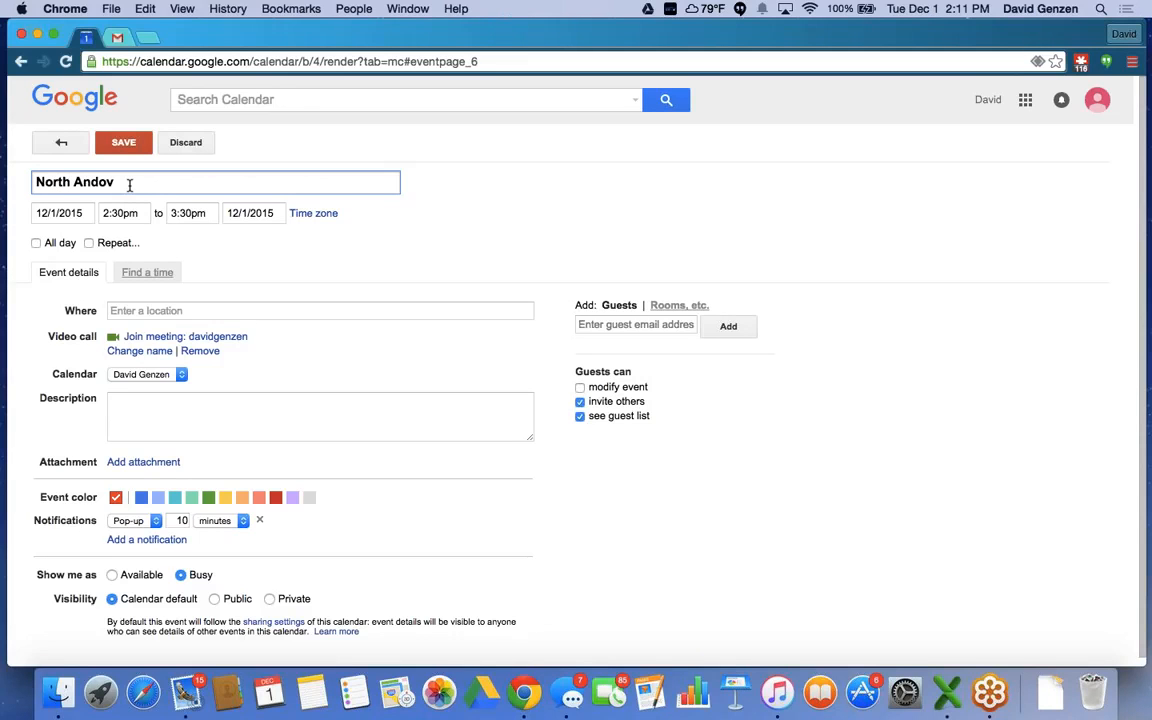
{"action": "type", "text": "er"}
{"action": "left_click", "coordinate": [63, 210]}
{"action": "left_click", "coordinate": [116, 213]}
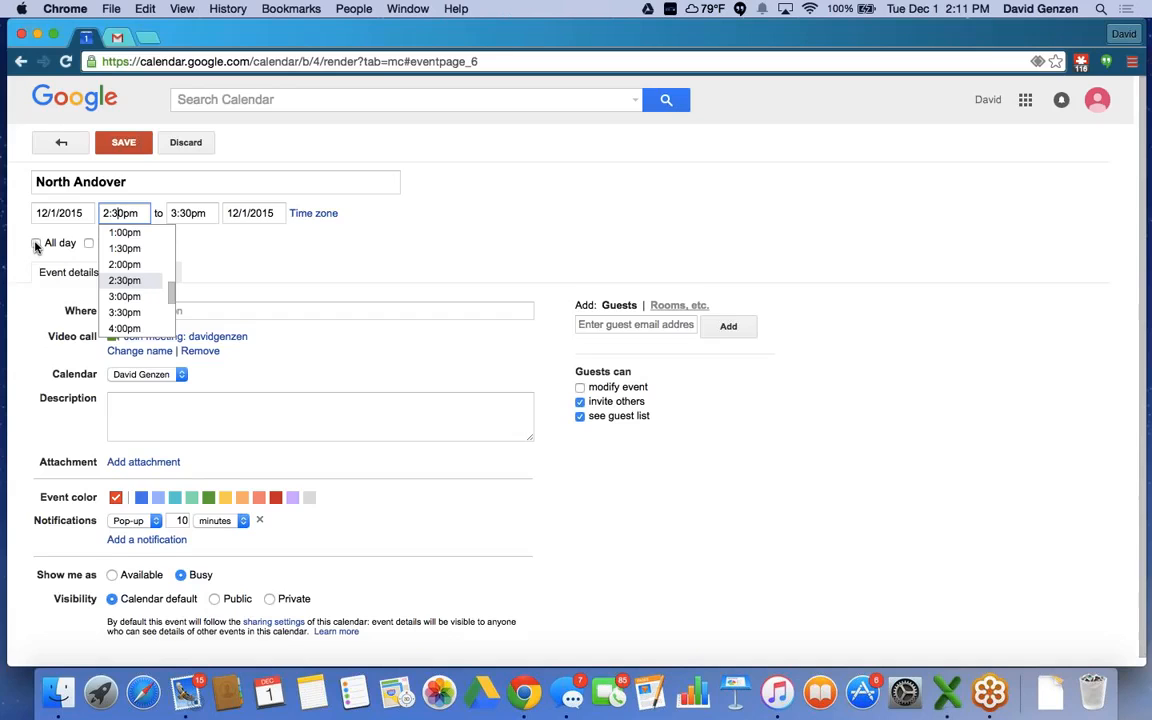
Toggle All day and Repeat off again, keeping a single 2:30pm–3:30pm event on 12/1/2015.
{"action": "left_click", "coordinate": [36, 244]}
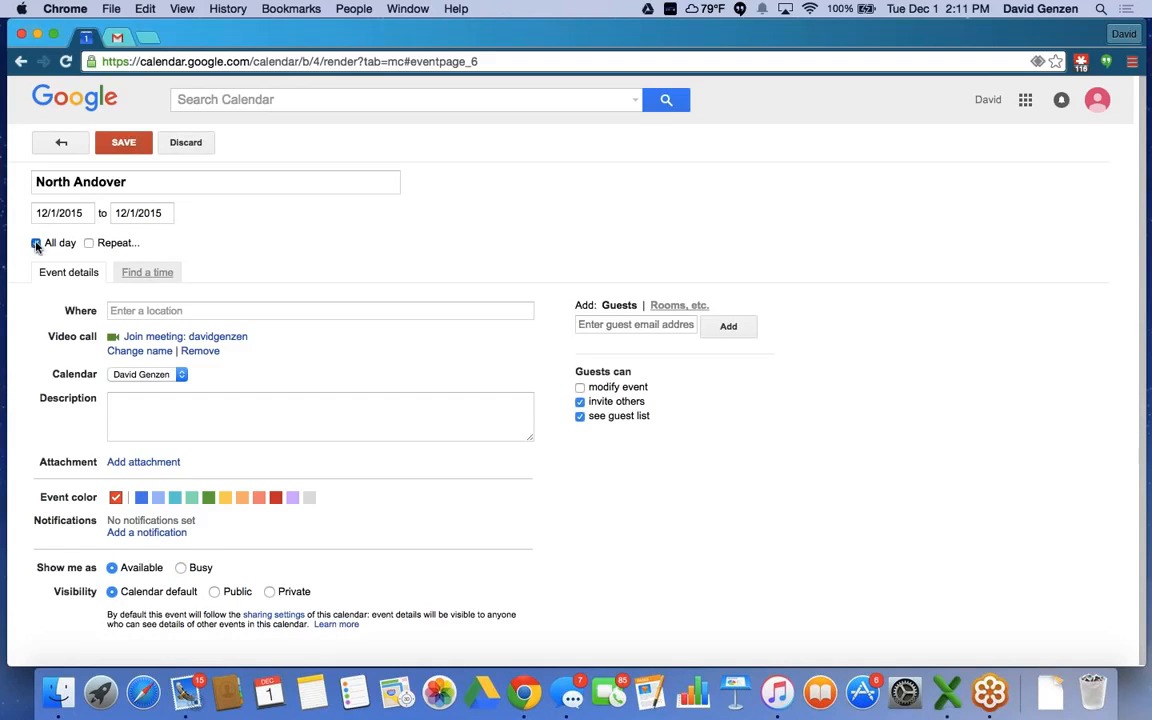
{"action": "left_click", "coordinate": [36, 244]}
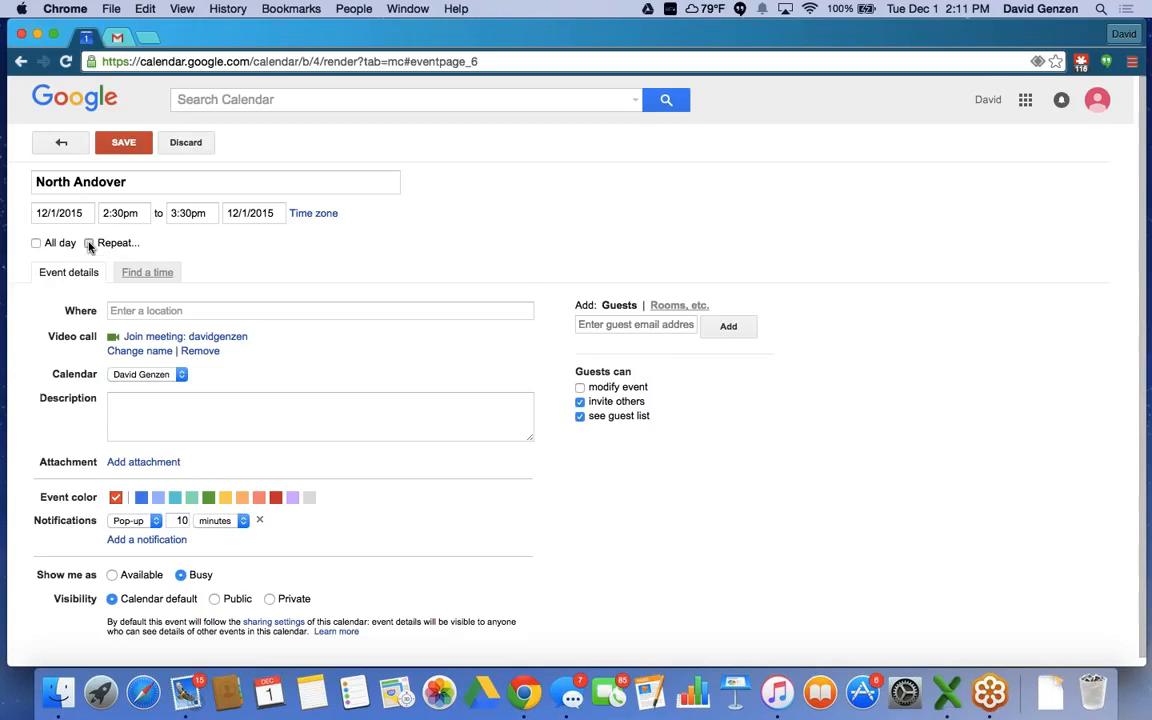
{"action": "left_click", "coordinate": [89, 244]}
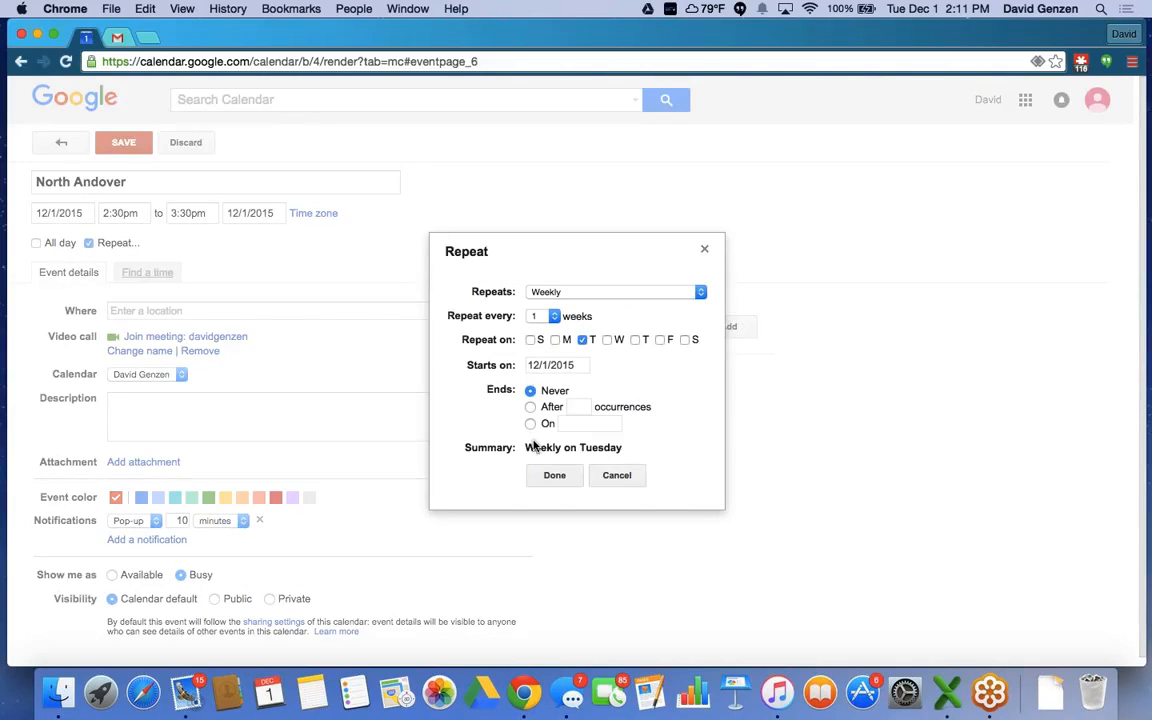
{"action": "left_click", "coordinate": [612, 475]}
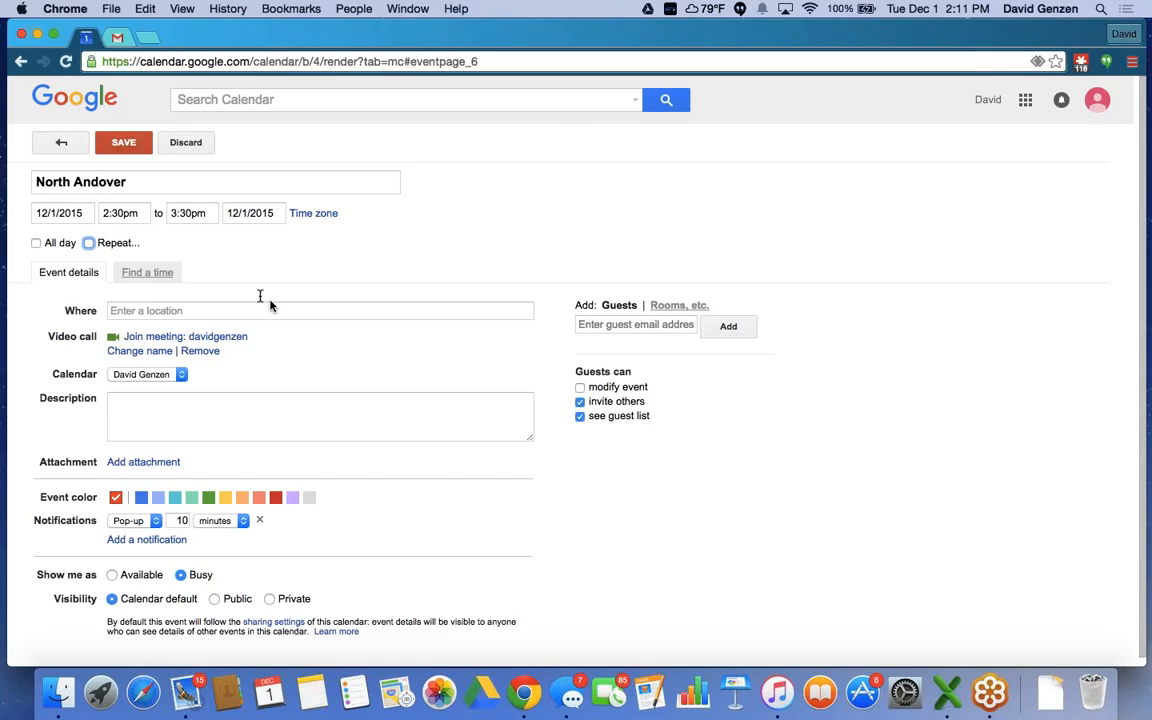
Invite two colleagues to North Andover by choosing them from the guest autocomplete suggestions.
{"action": "left_click", "coordinate": [590, 323]}
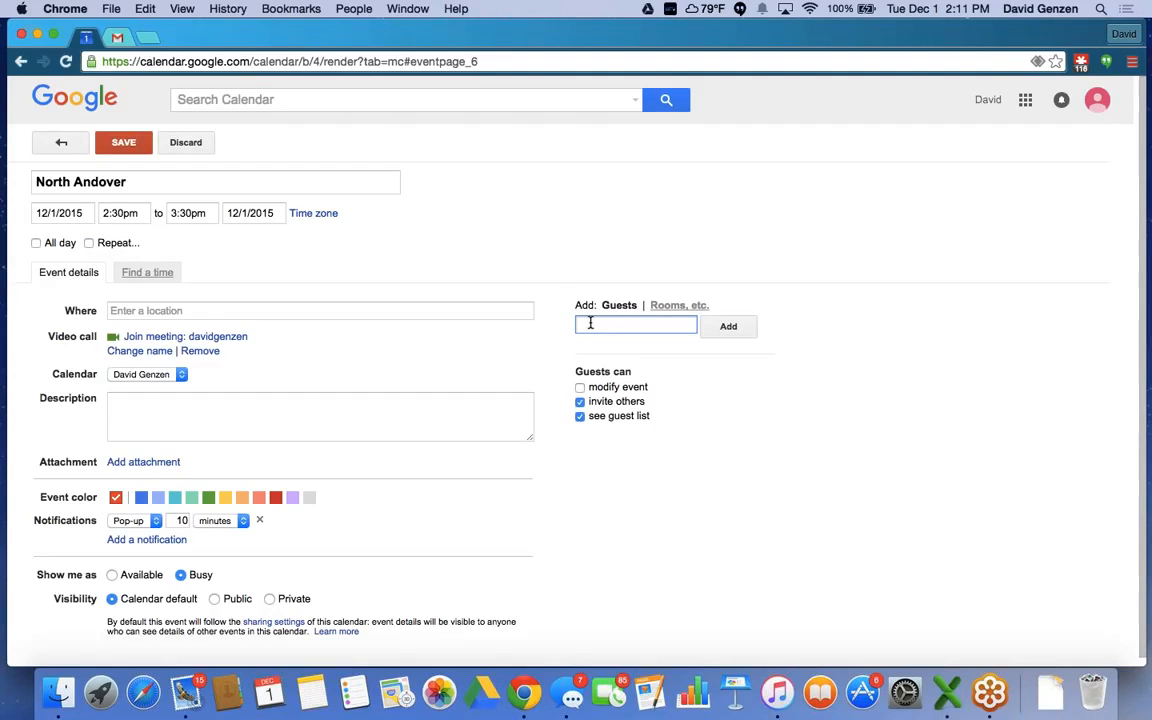
{"action": "type", "text": "ol"}
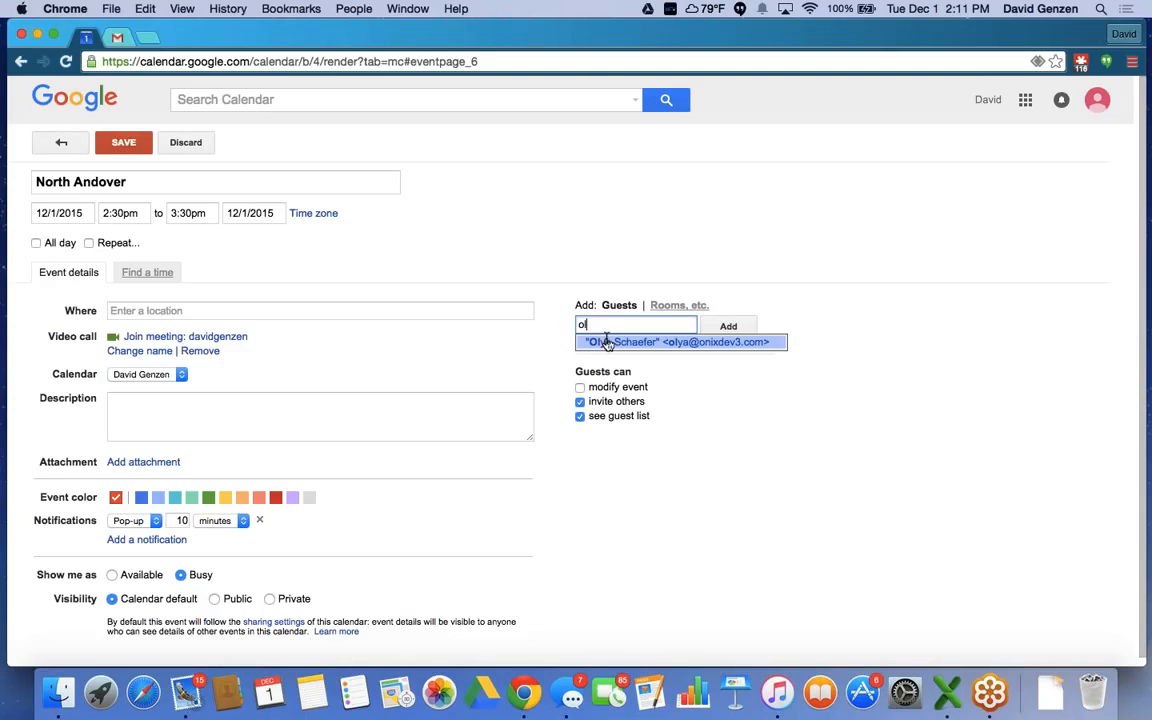
{"action": "left_click", "coordinate": [606, 343]}
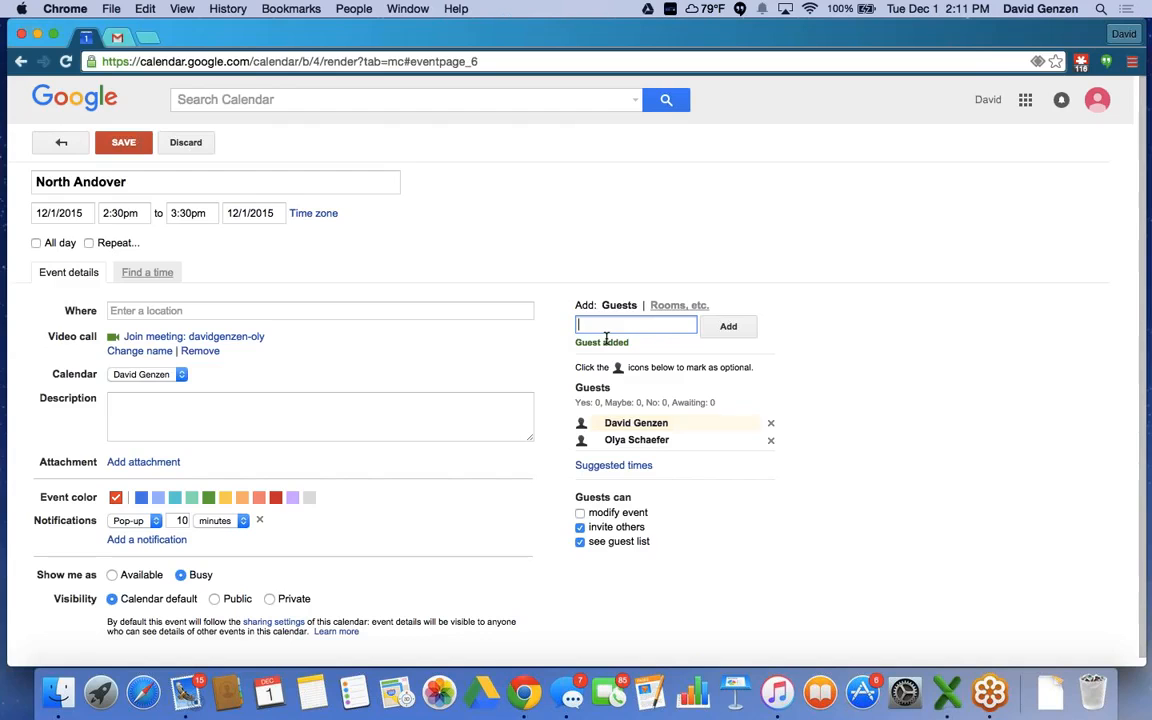
{"action": "type", "text": "jo"}
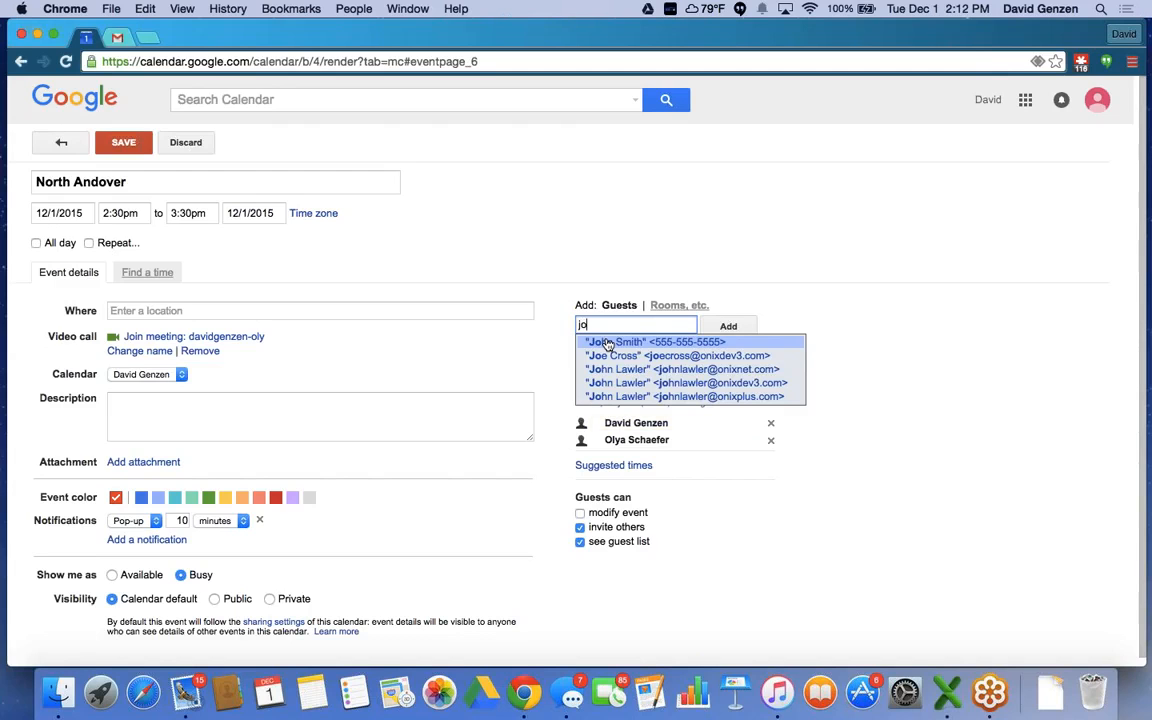
{"action": "key", "text": "BackSpace"}
{"action": "key", "text": "BackSpace"}
{"action": "type", "text": "me"}
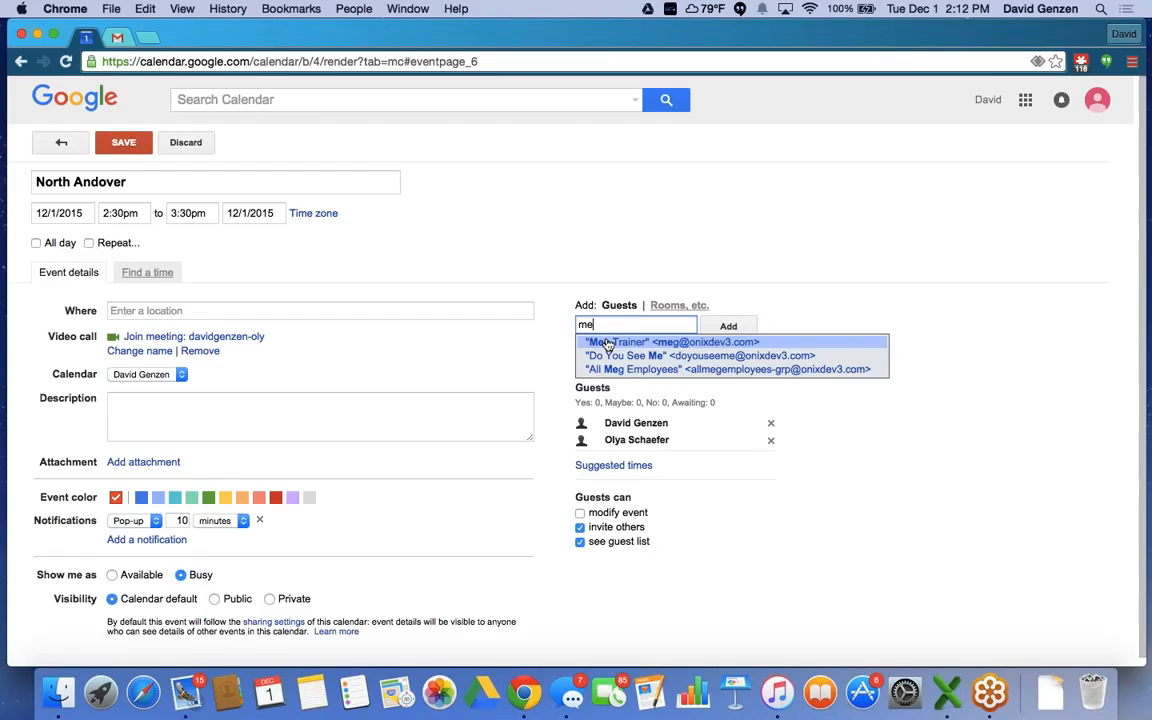
{"action": "type", "text": "g"}
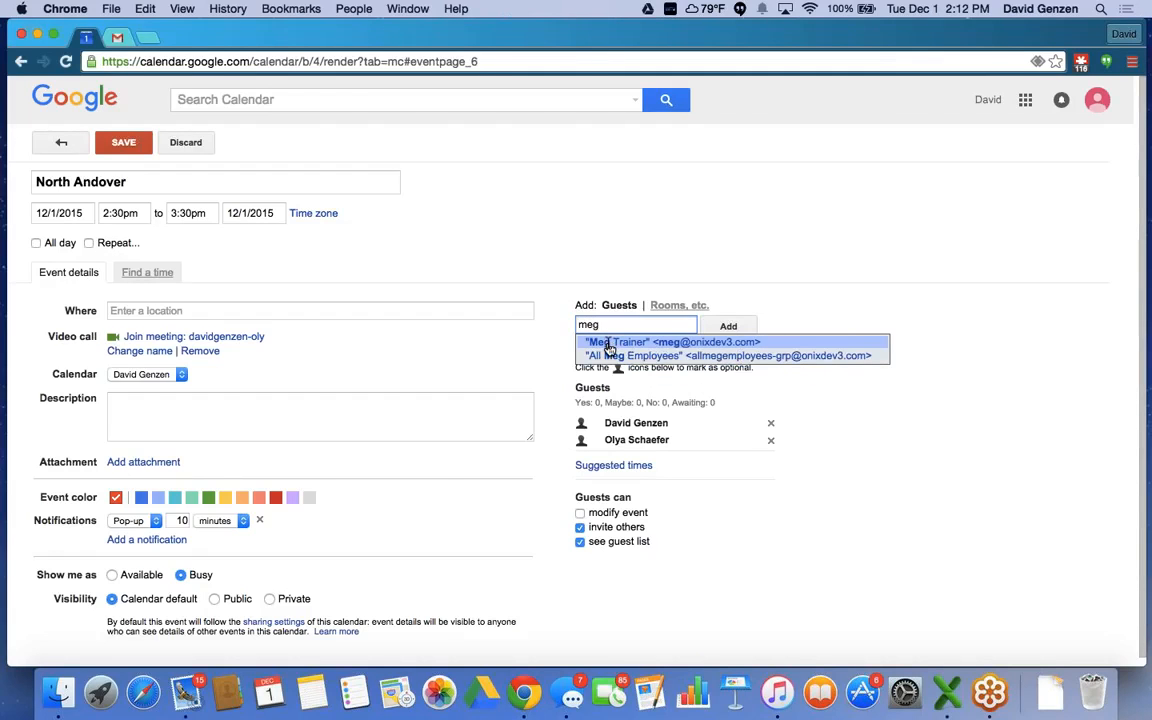
{"action": "left_click", "coordinate": [609, 343]}
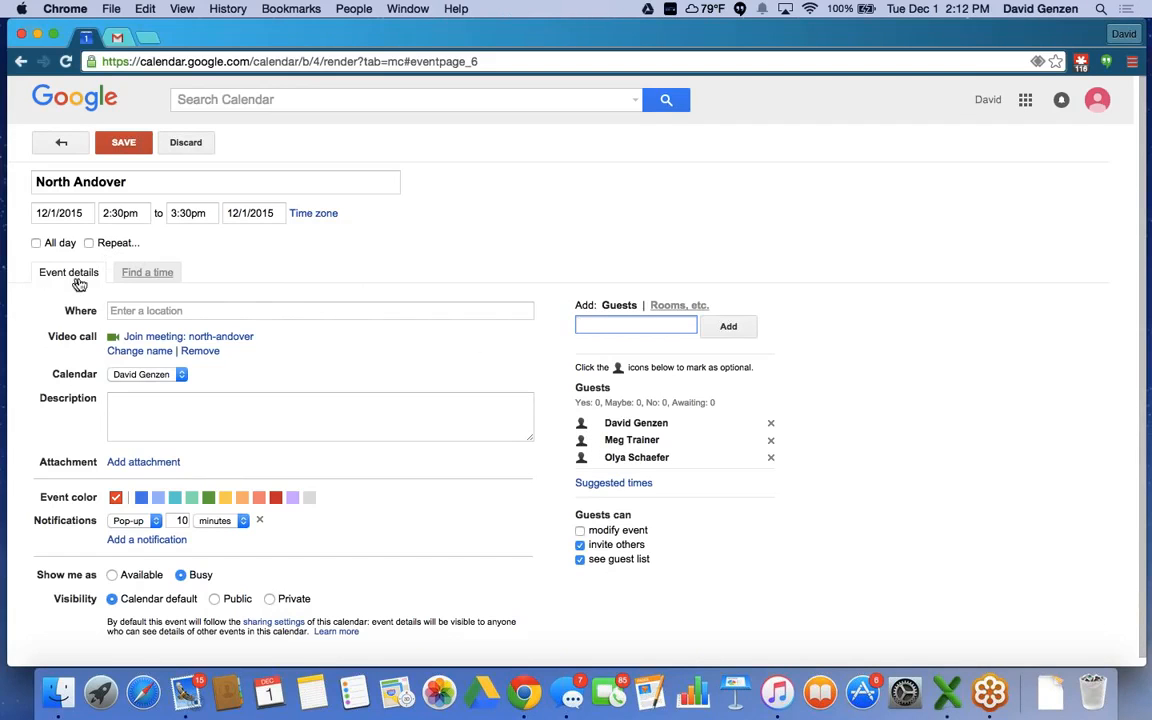
Use Find a time to move North Andover to the free 11:00am–12:00pm slot on 12/1/2015.
{"action": "left_click", "coordinate": [137, 275]}
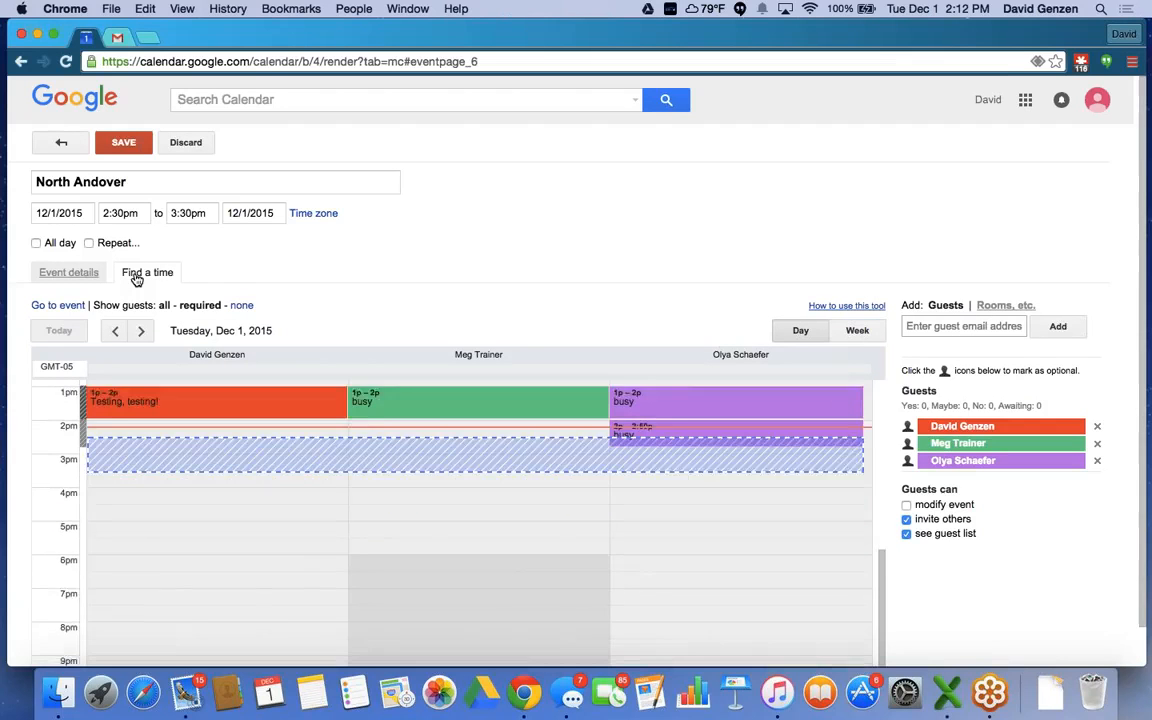
{"action": "scroll", "coordinate": [270, 500], "scroll_direction": "up", "scroll_amount": 3}
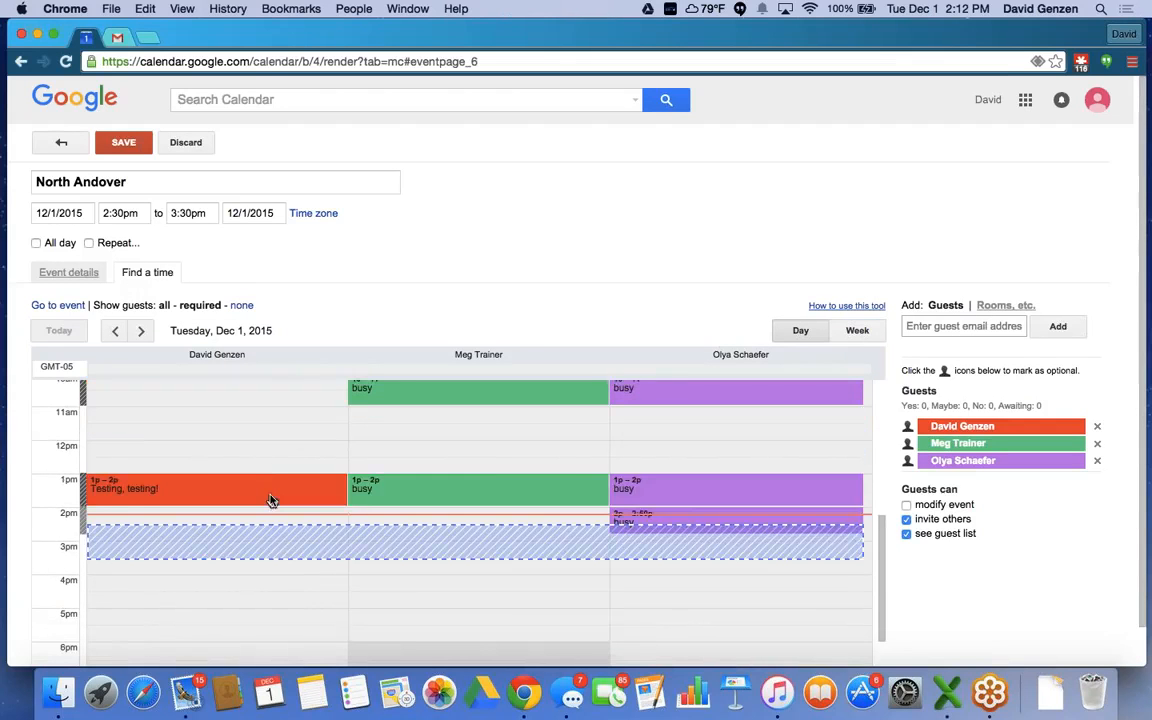
{"action": "mouse_move", "coordinate": [270, 500]}
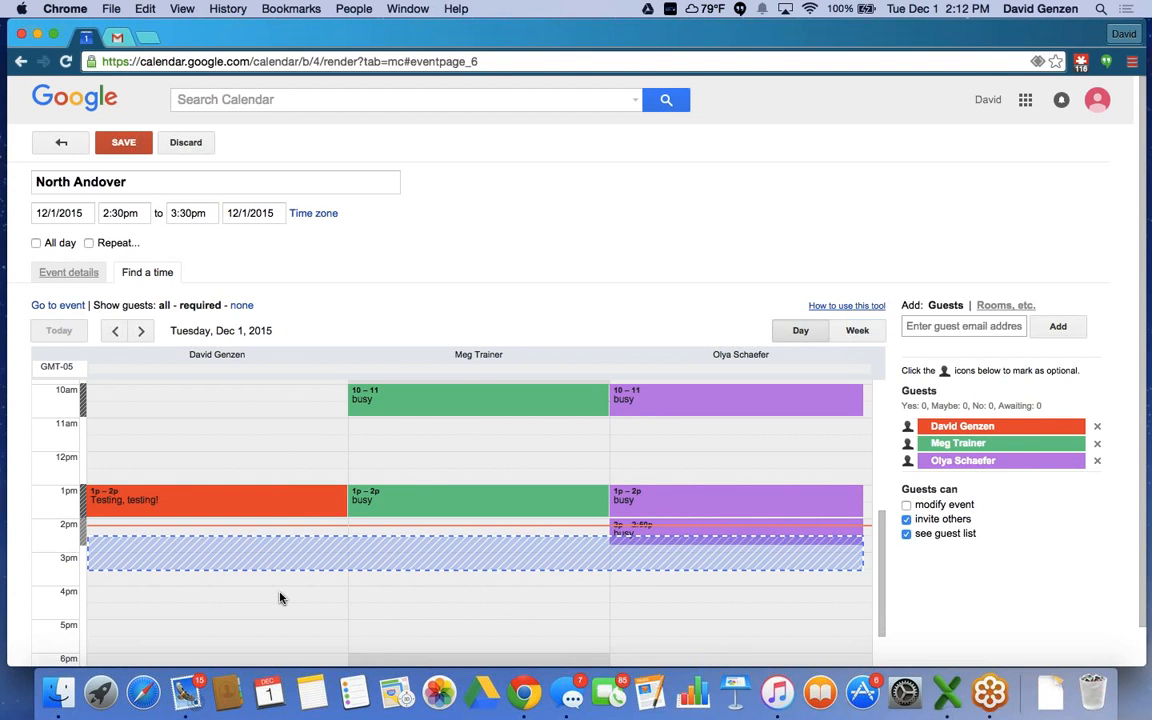
{"action": "left_click", "coordinate": [216, 431]}
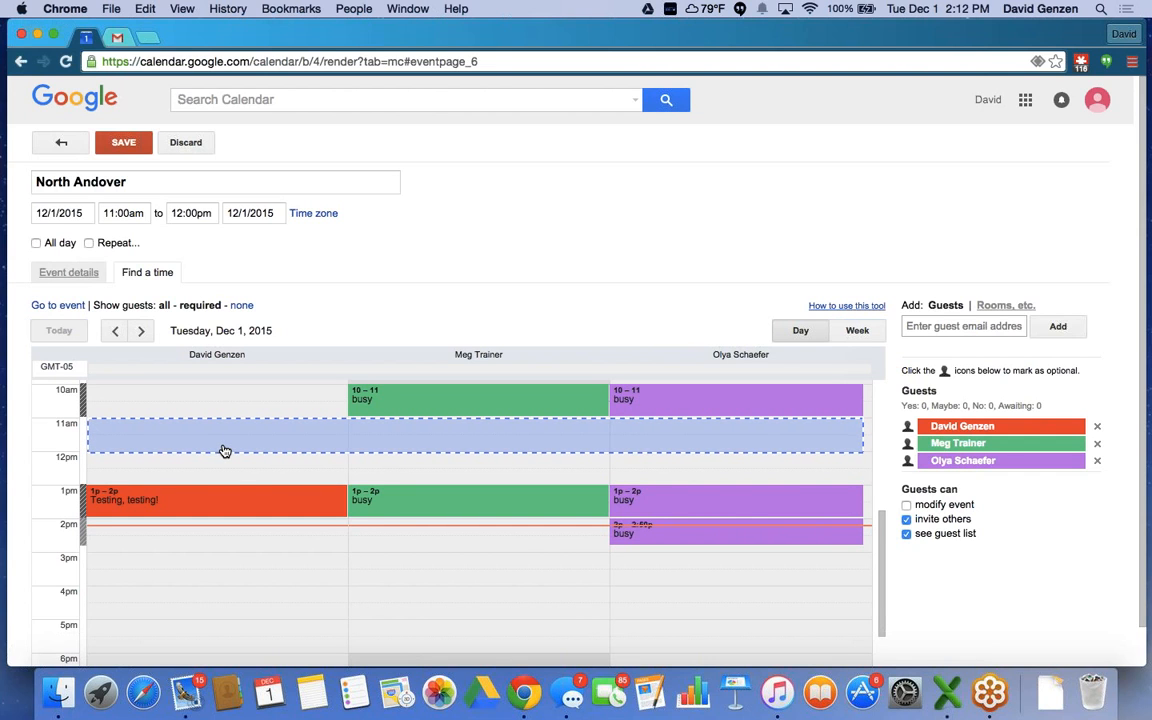
{"action": "left_click", "coordinate": [72, 273]}
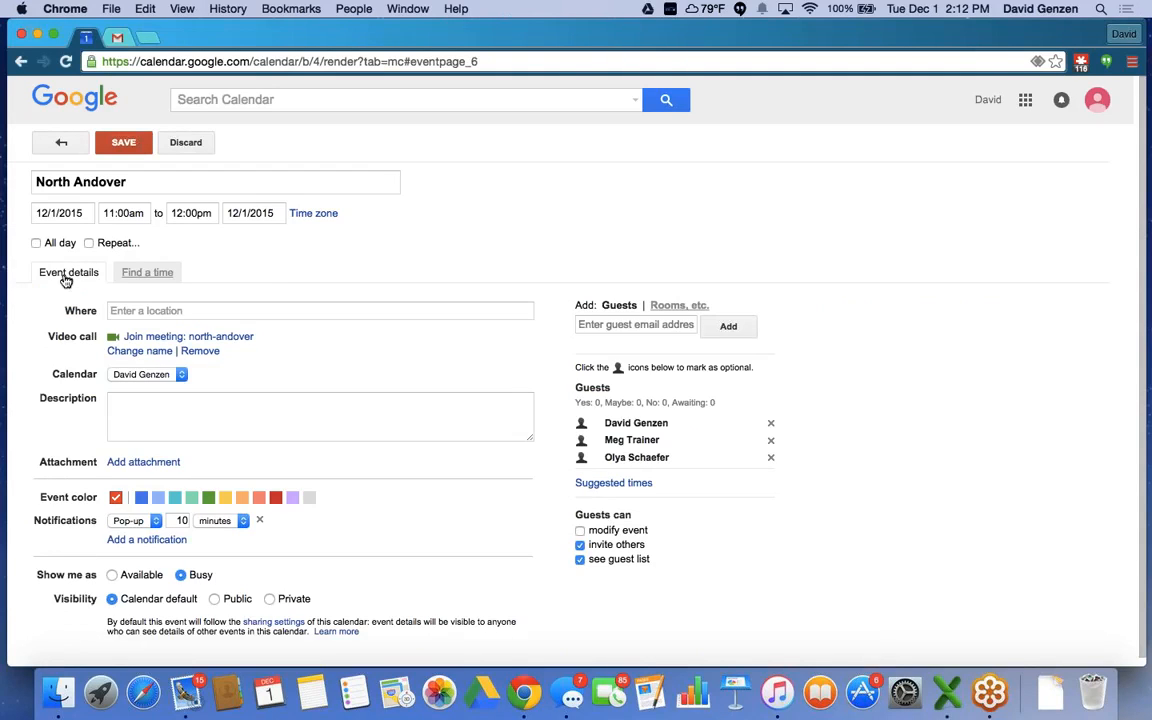
Pick the suggested time Wednesday 12/2, 11:00am–12:00pm, when all guests are free.
{"action": "left_click", "coordinate": [615, 485]}
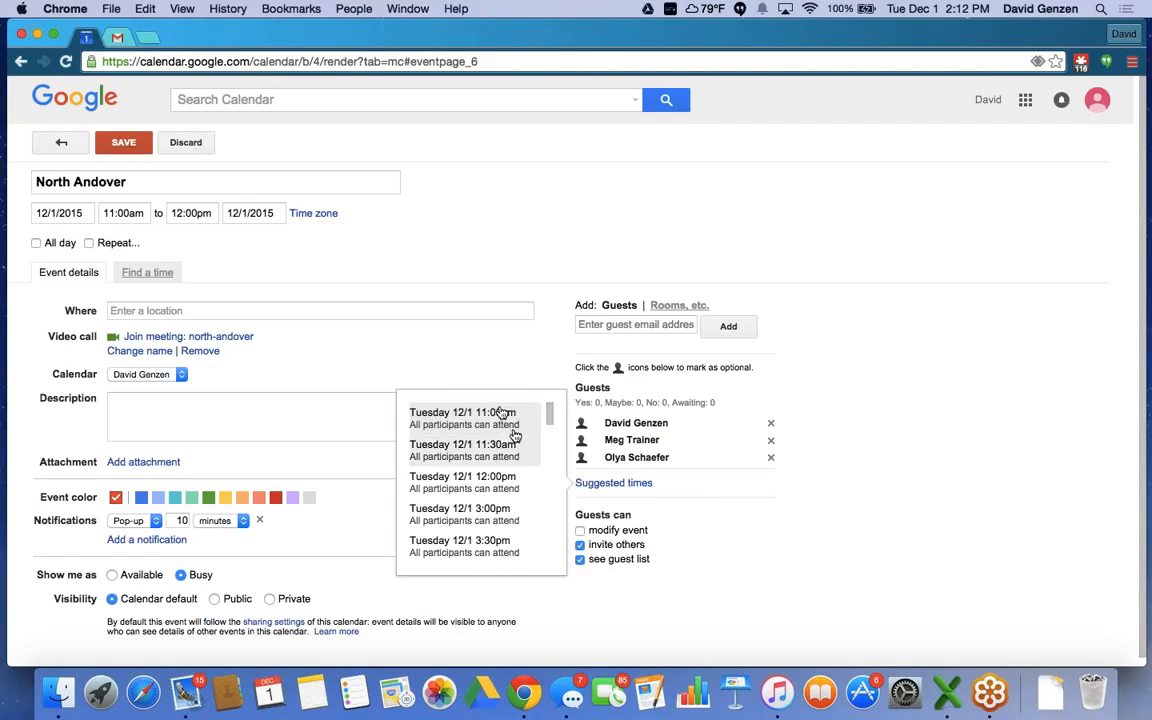
{"action": "scroll", "coordinate": [500, 422], "scroll_direction": "down", "scroll_amount": 1}
{"action": "scroll", "coordinate": [500, 424], "scroll_direction": "down", "scroll_amount": 8}
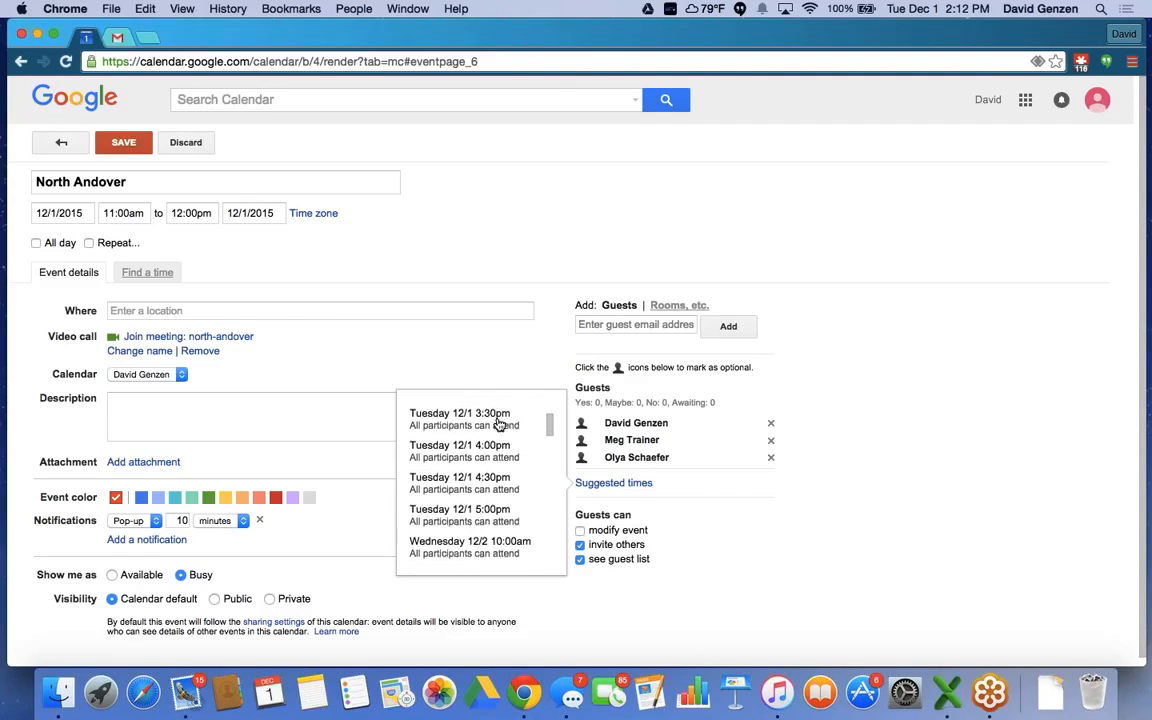
{"action": "scroll", "coordinate": [497, 426], "scroll_direction": "up", "scroll_amount": 10}
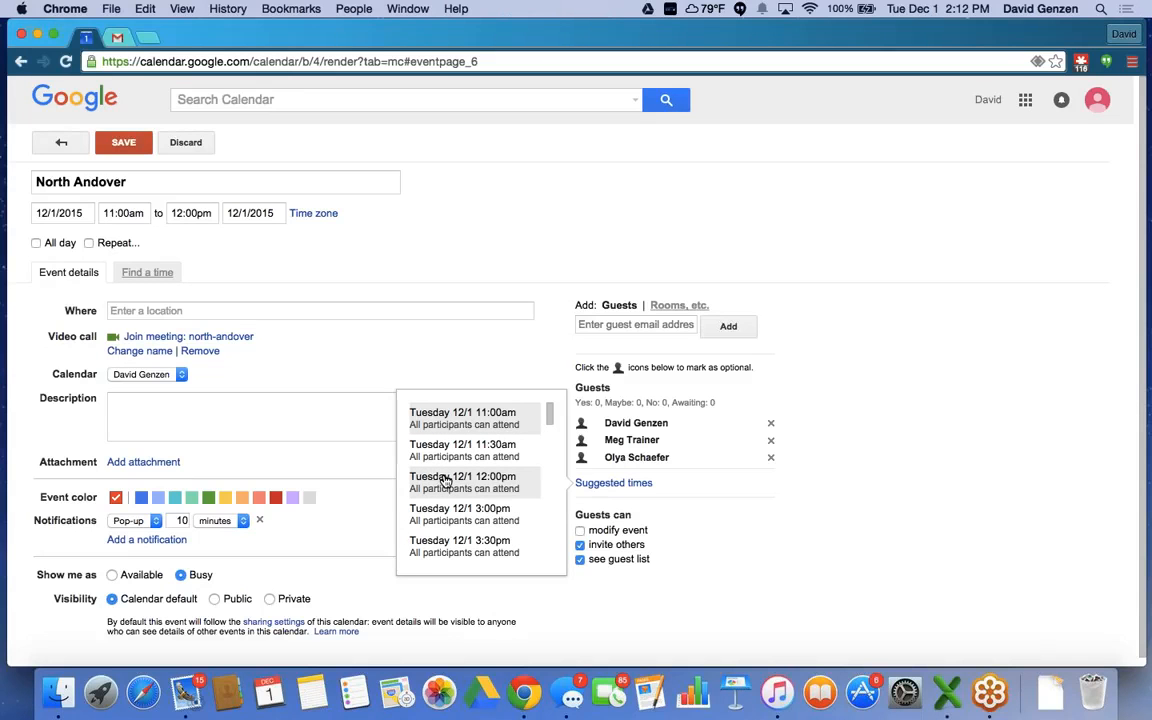
{"action": "scroll", "coordinate": [446, 516], "scroll_direction": "down", "scroll_amount": 1}
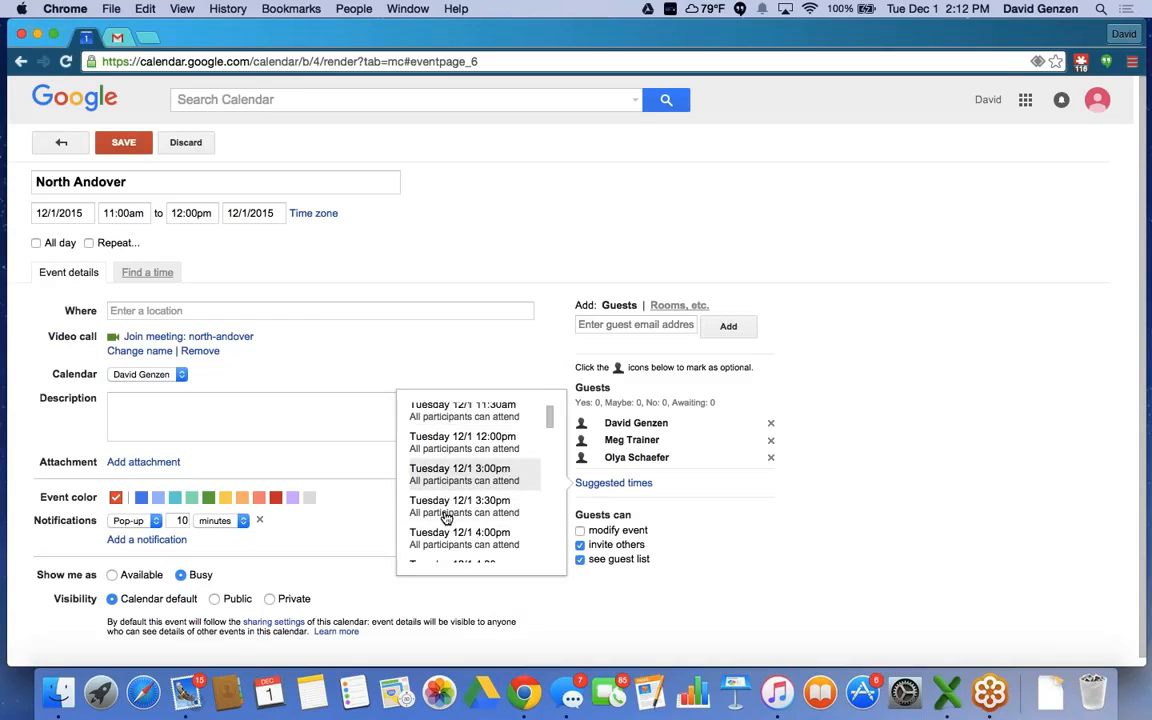
{"action": "scroll", "coordinate": [446, 516], "scroll_direction": "down", "scroll_amount": 6}
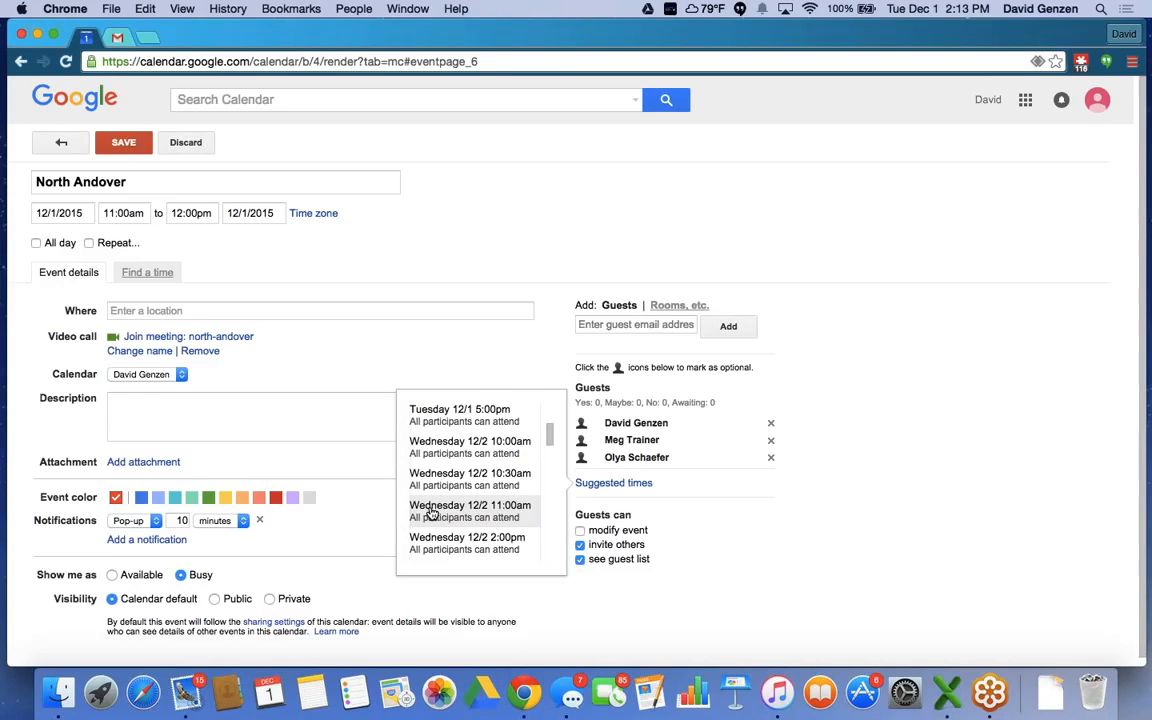
{"action": "left_click", "coordinate": [432, 512]}
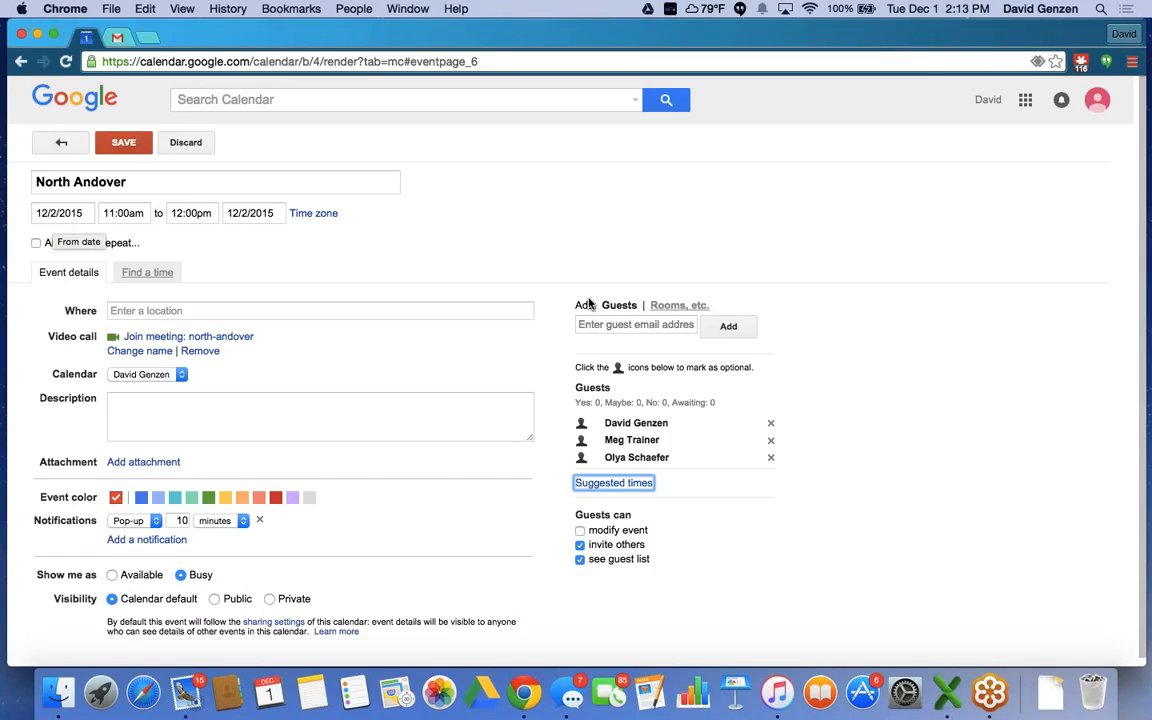
Book CLE-Lakewood Barn as the event's room and location, and remove its video call.
{"action": "left_click", "coordinate": [688, 307]}
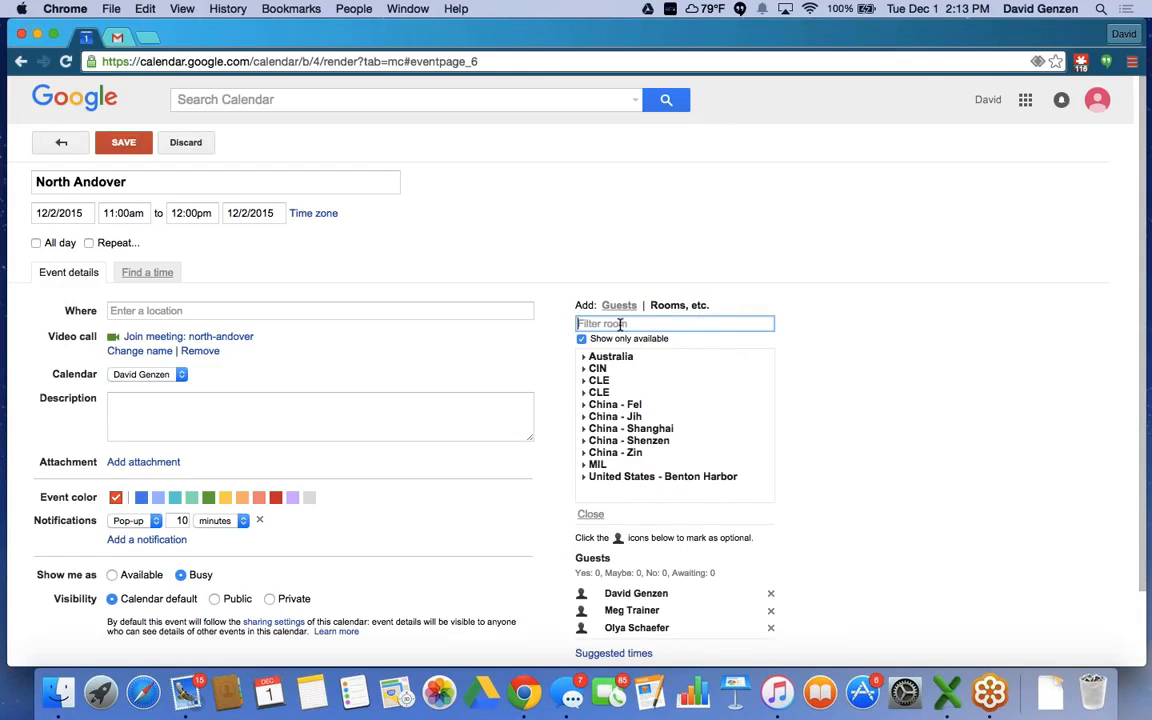
{"action": "left_click", "coordinate": [585, 383]}
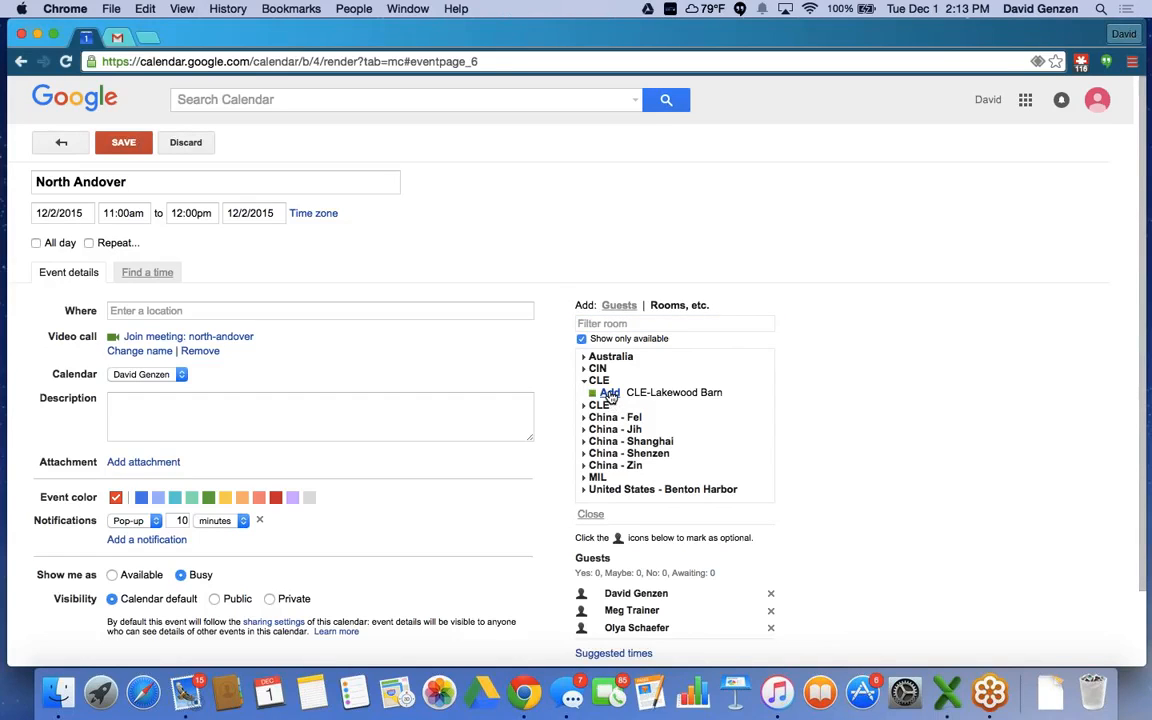
{"action": "left_click", "coordinate": [609, 394]}
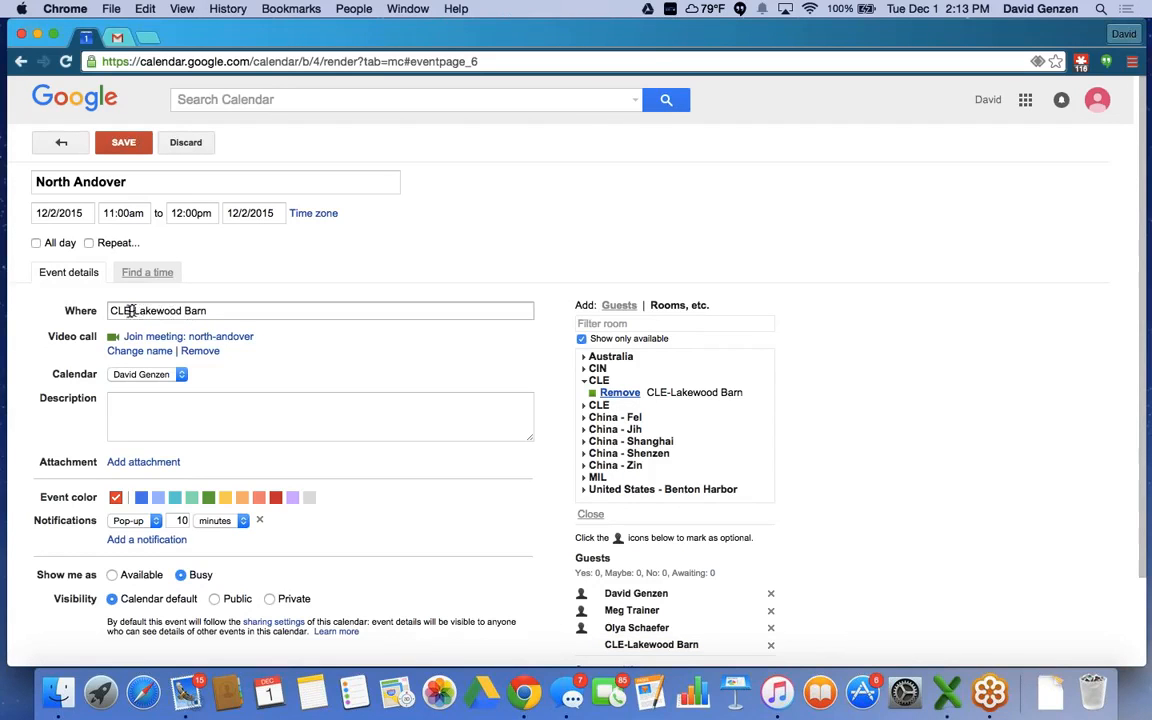
{"action": "left_click", "coordinate": [188, 353]}
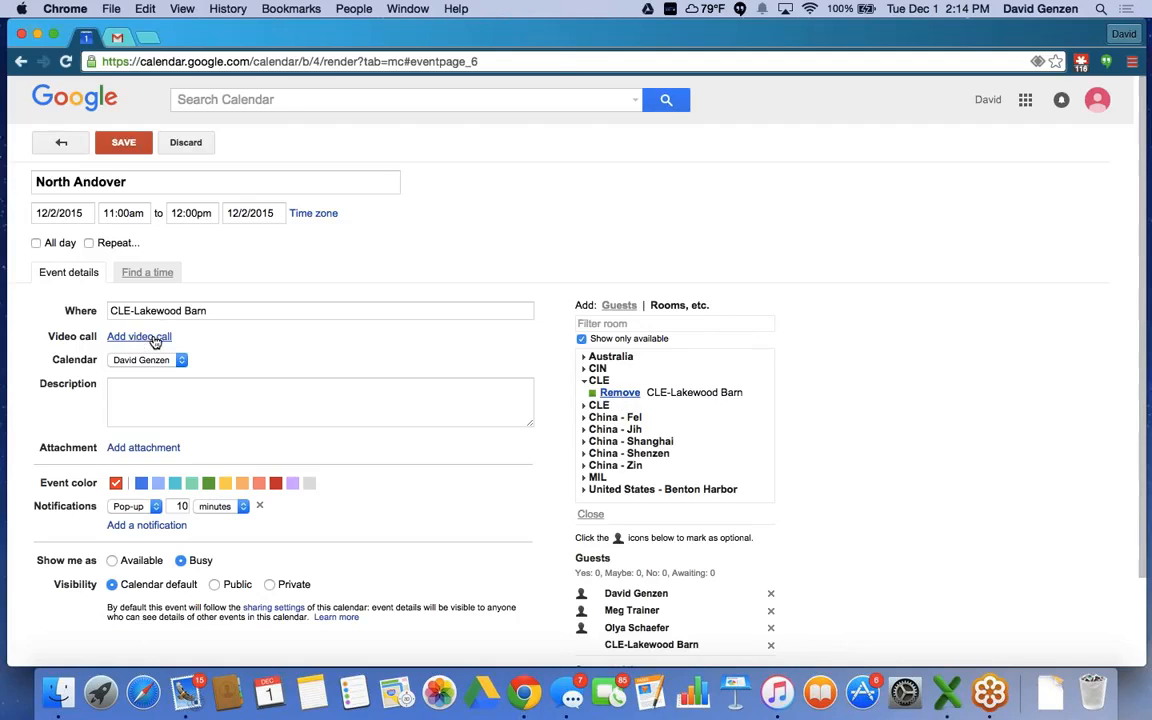
Re-attach the north-andover video call to the North Andover event.
{"action": "left_click", "coordinate": [129, 337]}
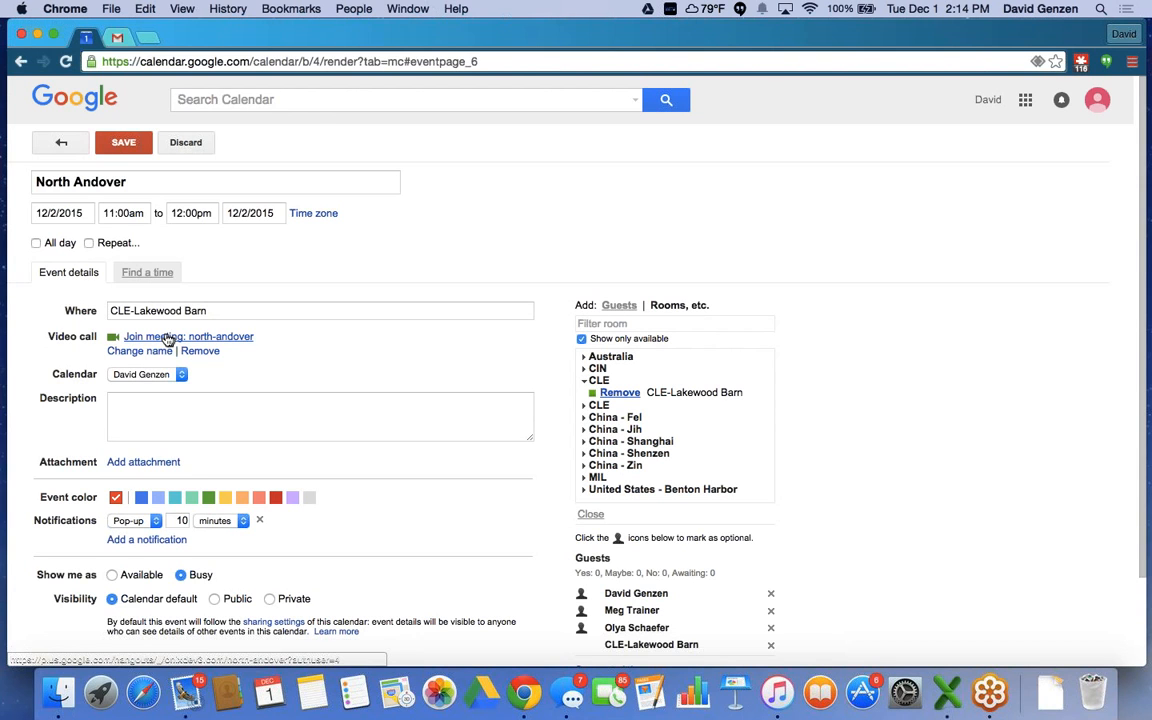
{"action": "scroll", "coordinate": [212, 355], "scroll_direction": "down", "scroll_amount": 2}
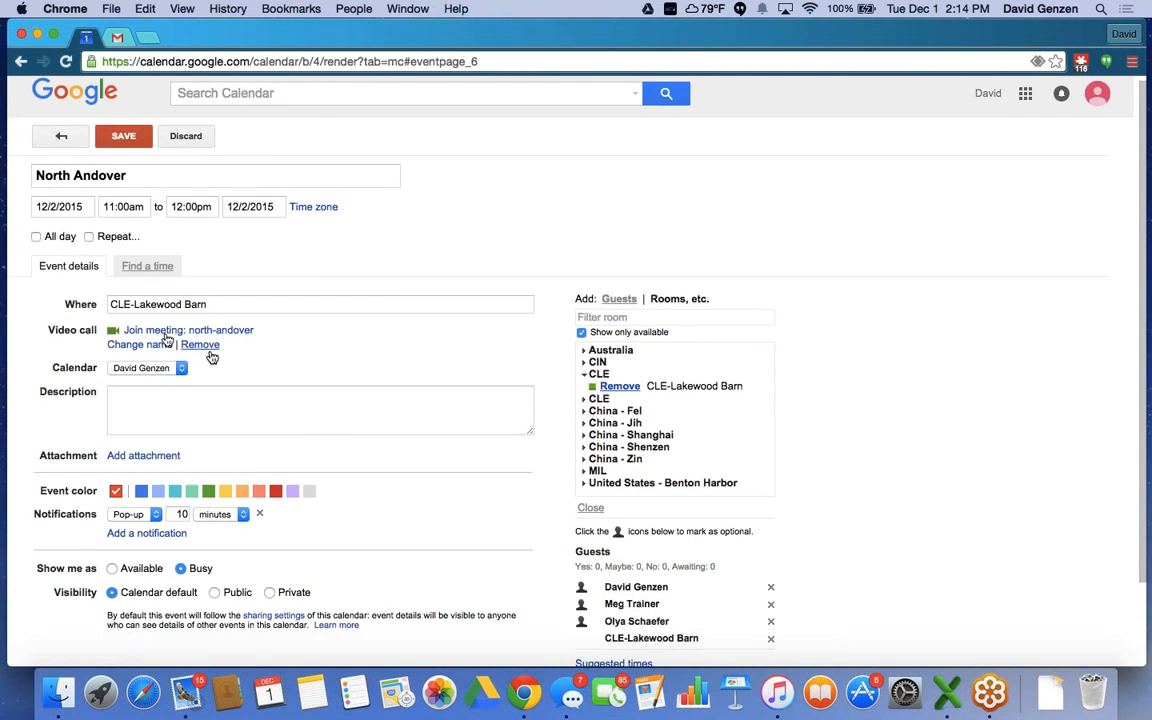
{"action": "scroll", "coordinate": [205, 340], "scroll_direction": "down", "scroll_amount": 1}
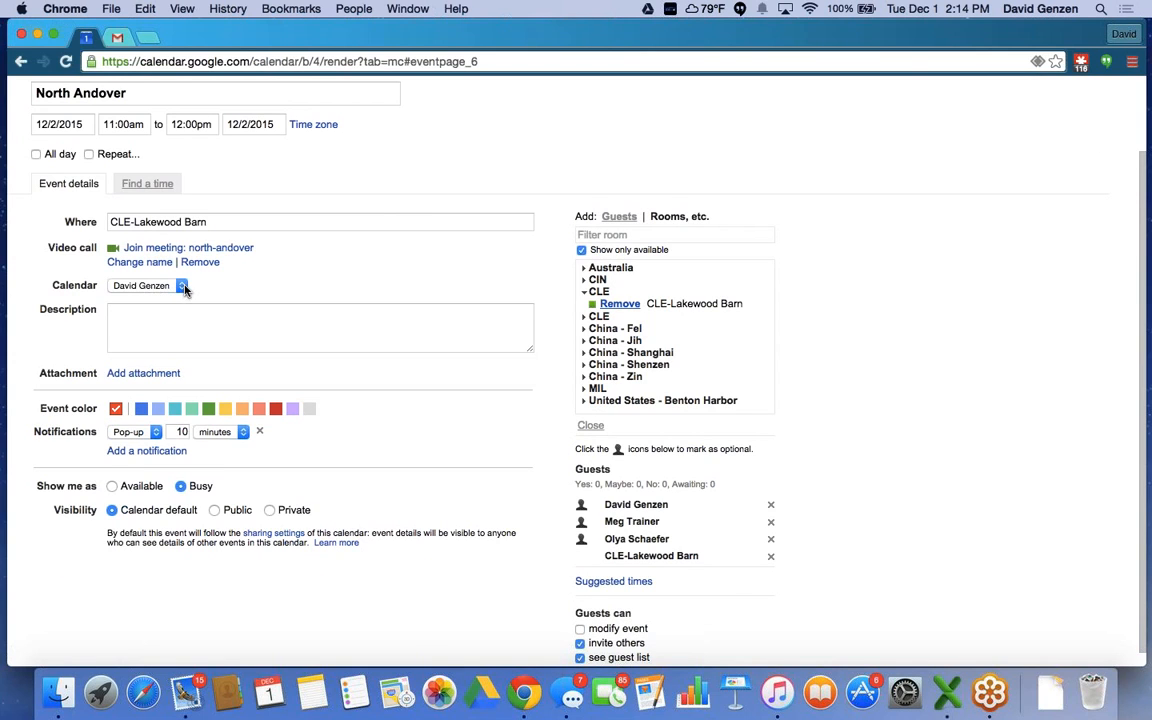
{"action": "left_click", "coordinate": [182, 287]}
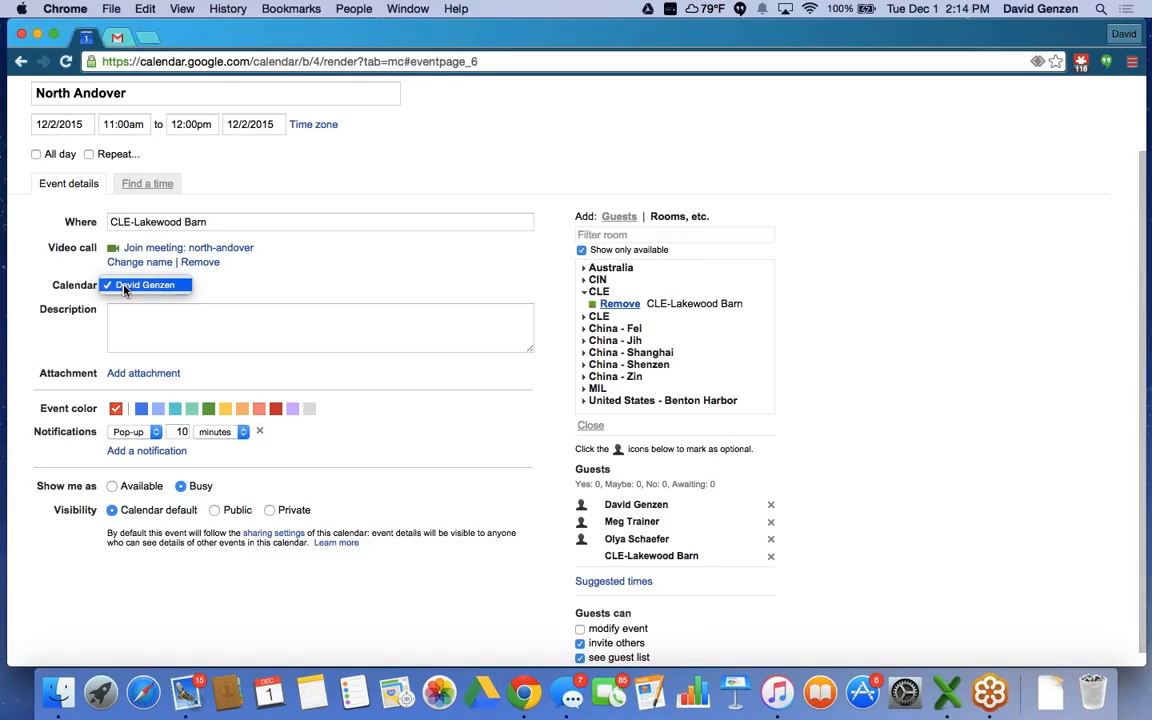
{"action": "left_click", "coordinate": [200, 289]}
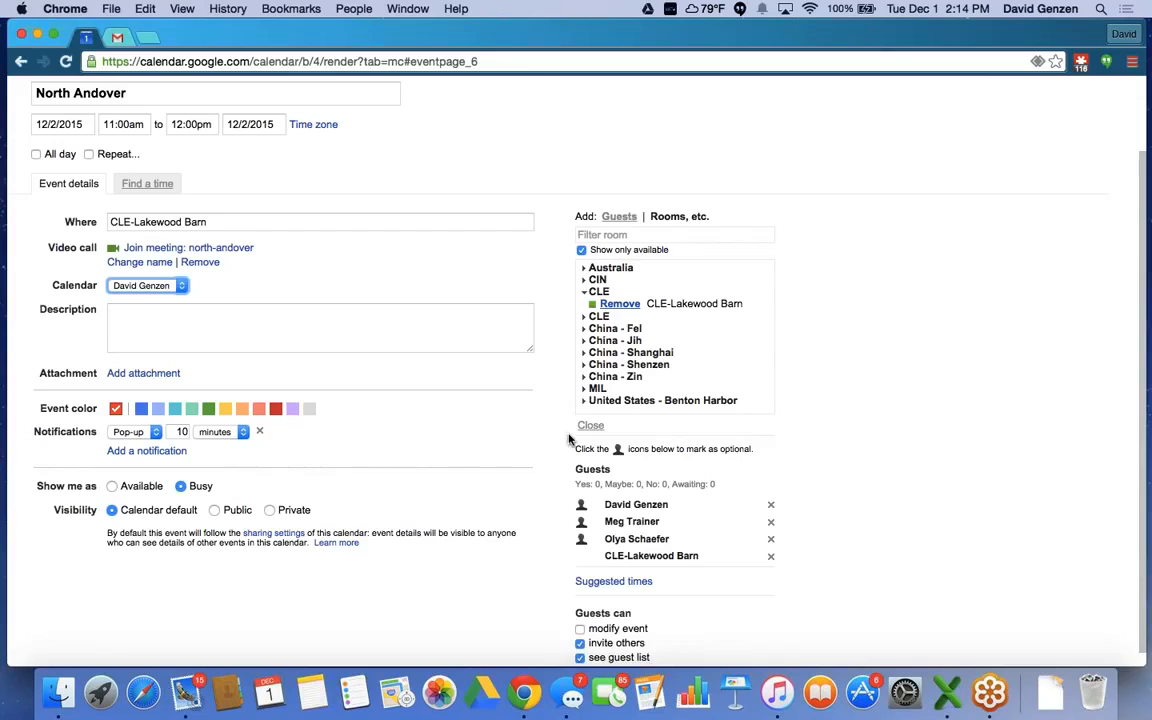
{"action": "scroll", "coordinate": [568, 434], "scroll_direction": "down", "scroll_amount": 1}
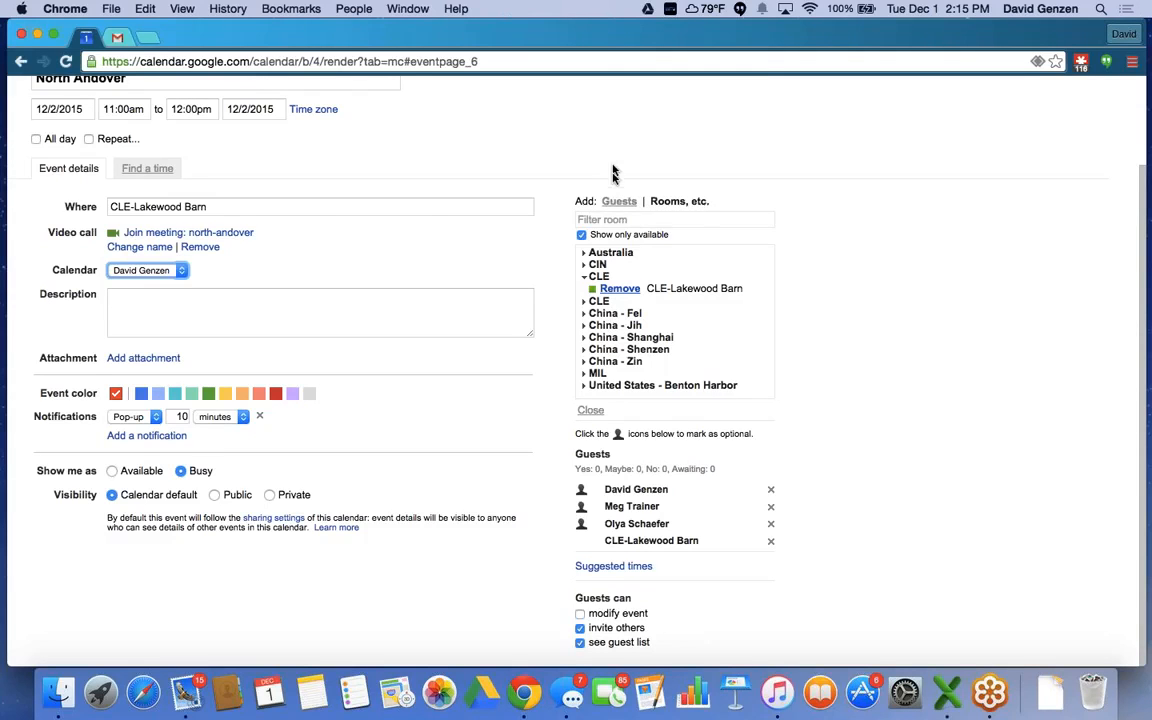
Save the North Andover event for Wed Dec 2, 2015 at 11am without sending invitations.
{"action": "left_click", "coordinate": [617, 199]}
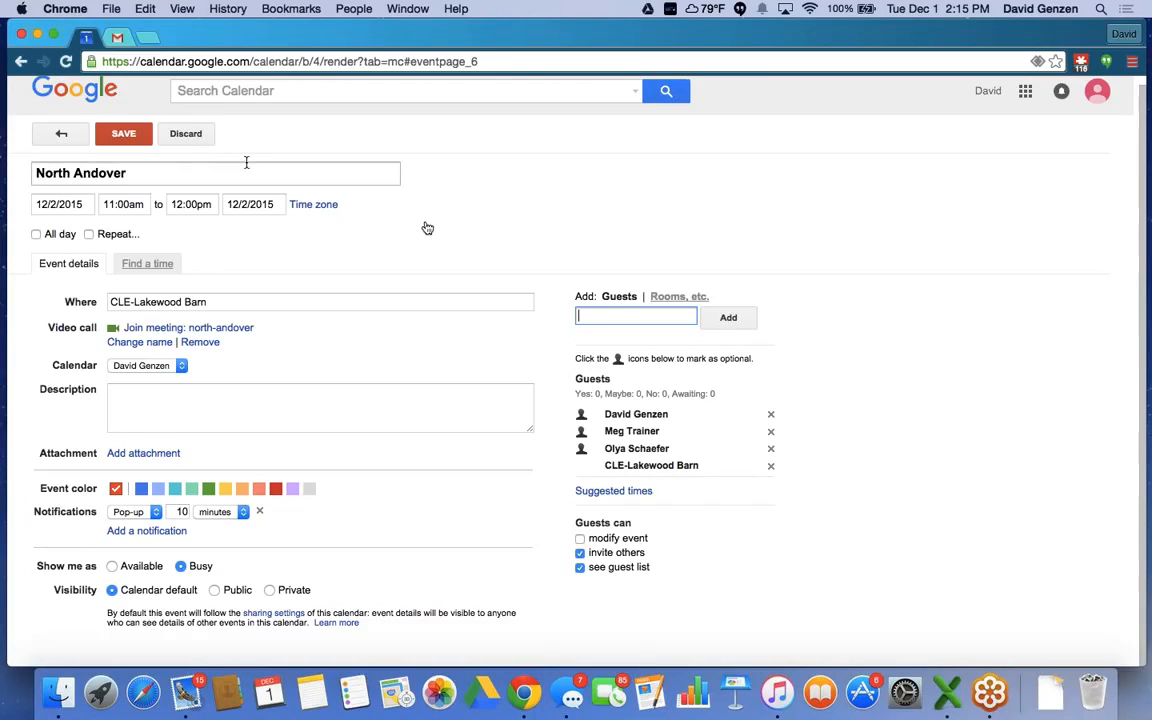
{"action": "left_click", "coordinate": [124, 136]}
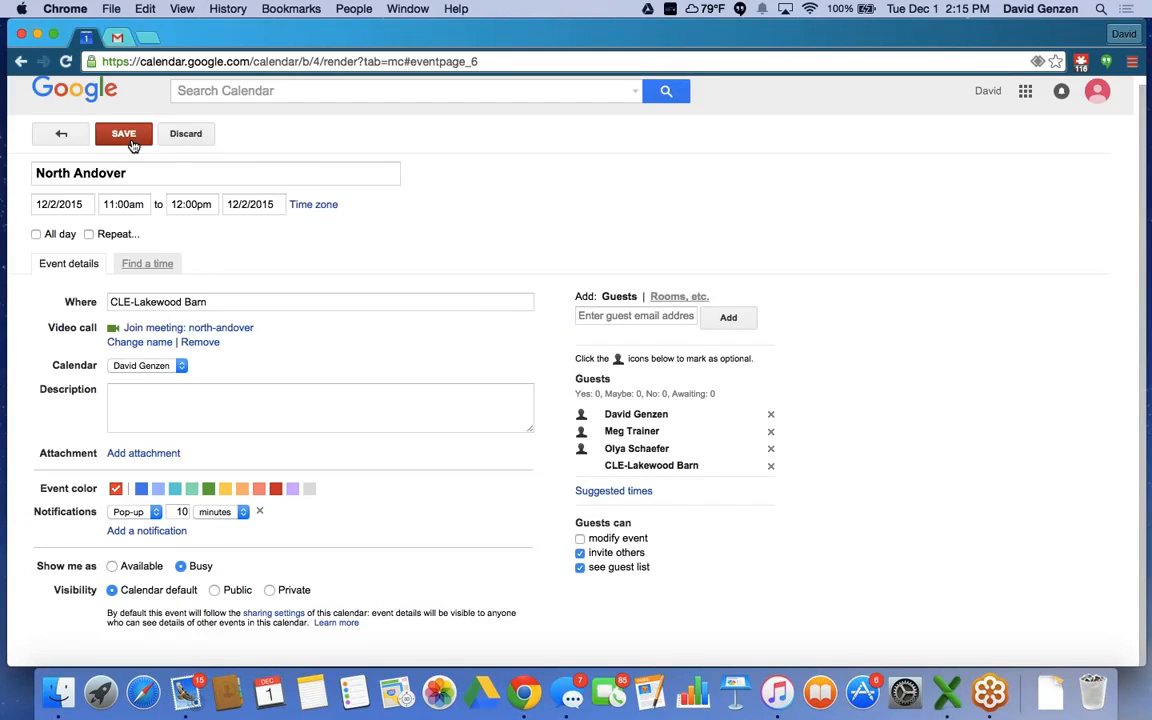
{"action": "left_click", "coordinate": [131, 143]}
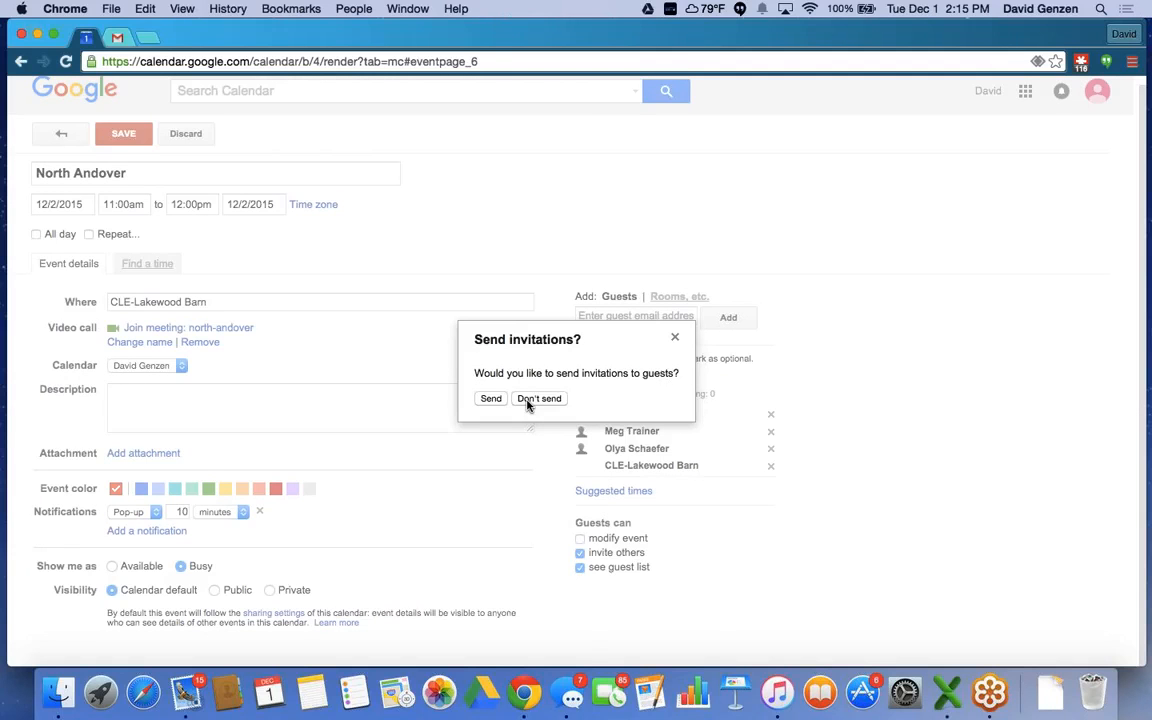
{"action": "left_click", "coordinate": [537, 399]}
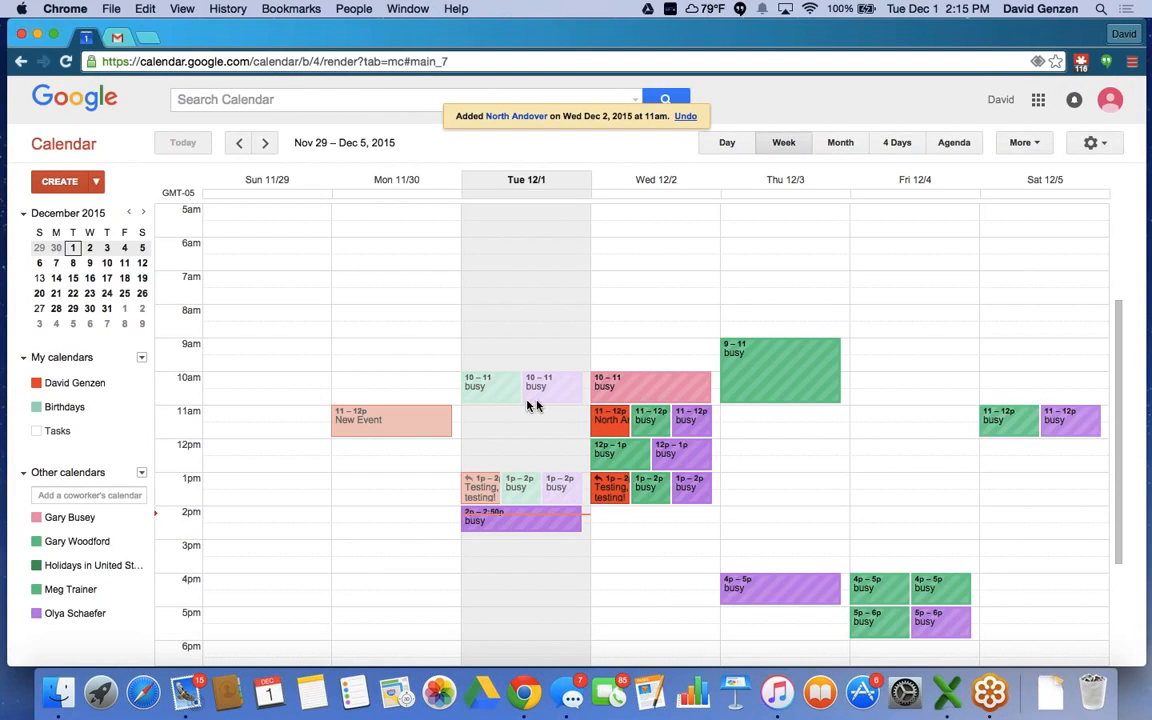
Open the saved North Andover event and launch its north-andover Hangouts meeting.
{"action": "left_click", "coordinate": [613, 425]}
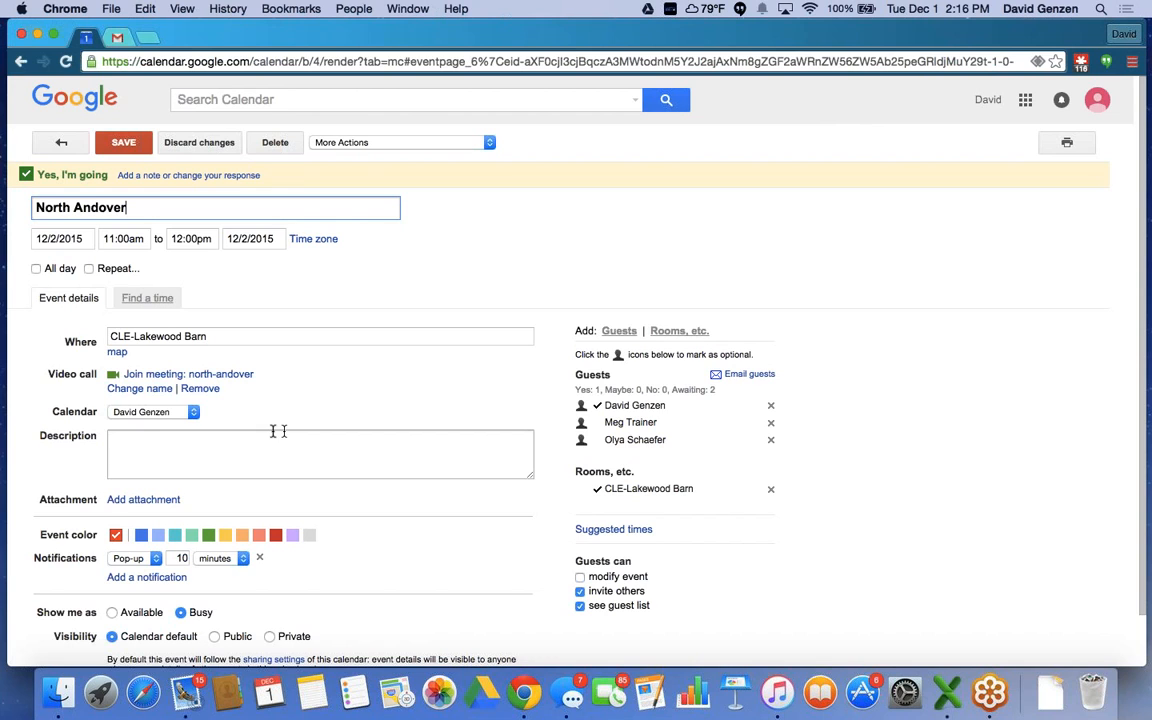
{"action": "left_click", "coordinate": [159, 377]}
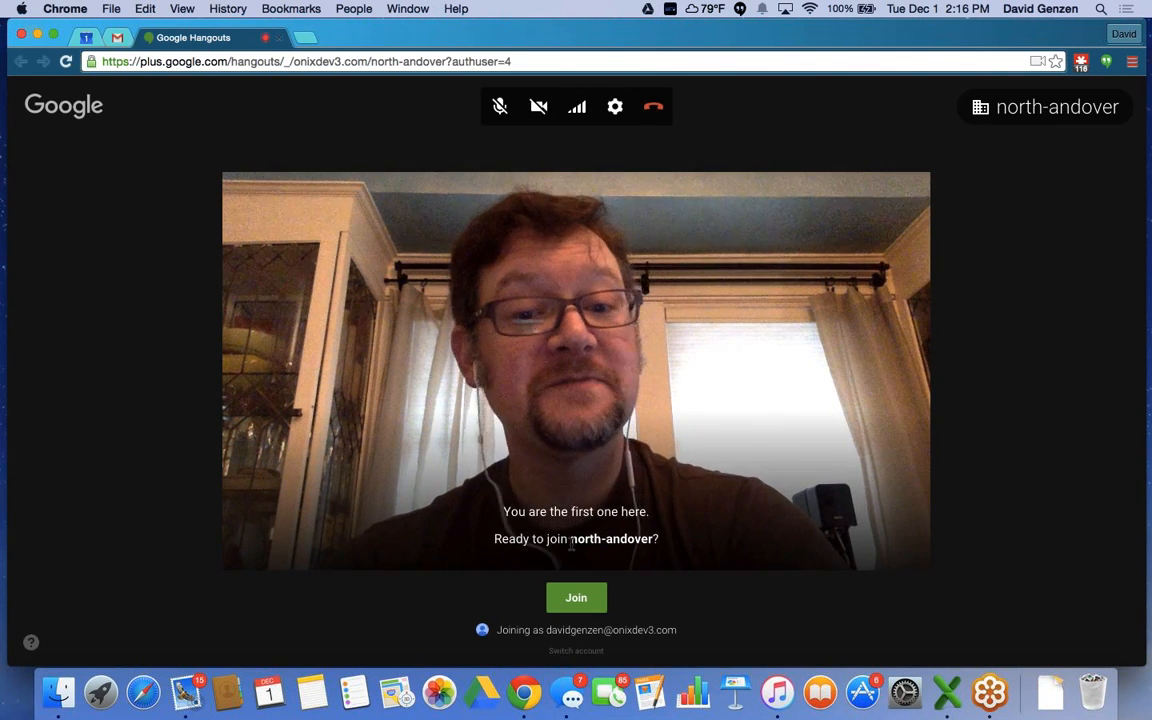
Join the north-andover call, turn the camera off and back on, then leave the call.
{"action": "left_click", "coordinate": [577, 598]}
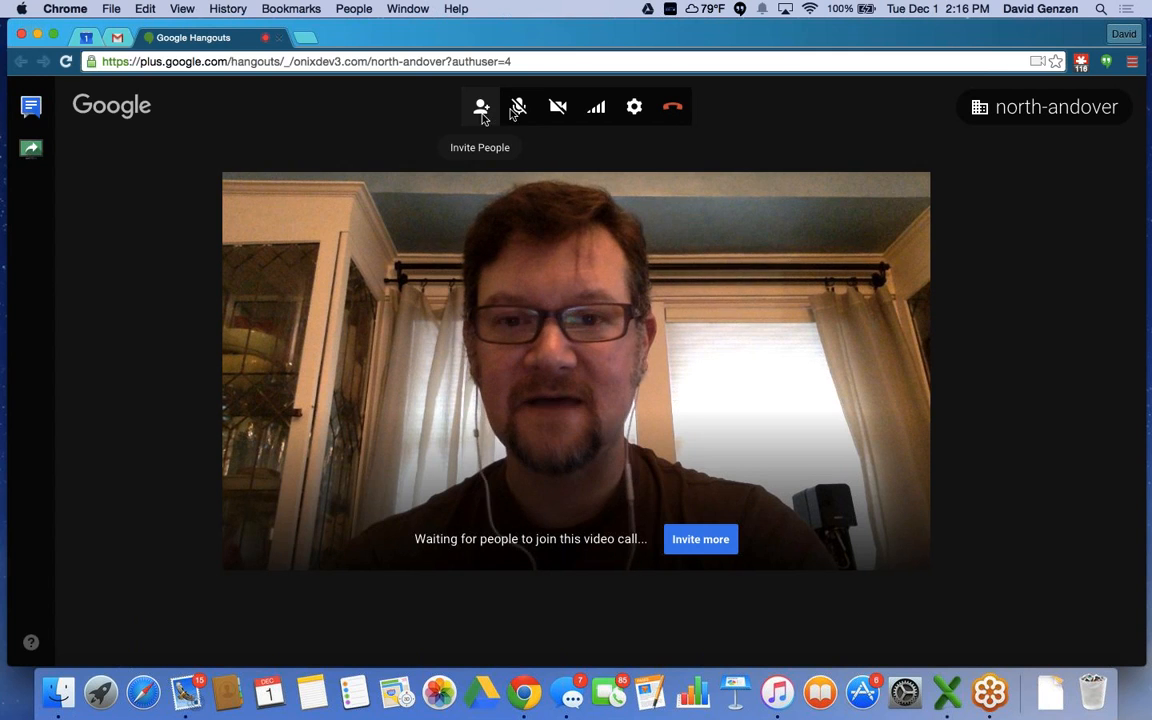
{"action": "left_click", "coordinate": [557, 108]}
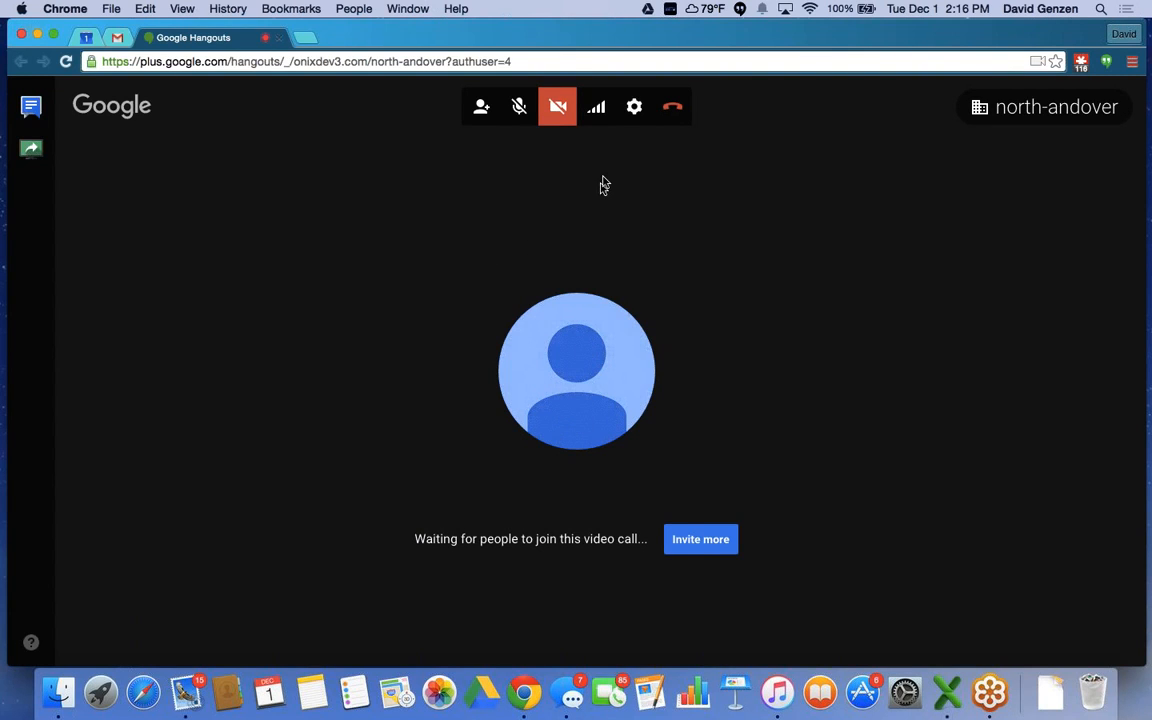
{"action": "left_click", "coordinate": [556, 112]}
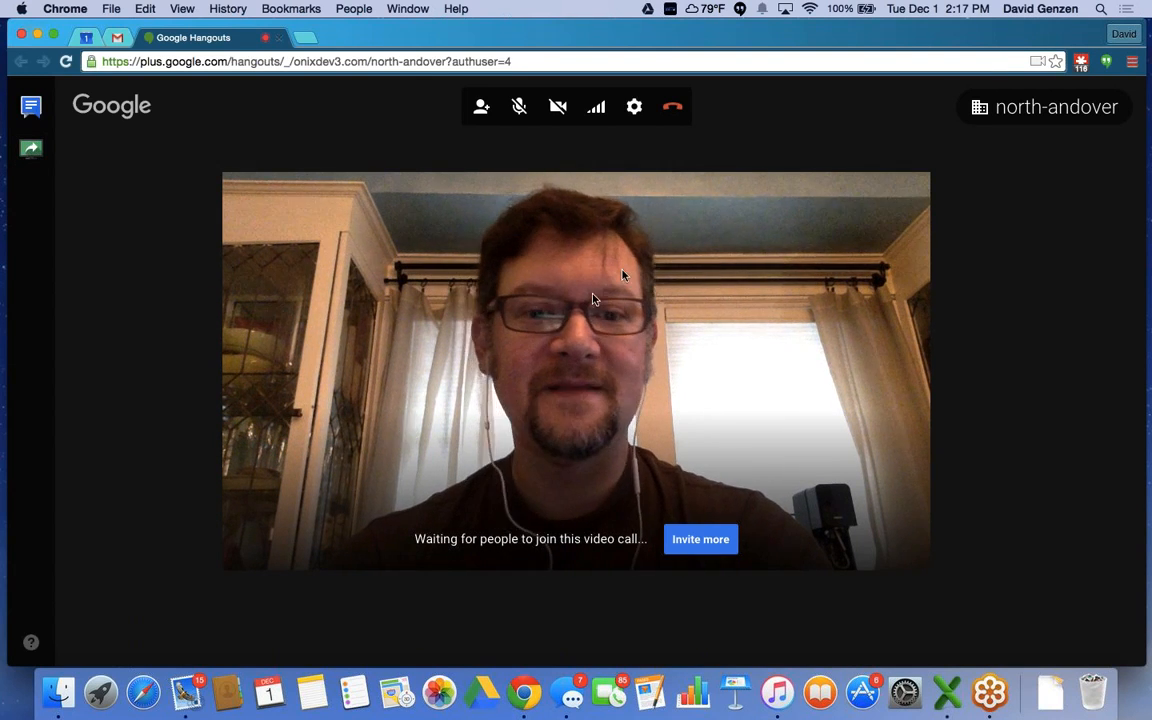
{"action": "left_click", "coordinate": [673, 109]}
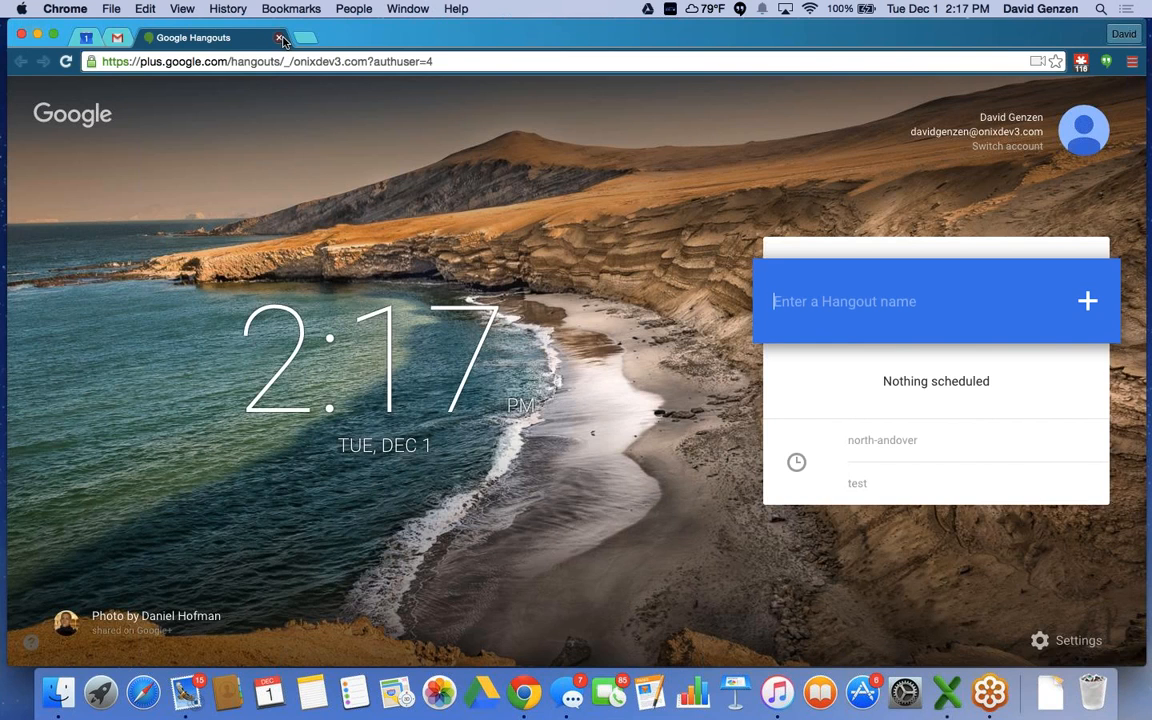
Close the Hangouts tab and open Google Contacts from the Google apps grid.
{"action": "left_click", "coordinate": [280, 38]}
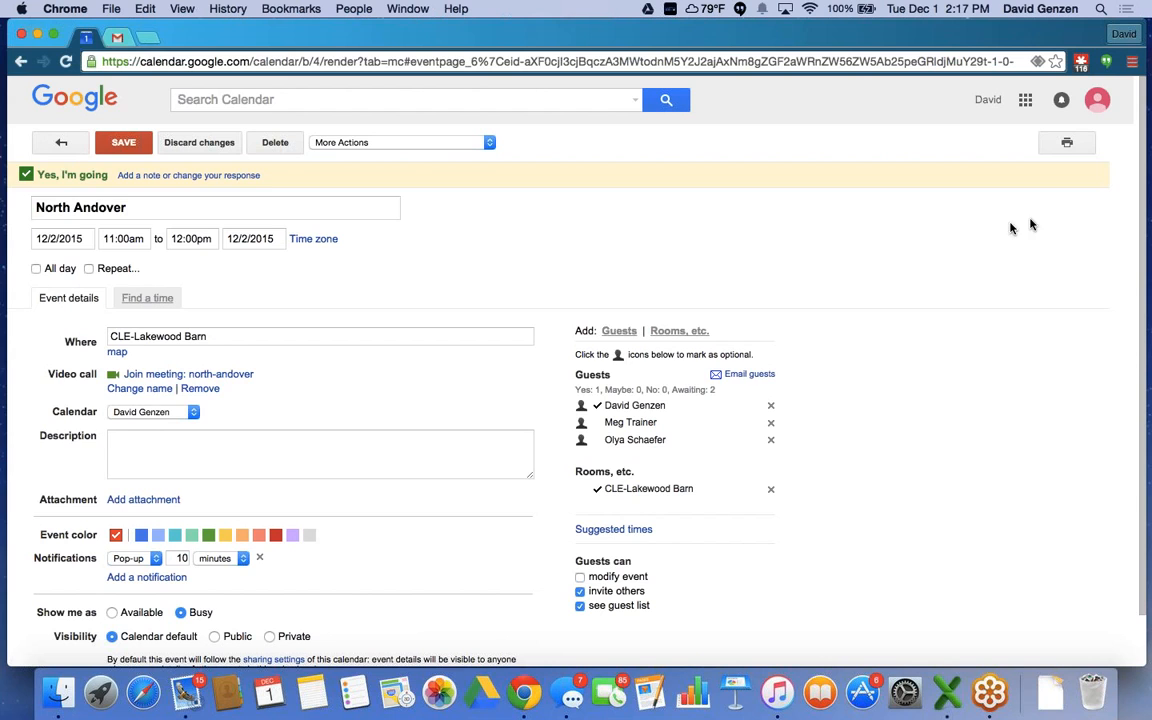
{"action": "left_click", "coordinate": [1133, 92]}
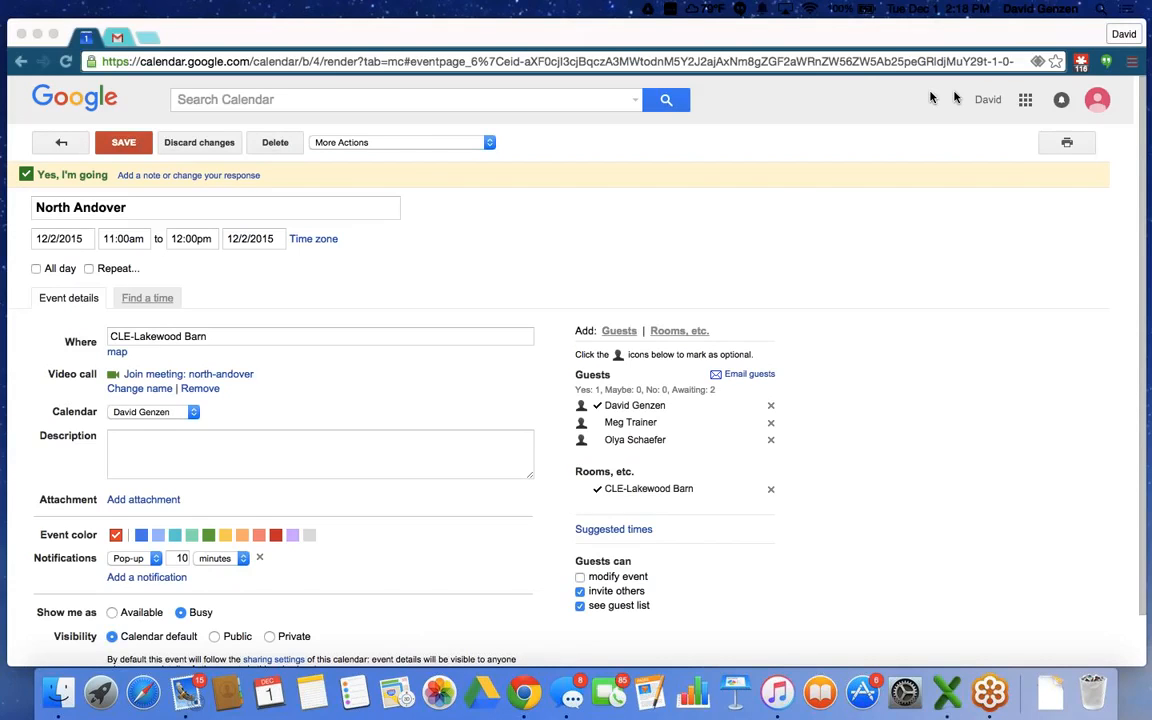
{"action": "left_click", "coordinate": [1025, 100]}
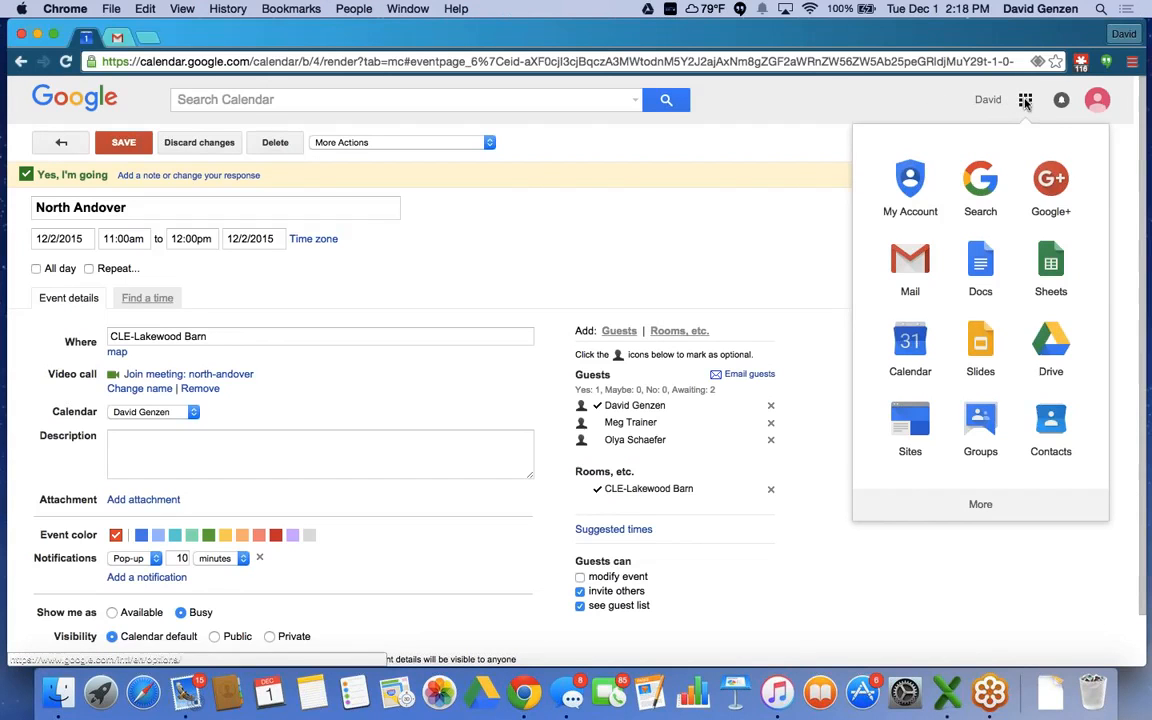
{"action": "left_click", "coordinate": [1049, 432]}
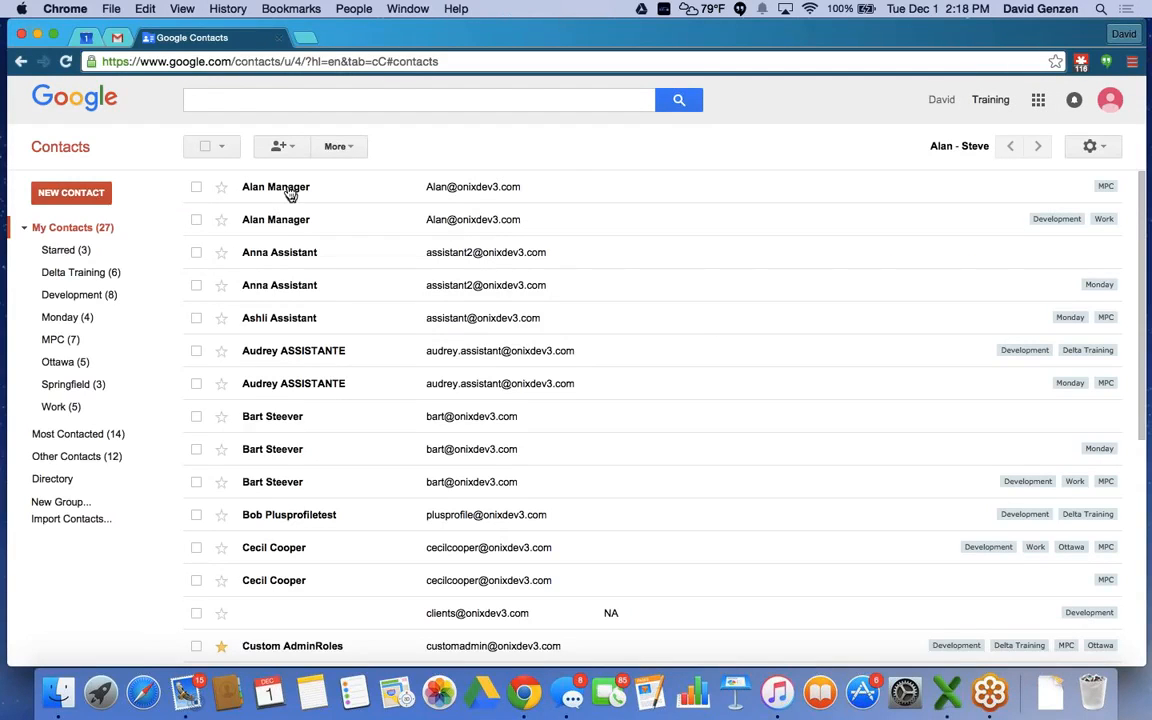
Create a new contact with the person's full name and let it save.
{"action": "left_click", "coordinate": [289, 193]}
{"action": "mouse_move", "coordinate": [260, 176]}
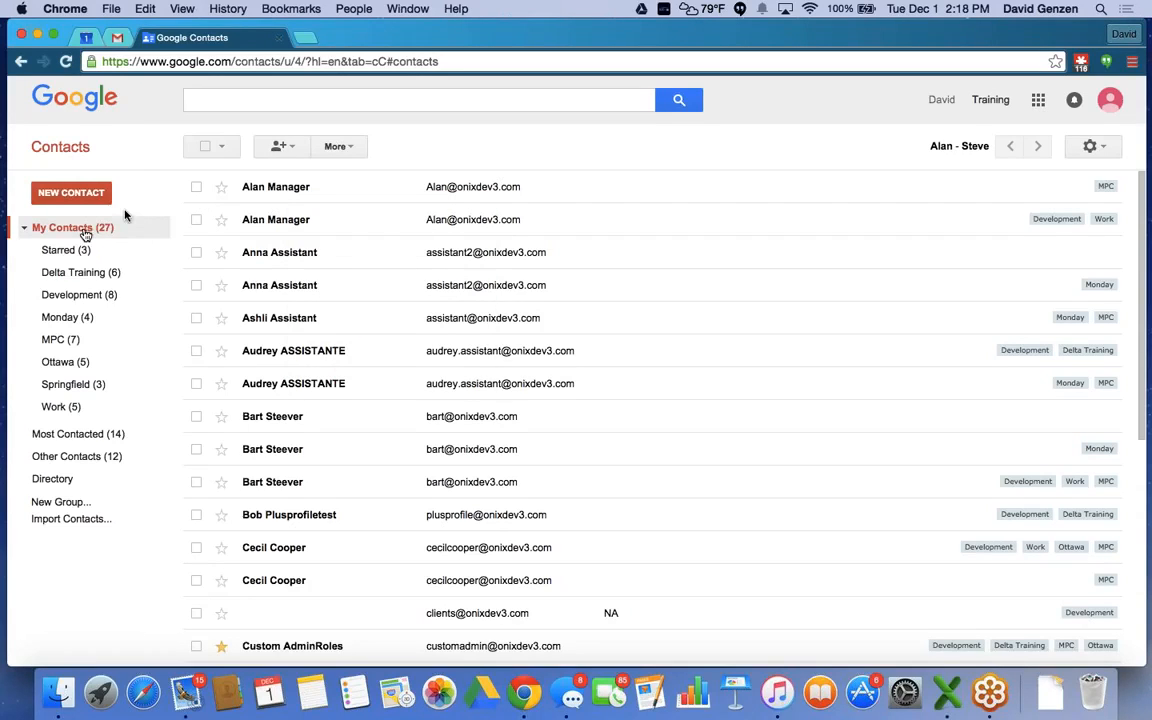
{"action": "left_click", "coordinate": [58, 196]}
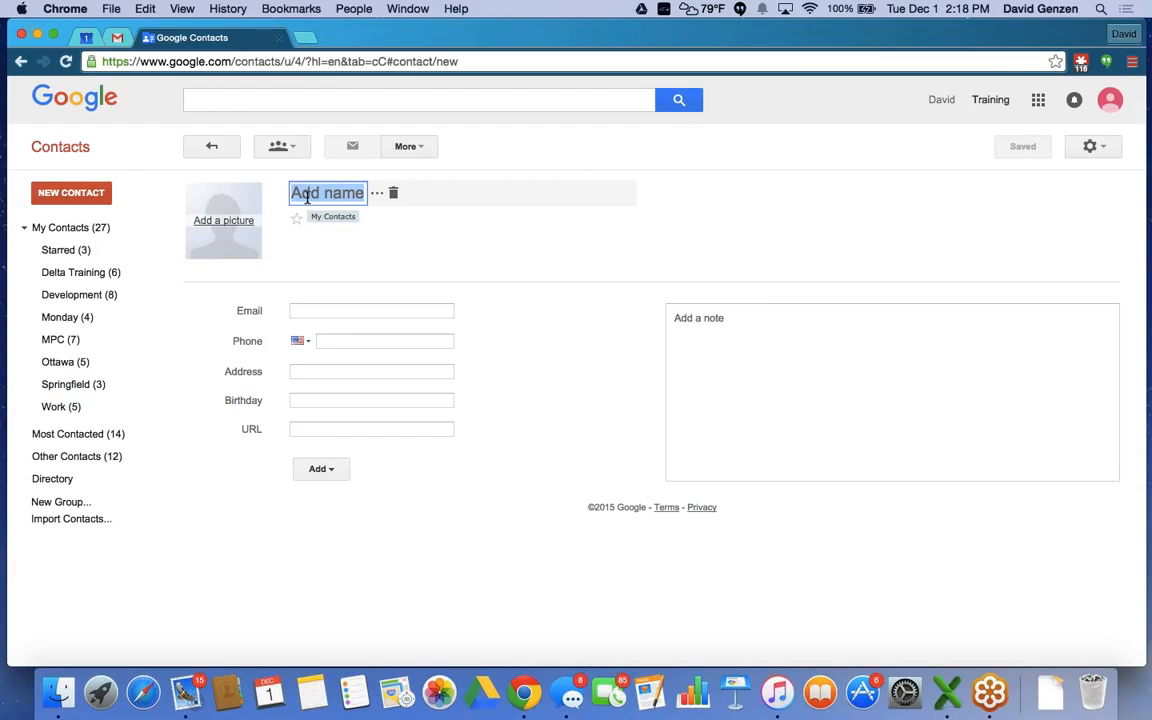
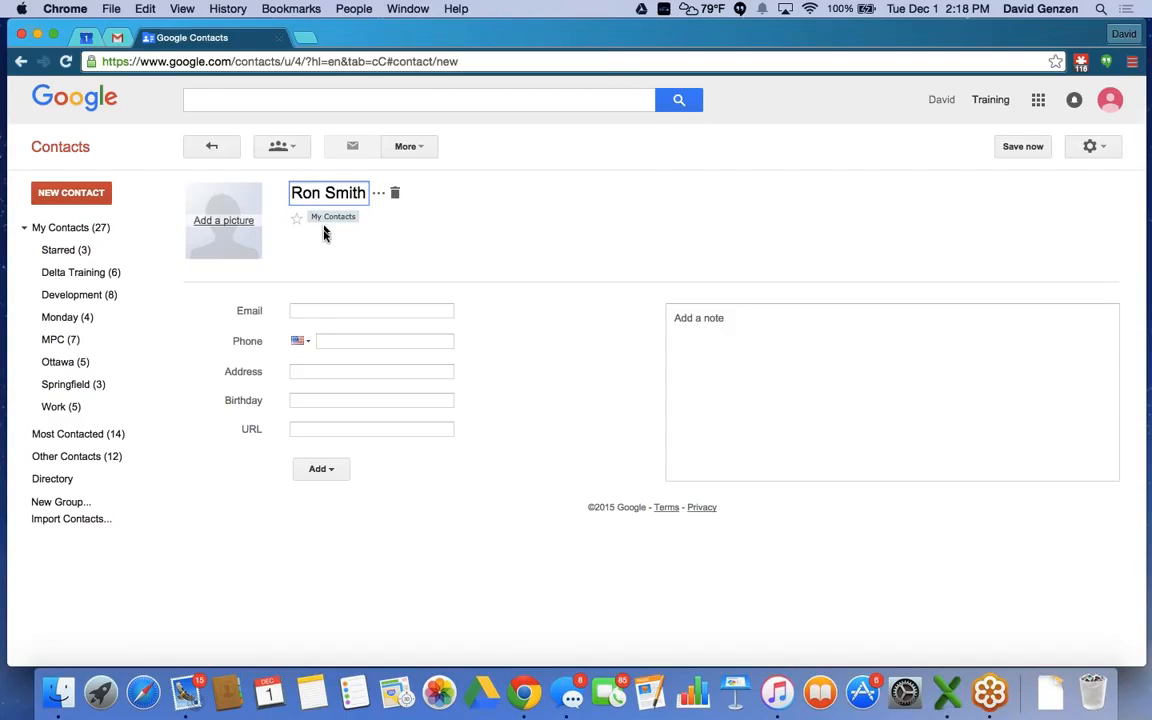
{"action": "left_click", "coordinate": [313, 308]}
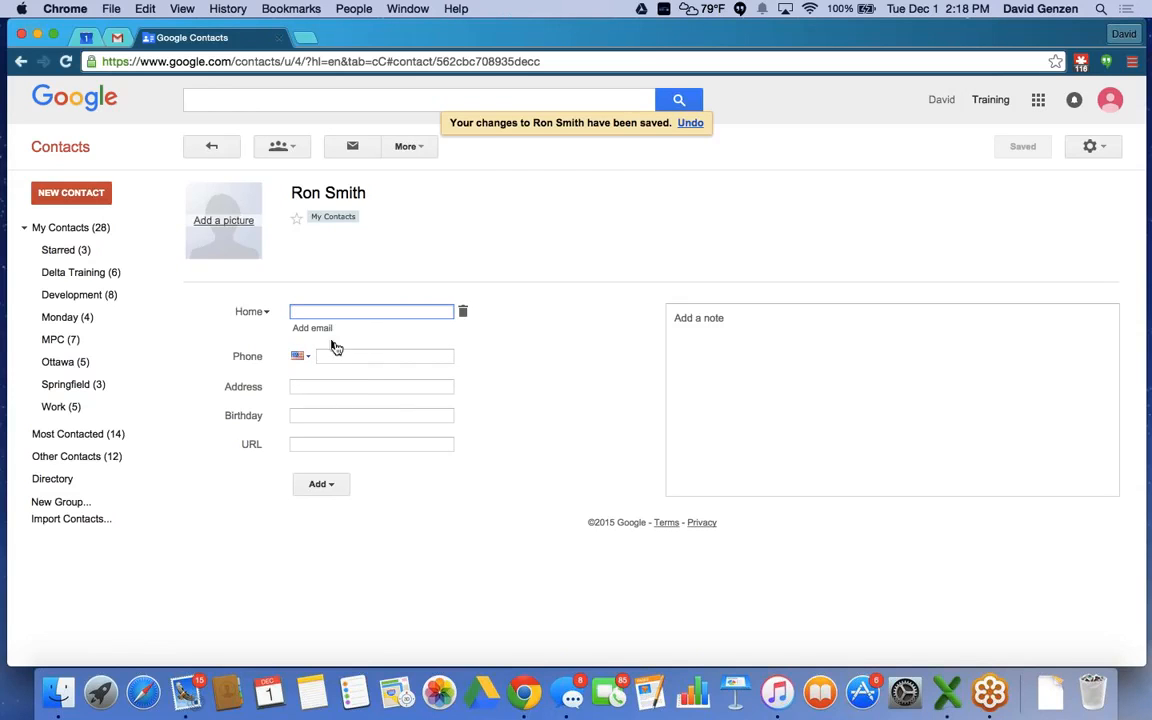
Return to the full My Contacts list, now showing 28 contacts.
{"action": "left_click", "coordinate": [46, 230]}
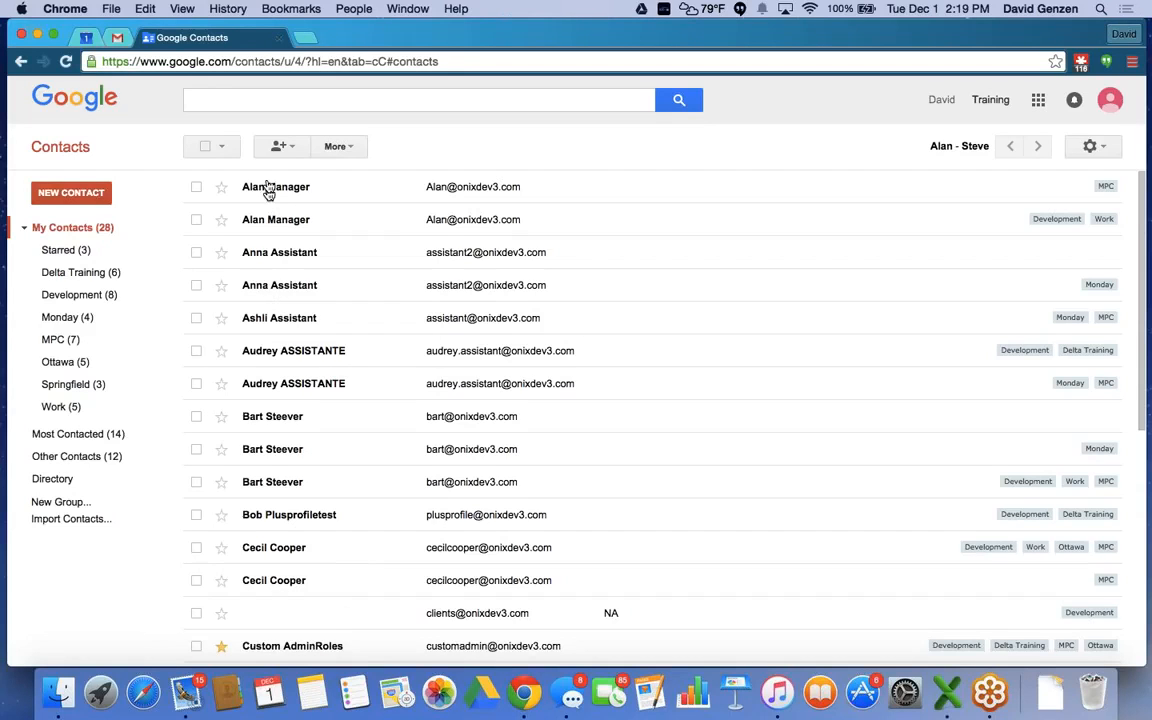
{"action": "mouse_move", "coordinate": [248, 483]}
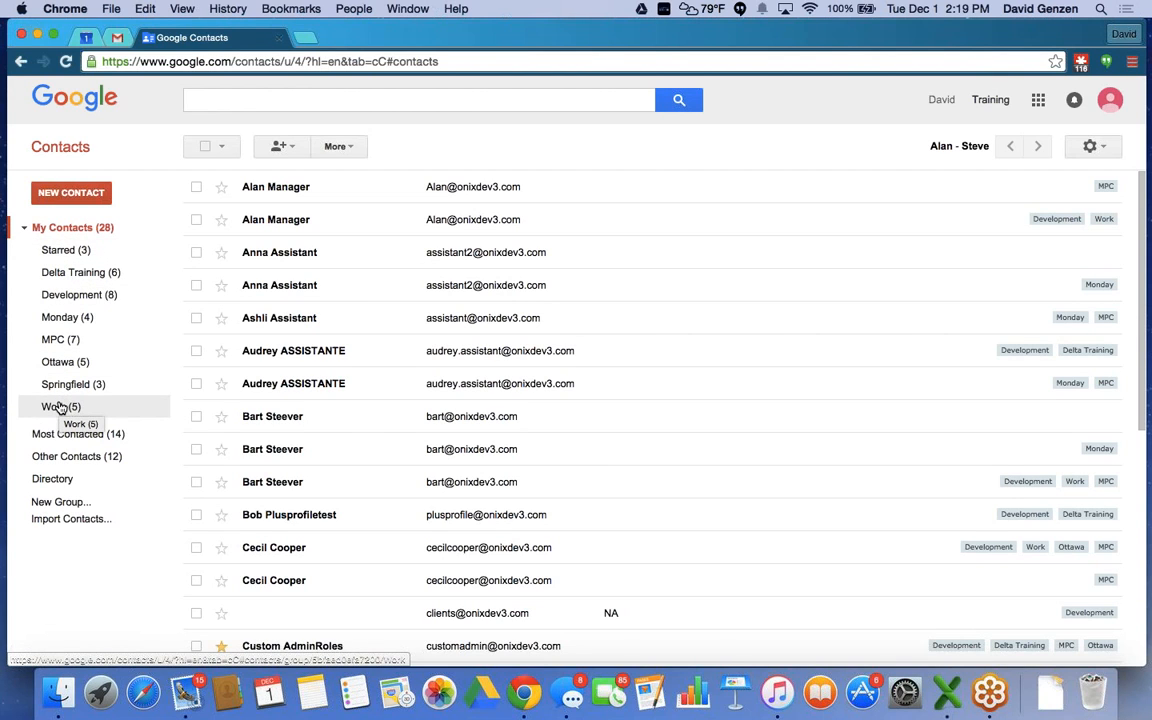
Create a contact group named North Andover, check it is empty, then return to My Contacts.
{"action": "left_click", "coordinate": [48, 503]}
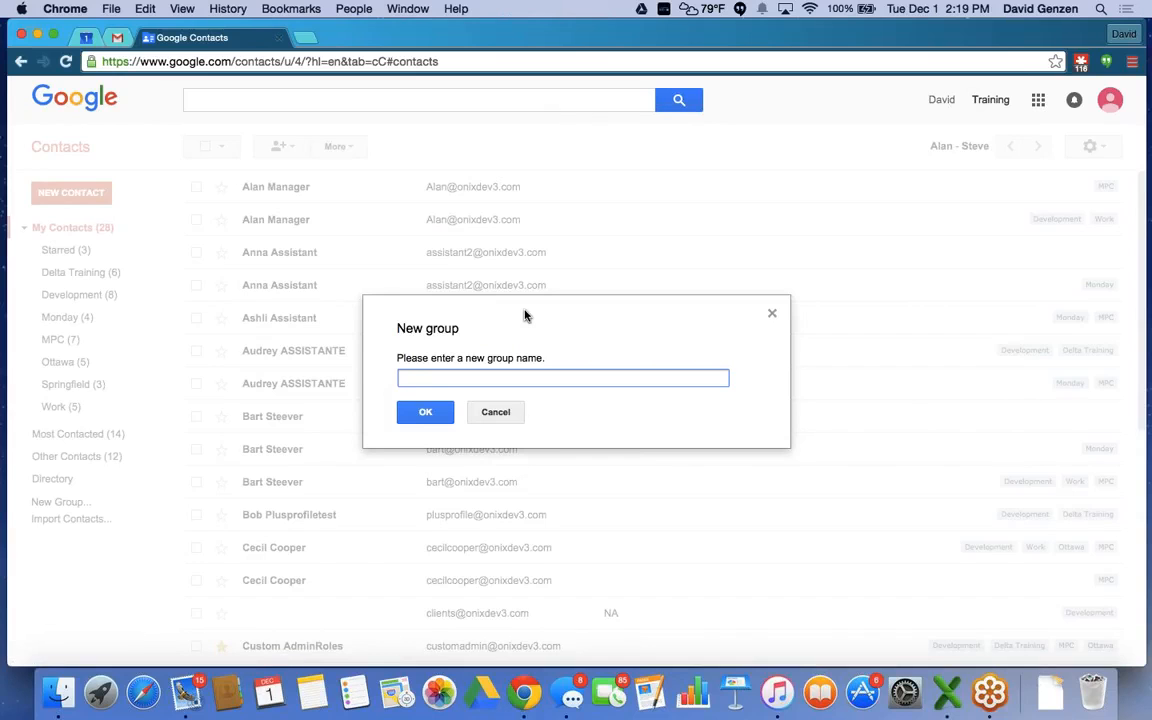
{"action": "type", "text": "North Andover"}
{"action": "left_click", "coordinate": [412, 416]}
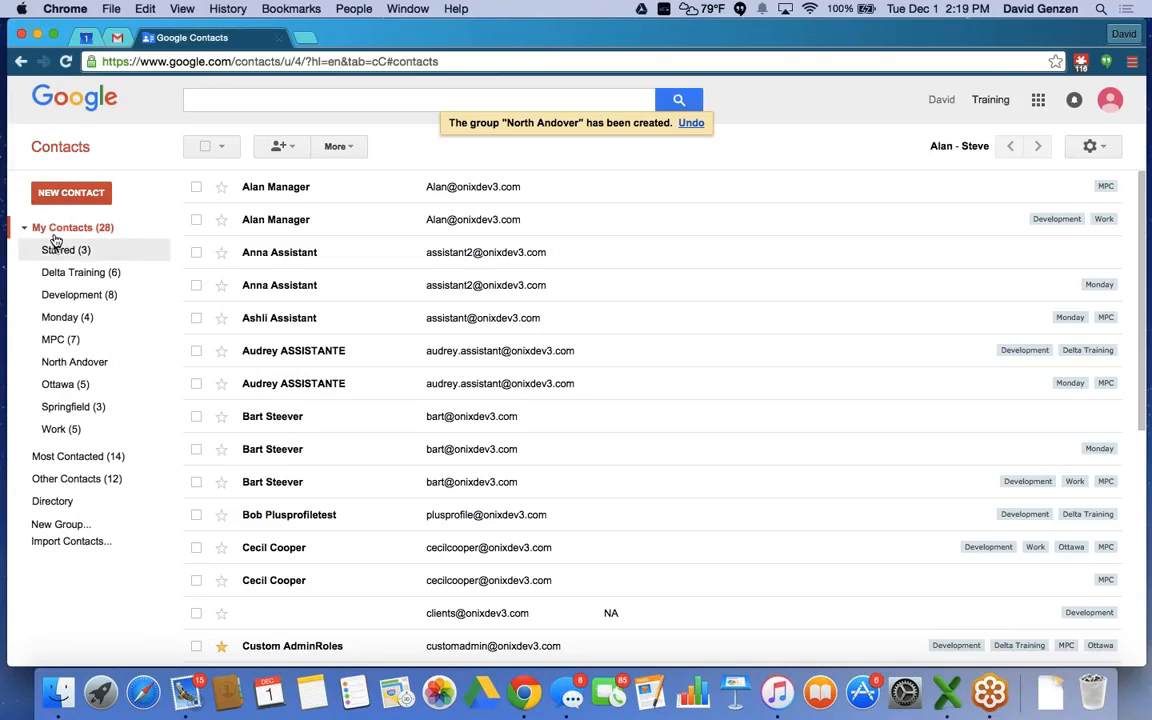
{"action": "left_click", "coordinate": [65, 366]}
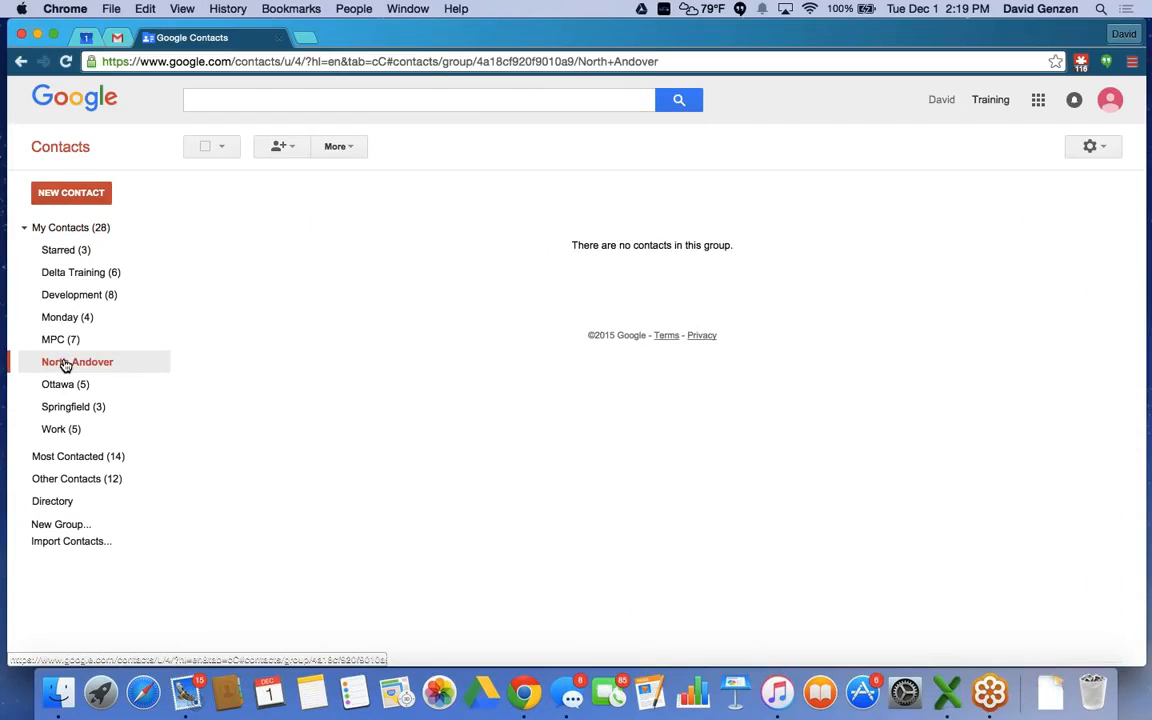
{"action": "left_click", "coordinate": [53, 229]}
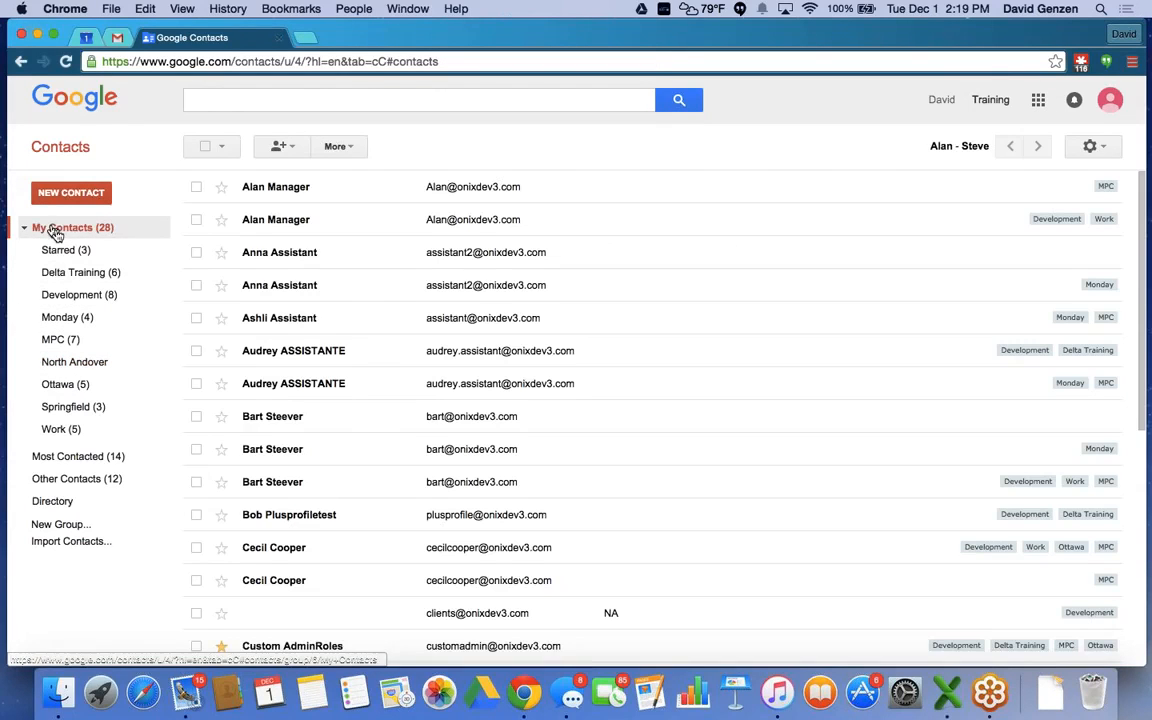
Add the contacts in rows 2, 7 and 12 to the North Andover group.
{"action": "left_click", "coordinate": [196, 221]}
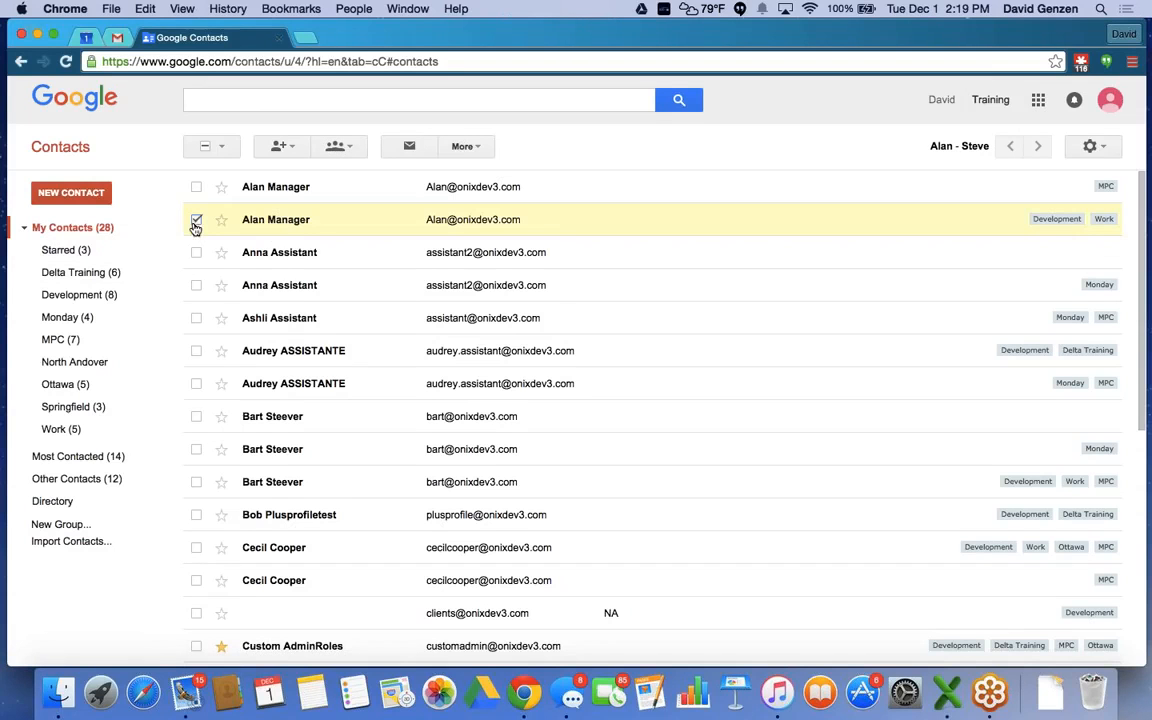
{"action": "left_click", "coordinate": [196, 383]}
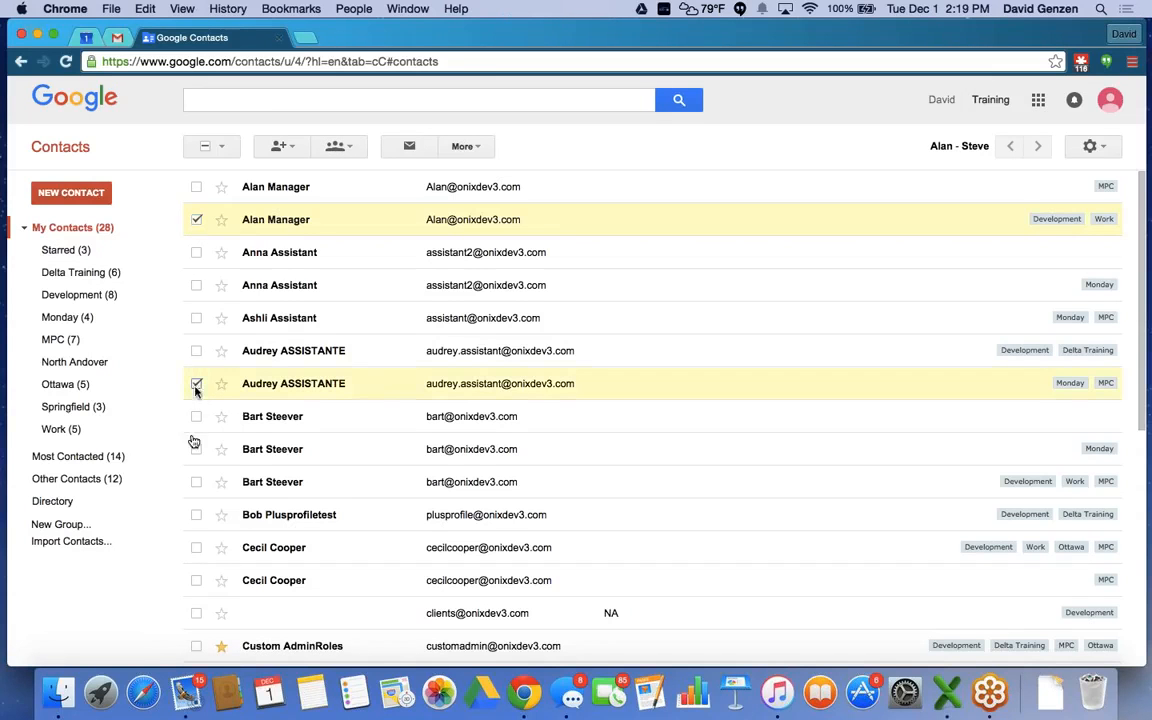
{"action": "left_click", "coordinate": [196, 547]}
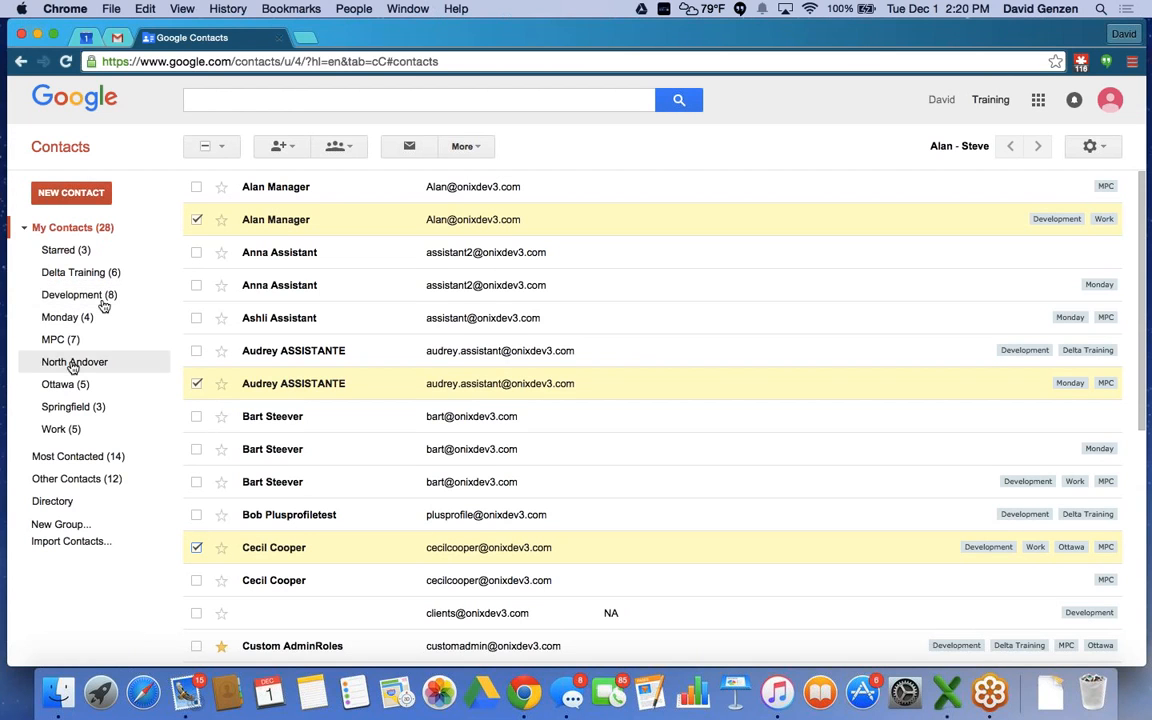
{"action": "left_click", "coordinate": [346, 150]}
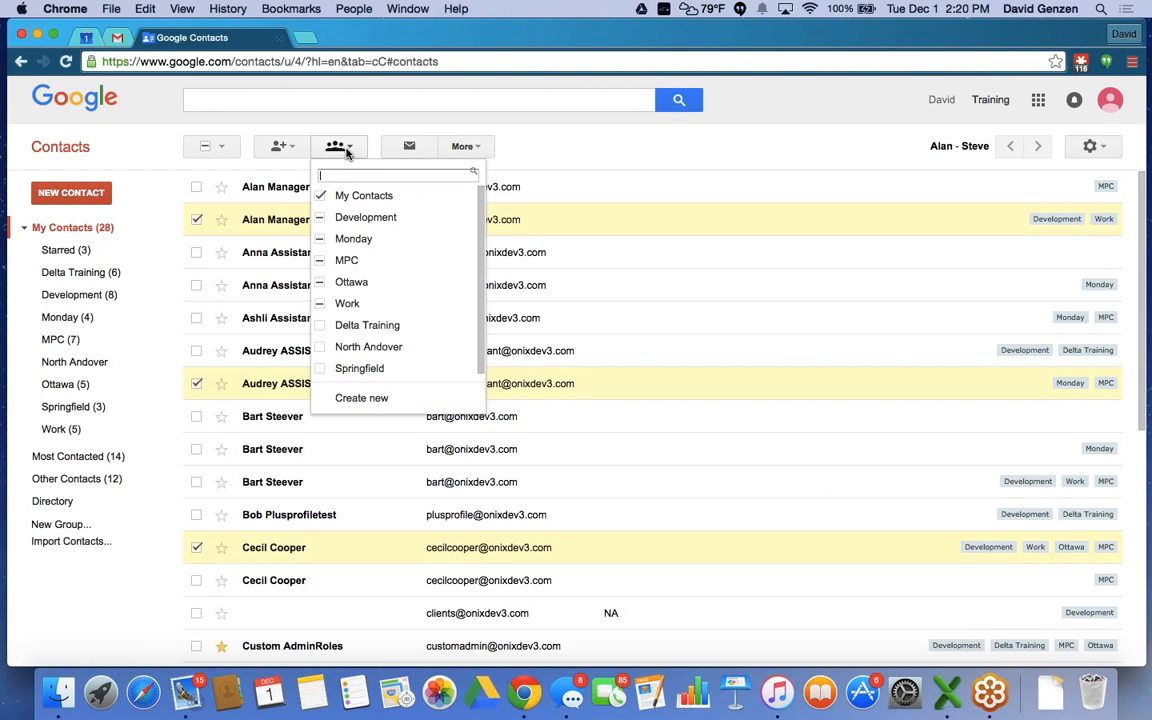
{"action": "left_click", "coordinate": [350, 346]}
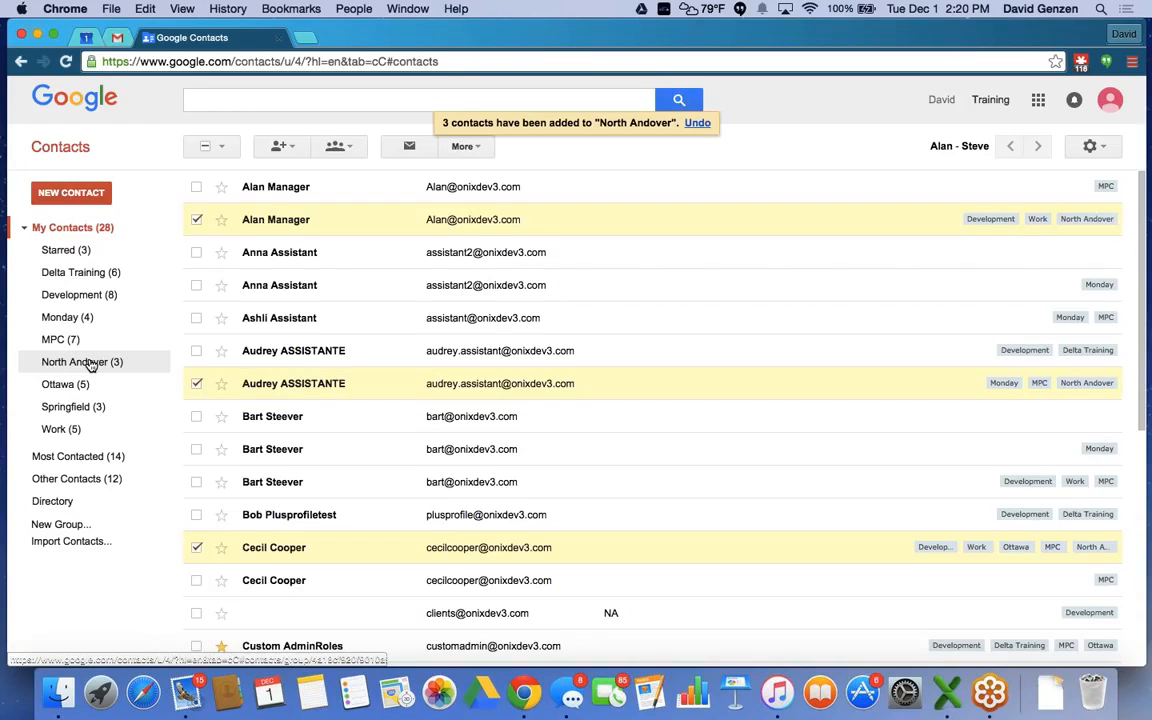
Open the North Andover group to see its three member contacts.
{"action": "left_click", "coordinate": [90, 366]}
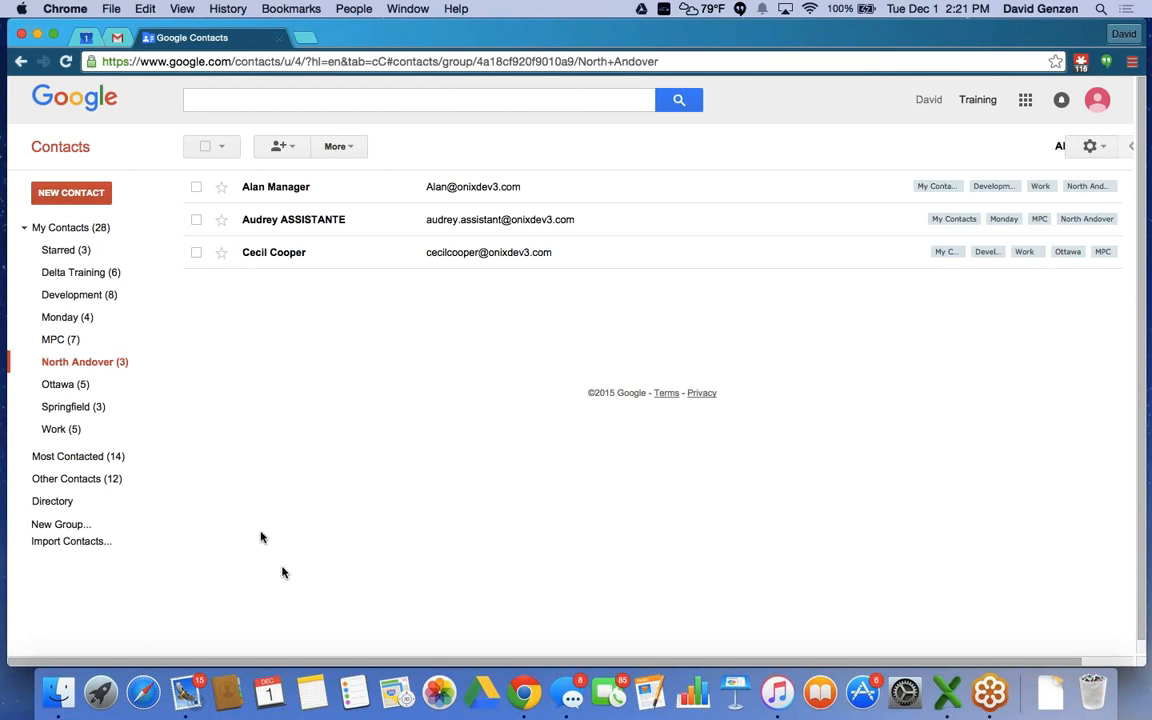
Look through the Most Contacted, Other Contacts and Directory lists.
{"action": "left_click", "coordinate": [69, 463]}
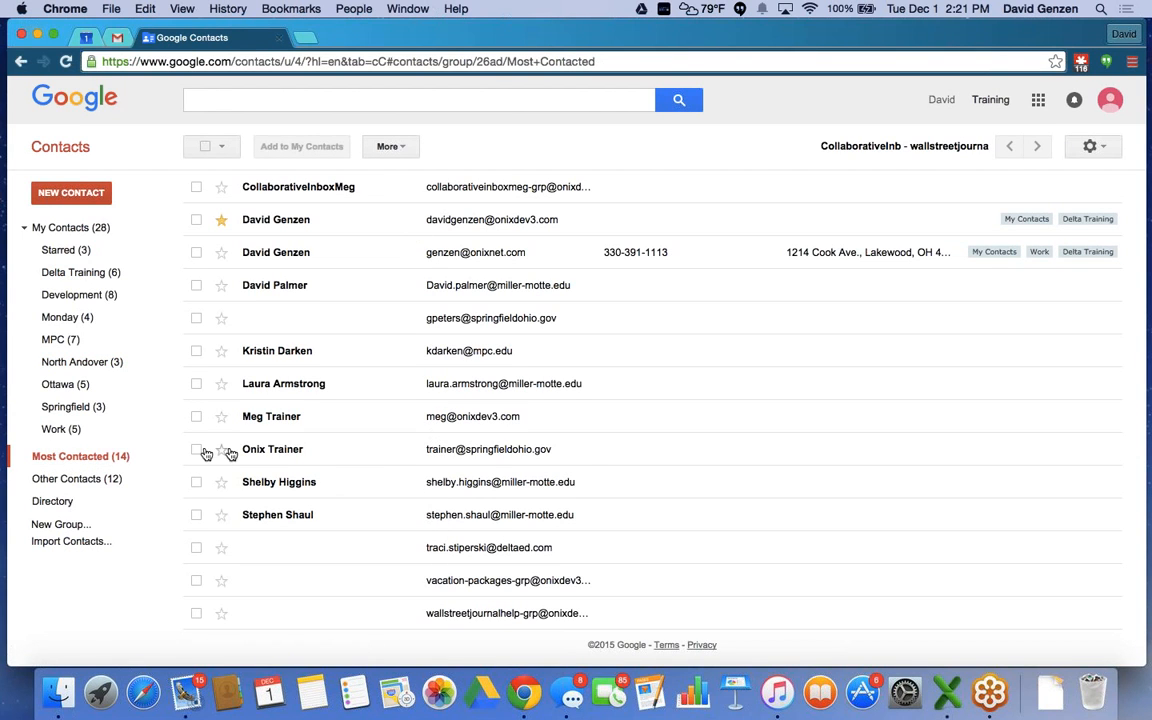
{"action": "left_click", "coordinate": [79, 480]}
{"action": "left_click", "coordinate": [54, 500]}
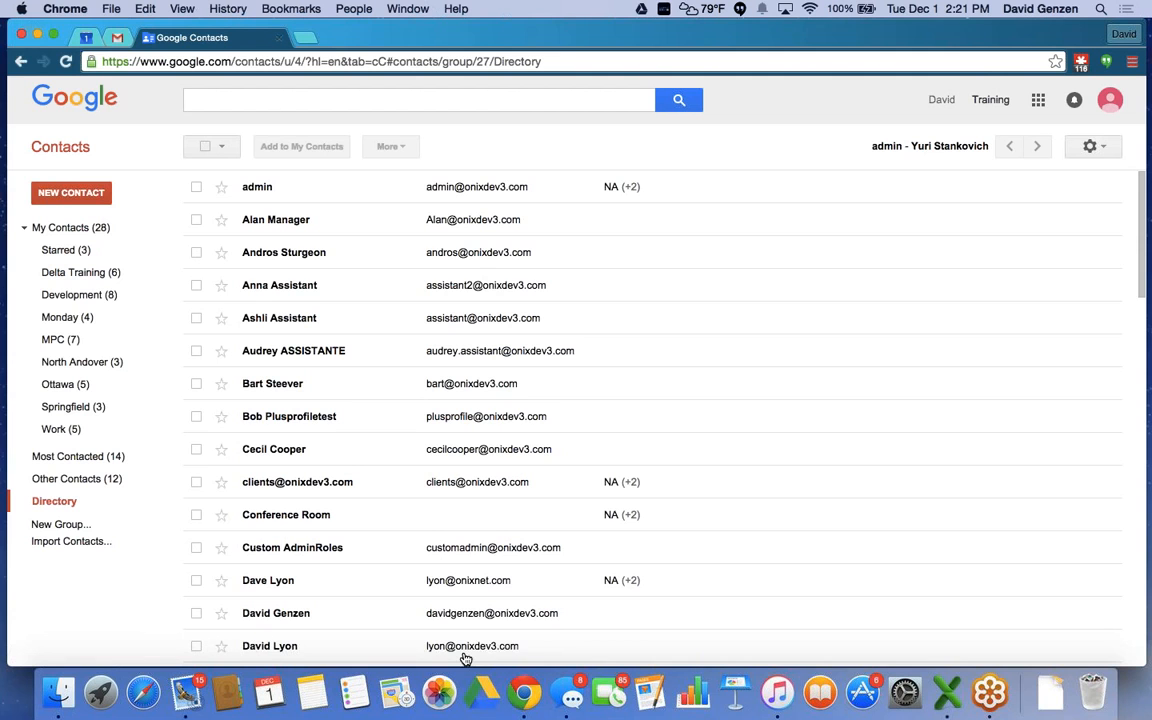
{"action": "scroll", "coordinate": [442, 301], "scroll_direction": "down", "scroll_amount": 4}
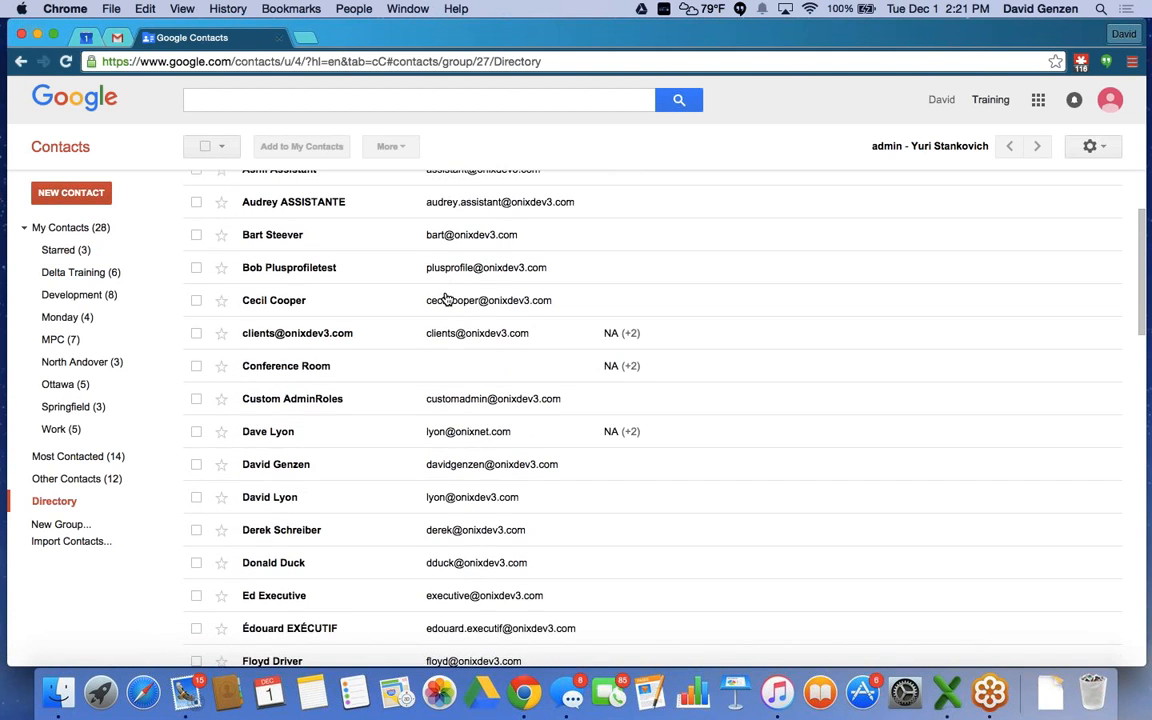
{"action": "scroll", "coordinate": [447, 298], "scroll_direction": "down", "scroll_amount": 15}
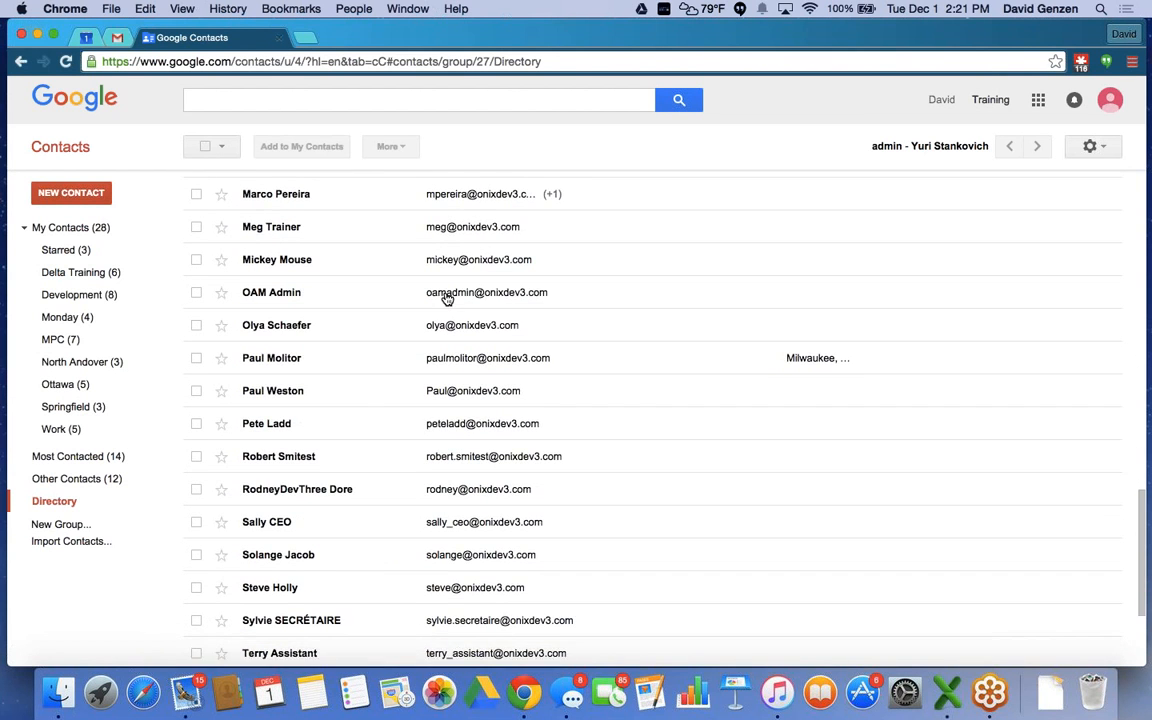
{"action": "scroll", "coordinate": [447, 298], "scroll_direction": "down", "scroll_amount": 1}
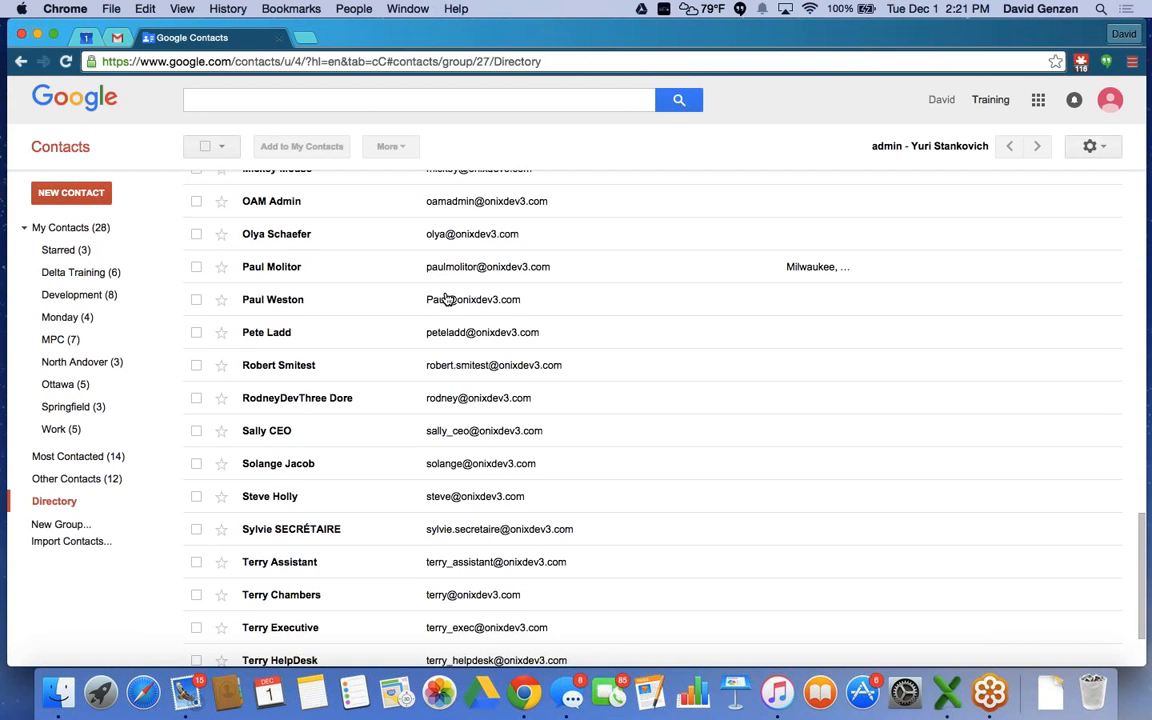
{"action": "scroll", "coordinate": [447, 299], "scroll_direction": "up", "scroll_amount": 16}
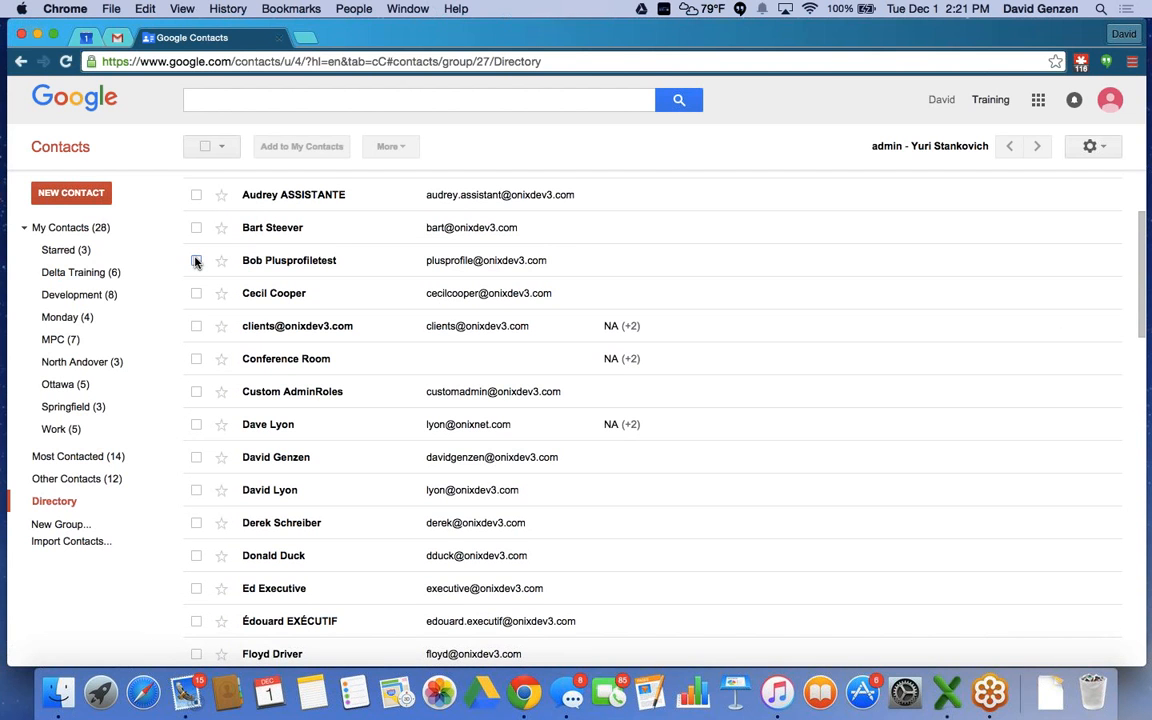
Add two Directory contacts to My Contacts, bringing the list to 30 contacts.
{"action": "left_click", "coordinate": [197, 261]}
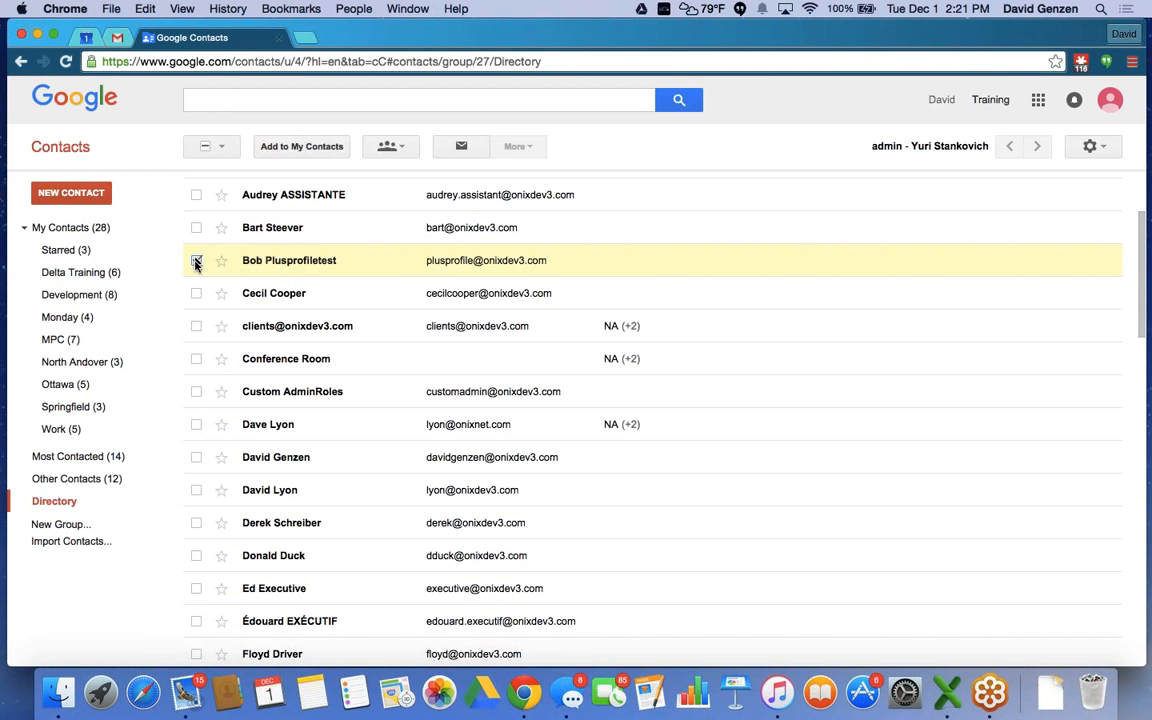
{"action": "left_click", "coordinate": [197, 425]}
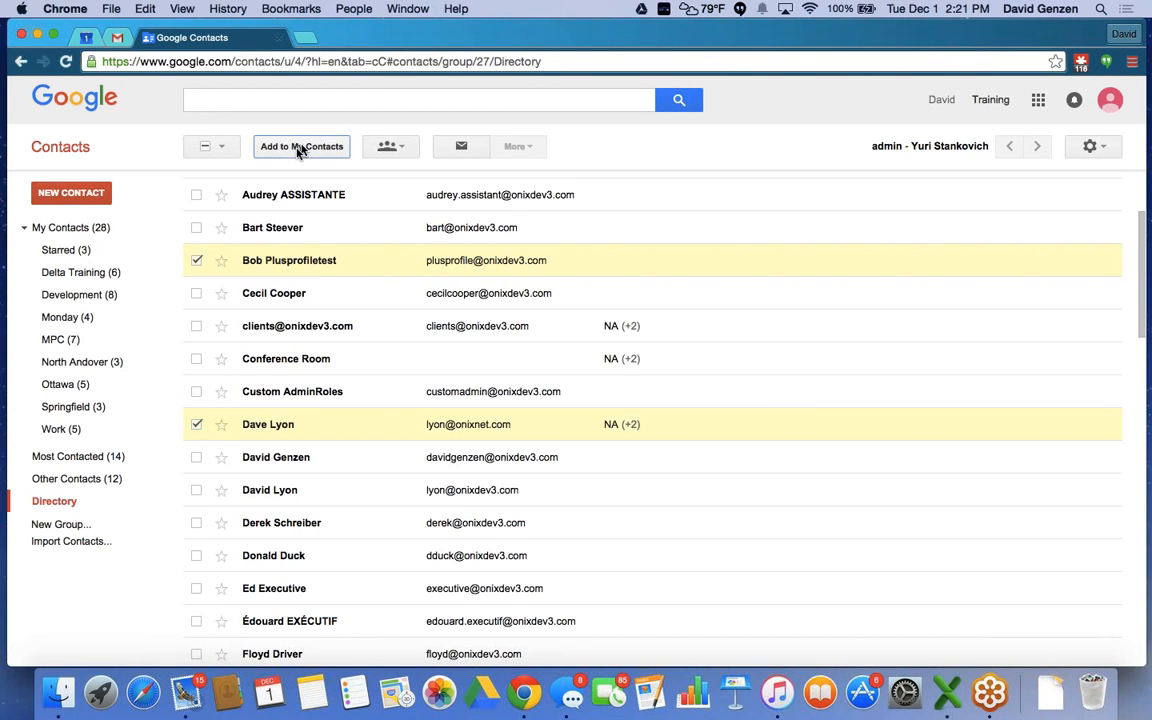
{"action": "left_click", "coordinate": [303, 149]}
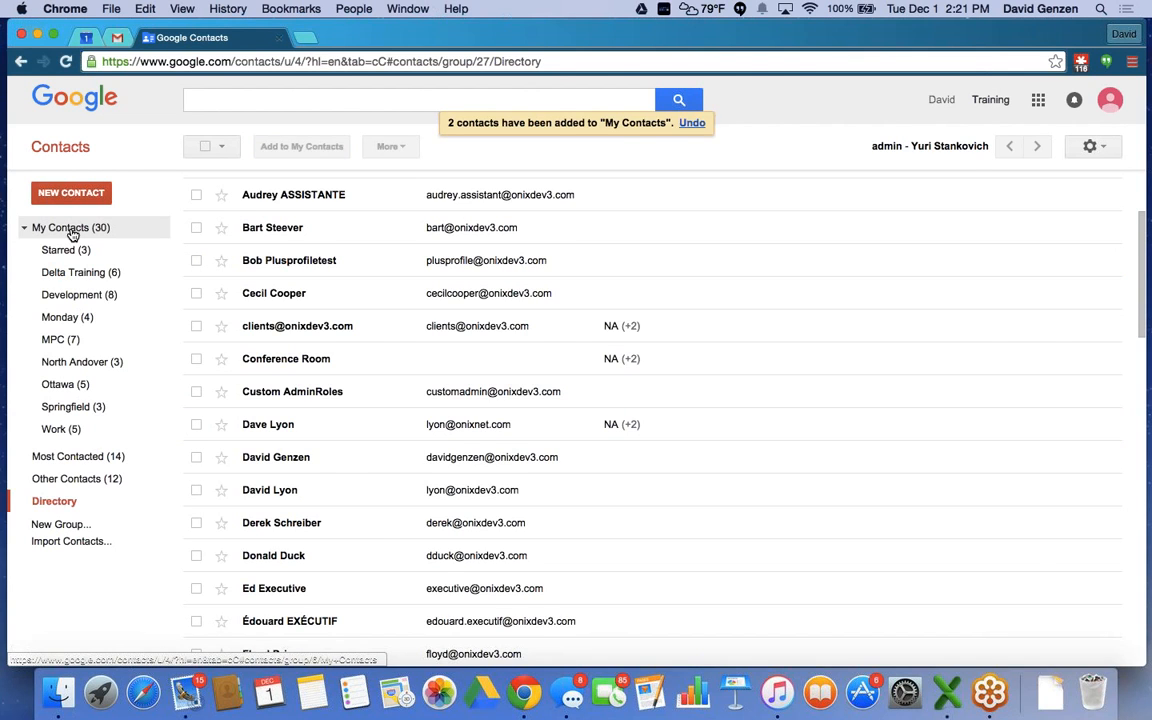
{"action": "left_click", "coordinate": [72, 229]}
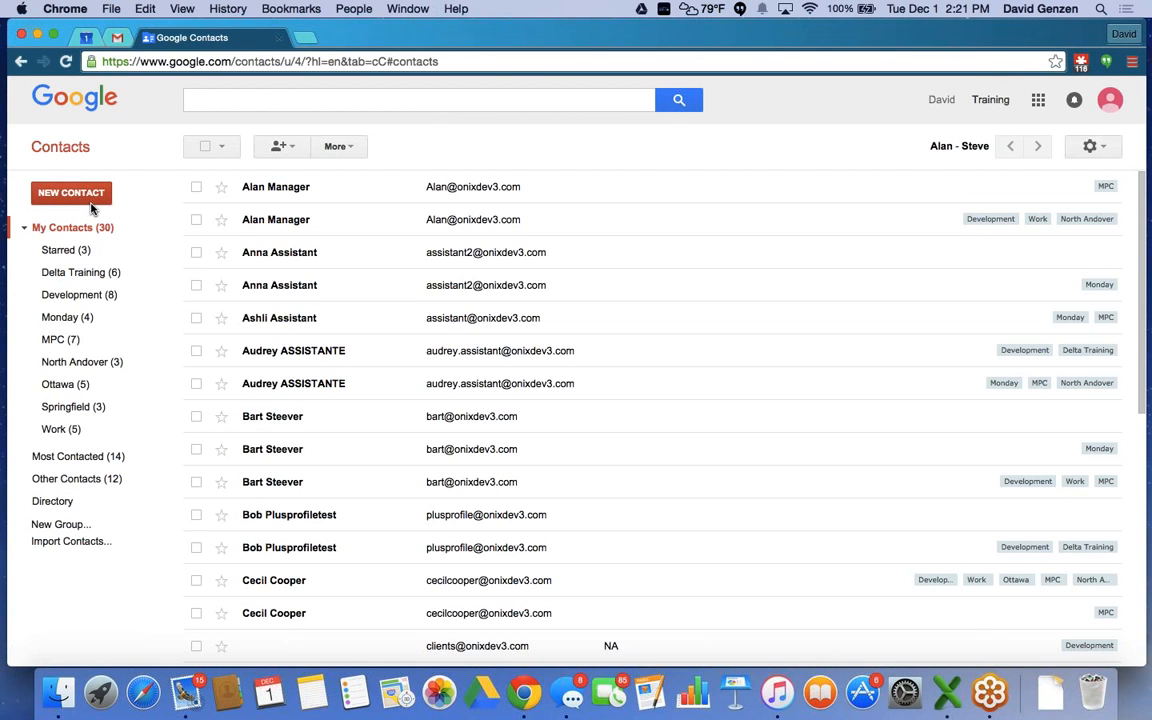
Show the Gmail inbox without the split reading pane and review the Hangouts status and last-seen settings.
{"action": "left_click", "coordinate": [118, 40]}
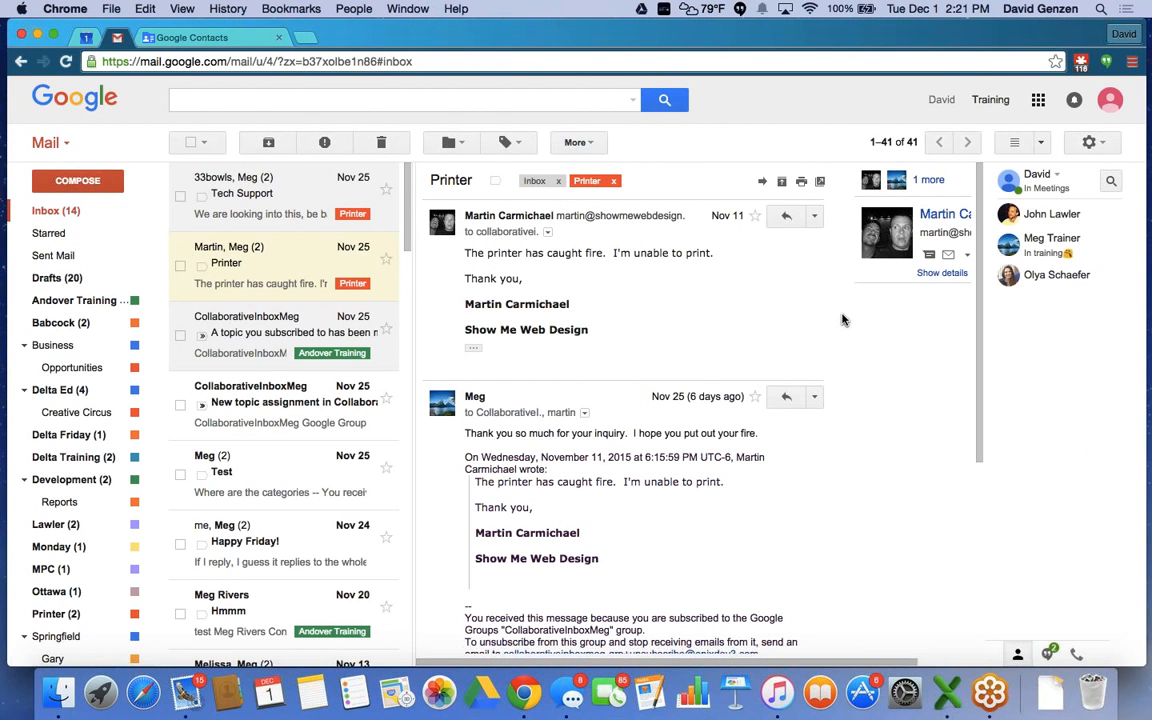
{"action": "left_click", "coordinate": [1015, 143]}
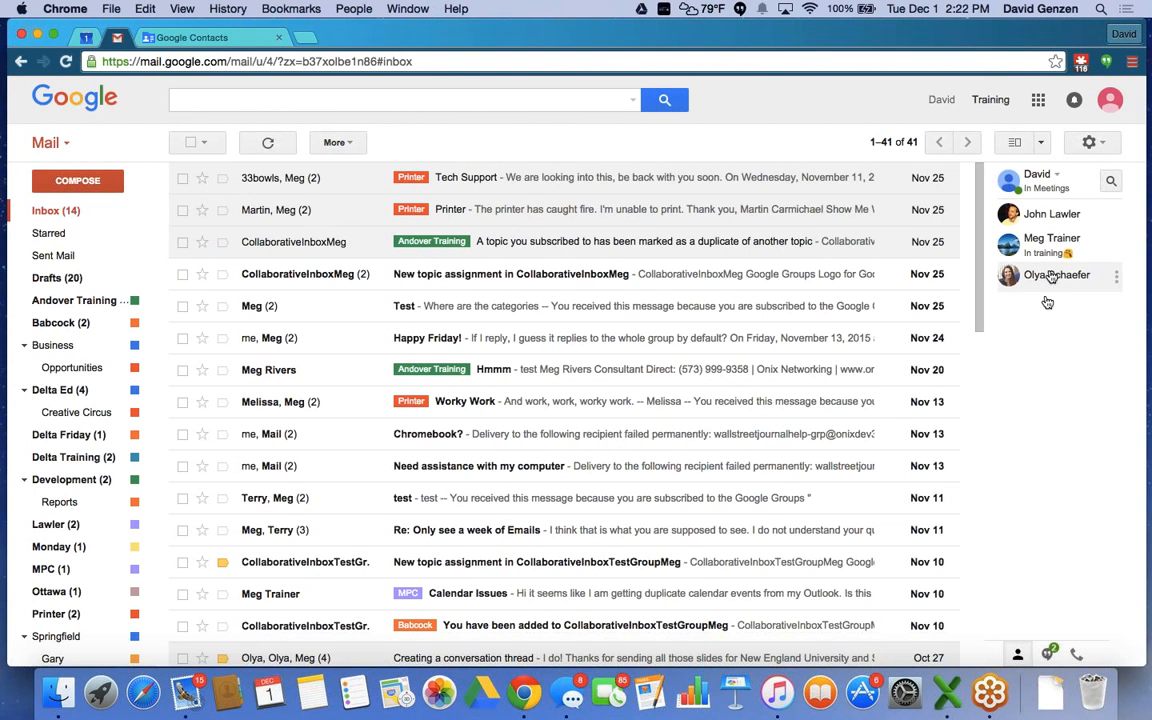
{"action": "left_click", "coordinate": [1060, 178]}
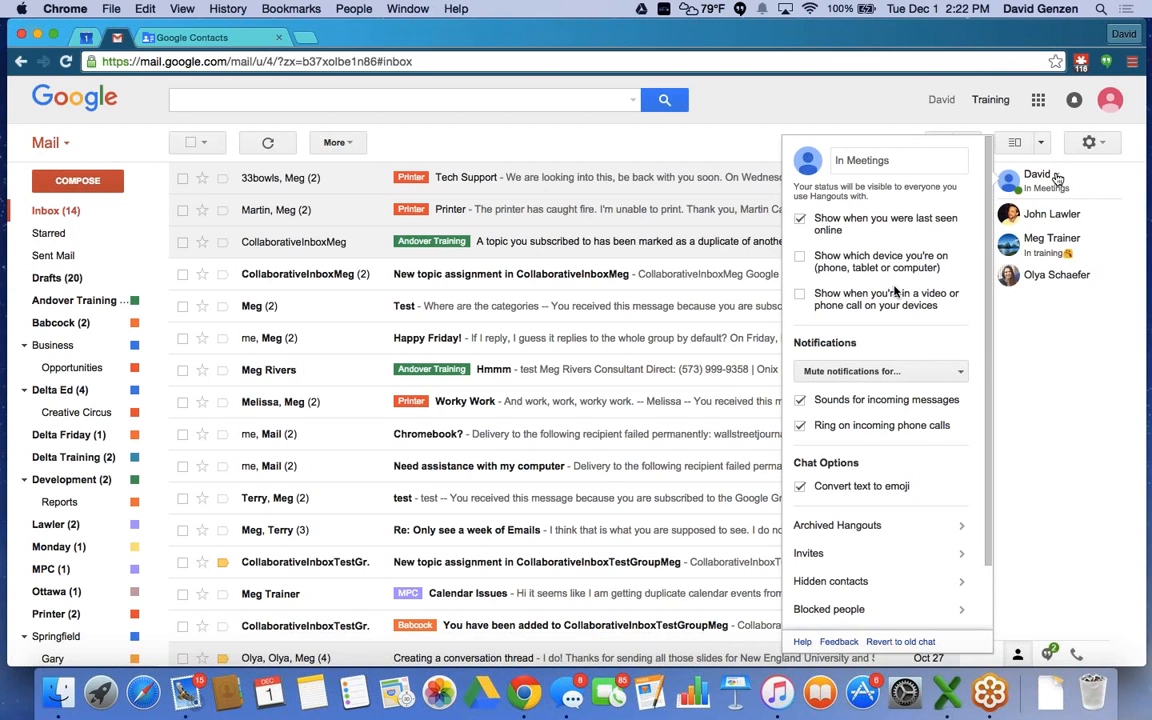
{"action": "left_click", "coordinate": [835, 161]}
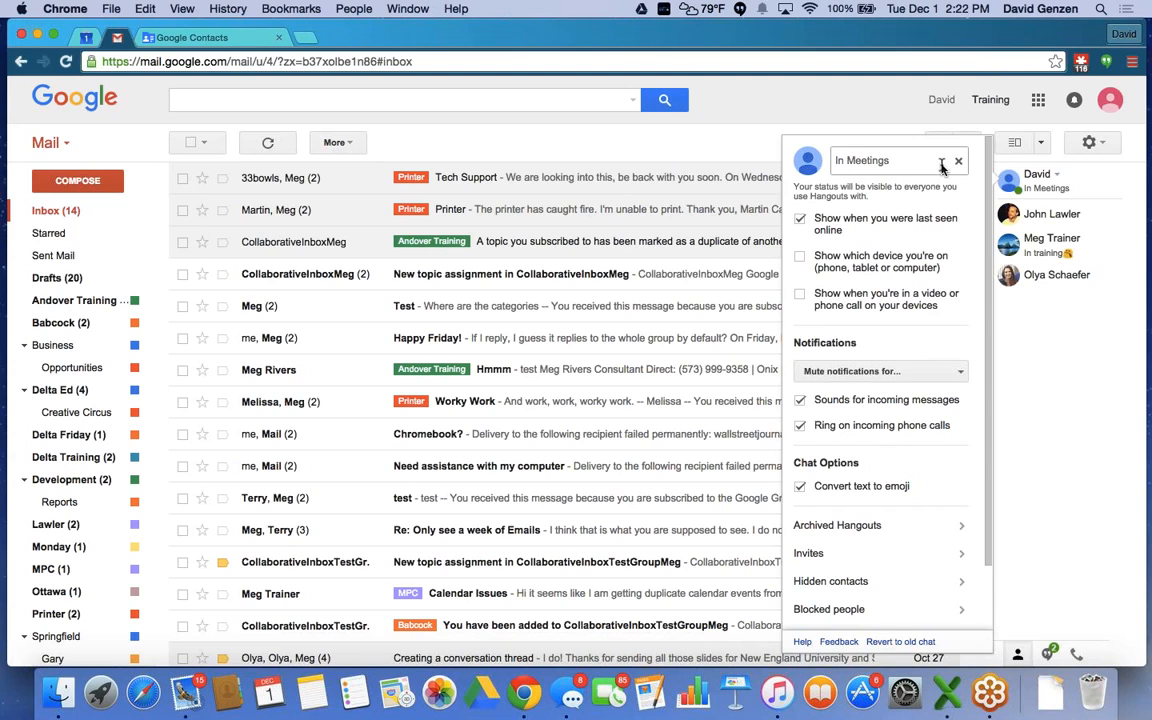
{"action": "left_click", "coordinate": [800, 221]}
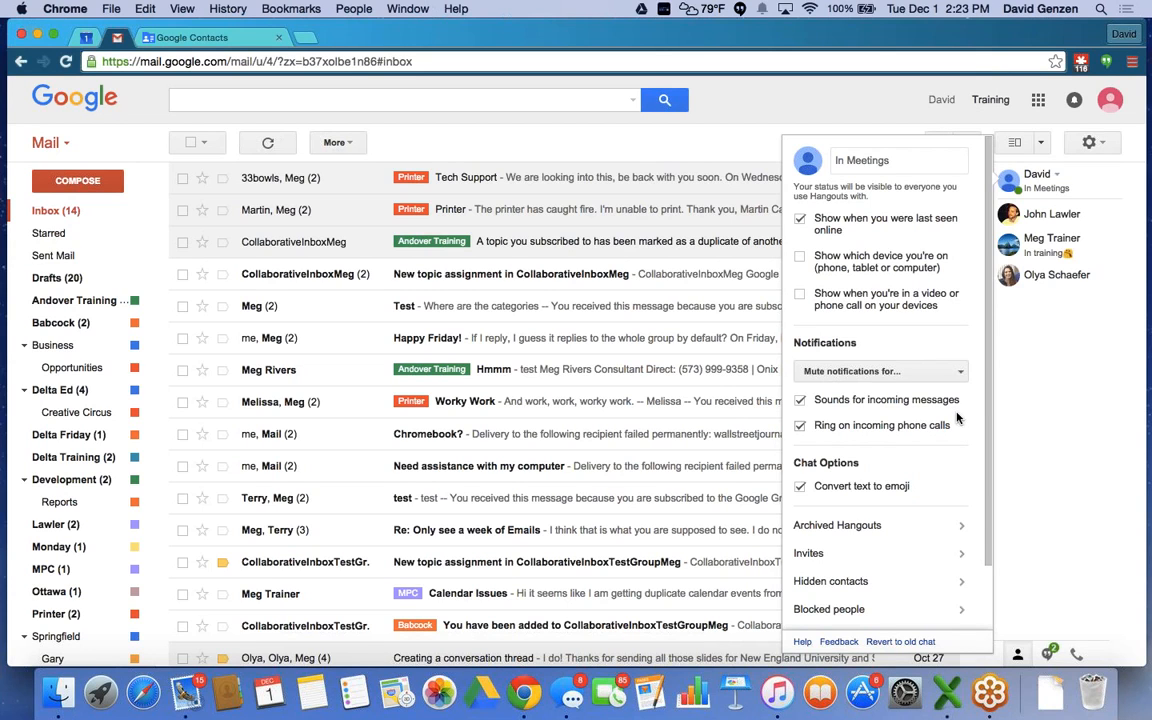
Open a chat with the 'In training' contact and scroll back to the older August messages.
{"action": "left_click", "coordinate": [1032, 244]}
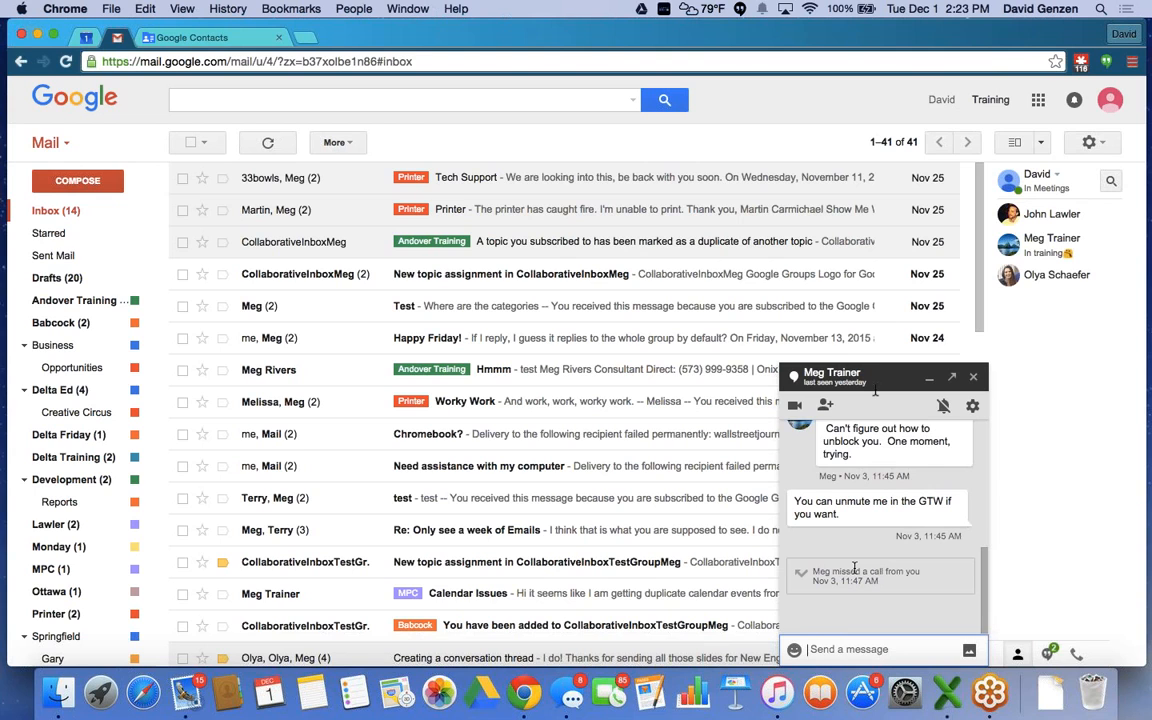
{"action": "scroll", "coordinate": [854, 568], "scroll_direction": "up", "scroll_amount": 3}
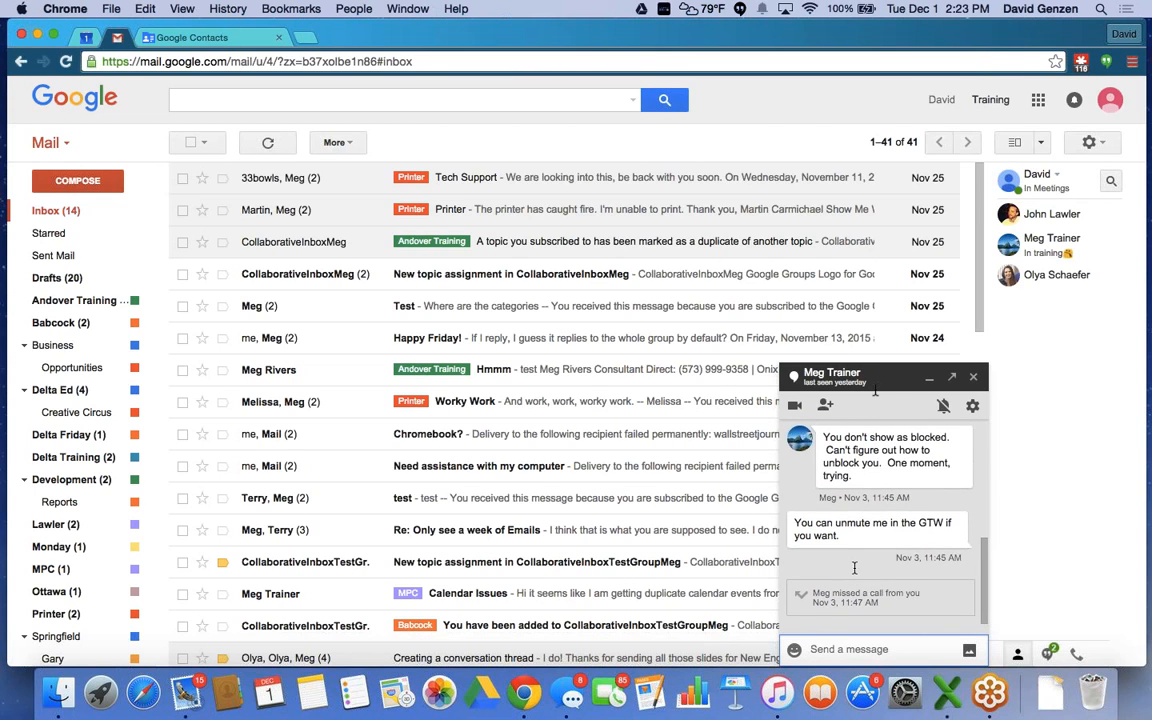
{"action": "scroll", "coordinate": [854, 568], "scroll_direction": "up", "scroll_amount": 5}
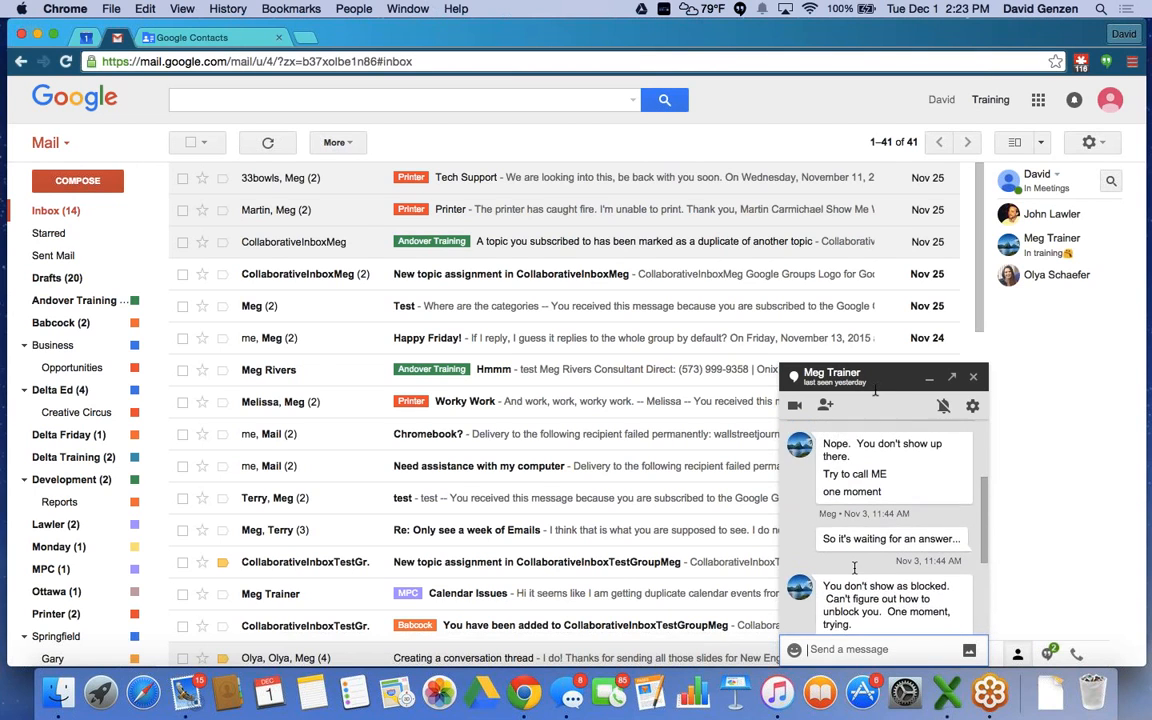
{"action": "scroll", "coordinate": [854, 568], "scroll_direction": "up", "scroll_amount": 10}
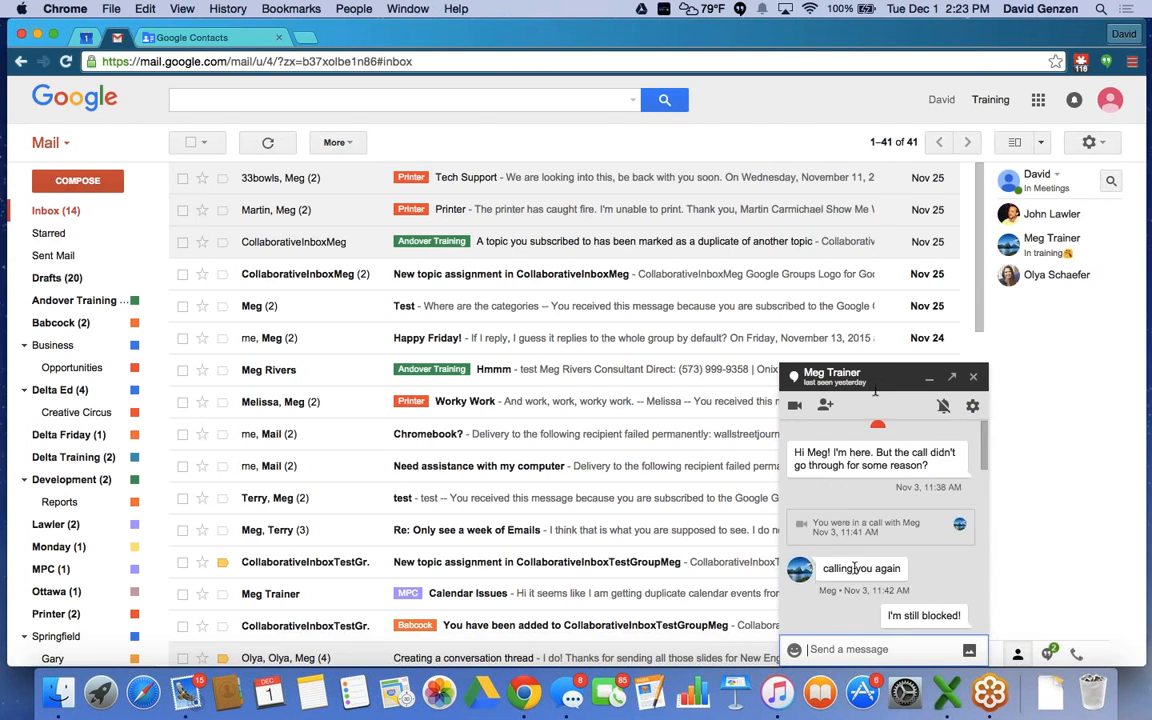
{"action": "scroll", "coordinate": [854, 568], "scroll_direction": "up", "scroll_amount": 5}
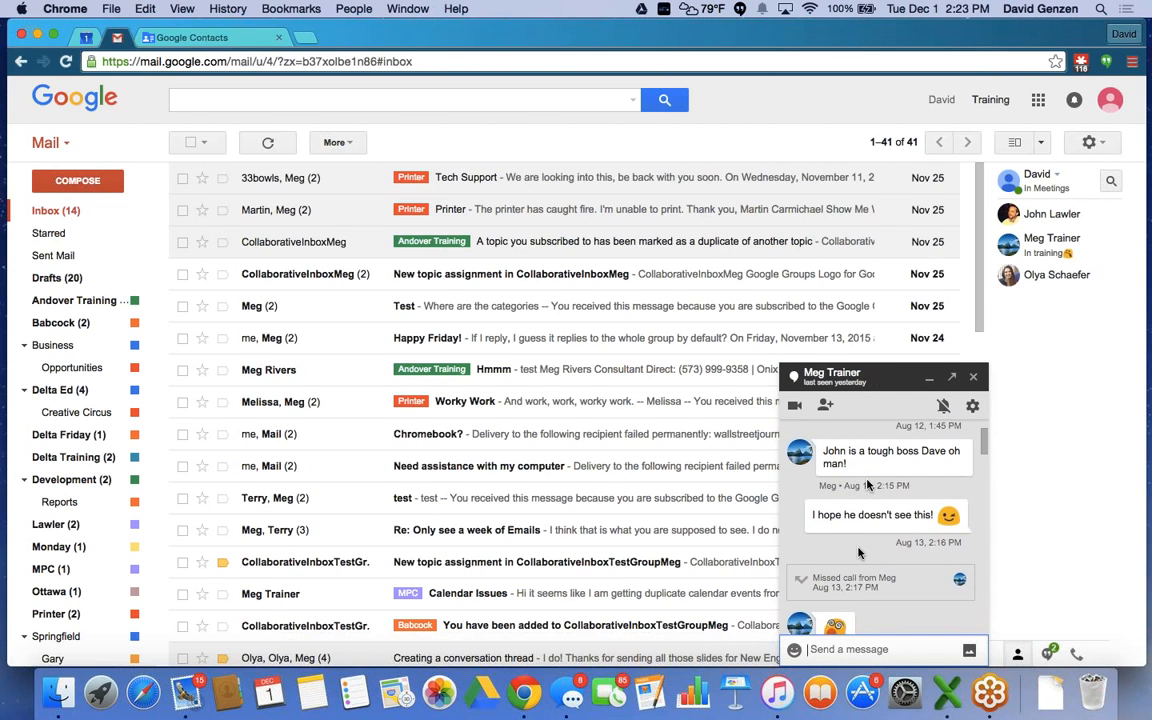
{"action": "scroll", "coordinate": [855, 570], "scroll_direction": "up", "scroll_amount": 3}
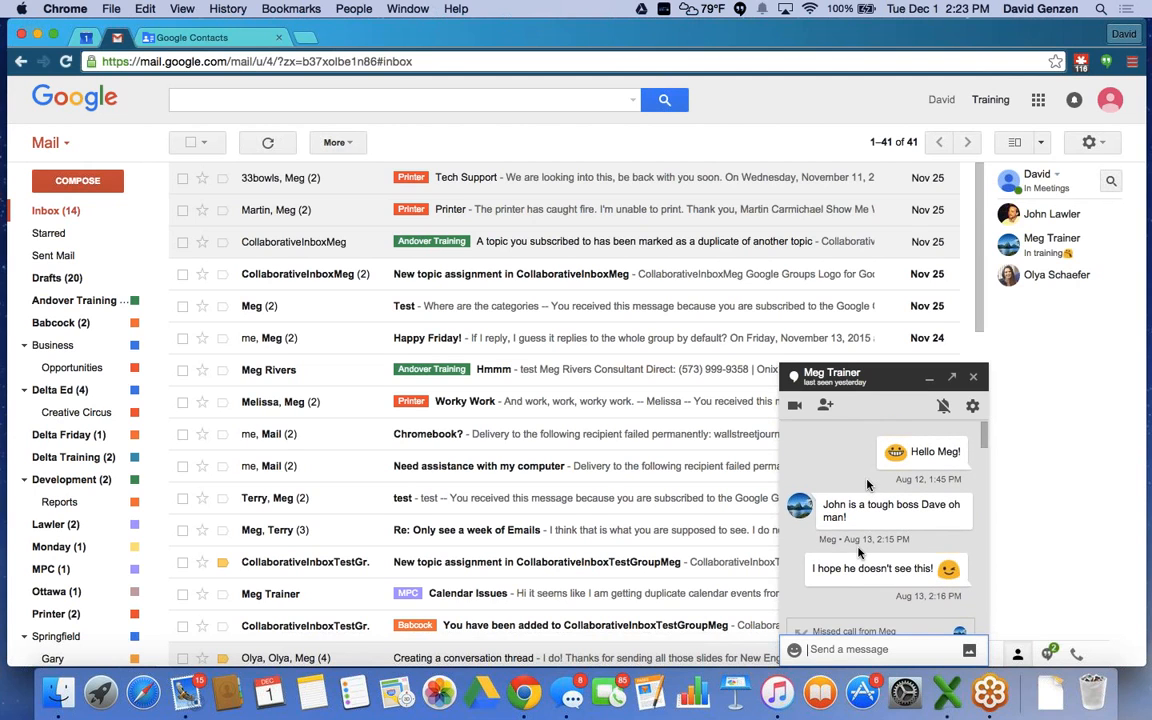
{"action": "scroll", "coordinate": [867, 484], "scroll_direction": "down", "scroll_amount": 2}
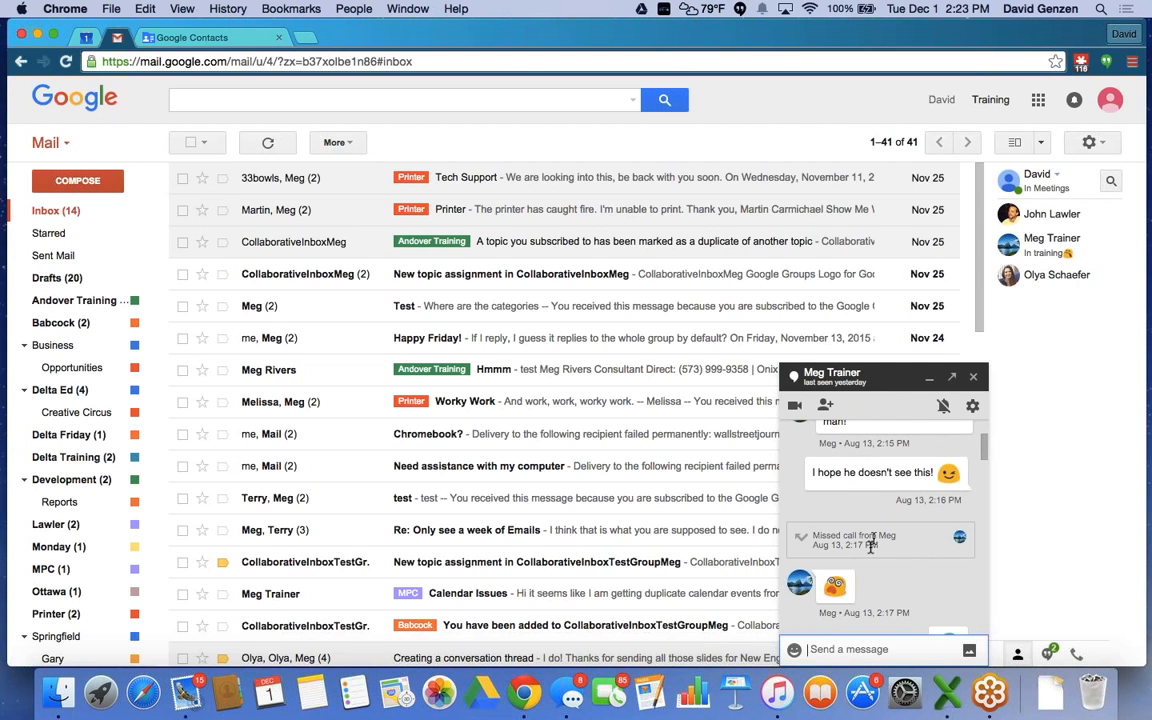
{"action": "scroll", "coordinate": [872, 545], "scroll_direction": "up", "scroll_amount": 2}
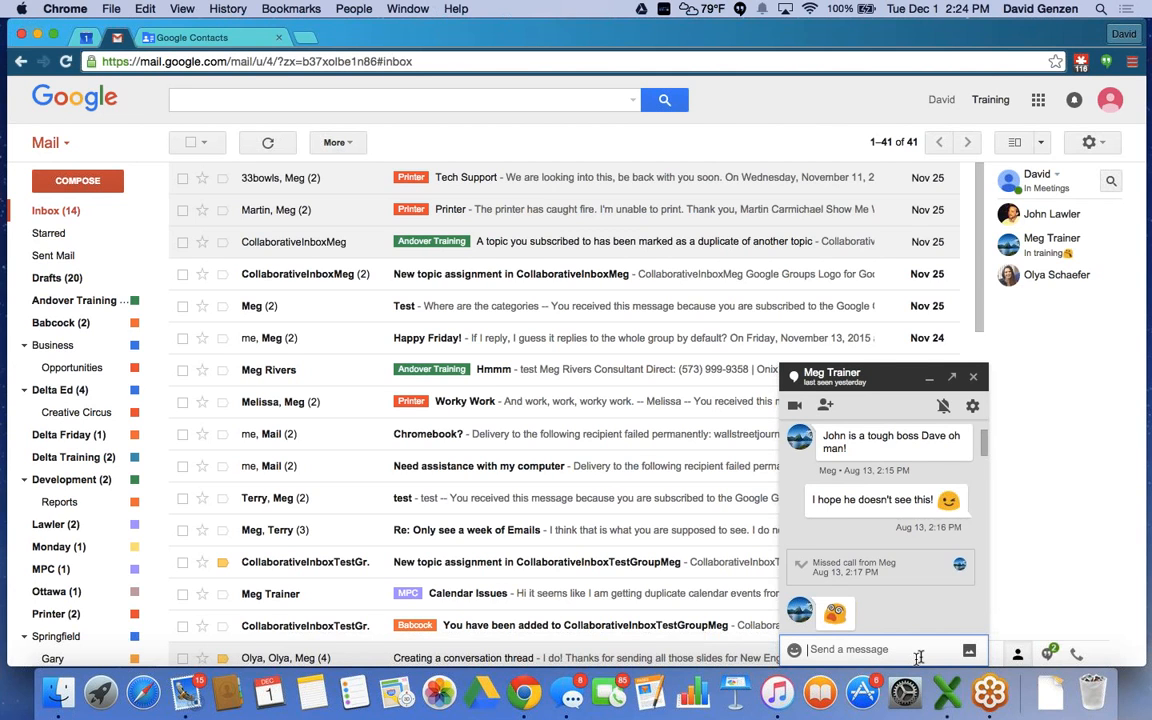
Leave the conversation Options unchanged, then toggle this chat's notifications with the bell icon.
{"action": "left_click", "coordinate": [973, 408]}
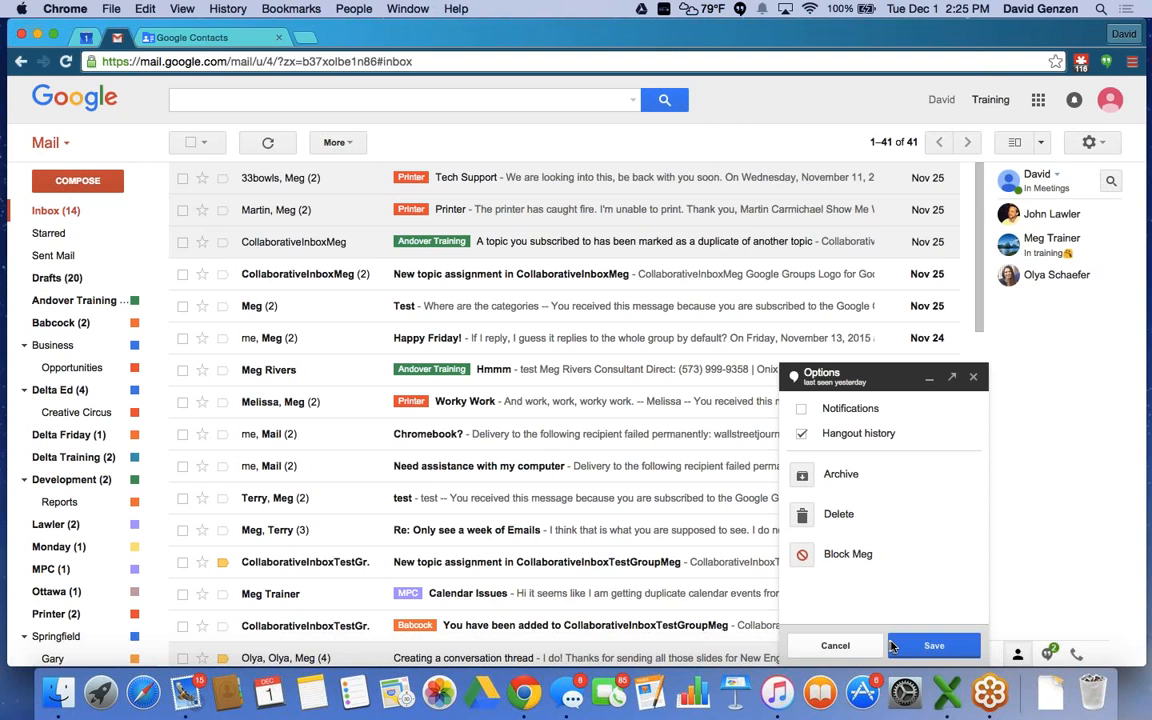
{"action": "left_click", "coordinate": [840, 646]}
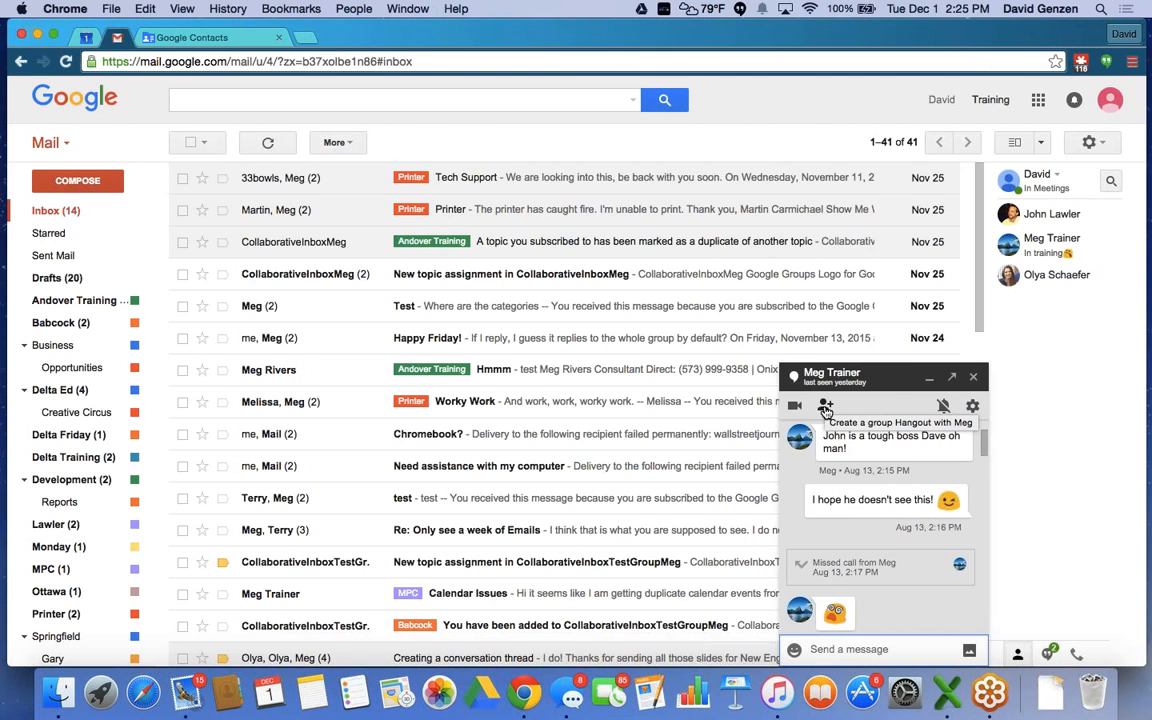
{"action": "left_click", "coordinate": [943, 408]}
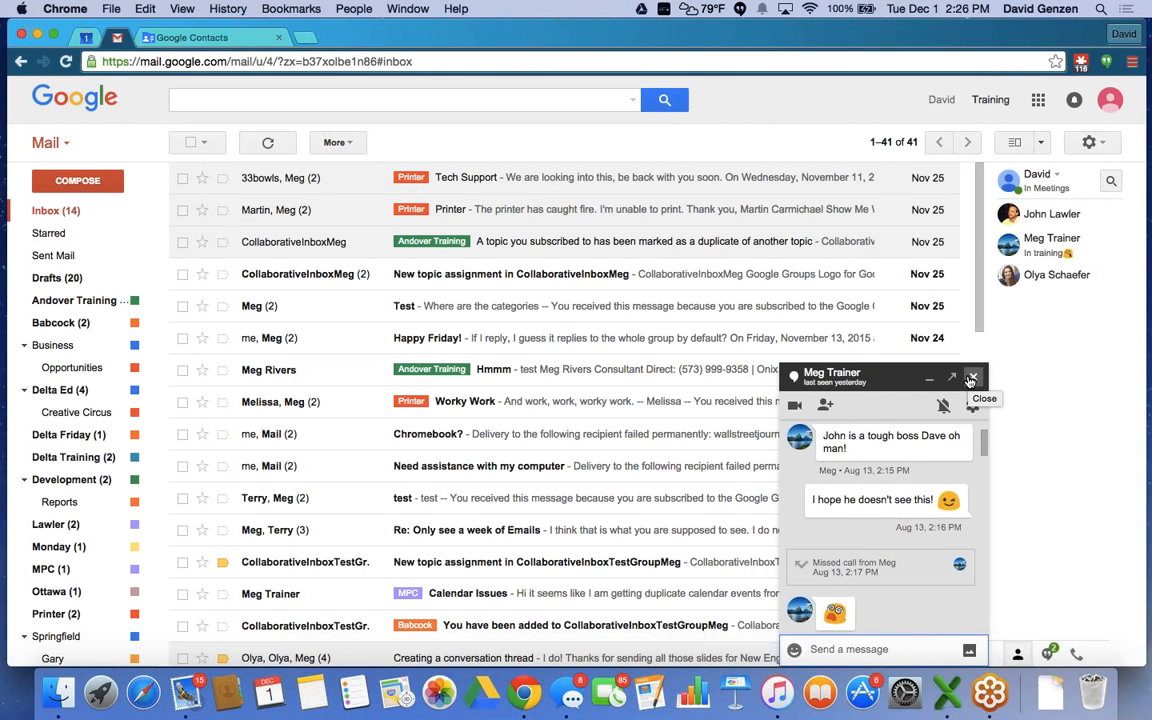
Close the chat window, then open and dismiss the Hangouts status menu.
{"action": "left_click", "coordinate": [971, 379]}
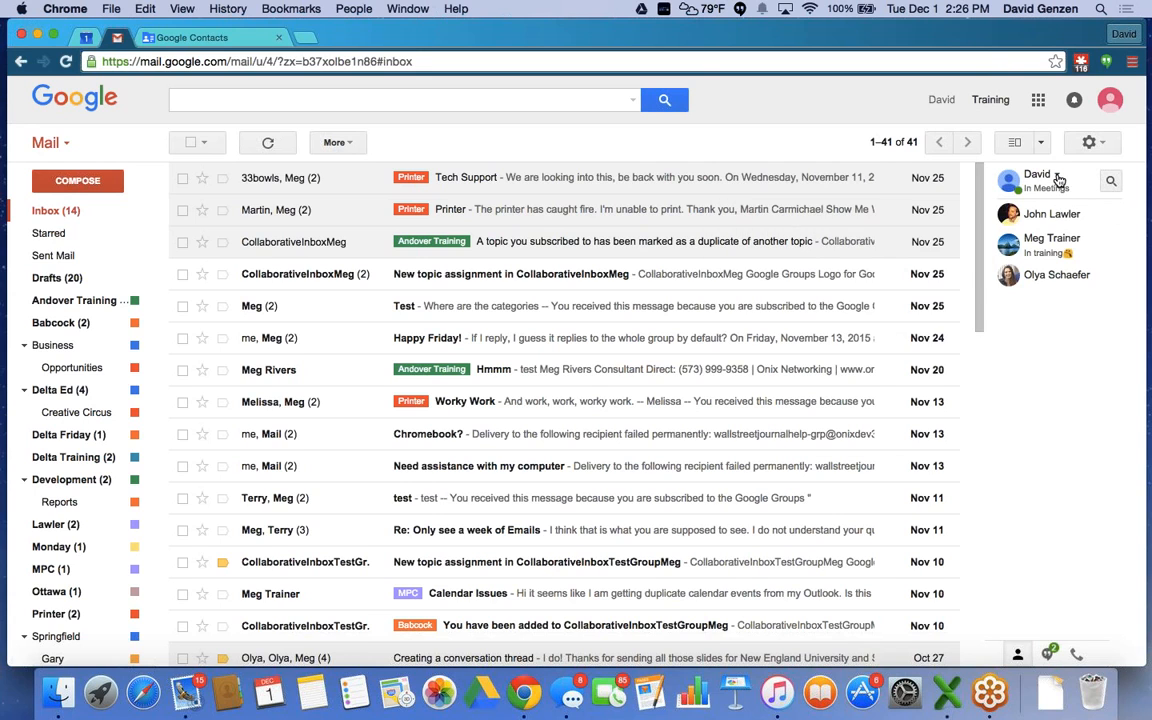
{"action": "left_click", "coordinate": [1057, 177]}
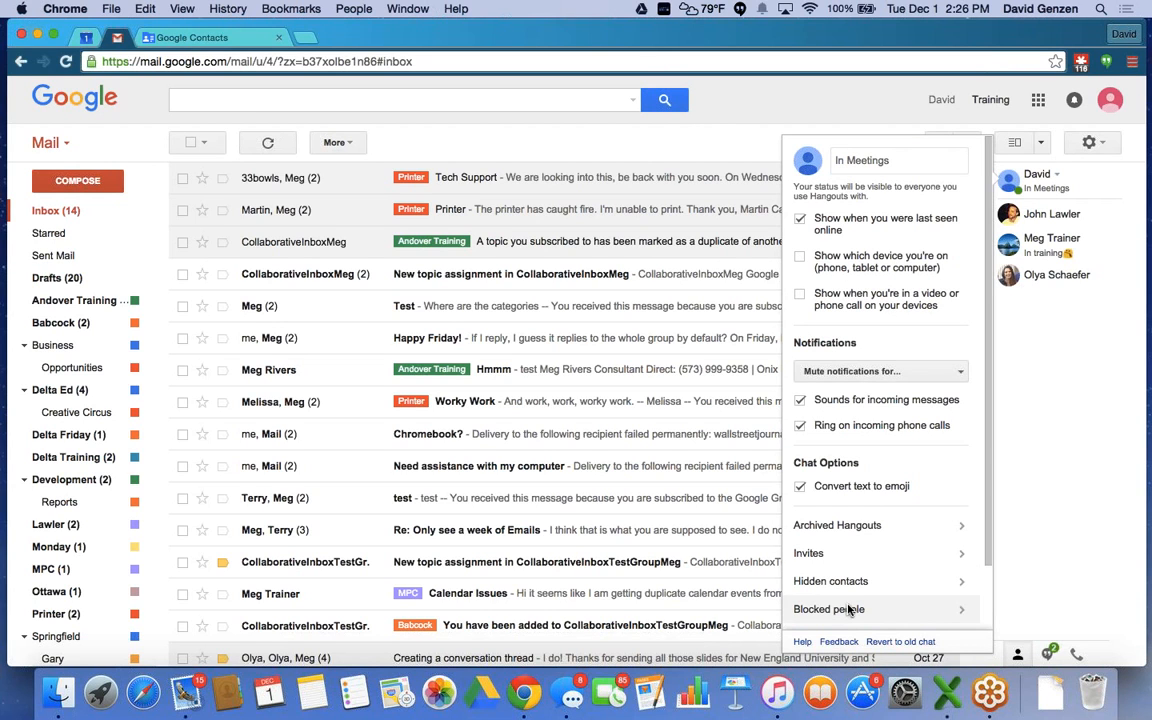
{"action": "left_click", "coordinate": [1035, 425]}
{"action": "mouse_move", "coordinate": [1003, 282]}
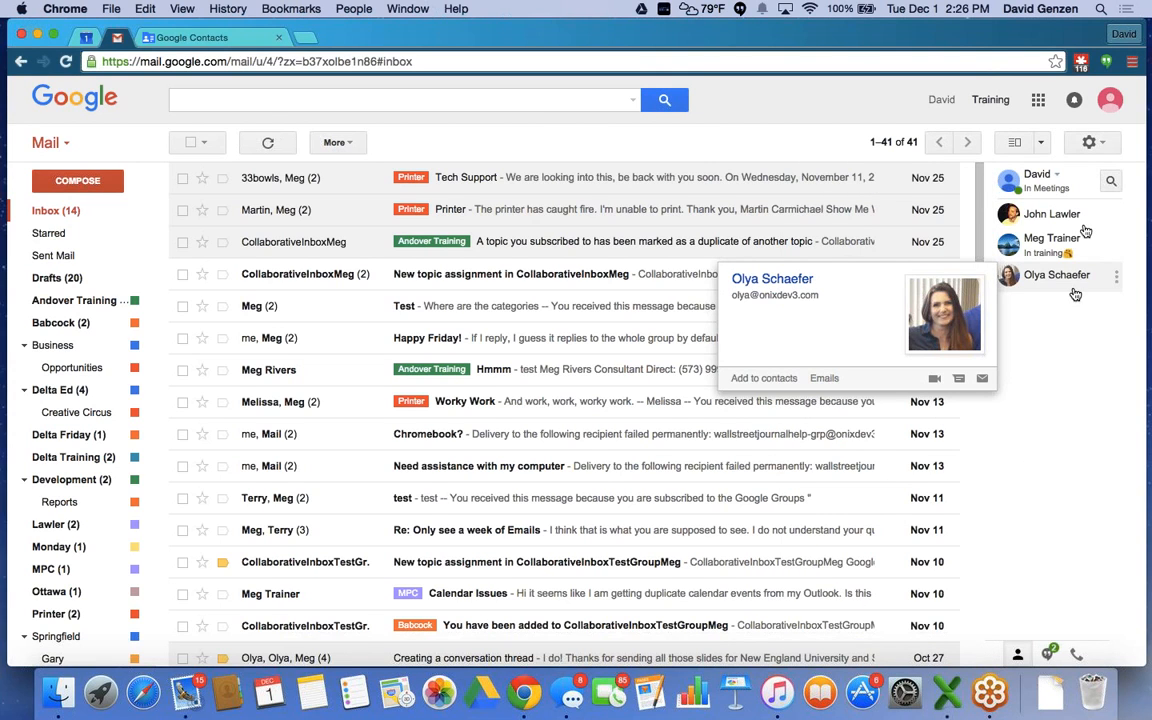
{"action": "left_click", "coordinate": [1110, 183]}
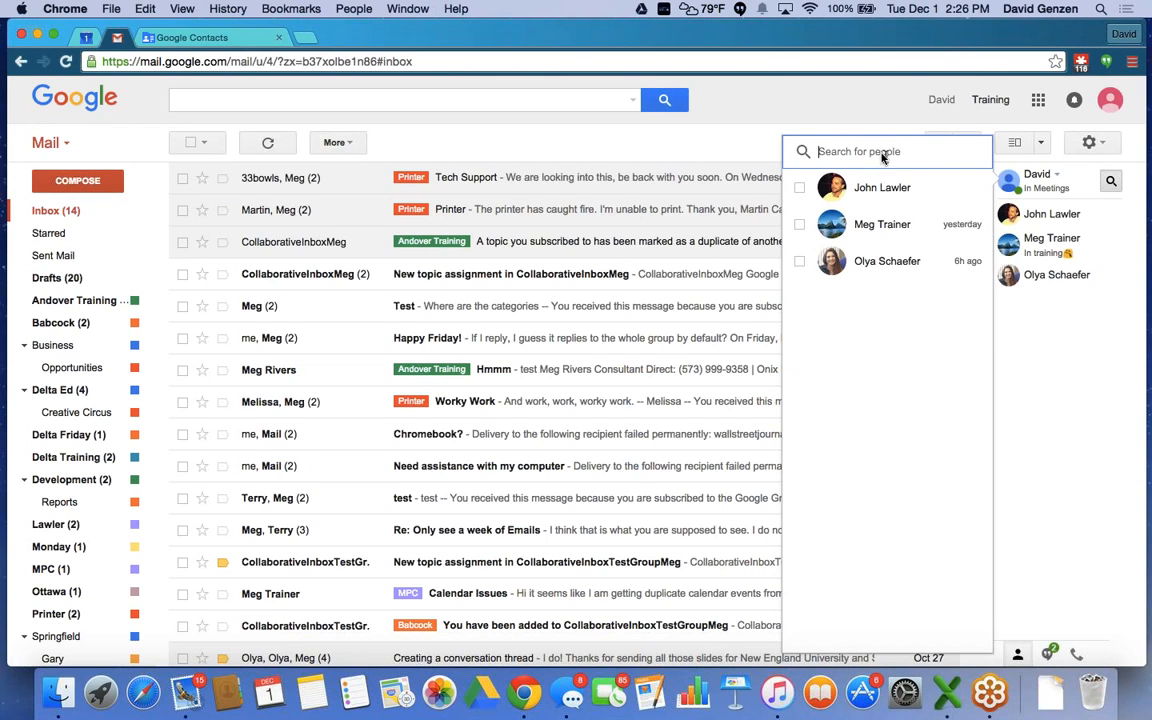
{"action": "left_click", "coordinate": [1042, 413]}
{"action": "left_click", "coordinate": [1042, 413]}
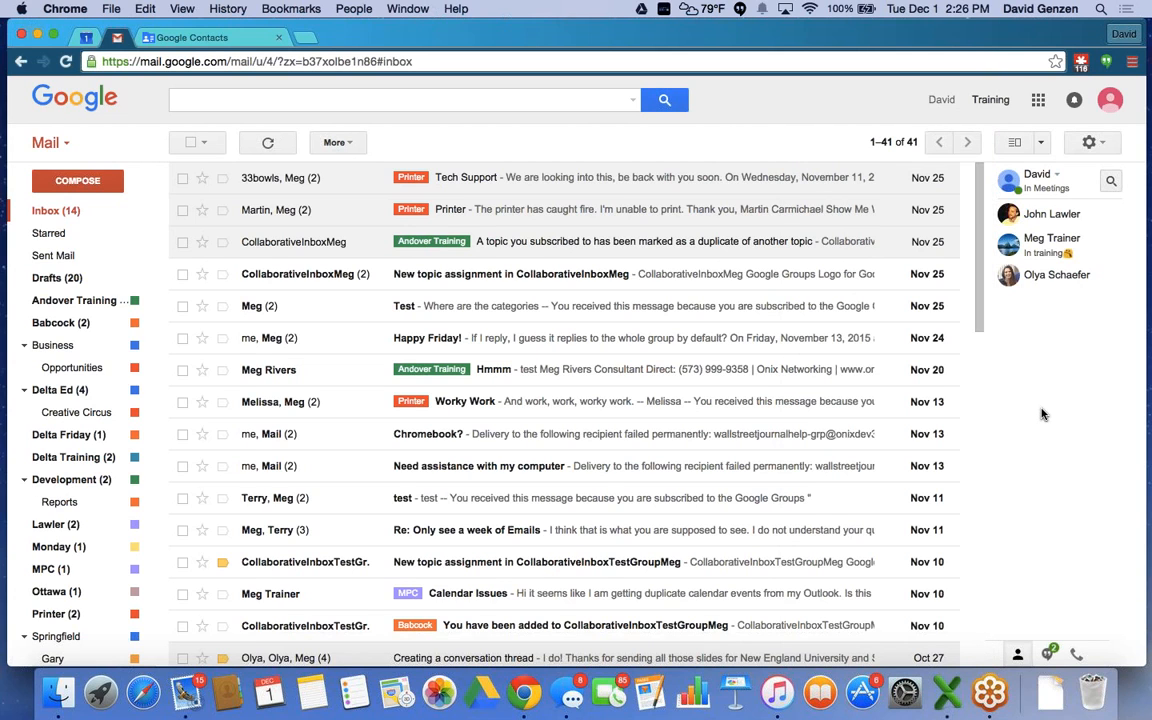